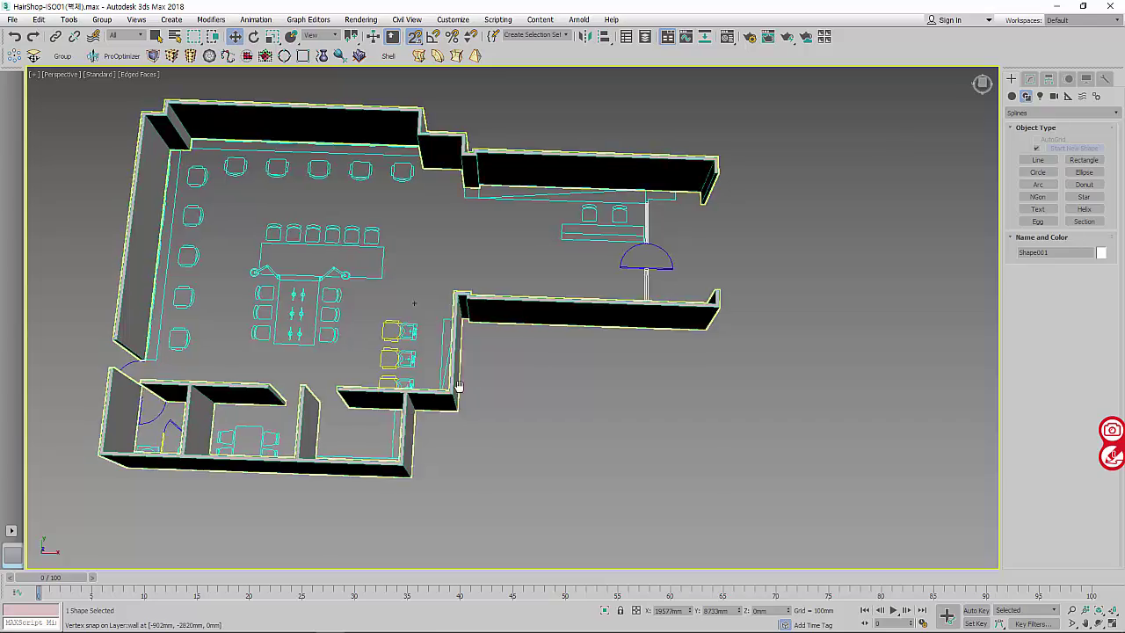
- Pan, zoom and orbit the view onto the entrance door of the floor plan
middle_drag(545, 236, 720, 246)
scroll(407, 389, up, 5)
scroll(333, 366, down, 3)
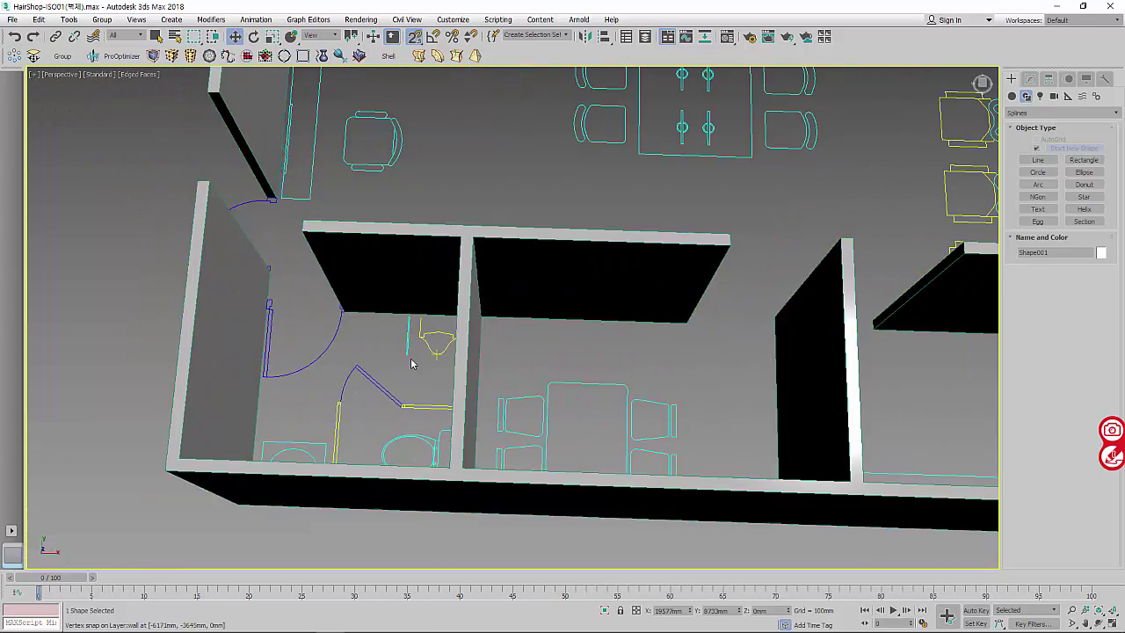
scroll(390, 377, down, 4)
scroll(275, 369, up, 5)
scroll(275, 369, down, 2)
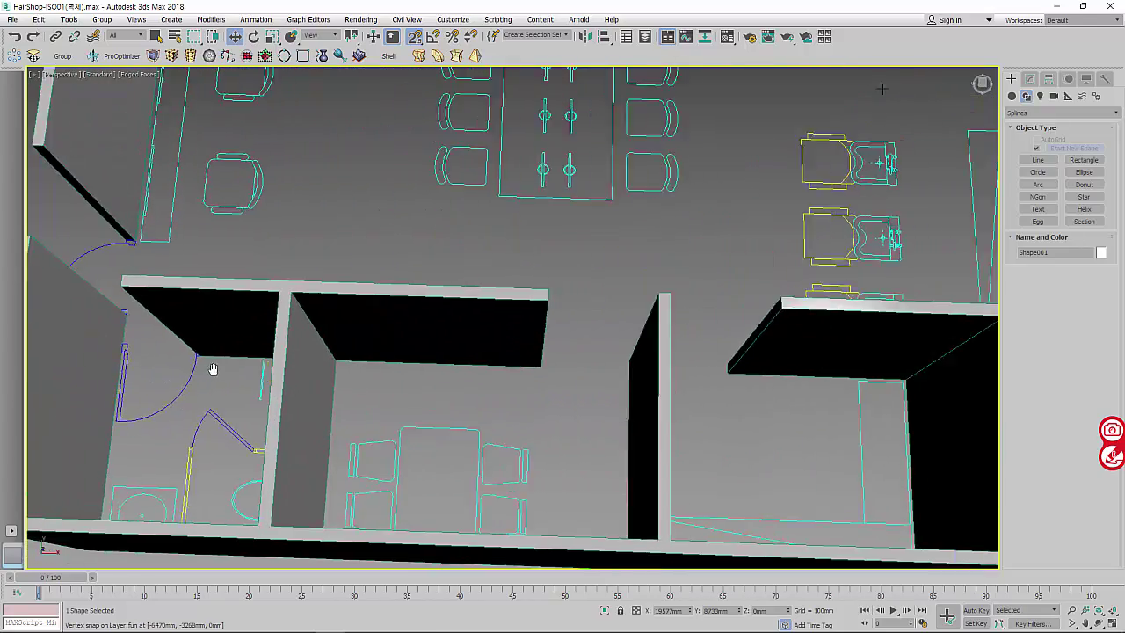
scroll(211, 371, down, 4)
mouse_move(210, 372)
alt+middle_down()
mouse_move(434, 352)
mouse_move(439, 384)
mouse_move(588, 329)
mouse_move(592, 314)
mouse_move(611, 331)
alt+middle_up()
scroll(439, 384, down, 5)
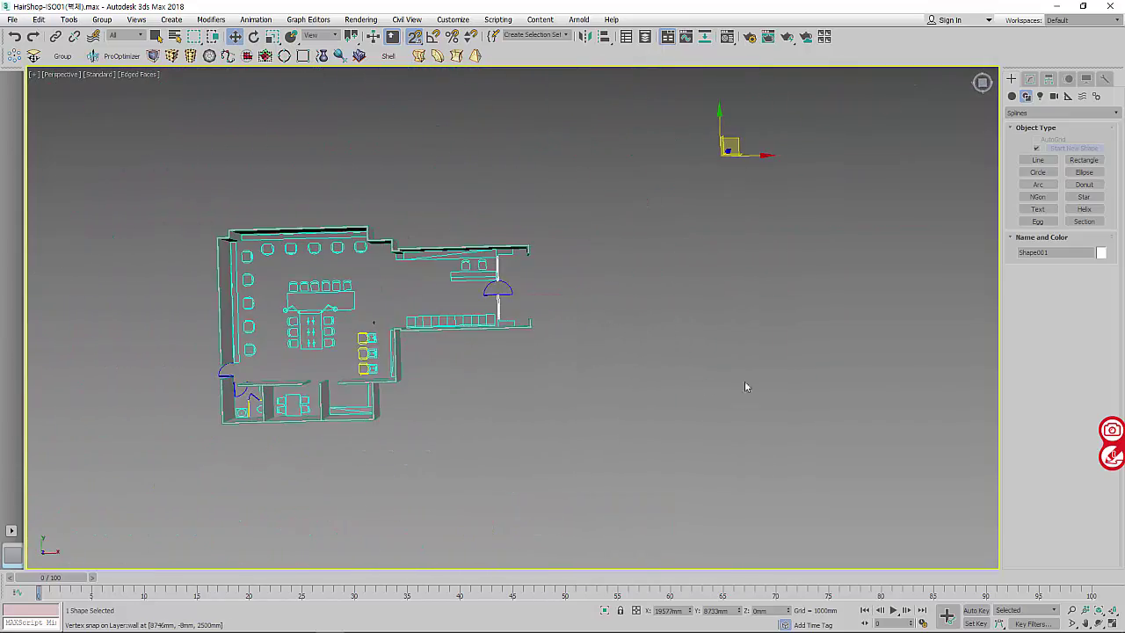
- Center the door shape's pivot on the object using Affect Pivot Only
click(1048, 78)
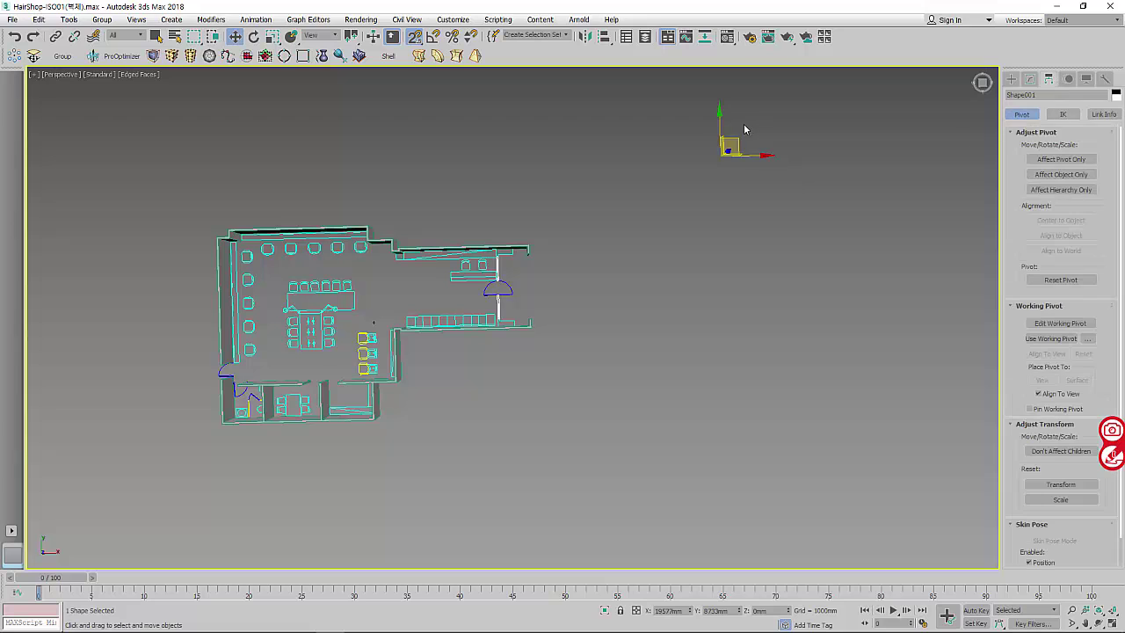
click(1060, 159)
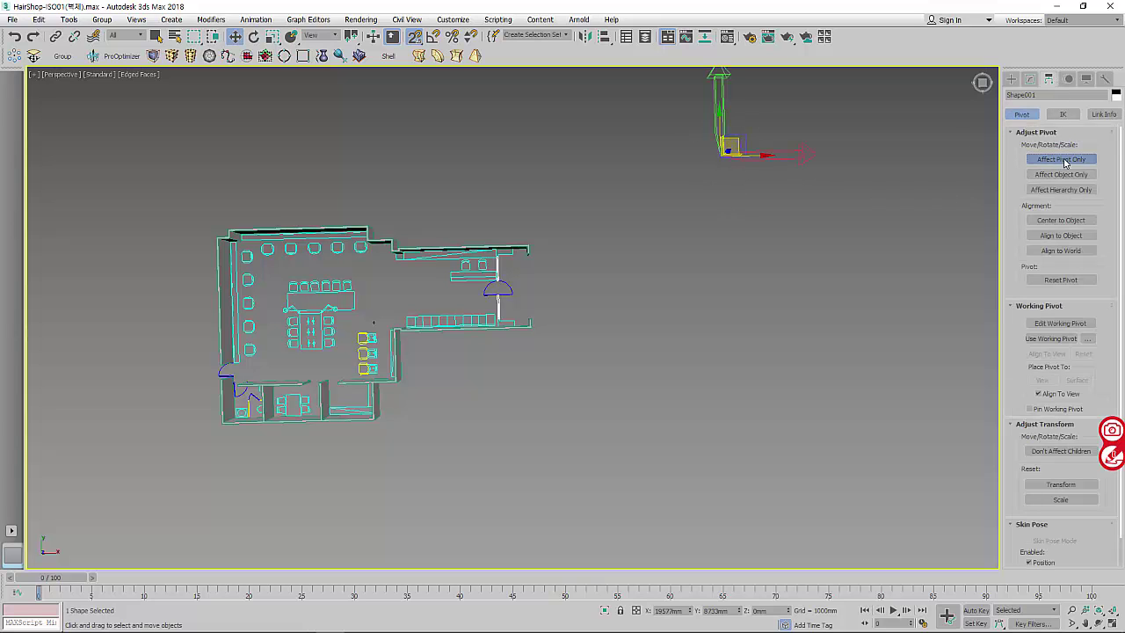
click(1060, 220)
click(1012, 80)
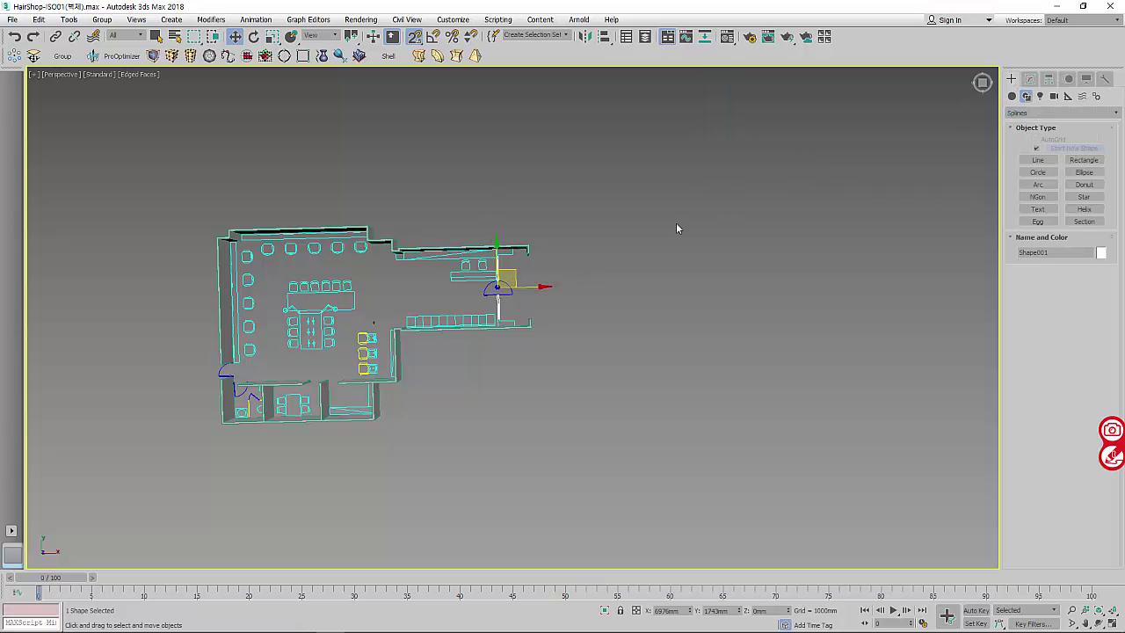
scroll(499, 290, up, 6)
scroll(499, 290, up, 3)
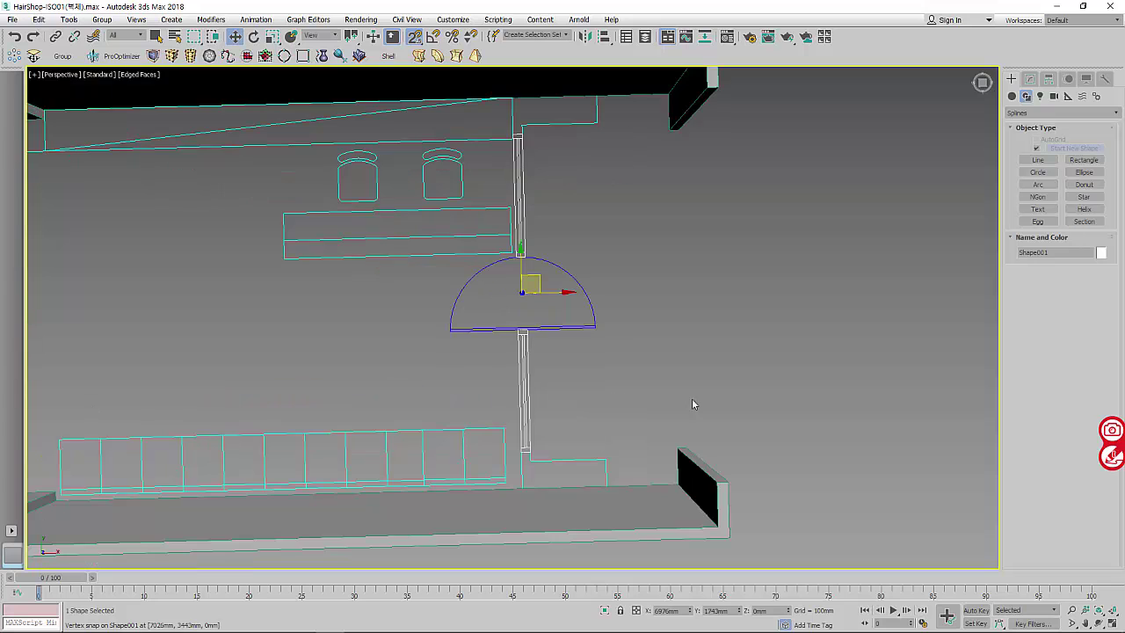
click(1112, 623)
- Frame the entrance door in the Top view, maximizing it and restoring four views
middle_click(270, 266)
scroll(409, 162, up, 4)
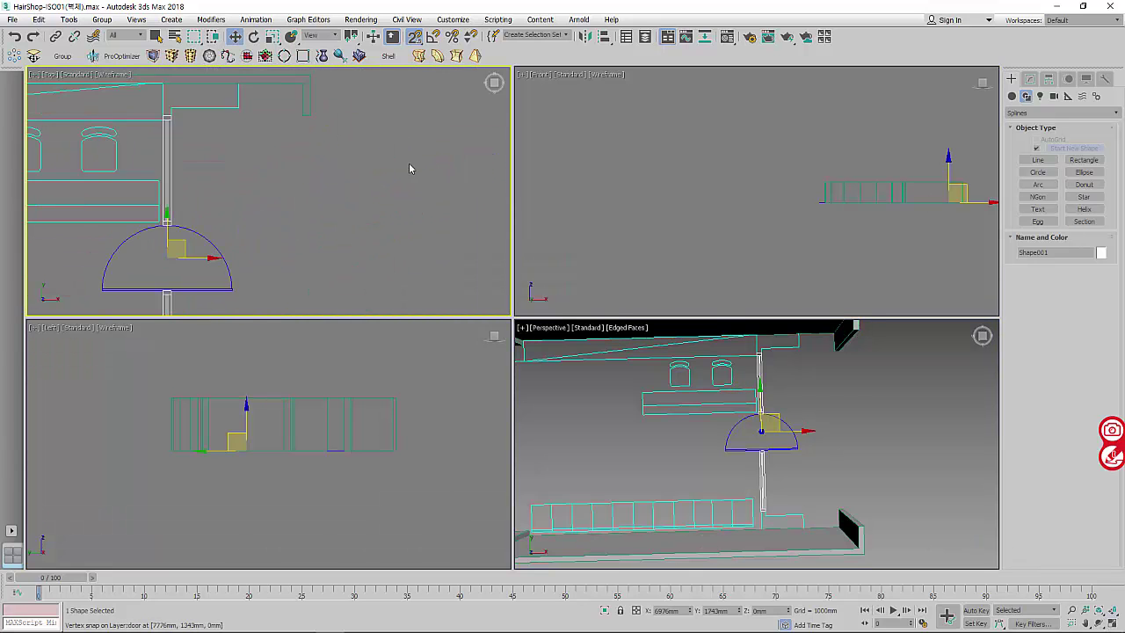
scroll(276, 171, up, 2)
scroll(367, 176, down, 2)
scroll(425, 193, up, 1)
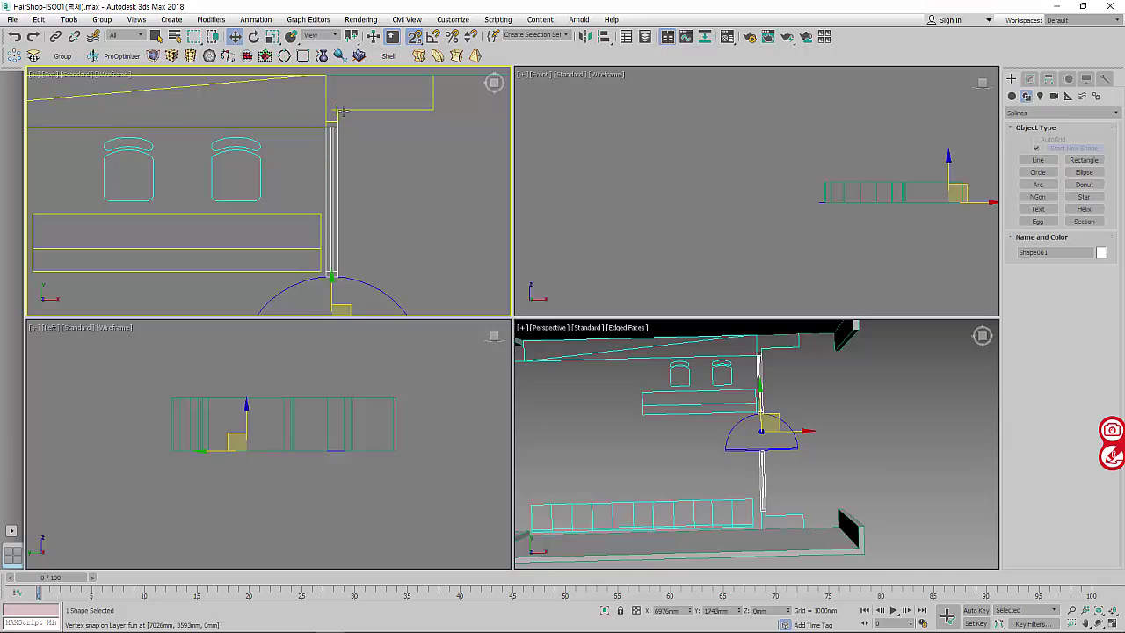
click(1112, 623)
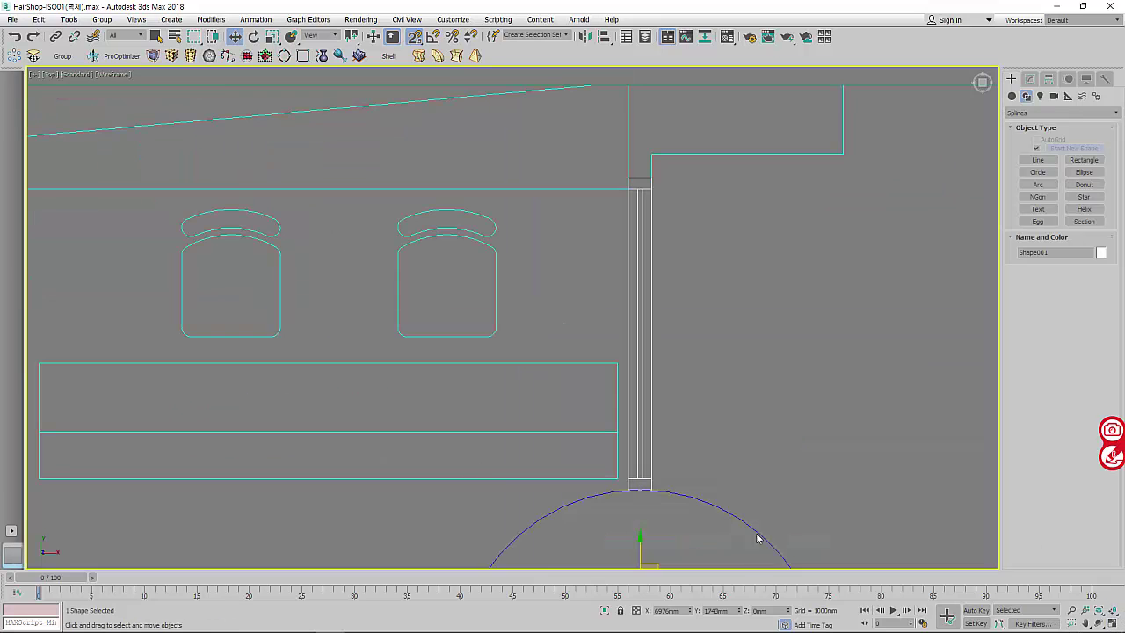
scroll(377, 382, down, 3)
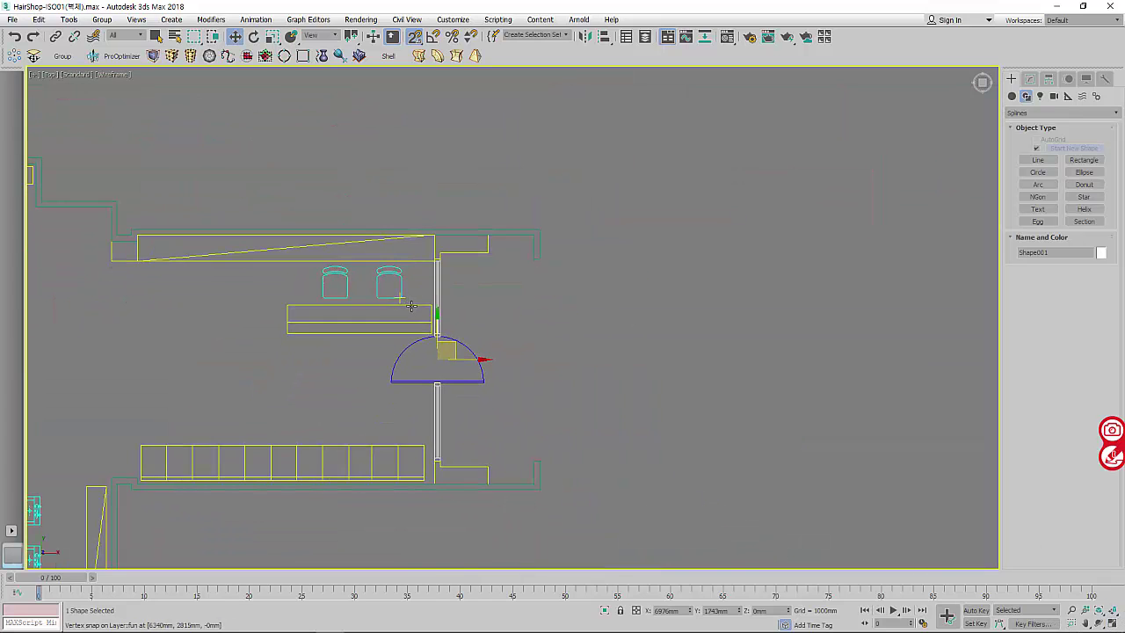
middle_drag(375, 383, 394, 302)
click(1112, 623)
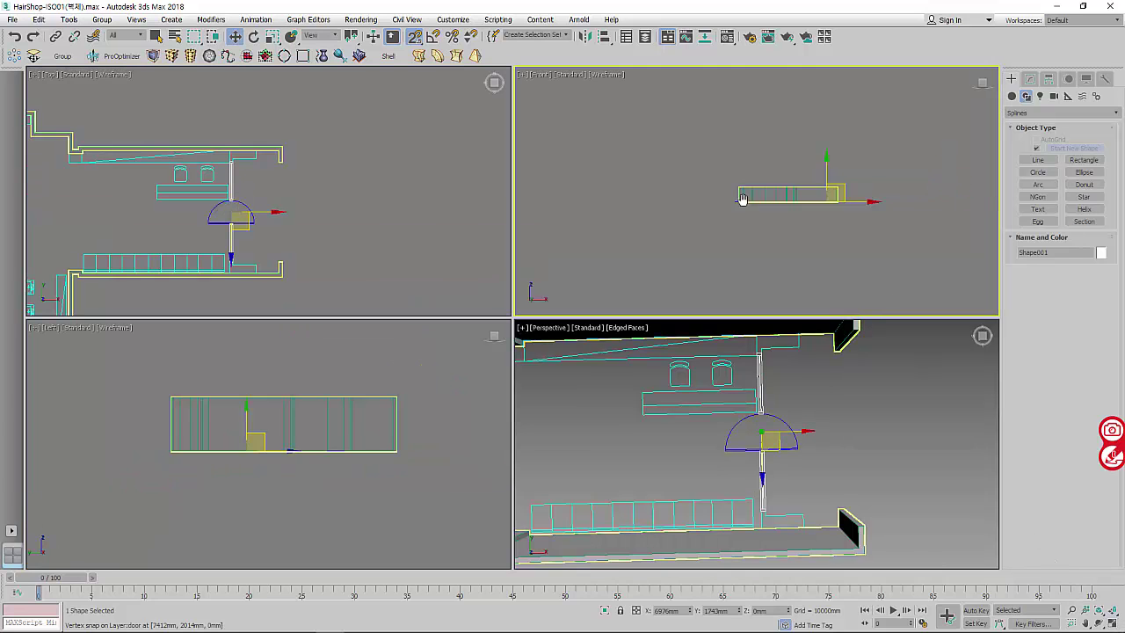
- Center the Front and Top views on the door and start the Rectangle tool
mouse_move(738, 173)
middle_down()
mouse_move(620, 238)
mouse_move(761, 146)
middle_up()
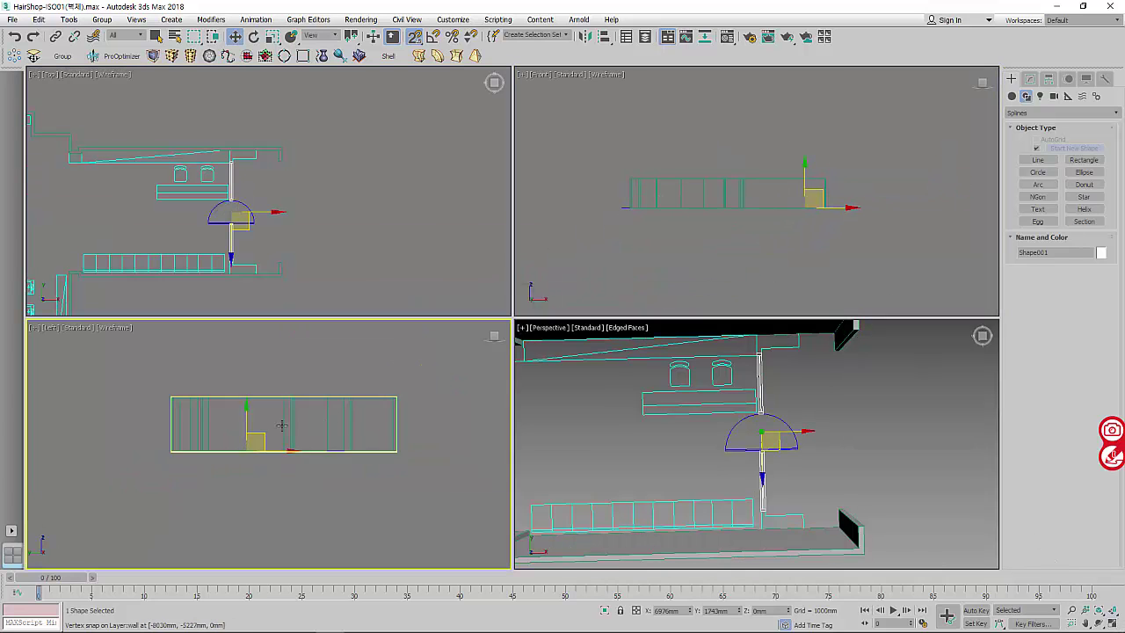
scroll(273, 443, up, 4)
scroll(272, 443, down, 2)
middle_drag(223, 179, 290, 191)
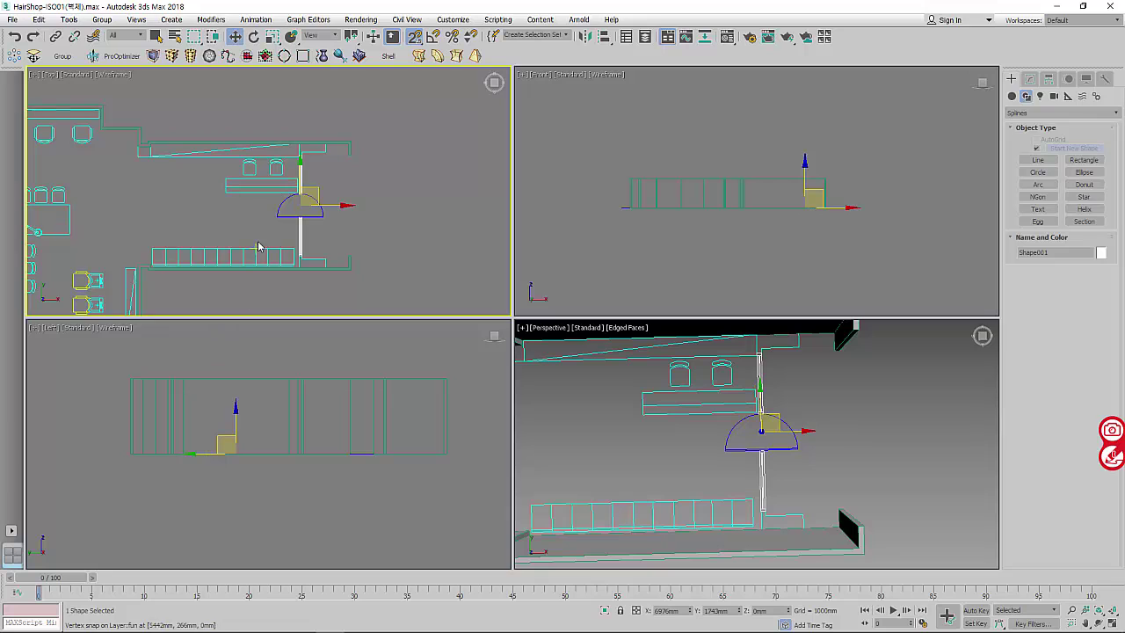
scroll(301, 186, up, 3)
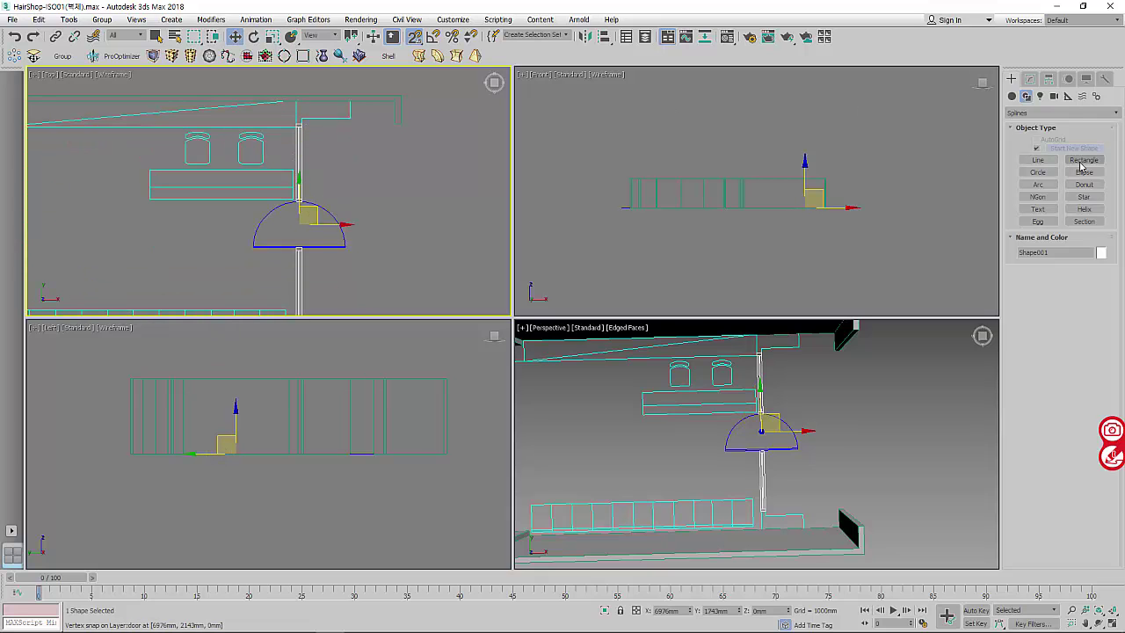
click(1083, 160)
- Switch snapping to 3D and frame the door opening in the Top view
mouse_move(320, 115)
middle_down()
mouse_move(332, 107)
mouse_move(351, 146)
middle_up()
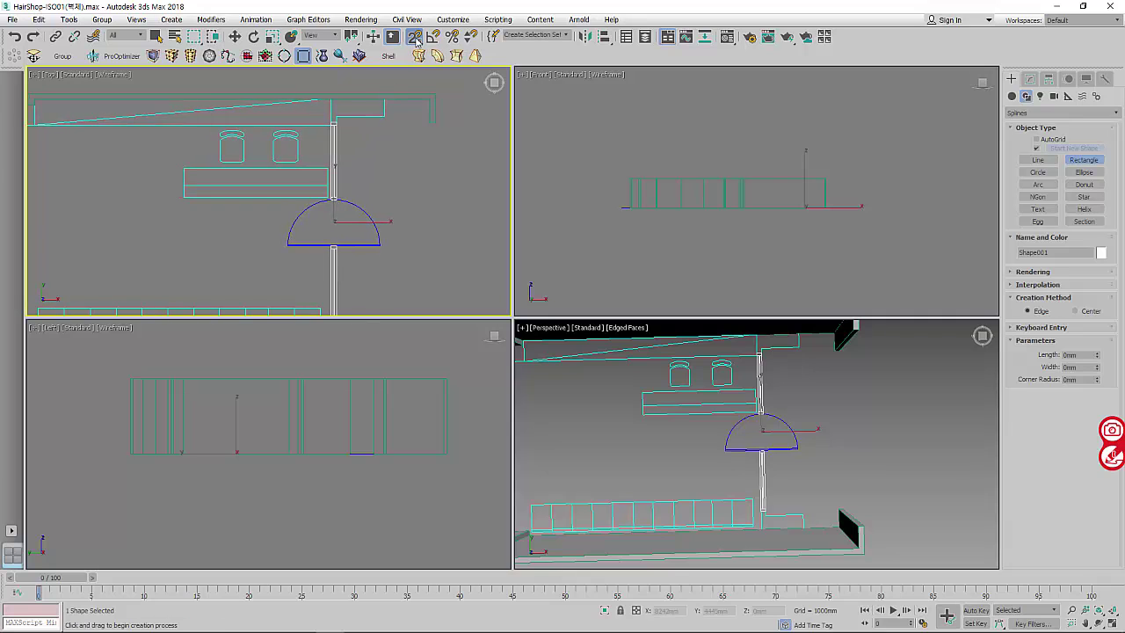
drag(415, 36, 420, 94)
scroll(347, 123, up, 3)
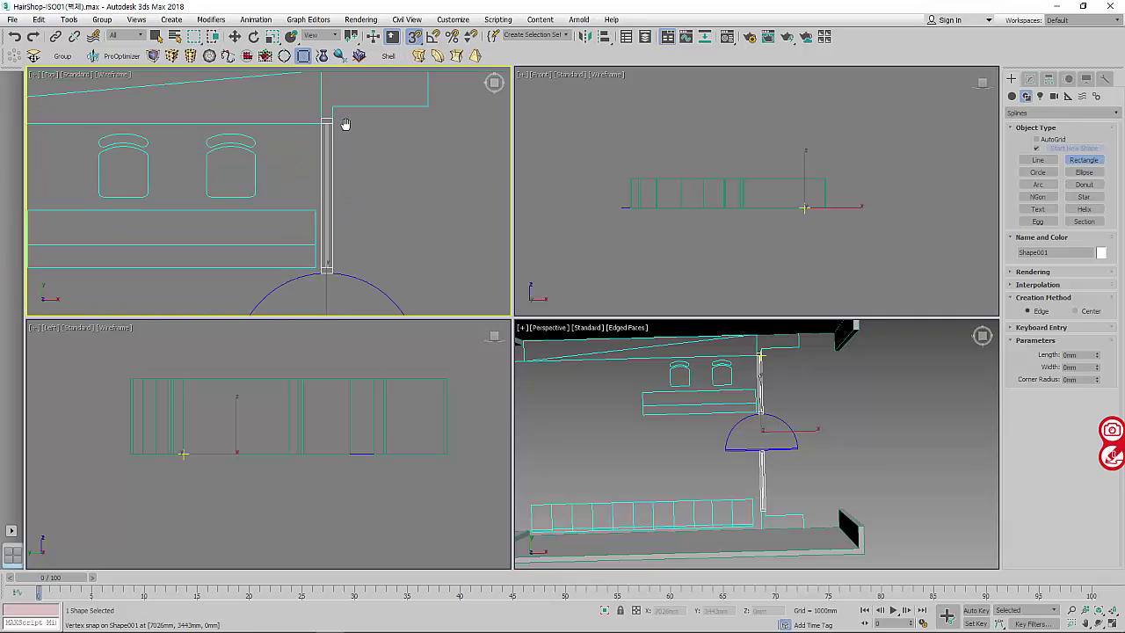
scroll(351, 118, up, 1)
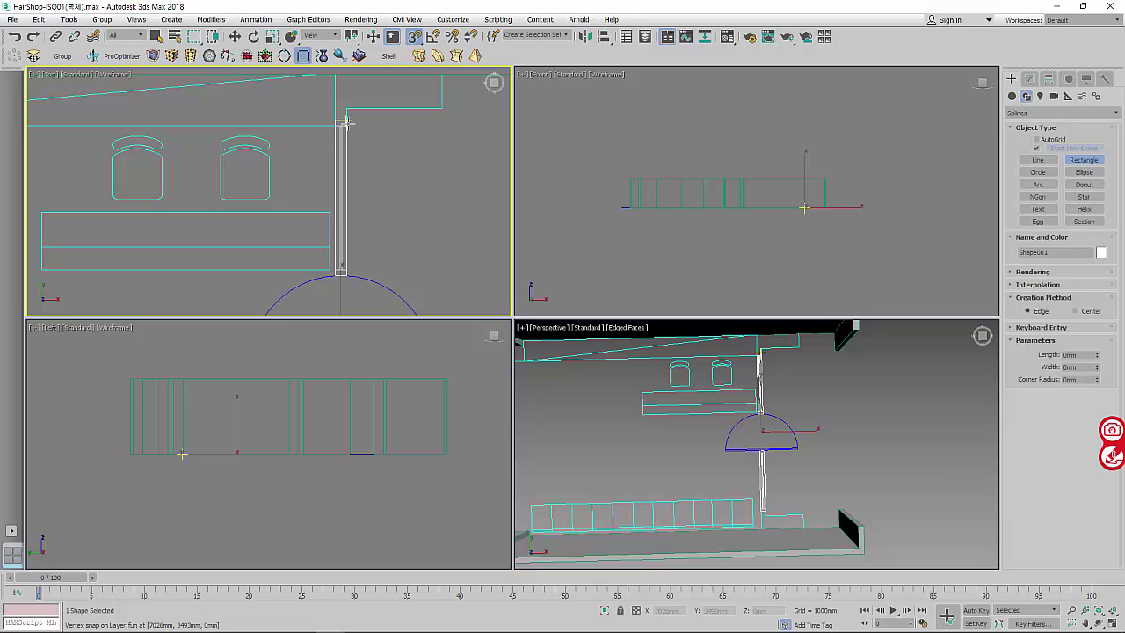
scroll(216, 450, up, 1)
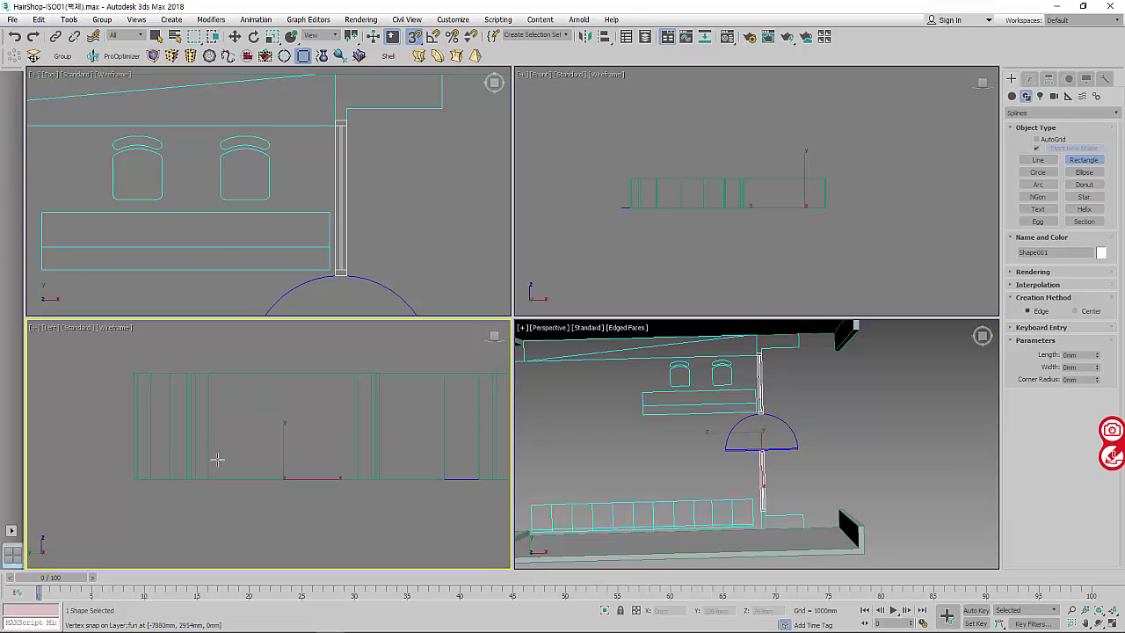
middle_click(350, 287)
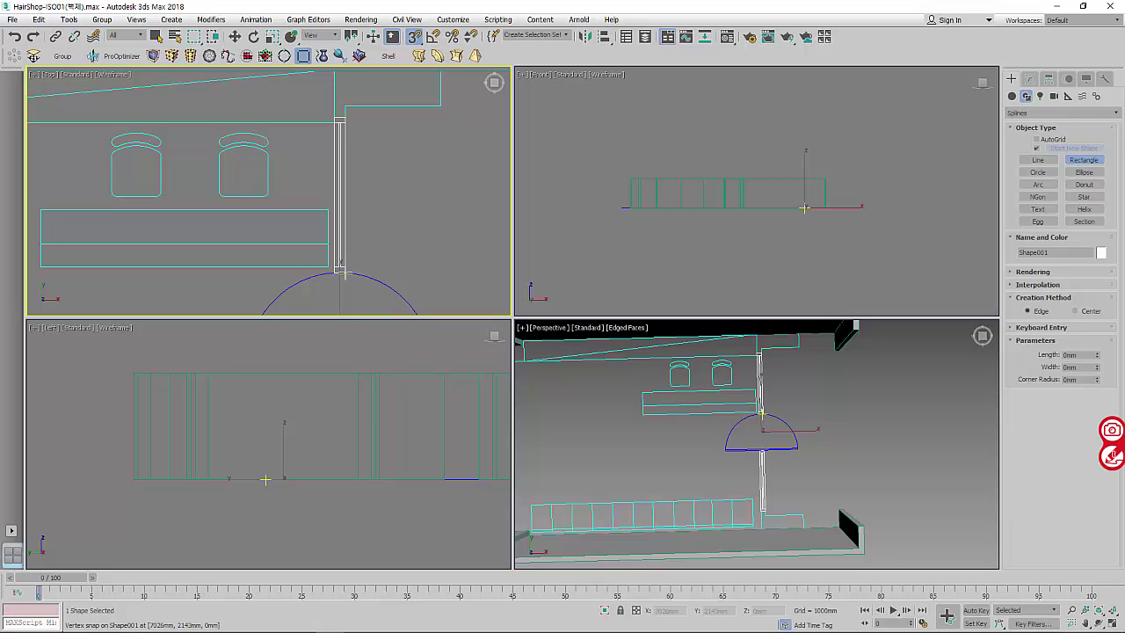
scroll(319, 85, down, 2)
scroll(322, 113, down, 2)
scroll(419, 114, down, 2)
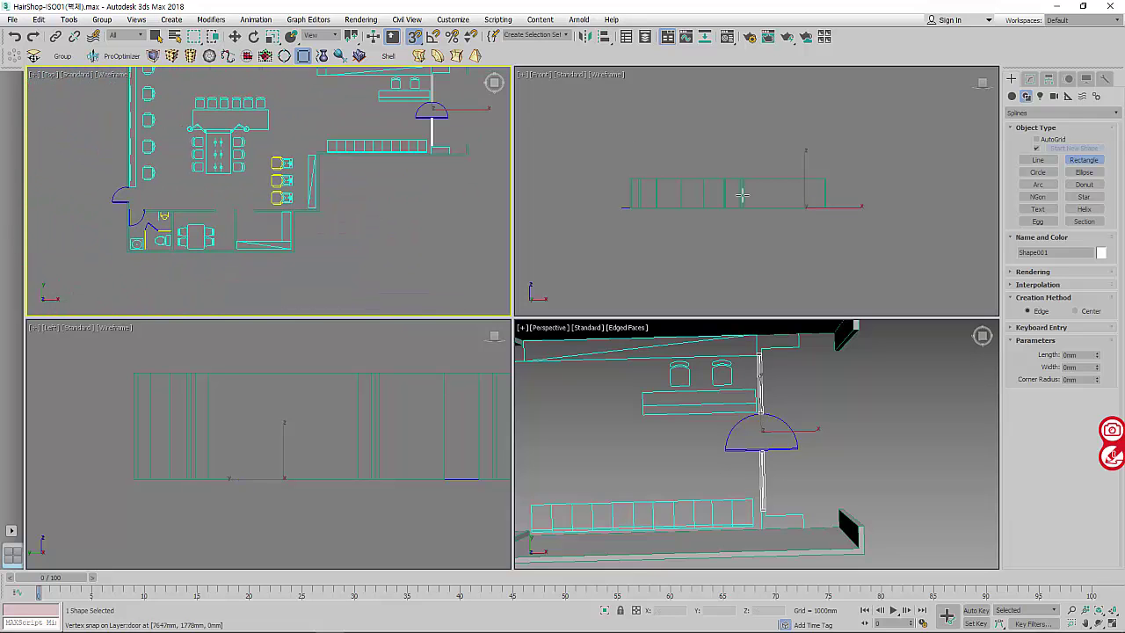
middle_drag(433, 167, 387, 194)
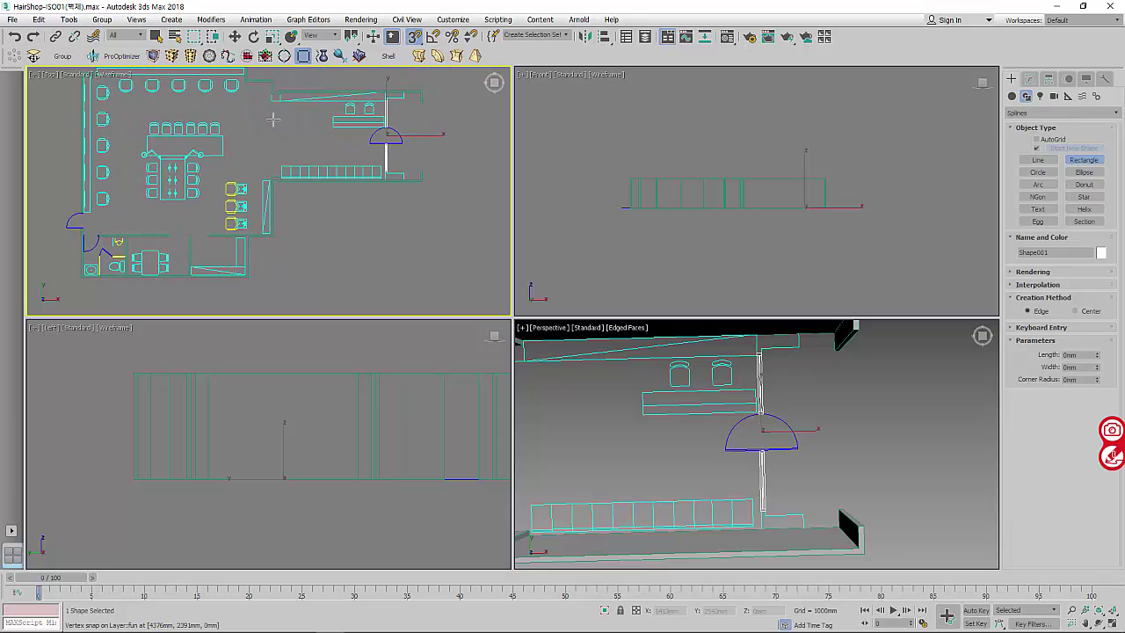
middle_drag(359, 146, 330, 175)
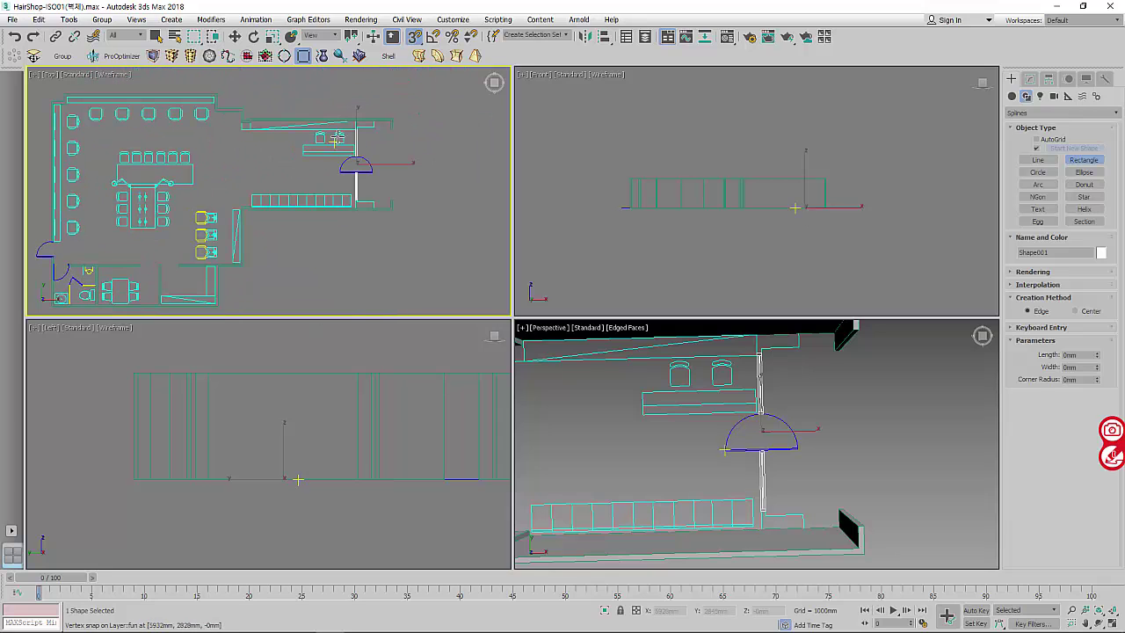
scroll(349, 151, up, 4)
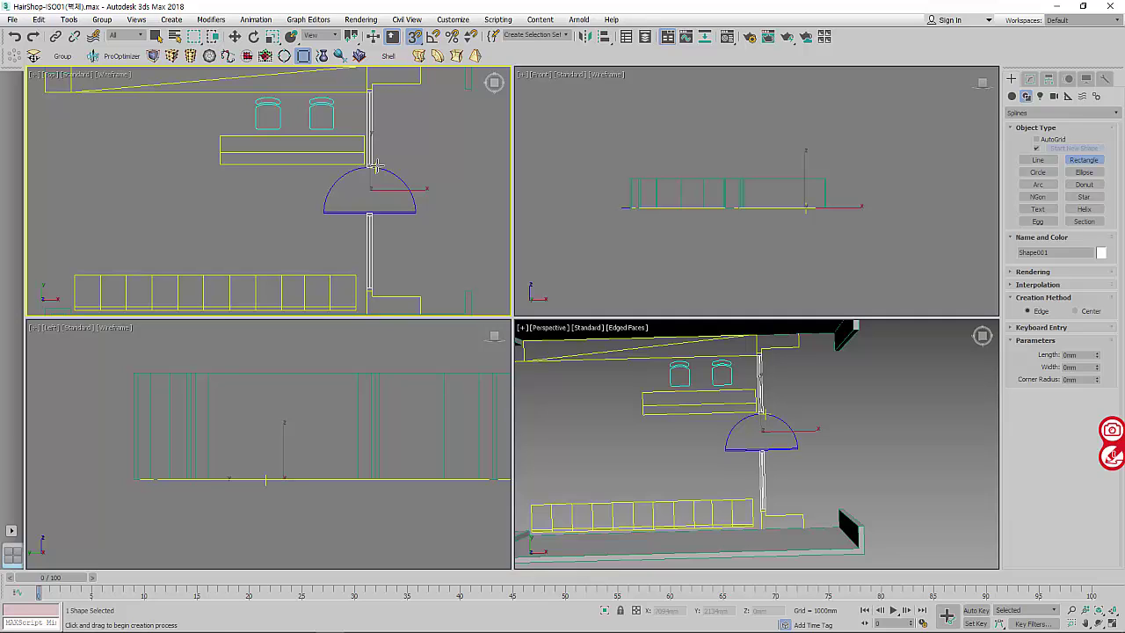
scroll(369, 98, up, 4)
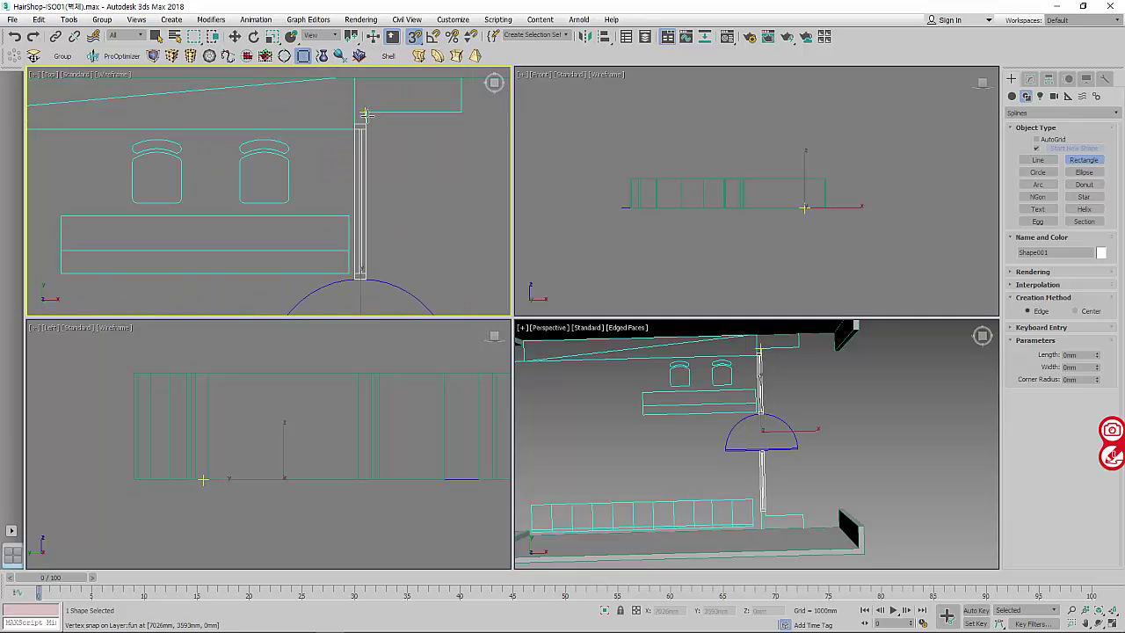
- Draw a 1350 mm by 100 mm rectangle from the wall corner at the door
mouse_move(365, 115)
mouse_down()
mouse_move(331, 232)
mouse_move(354, 280)
mouse_up()
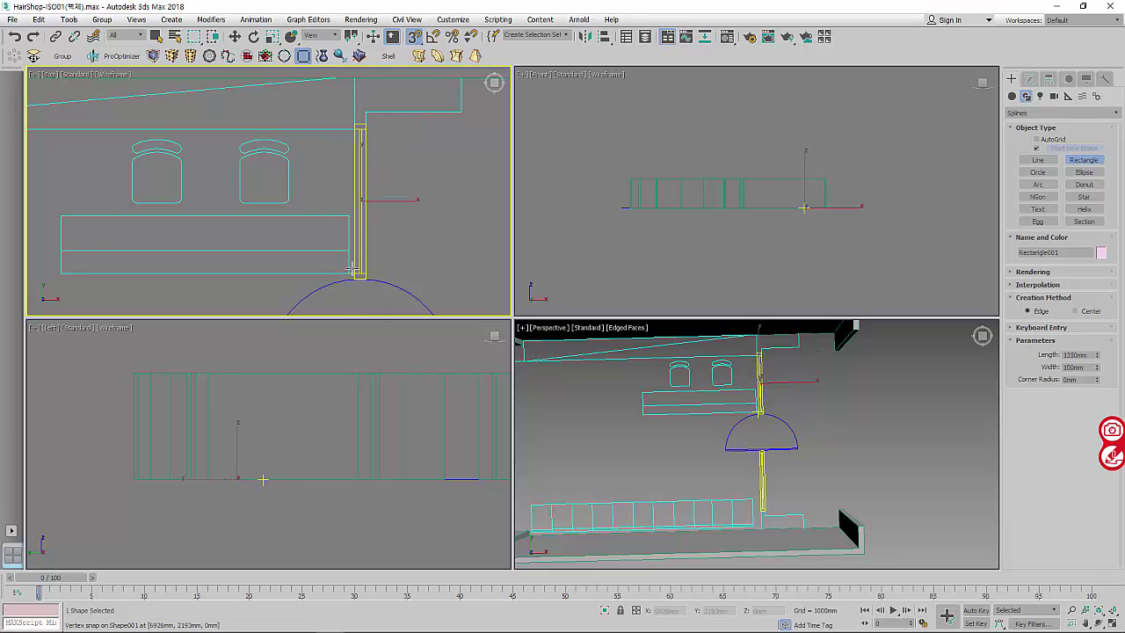
middle_drag(275, 481, 277, 477)
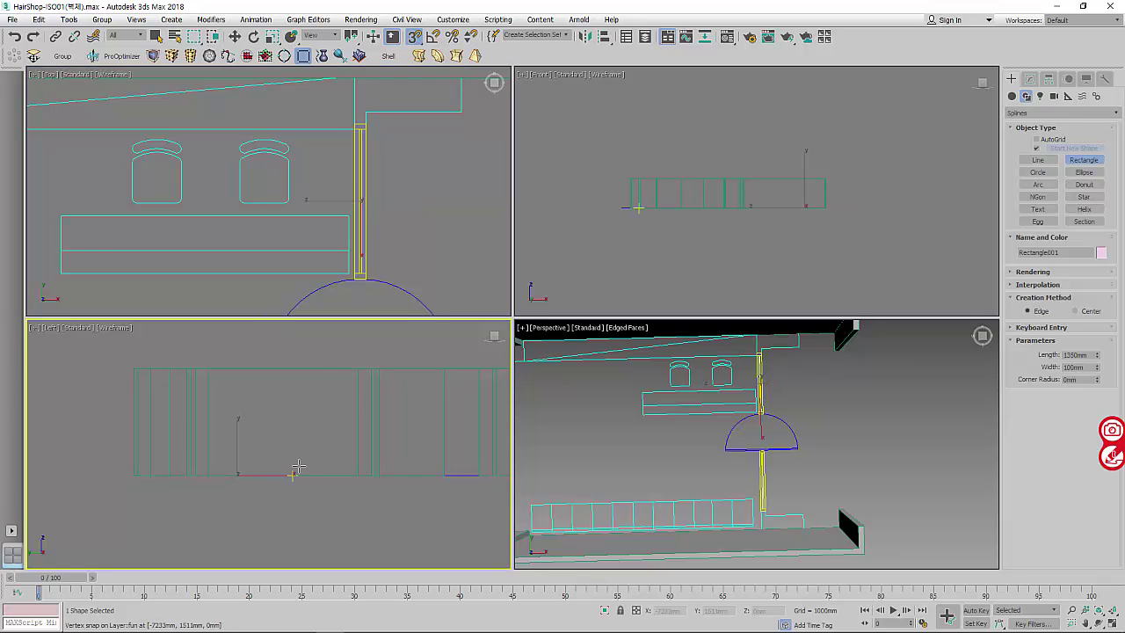
click(417, 40)
click(414, 91)
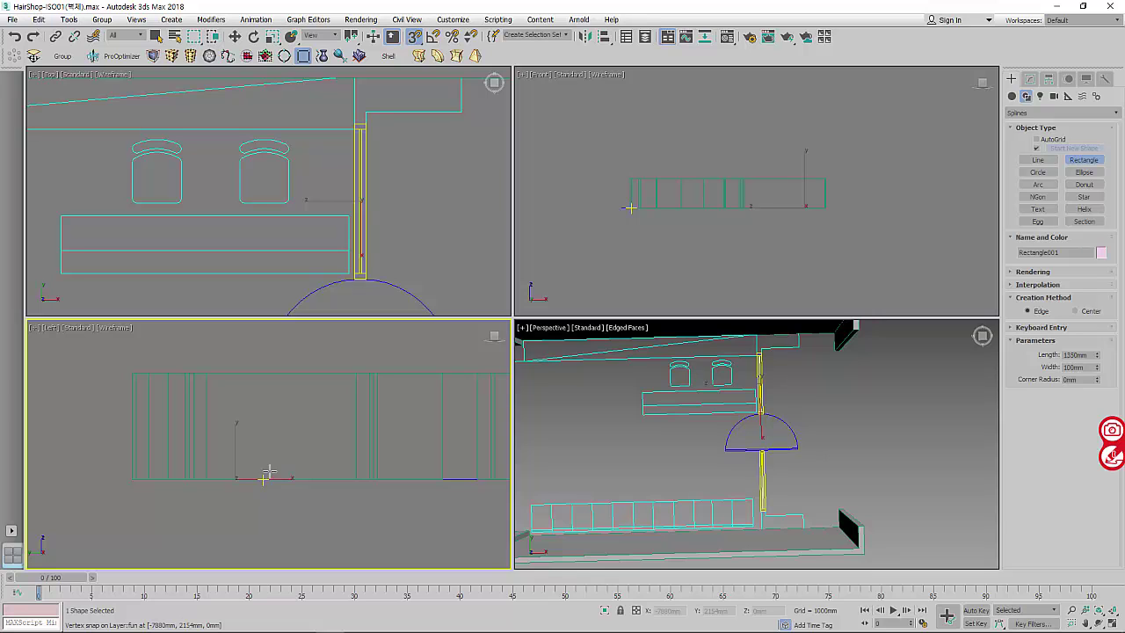
right_click(360, 167)
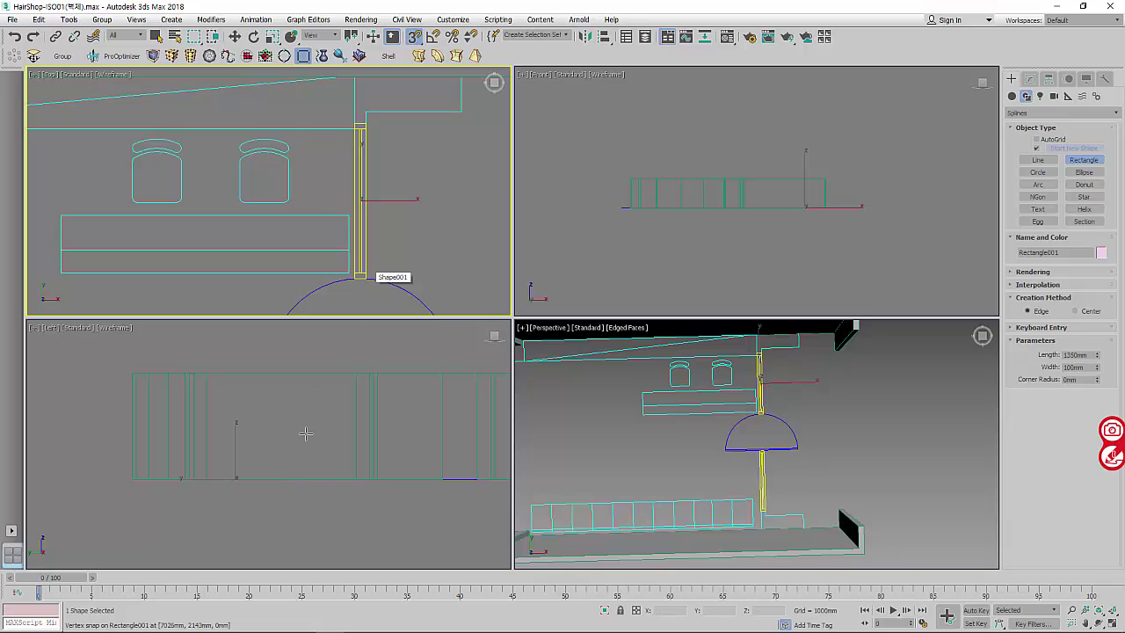
right_click(263, 474)
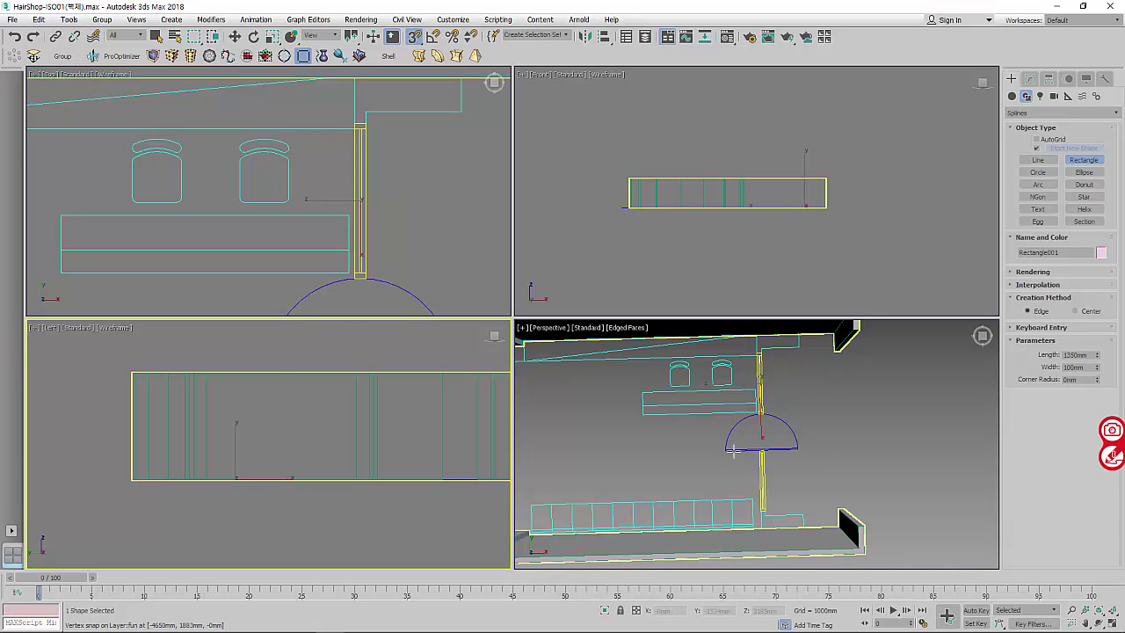
- Select Rectangle001 from the object list and isolate it in the Left view
right_click(833, 397)
key(w)
scroll(263, 211, up, 2)
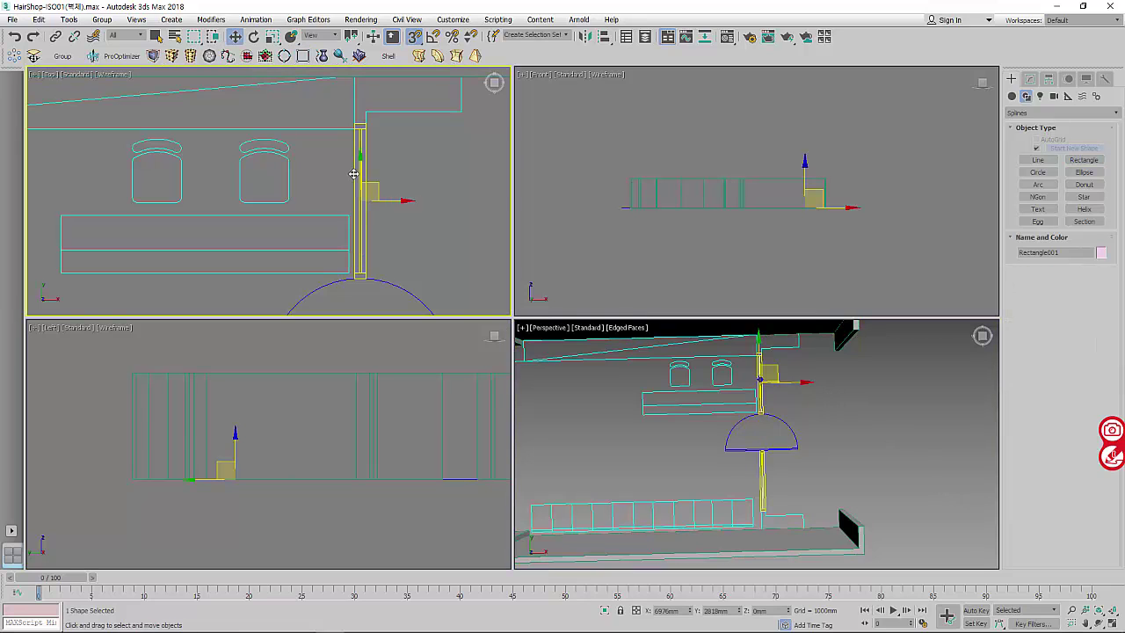
scroll(255, 176, down, 4)
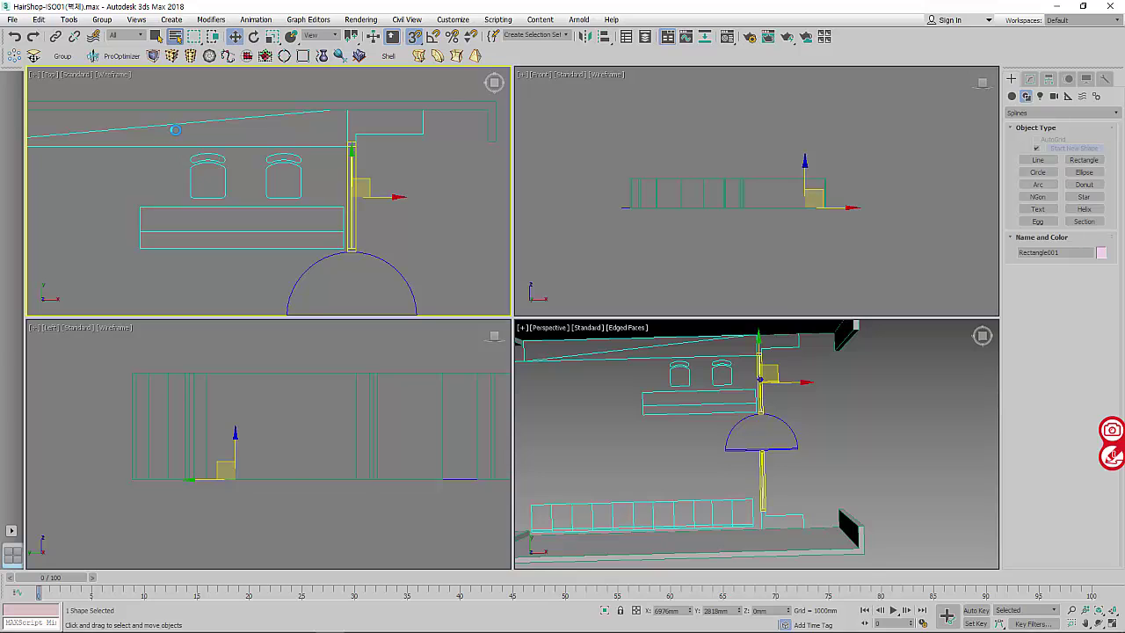
key(h)
scroll(119, 150, down, 3)
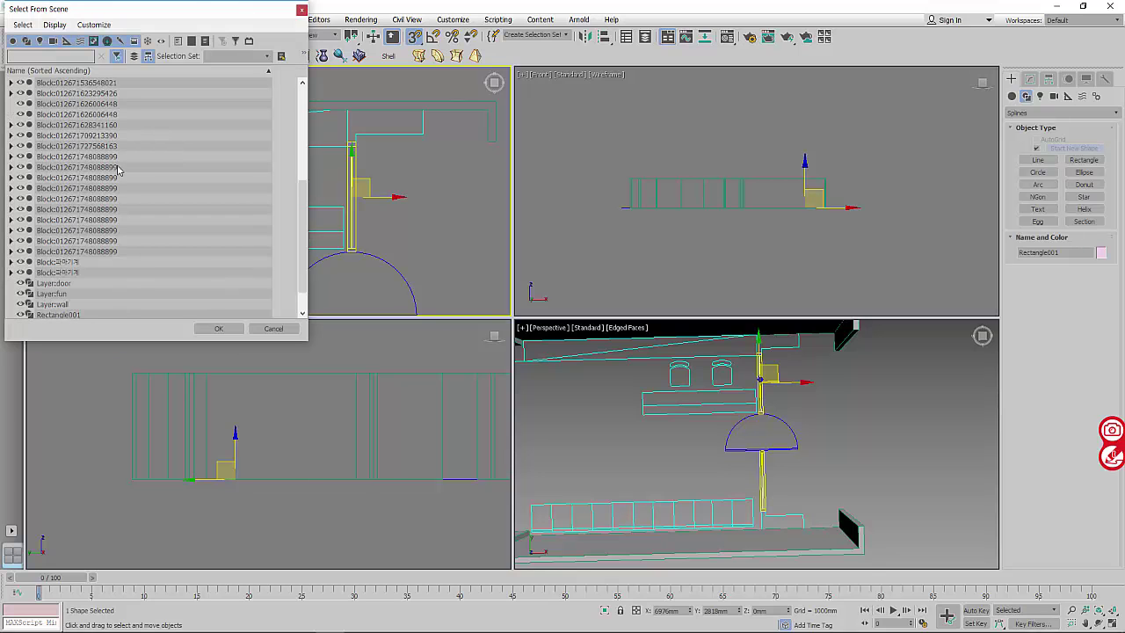
scroll(117, 176, down, 4)
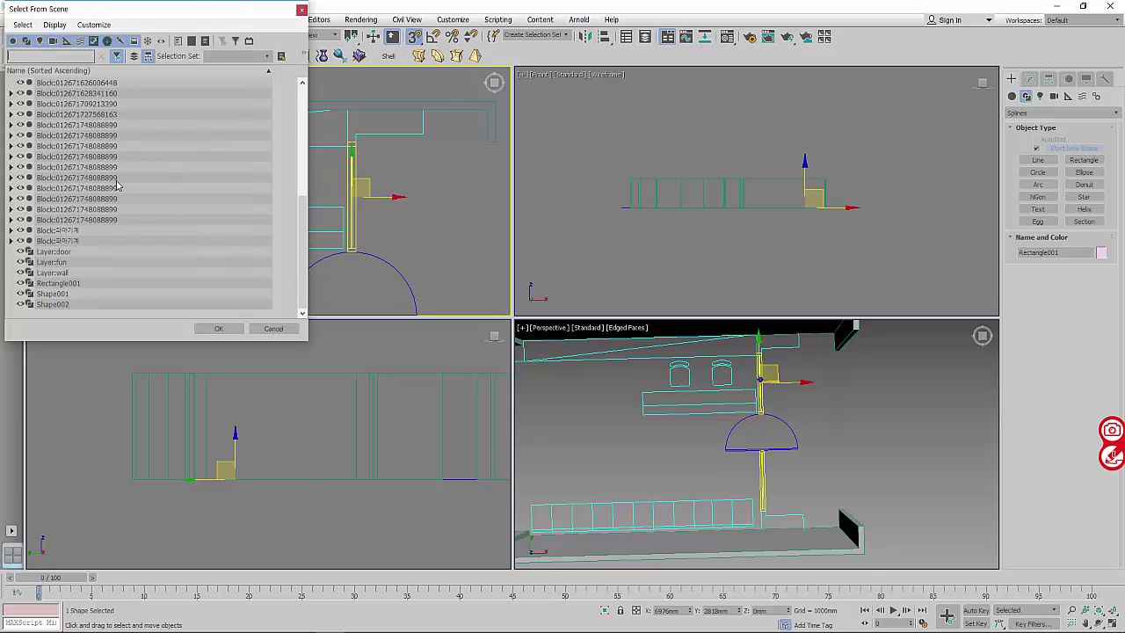
double_click(79, 289)
click(238, 439)
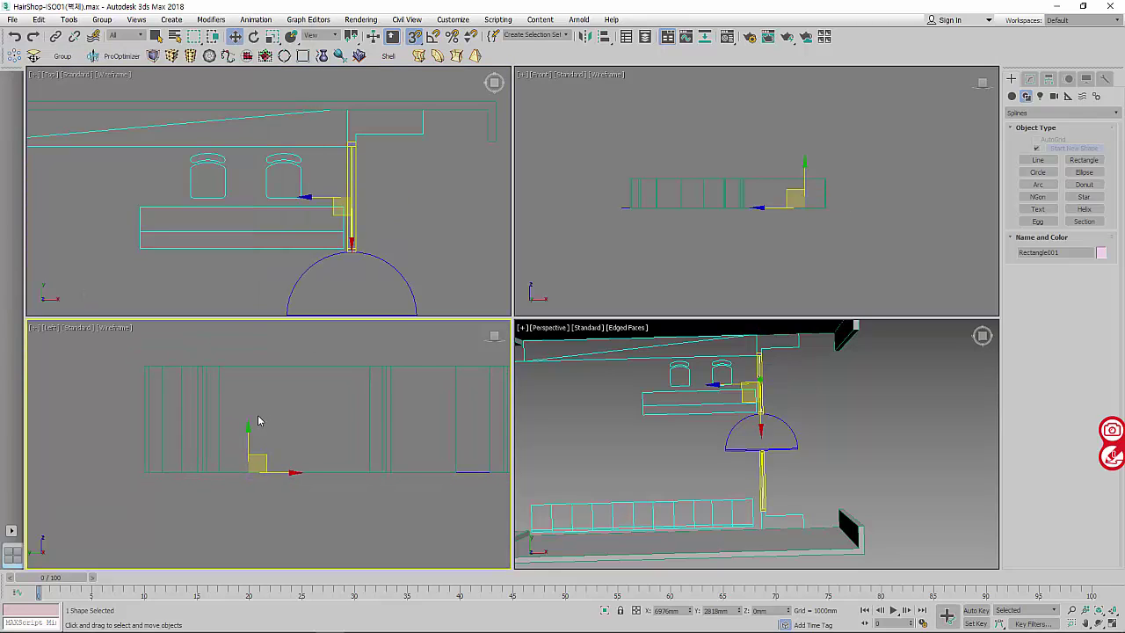
key(alt+q)
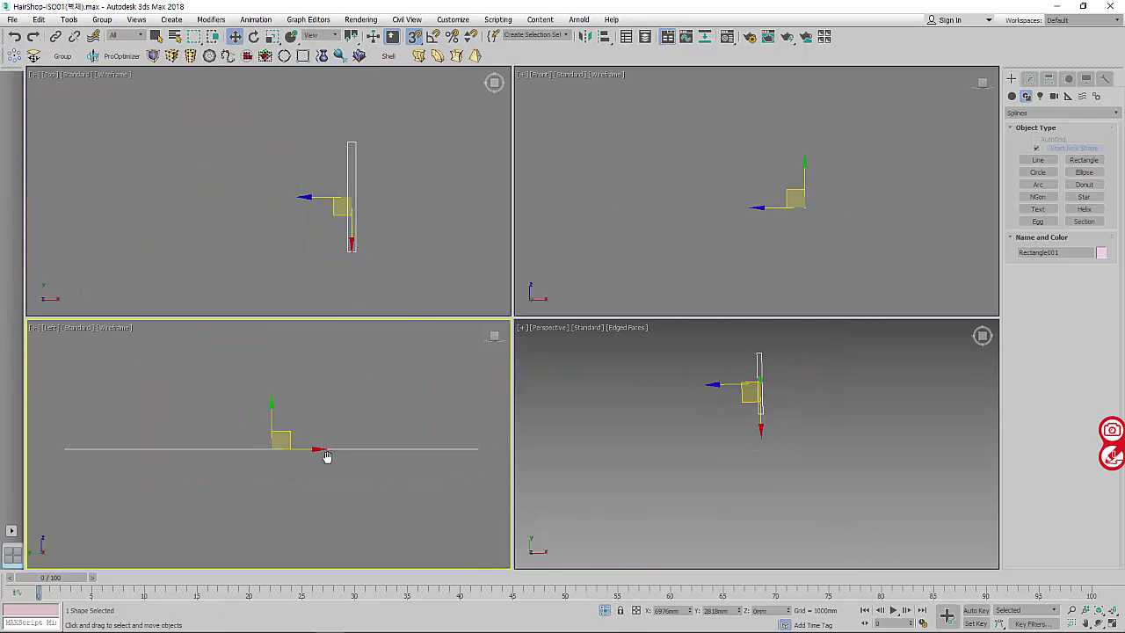
- Draw a 1350 mm wide, 2500 mm tall rectangle in the Left view, then end isolation
click(1084, 160)
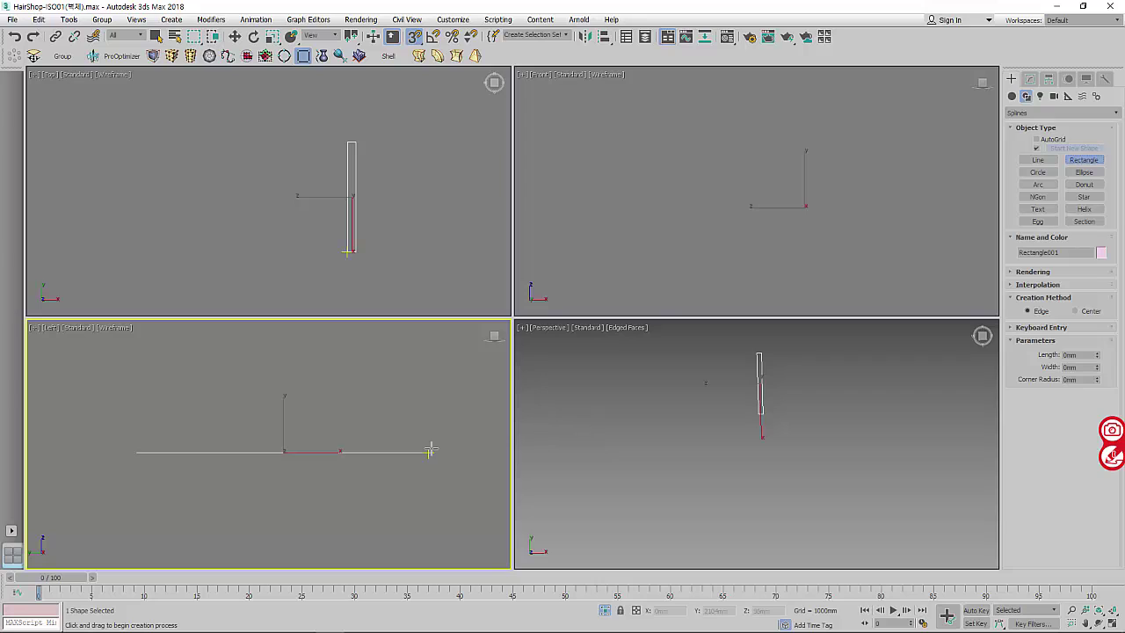
drag(429, 451, 136, 453)
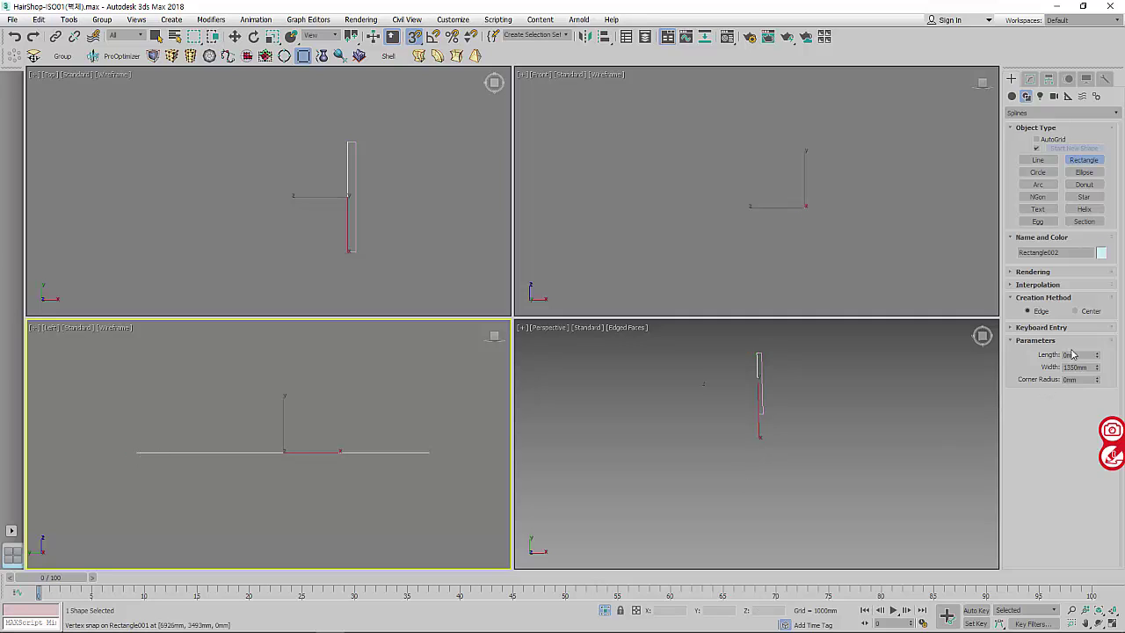
drag(1072, 353, 1050, 357)
text(2500)
key(Return)
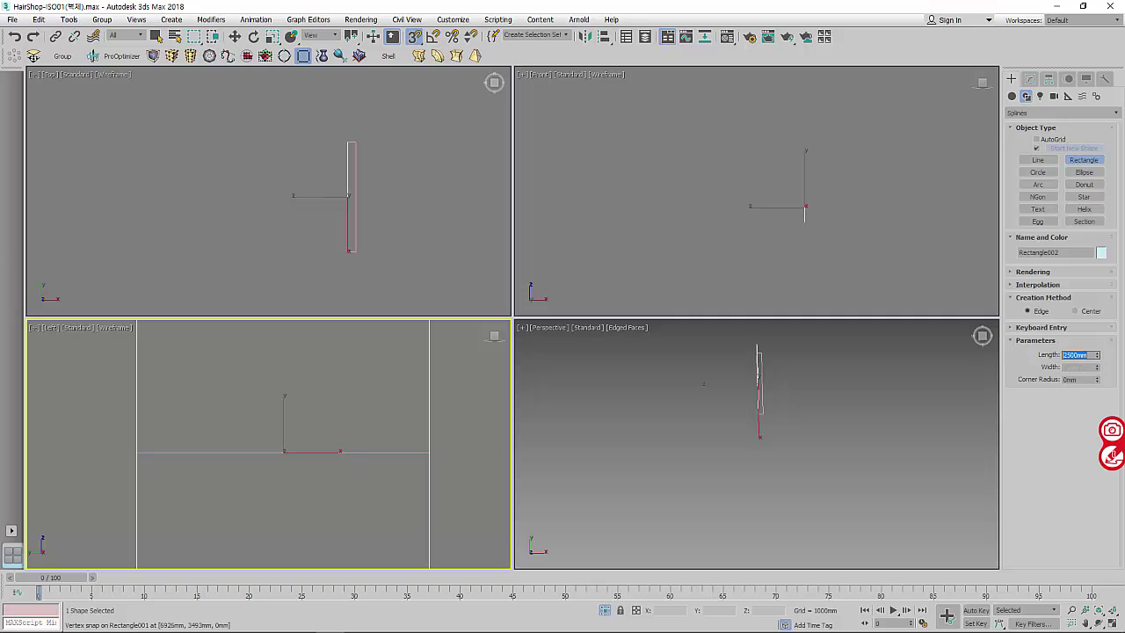
key(w)
click(427, 434)
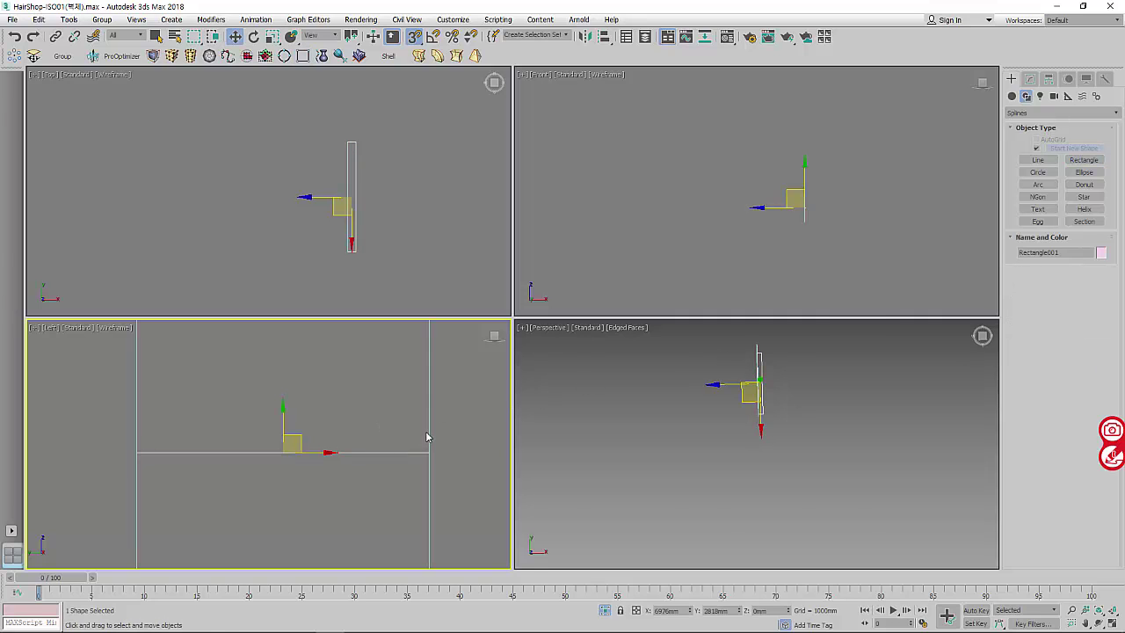
key(alt+q)
- Move the new rectangle up into the wall opening in the Left view
click(278, 430)
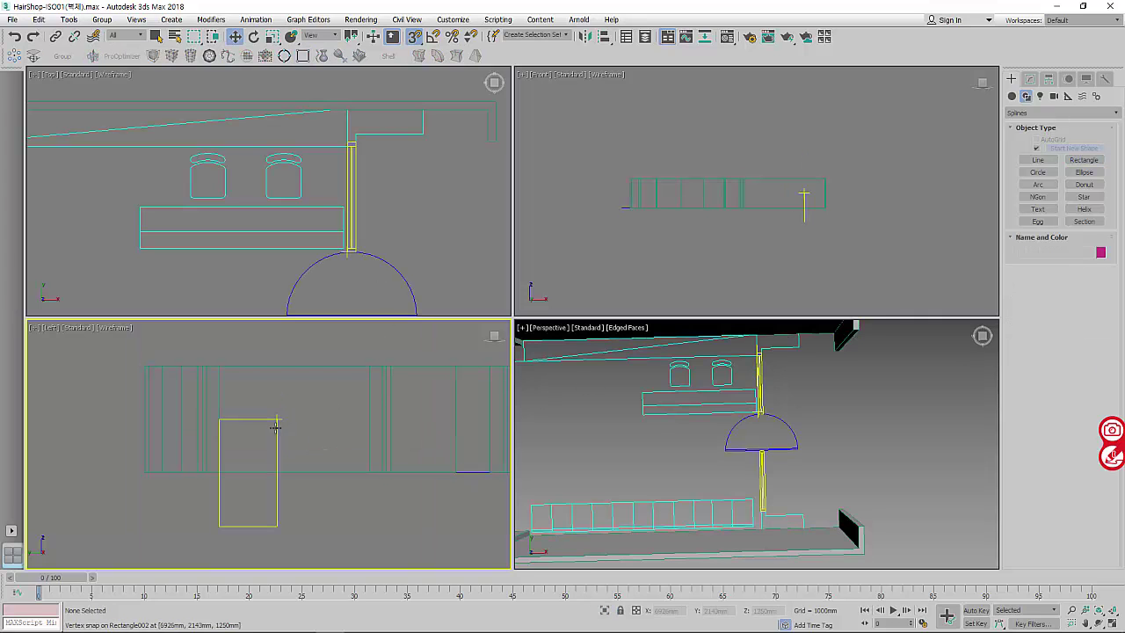
middle_drag(243, 427, 267, 435)
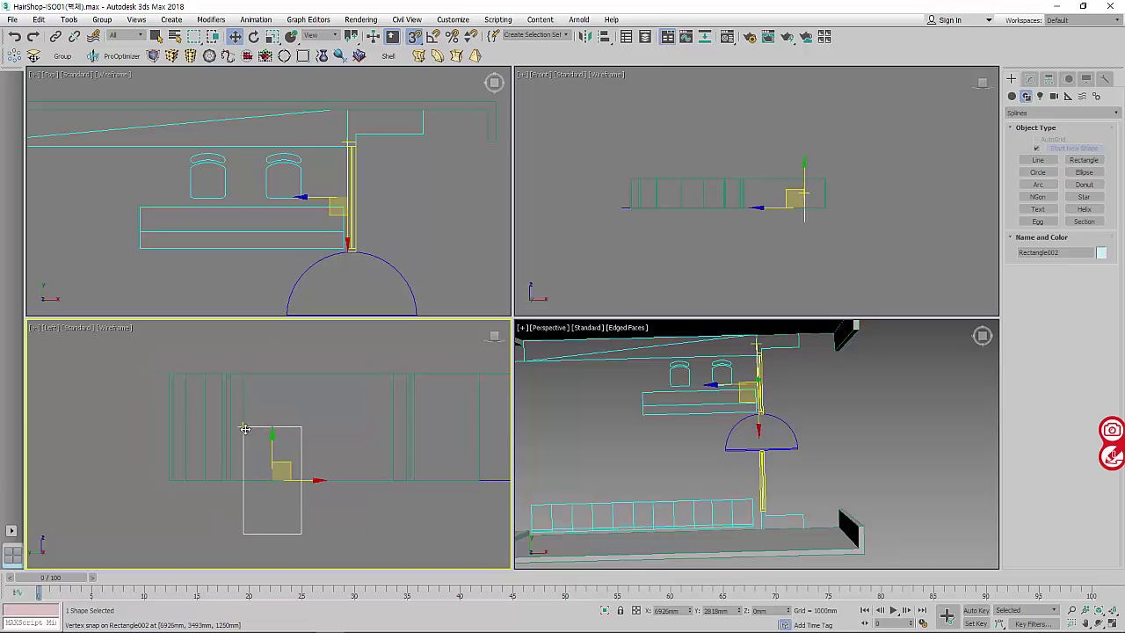
drag(244, 428, 244, 372)
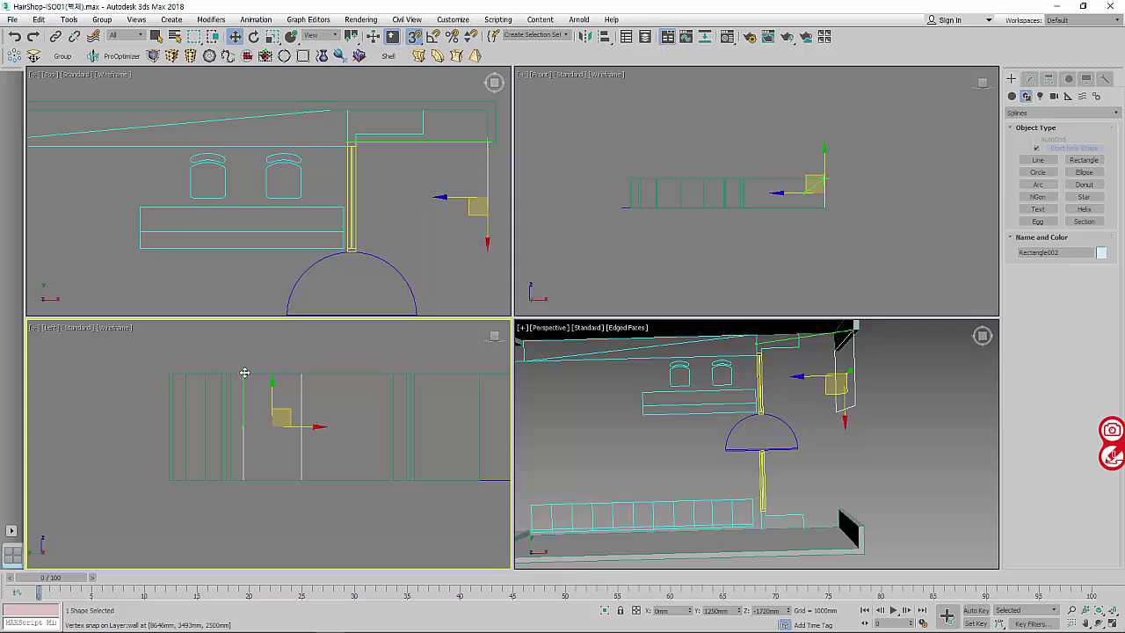
middle_drag(491, 258, 418, 239)
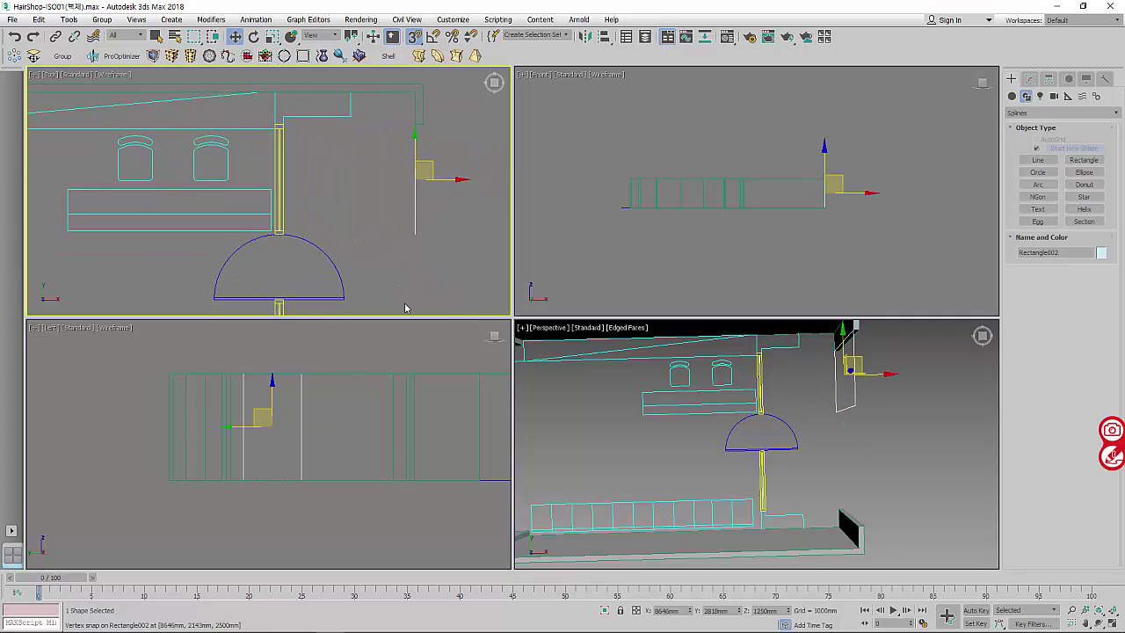
scroll(311, 396, up, 2)
- Rename the rectangle to Input-Door-Frame001
double_click(1028, 252)
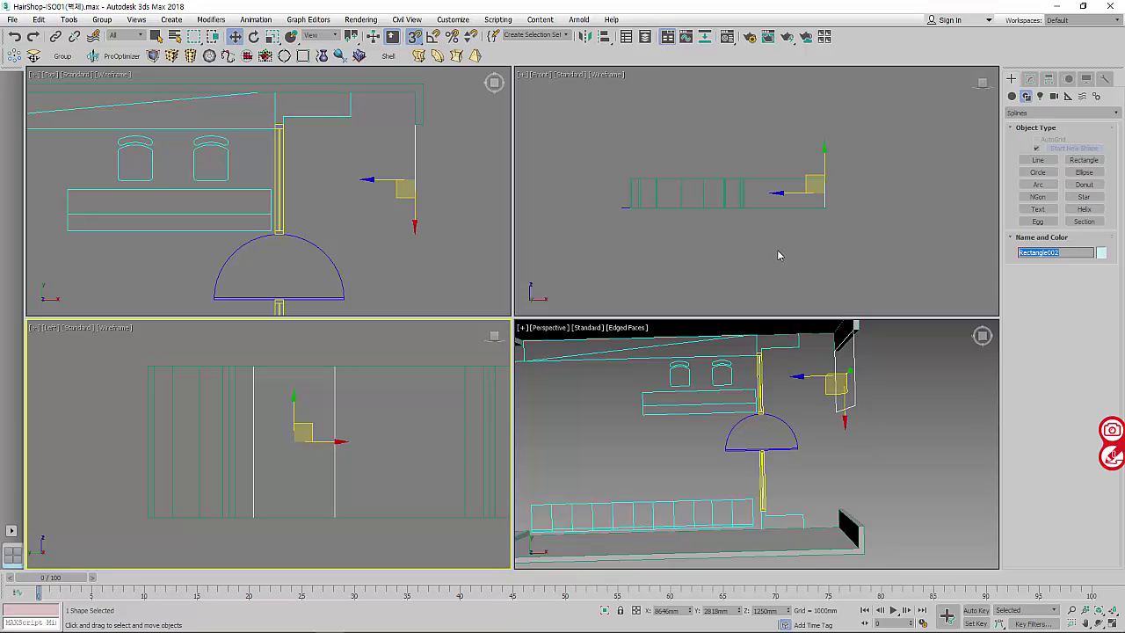
key(BackSpace)
text(Input-Door-Frame001)
key(Return)
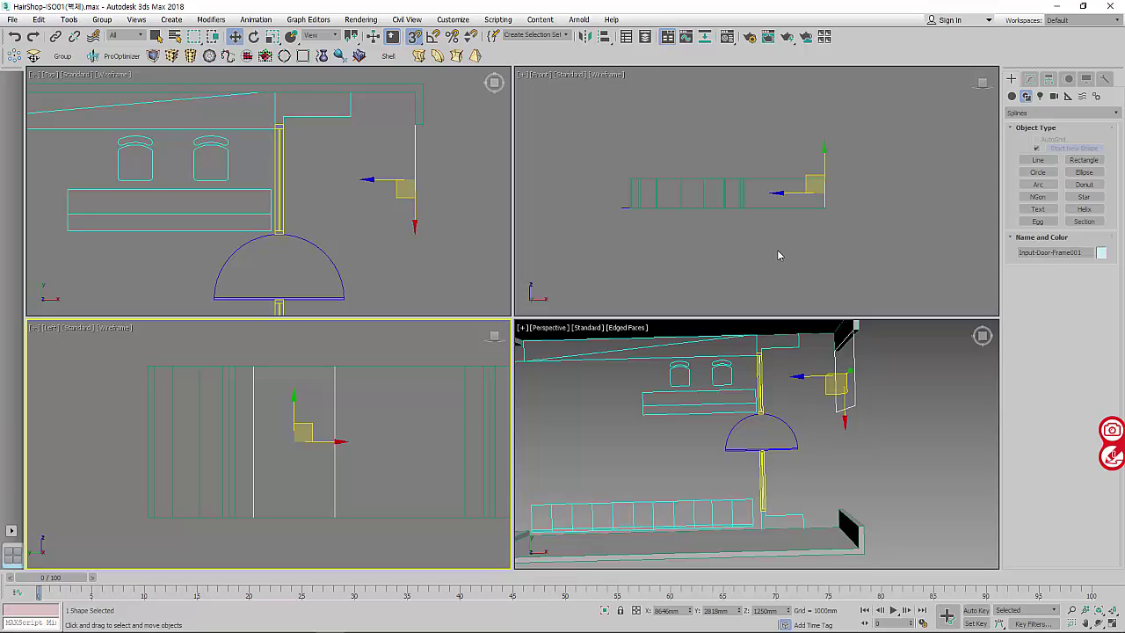
click(1086, 252)
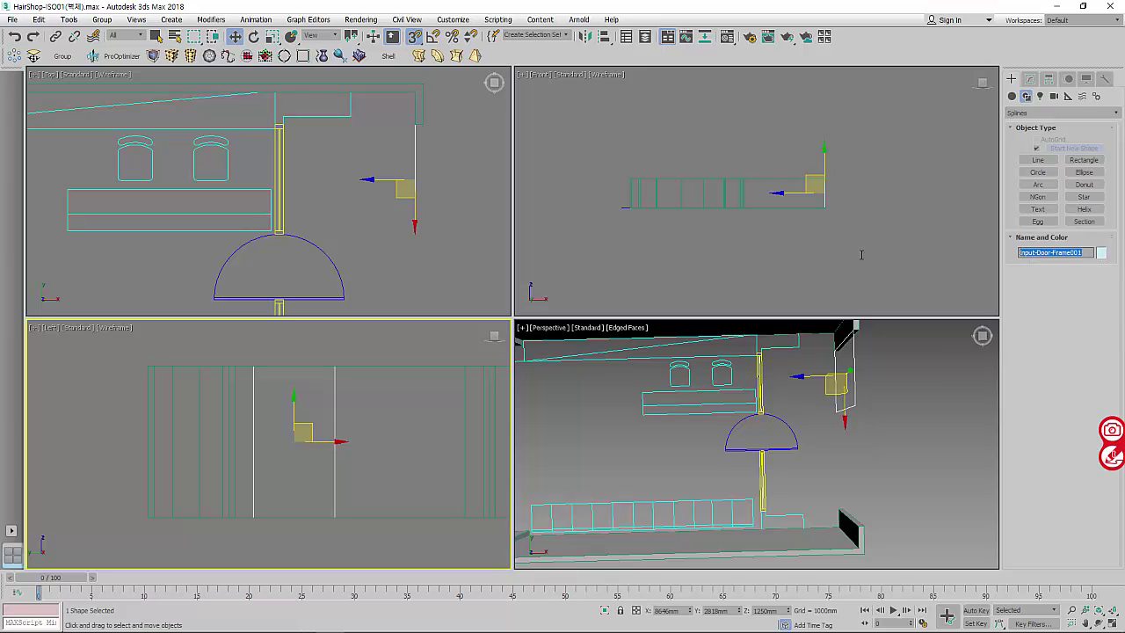
click(1030, 78)
- Convert Input-Door-Frame001 to an Editable Spline
right_click(1041, 160)
click(1076, 237)
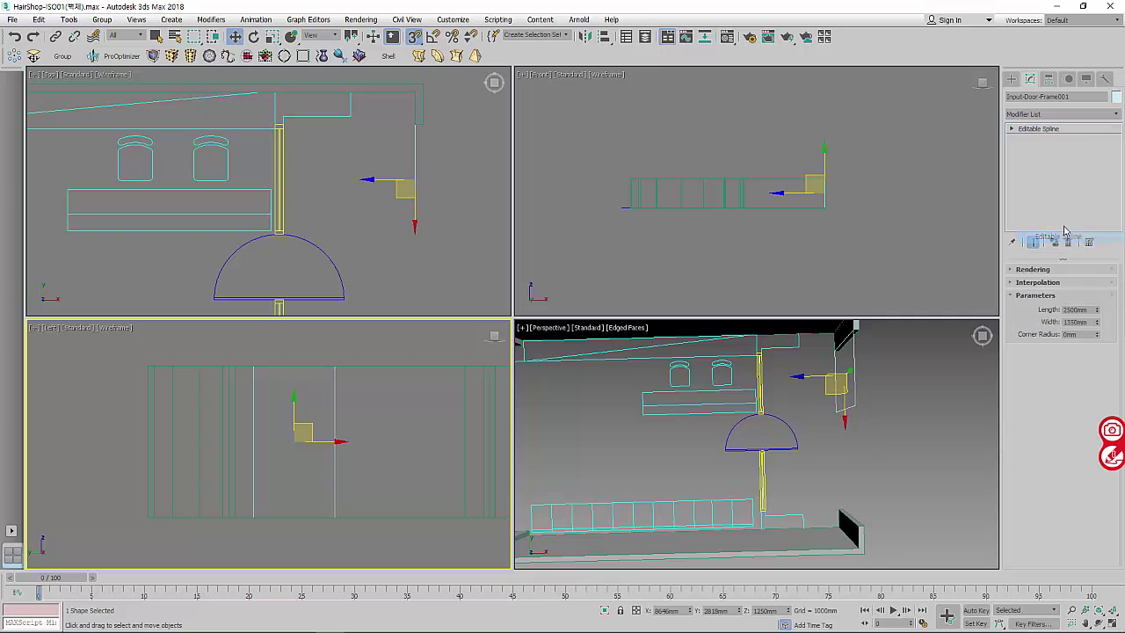
scroll(221, 181, up, 4)
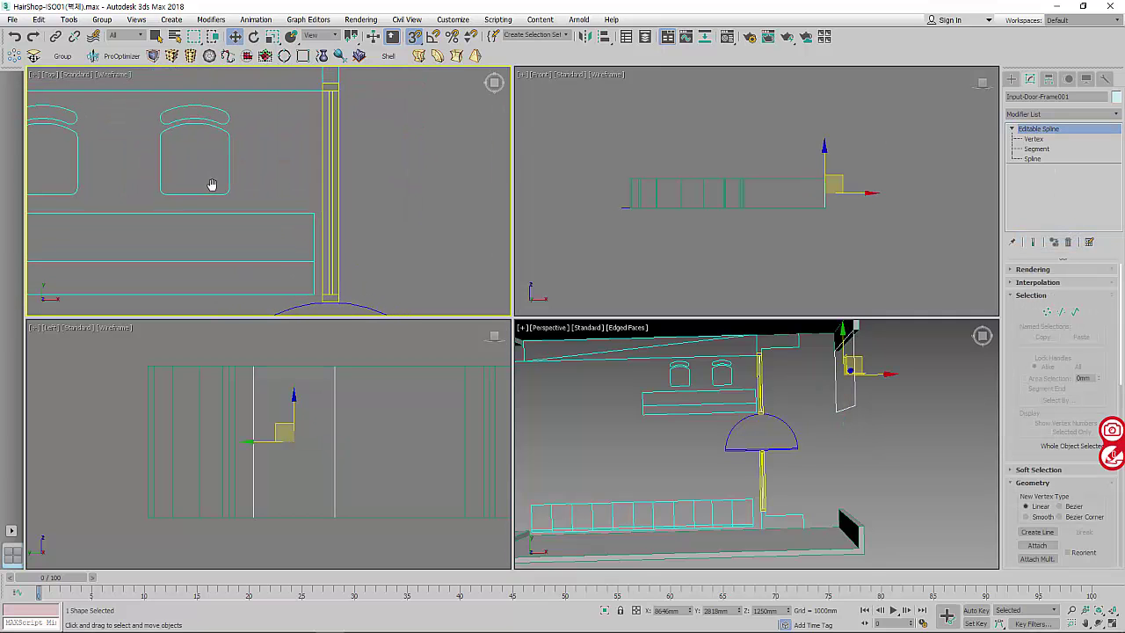
middle_drag(327, 281, 254, 254)
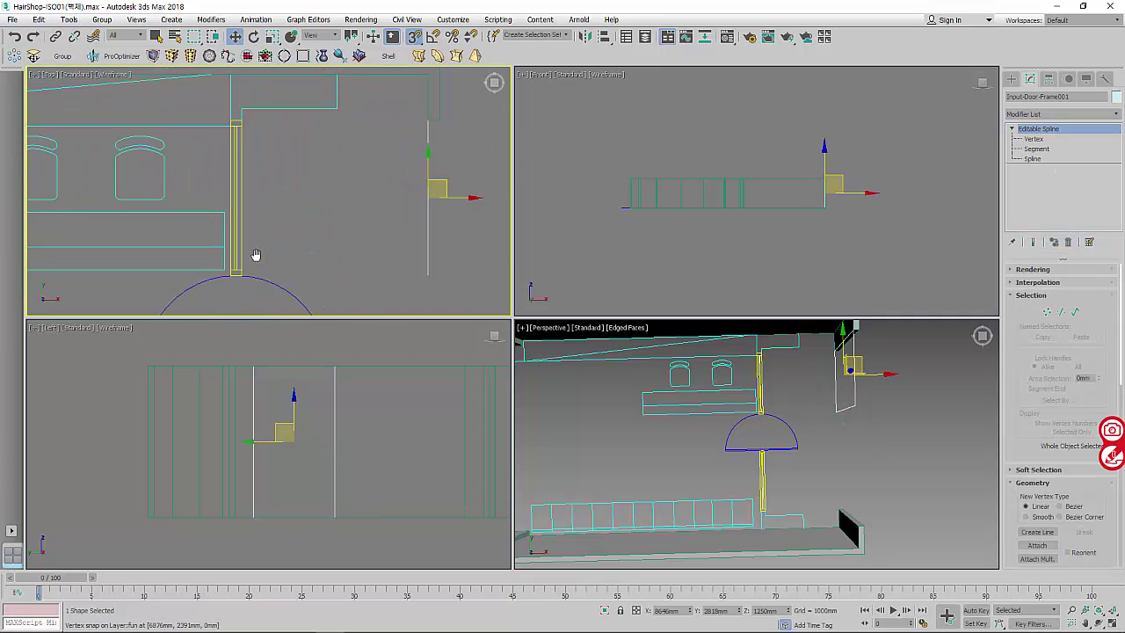
scroll(254, 254, down, 2)
- Outline the spline inward at Spline level to form a double-line frame profile
click(1050, 159)
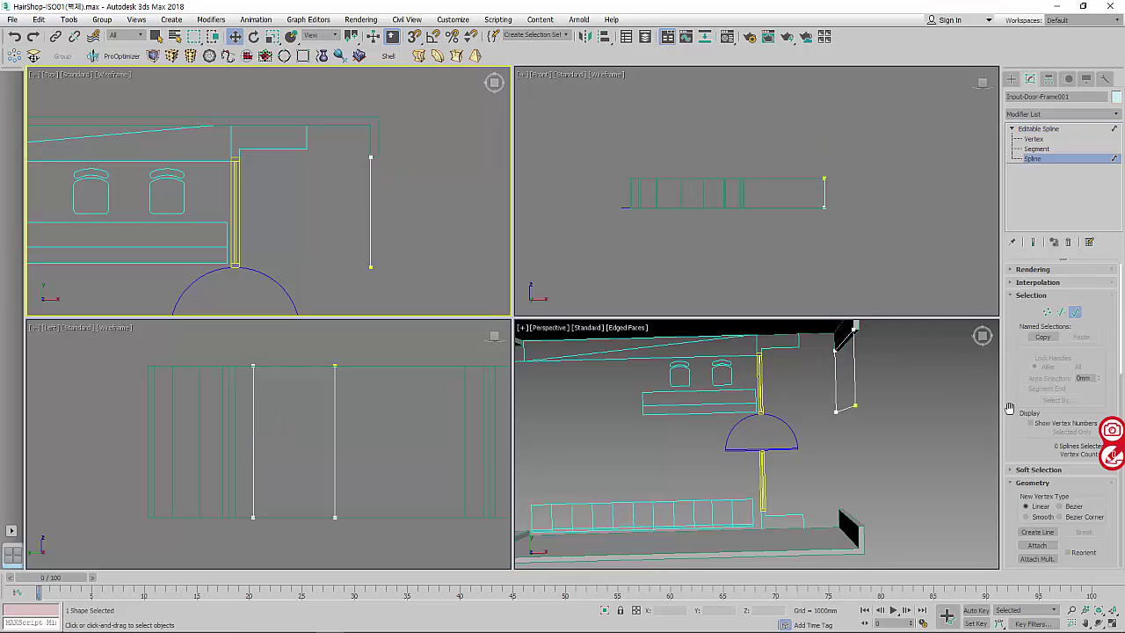
scroll(1023, 411, down, 3)
scroll(1054, 413, down, 2)
scroll(1022, 497, down, 2)
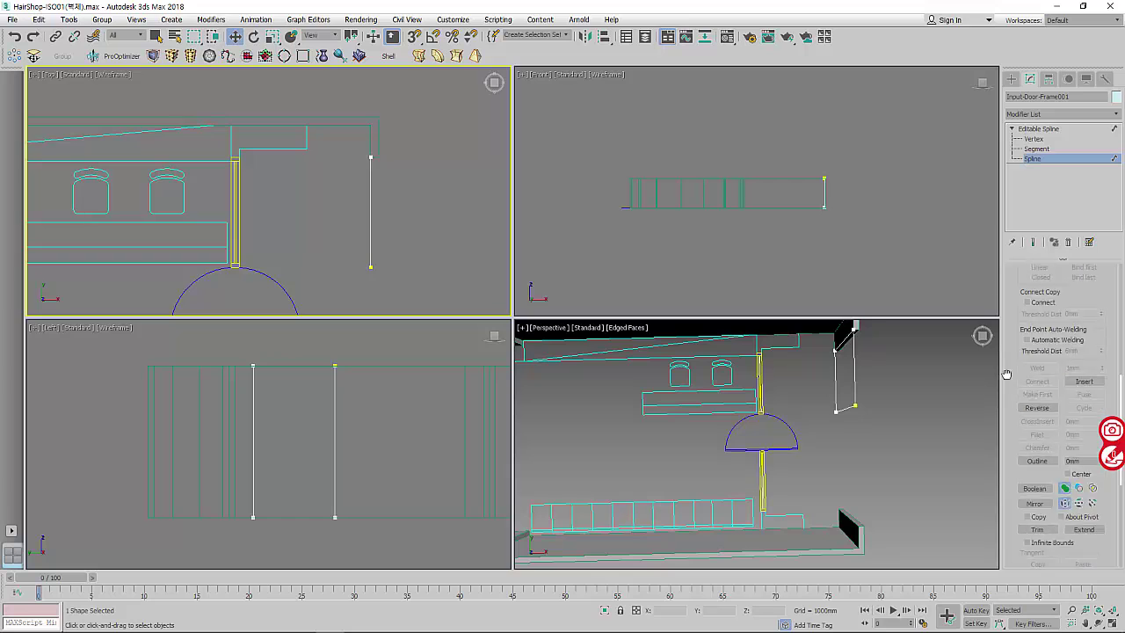
scroll(1022, 496, down, 3)
scroll(1037, 288, up, 2)
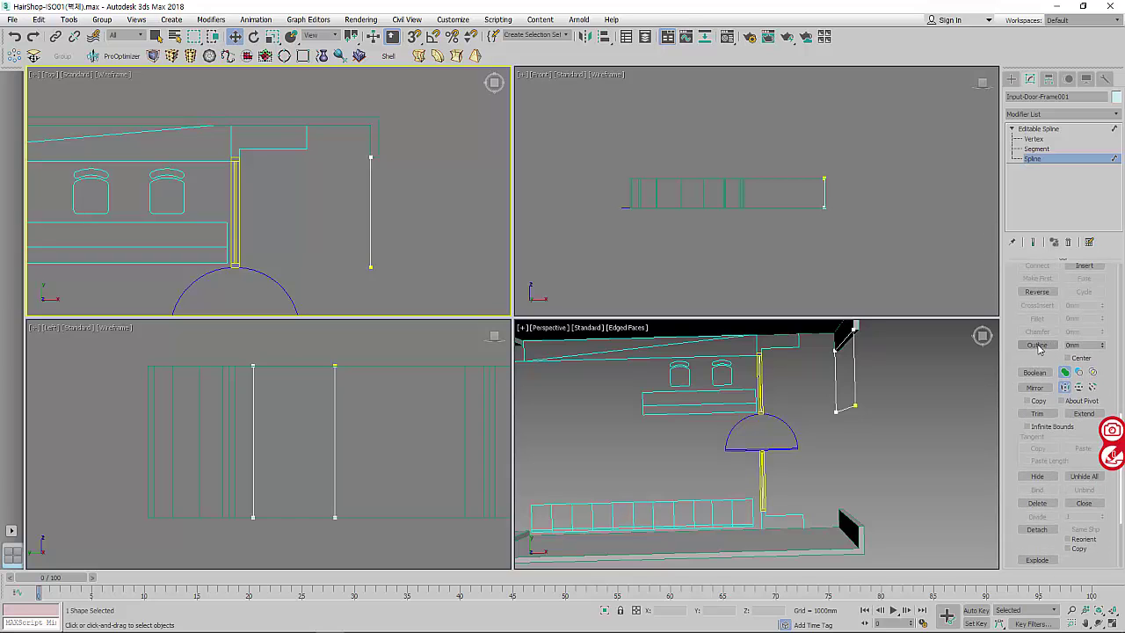
drag(335, 365, 338, 361)
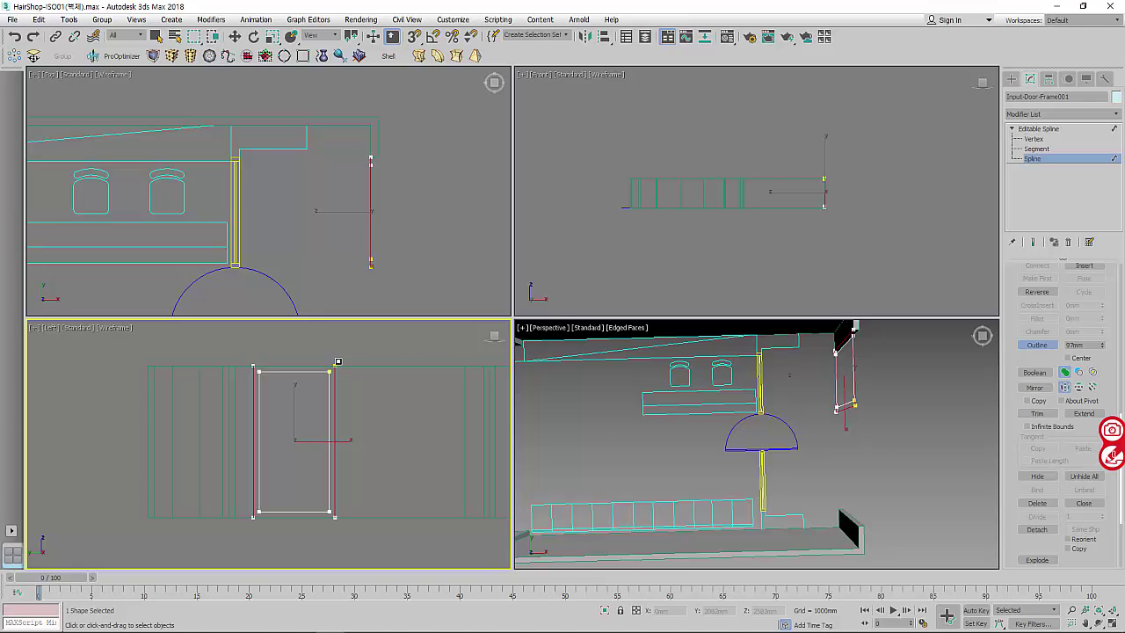
key(ctrl+x)
right_click(919, 339)
key(ctrl+x)
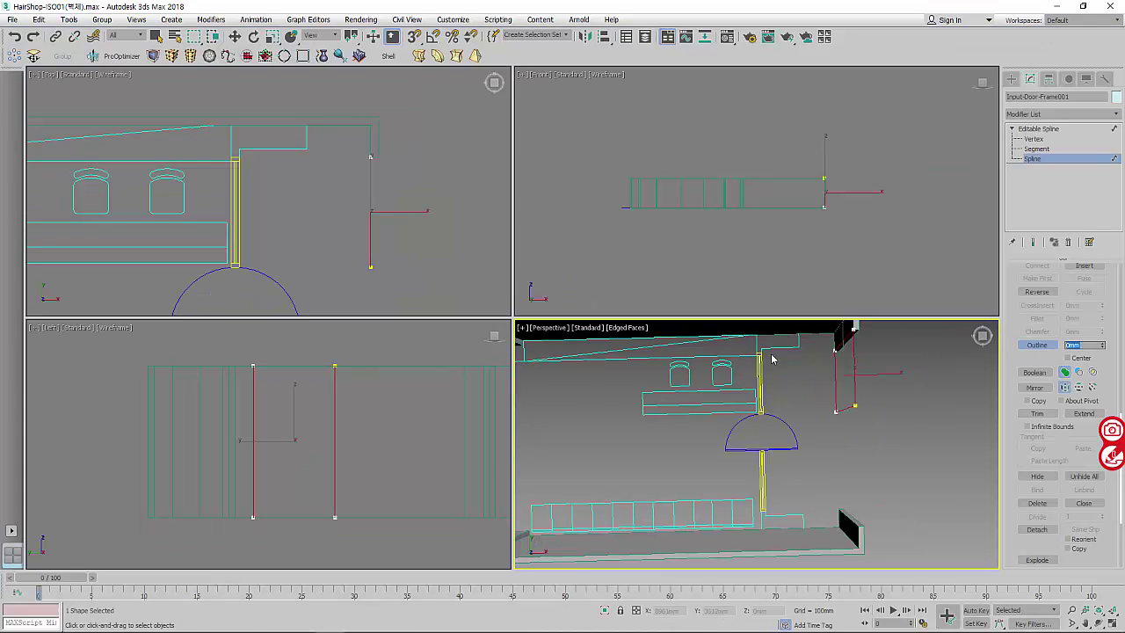
drag(334, 383, 332, 383)
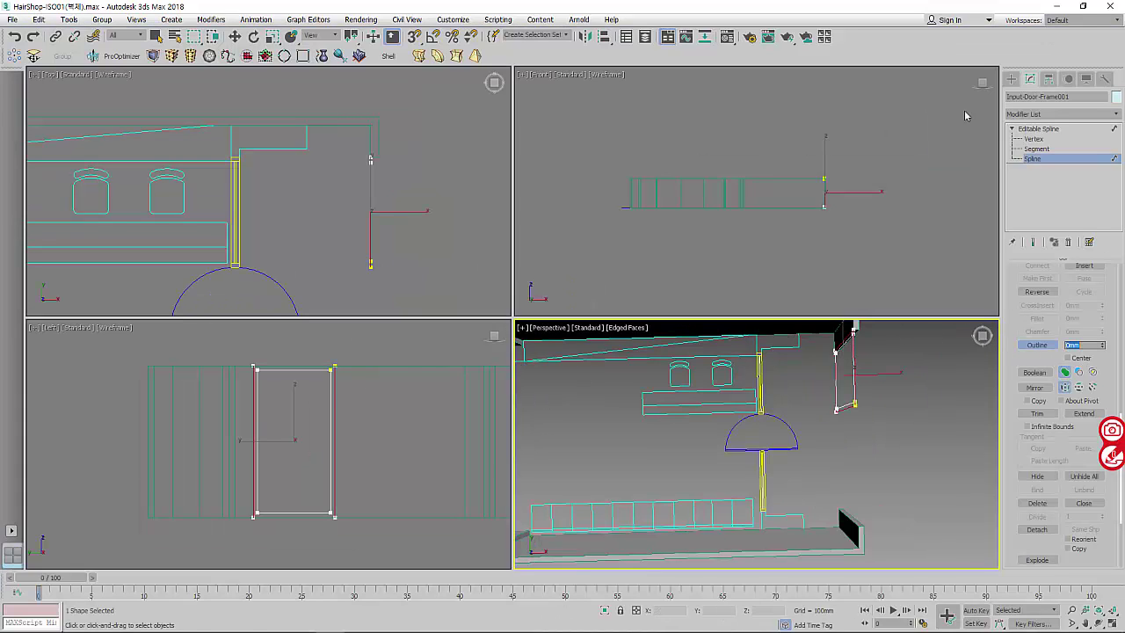
click(1044, 129)
- Add an Extrude modifier to the door frame outline and show the end result
key(w)
middle_drag(296, 234, 301, 234)
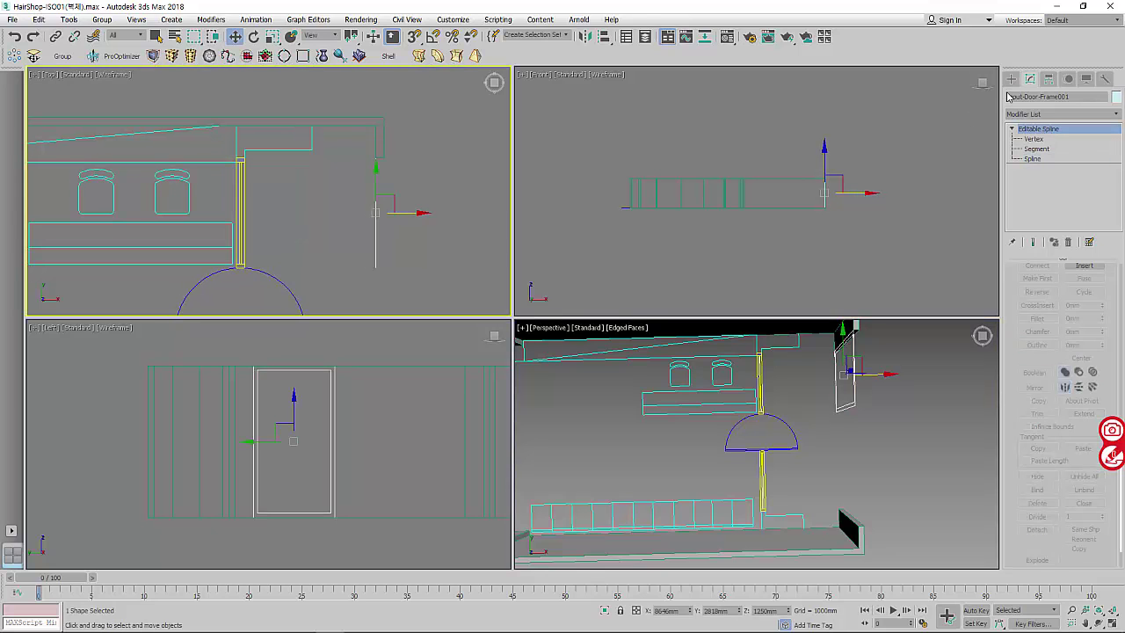
click(1063, 114)
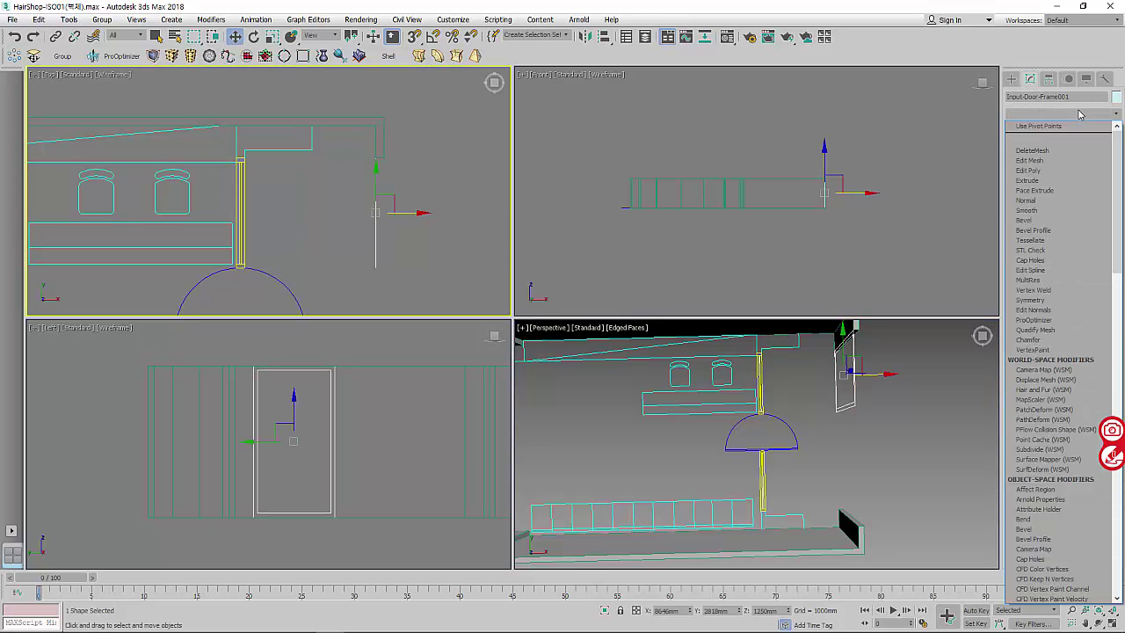
scroll(1057, 150, down, 3)
click(1028, 146)
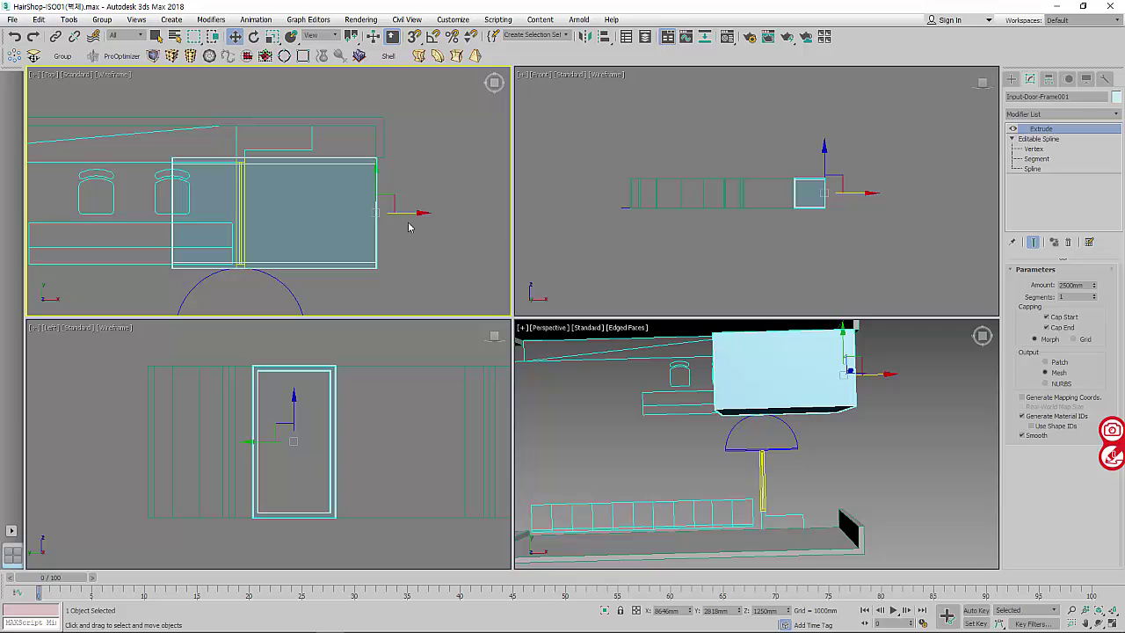
click(1032, 243)
drag(1096, 290, 1101, 292)
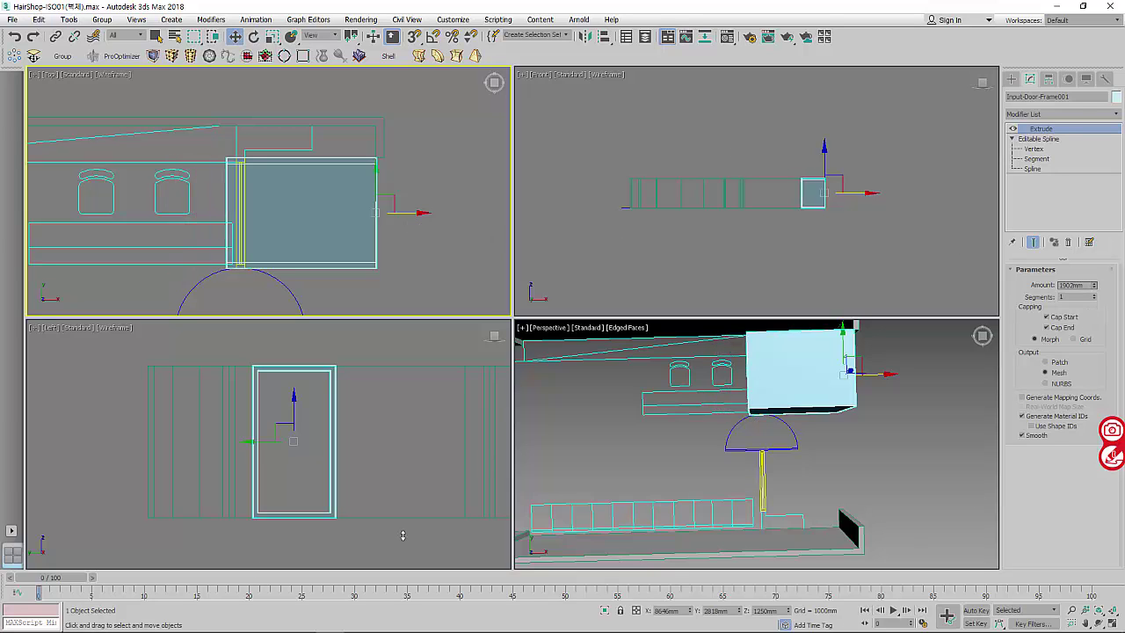
double_click(1082, 284)
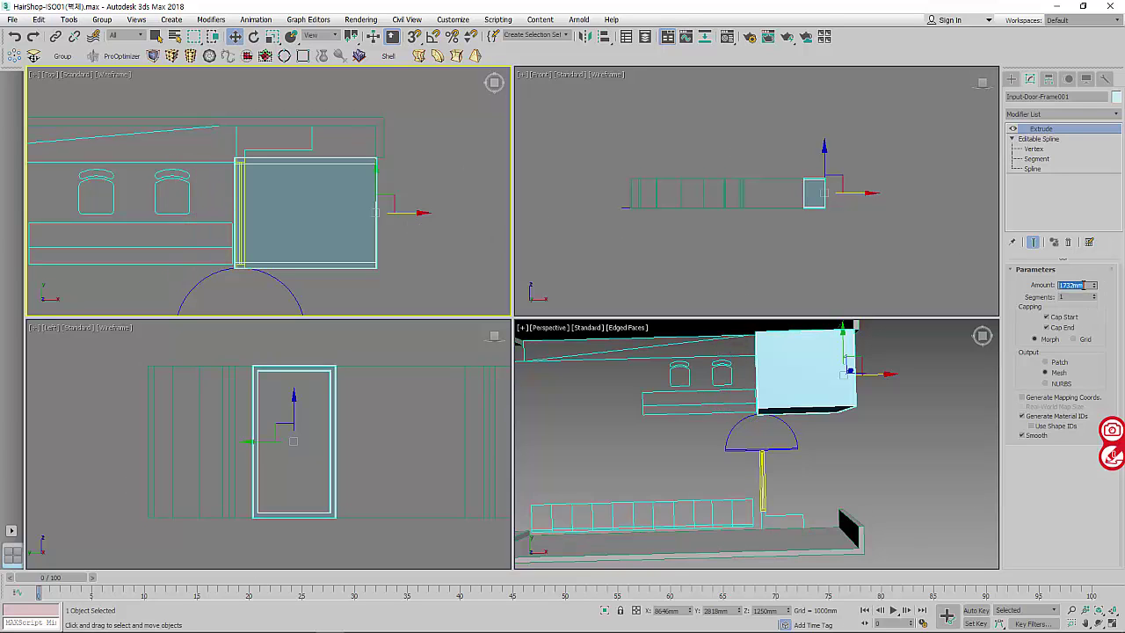
key(Return)
- Set the frame's extrusion amount to 90mm
middle_drag(278, 211, 283, 211)
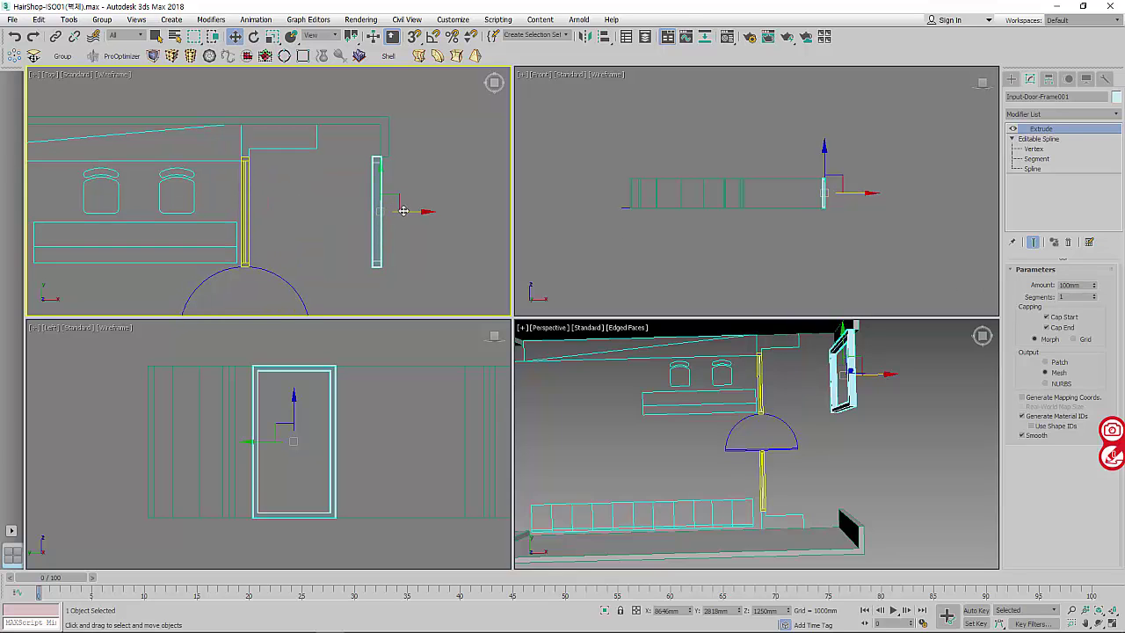
drag(397, 212, 272, 212)
scroll(282, 207, up, 1)
scroll(290, 201, up, 2)
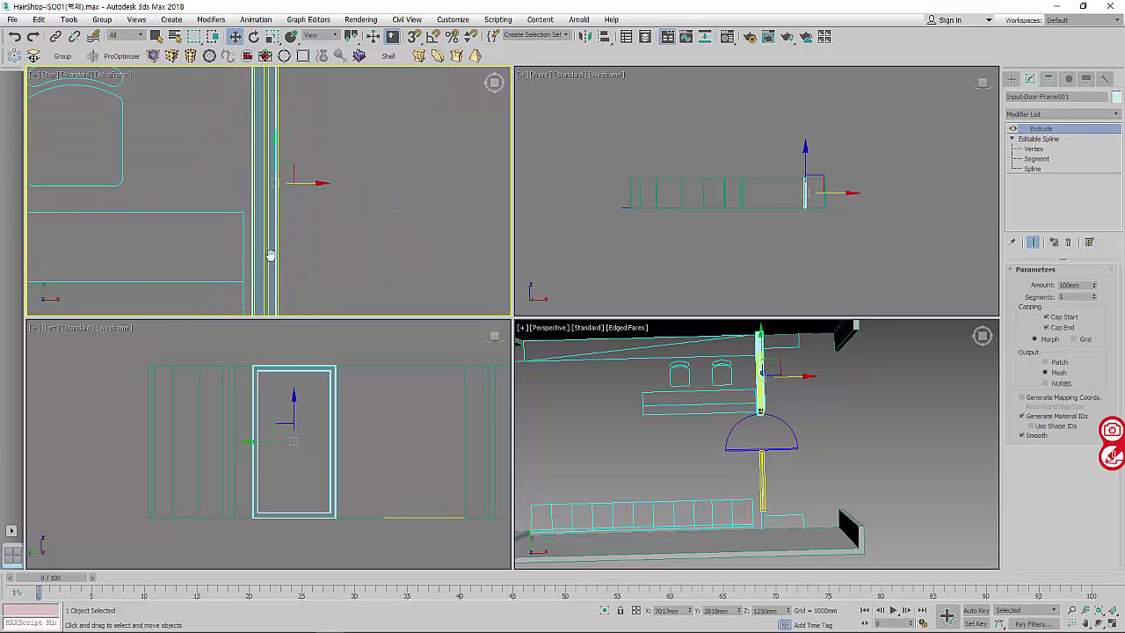
scroll(299, 191, up, 2)
middle_drag(301, 189, 312, 182)
drag(327, 253, 330, 253)
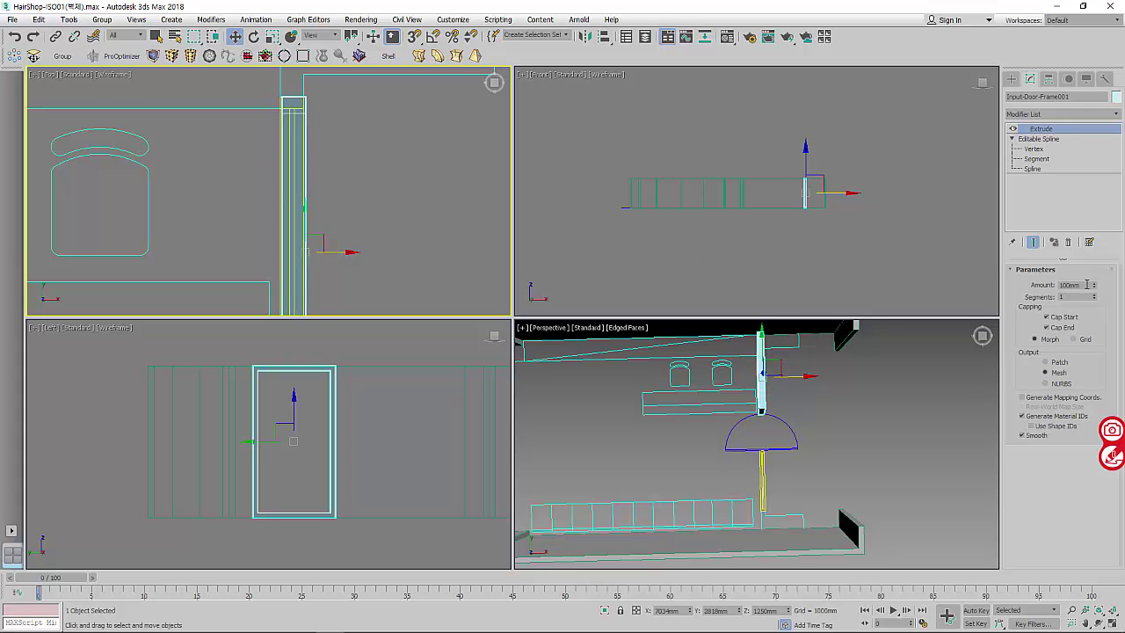
text(90)
key(Return)
- Snap the door frame left onto the wall vertex using 2.5D vertex snapping
scroll(296, 143, up, 3)
scroll(322, 141, up, 2)
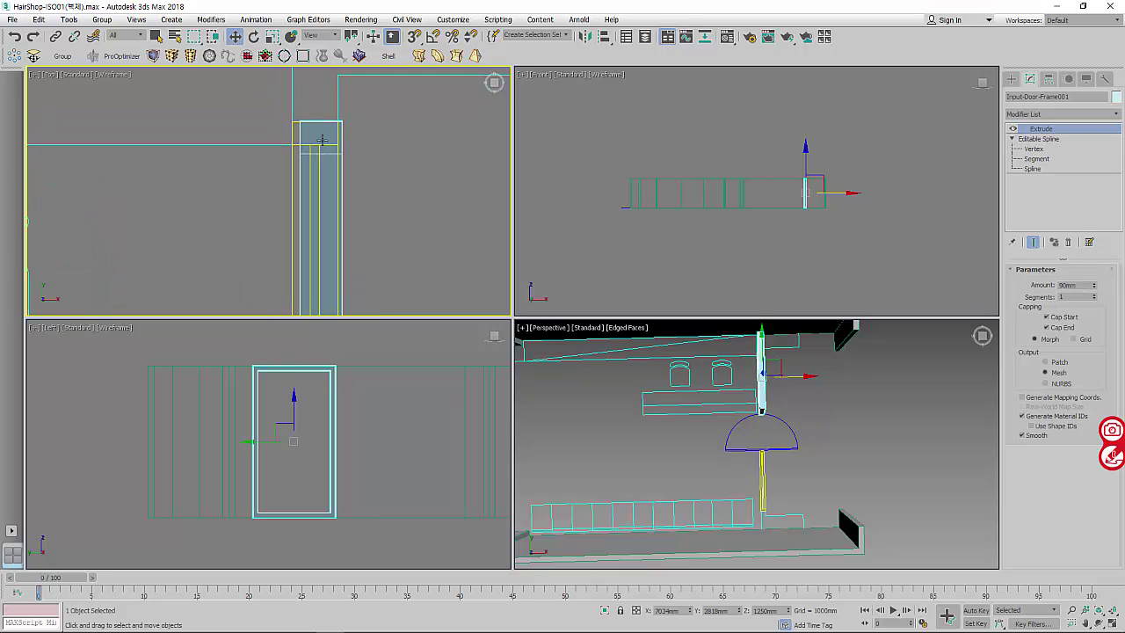
scroll(322, 141, up, 2)
key(s)
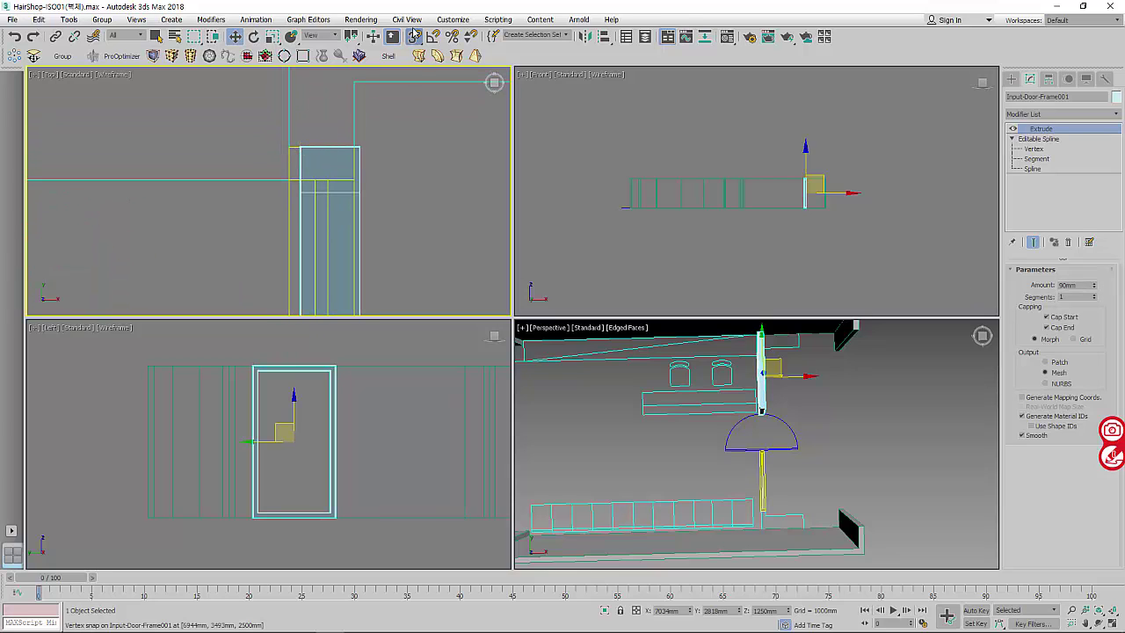
drag(413, 34, 414, 58)
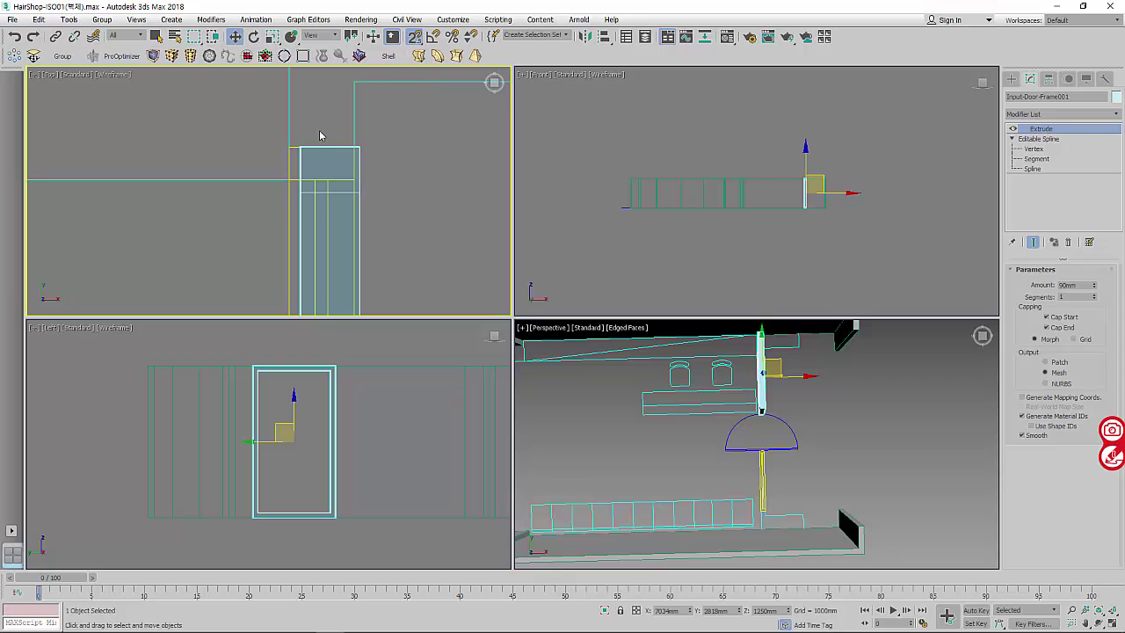
drag(301, 148, 292, 148)
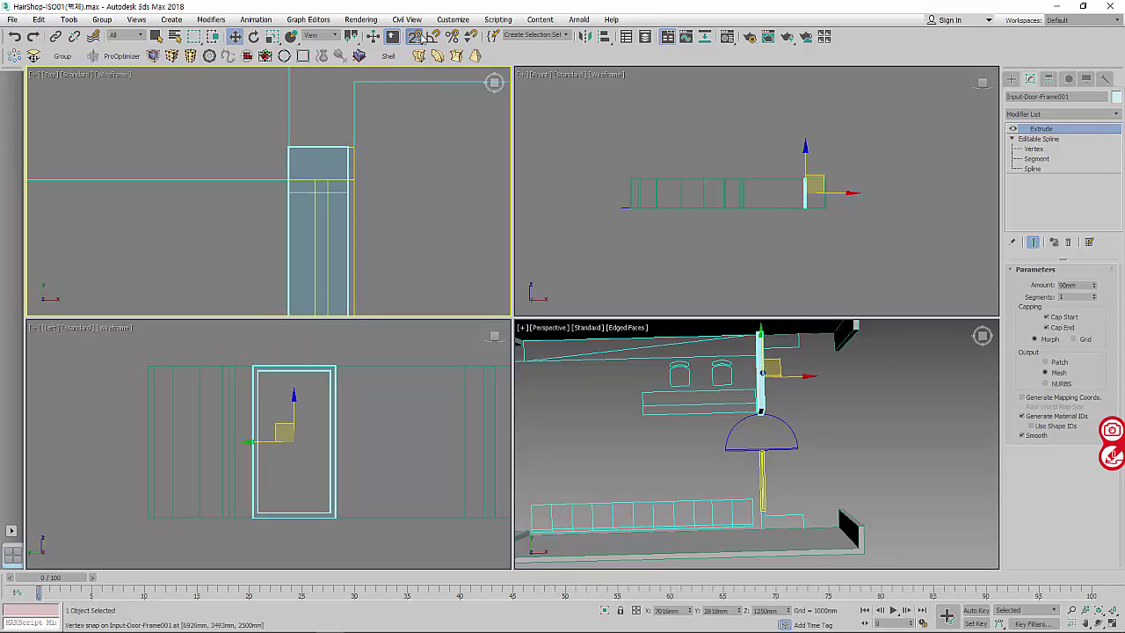
- Try snapping the frame down onto the opening's base with another snap mode, then undo
drag(421, 39, 430, 115)
click(414, 91)
drag(290, 147, 290, 147)
key(ctrl+z)
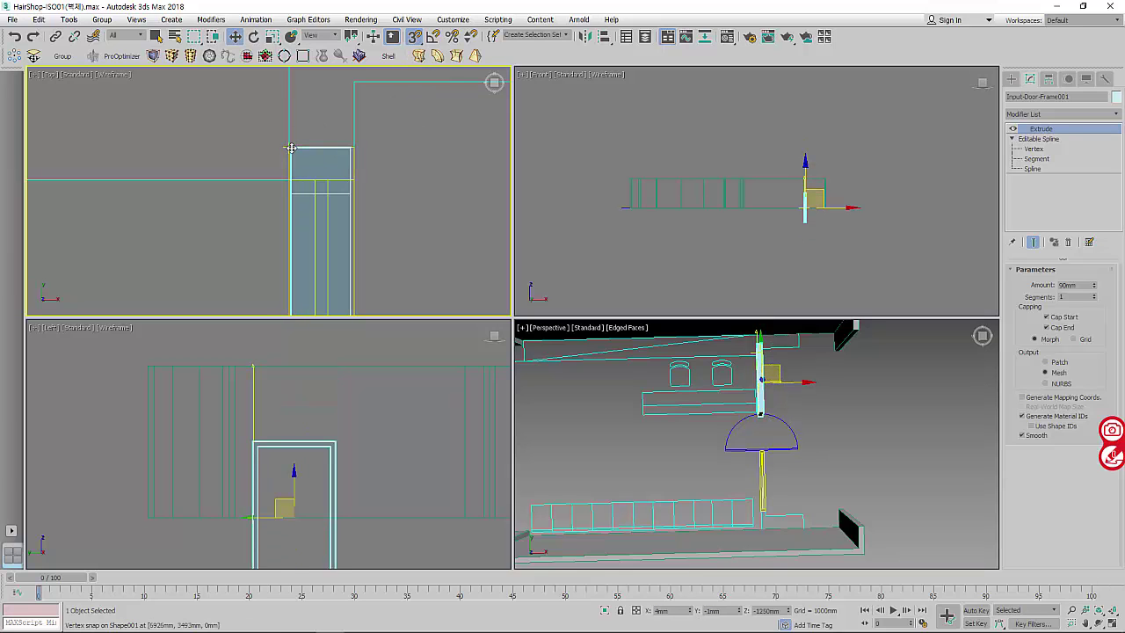
key(ctrl+z)
key(ctrl+z)
key(ctrl+z)
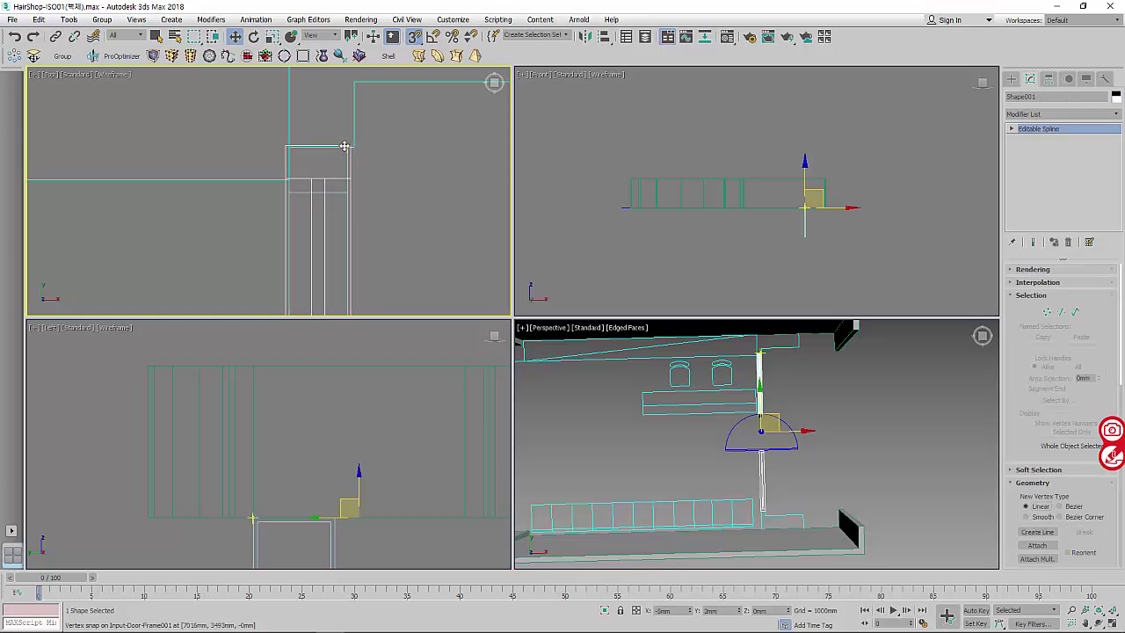
key(ctrl+z)
- Shift the Shape001 outline left to align with the frame, reframing the Left view
drag(363, 149, 355, 165)
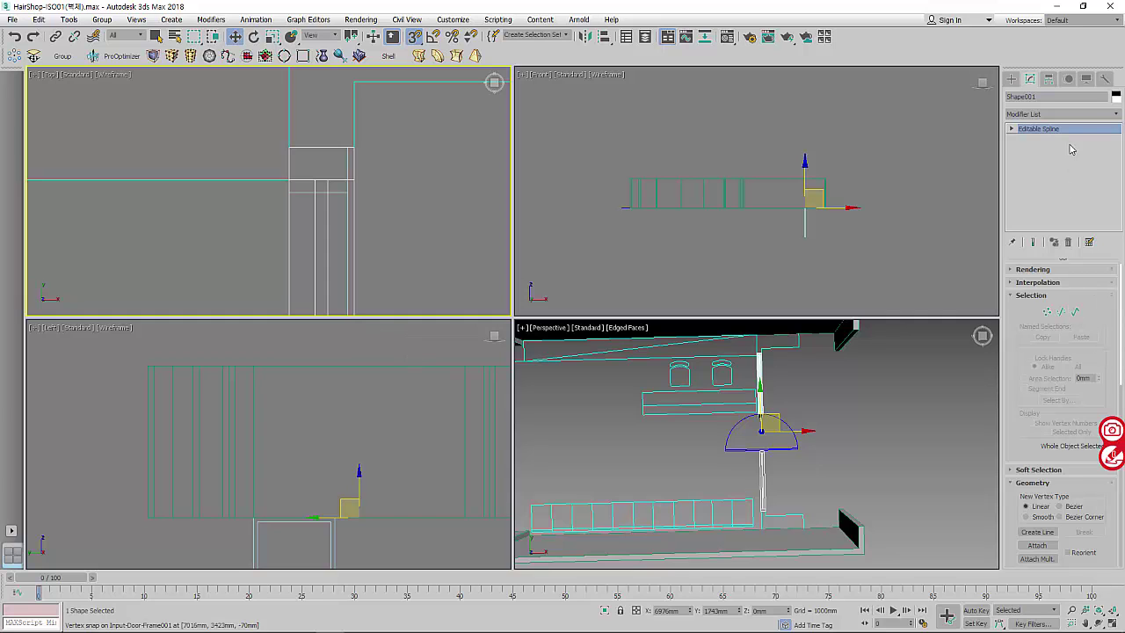
middle_drag(368, 503, 394, 314)
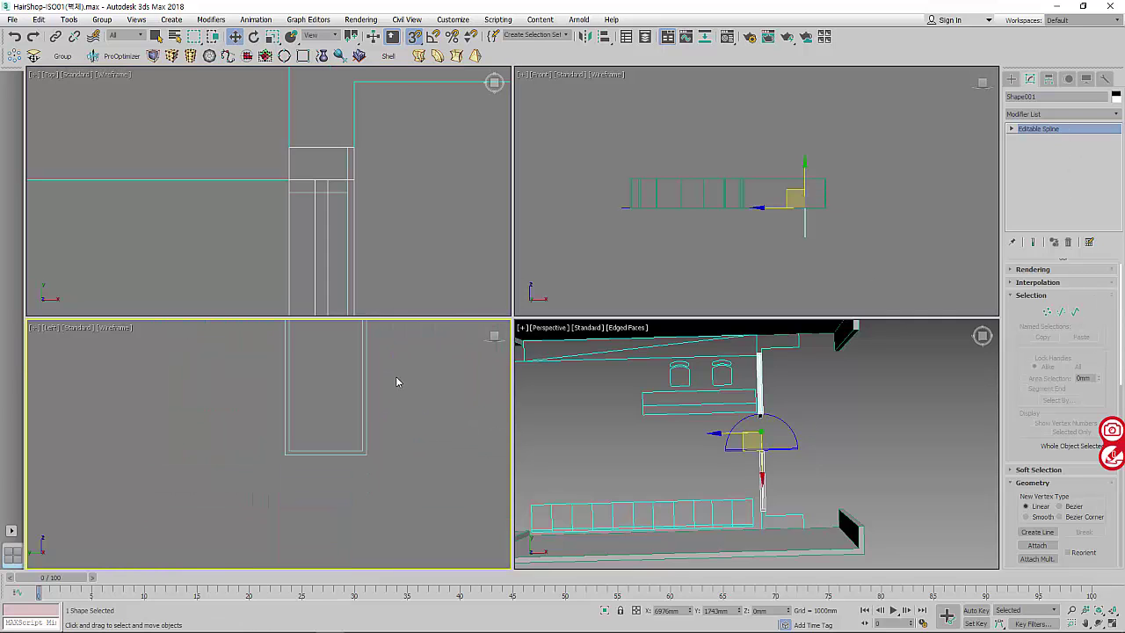
middle_drag(395, 376, 402, 440)
scroll(436, 369, down, 3)
middle_drag(436, 369, 360, 454)
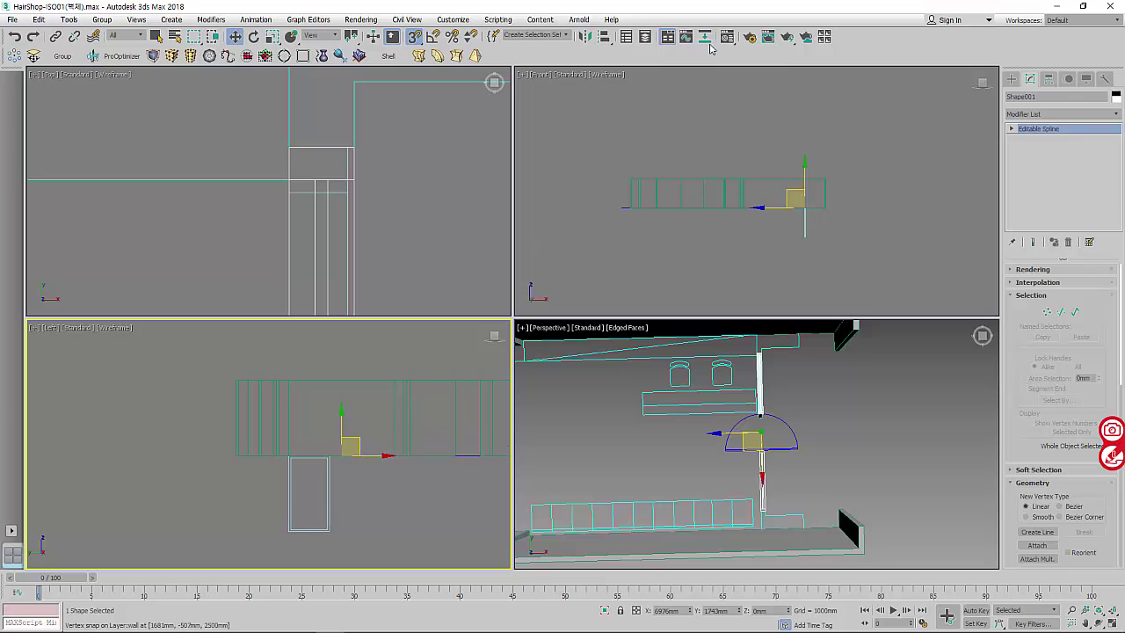
- Align the Shape001 outline centre-to-centre with the wall on the Y position only
click(603, 36)
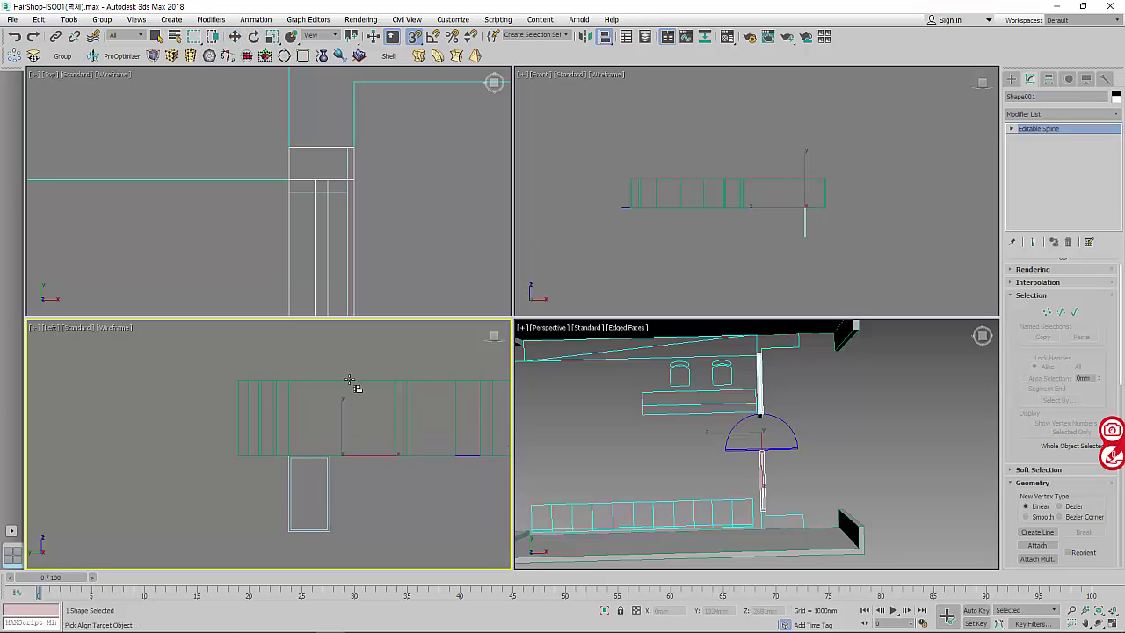
click(272, 382)
click(524, 248)
click(598, 247)
click(590, 287)
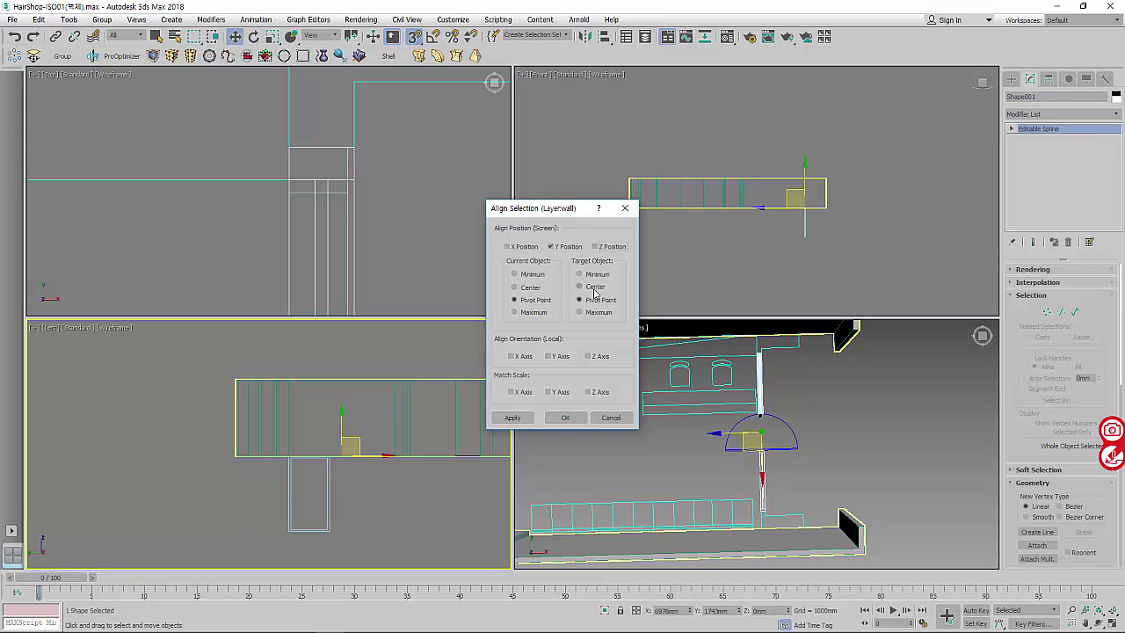
click(565, 418)
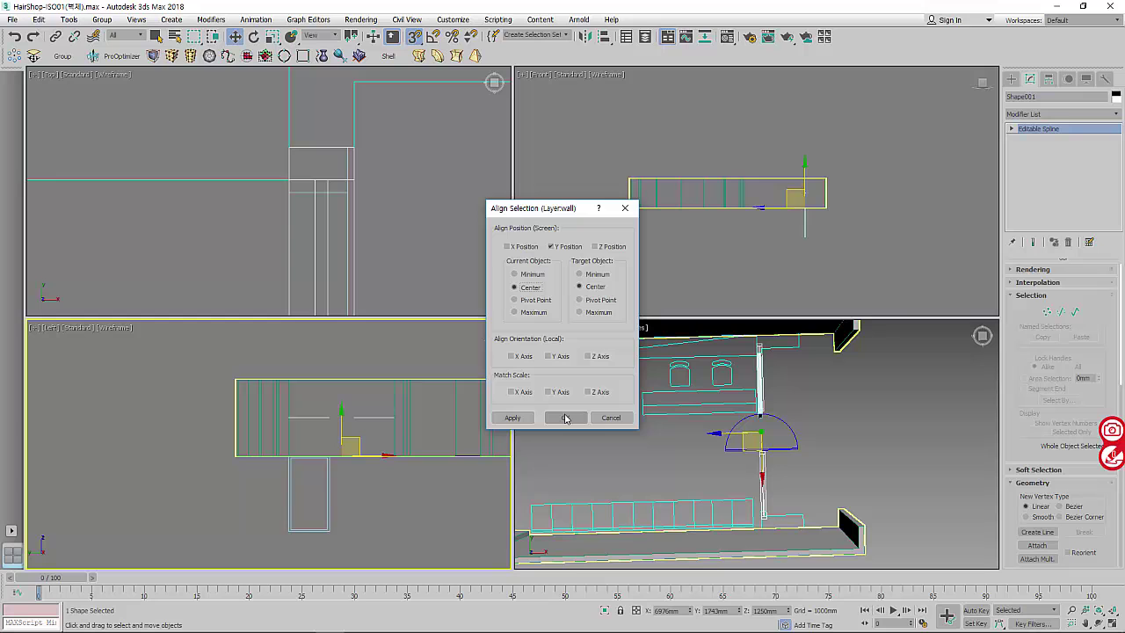
click(566, 418)
mouse_move(699, 448)
alt+middle_down()
mouse_move(763, 472)
mouse_move(718, 428)
mouse_move(716, 387)
mouse_move(712, 440)
alt+middle_up()
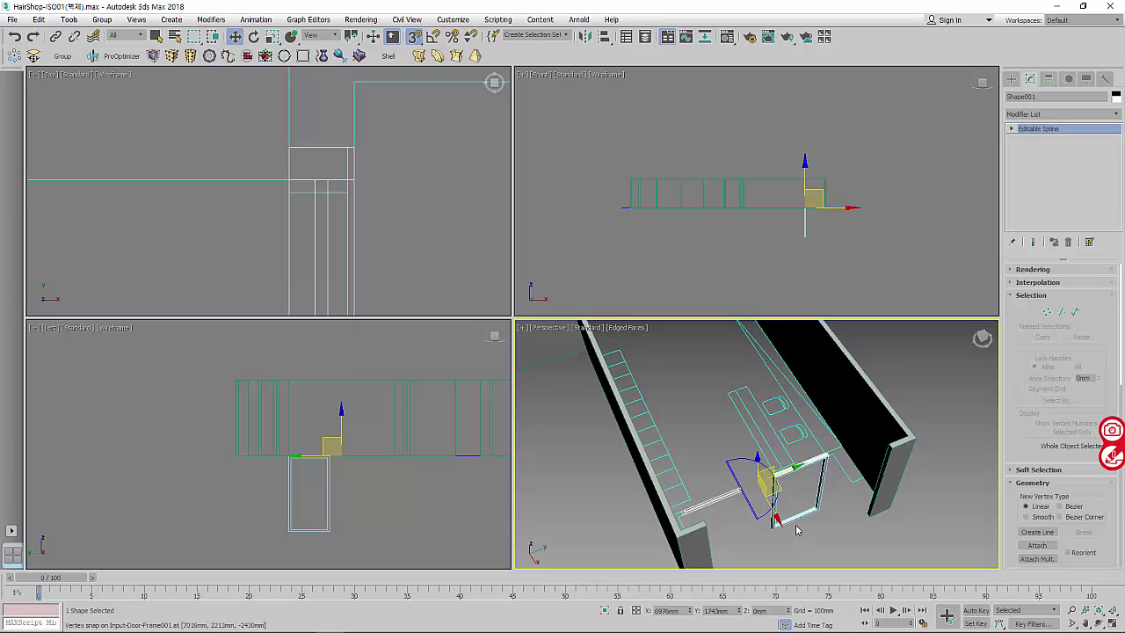
alt+middle_drag(797, 529, 778, 546)
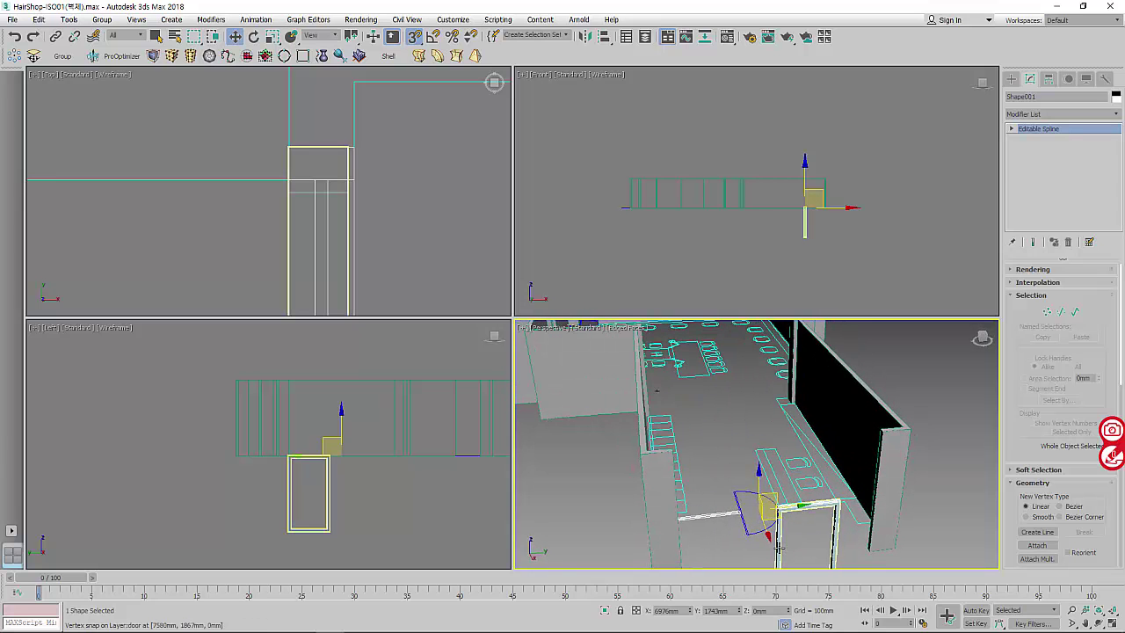
- Centre the door frame Input-Door-Frame001 on the wall with Align (Alt+A)
click(779, 547)
key(alt+a)
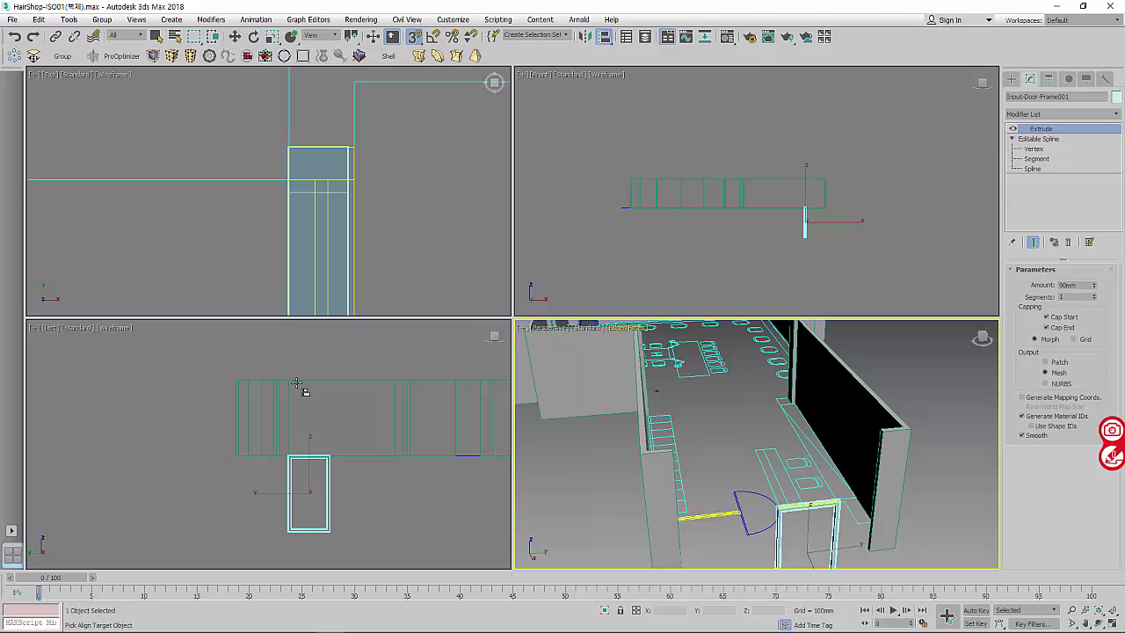
scroll(263, 380, down, 2)
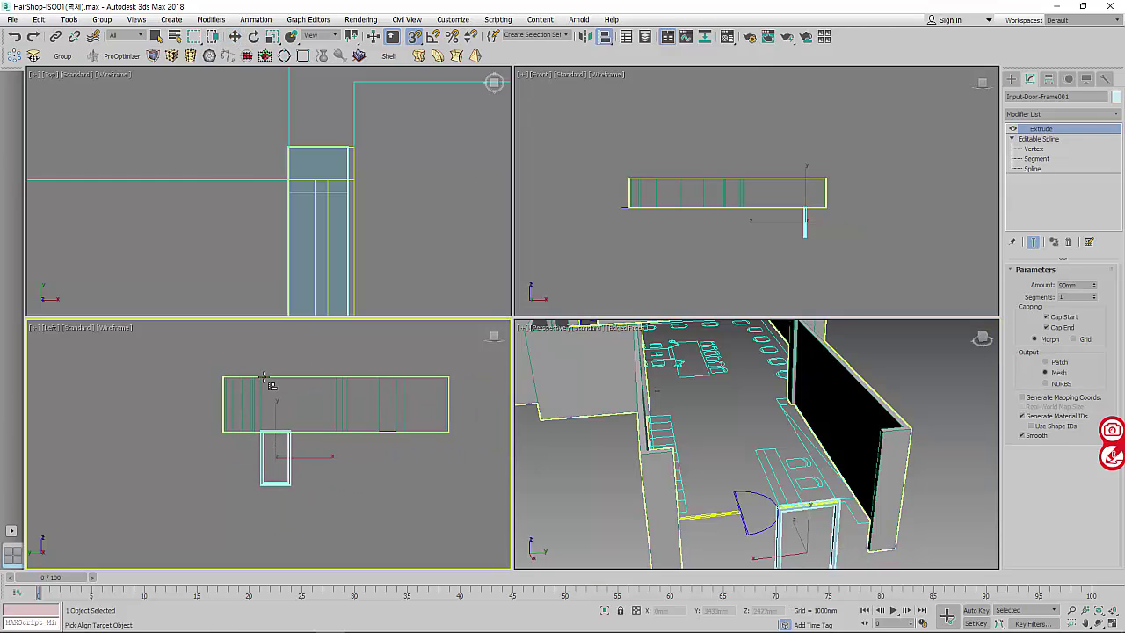
click(259, 399)
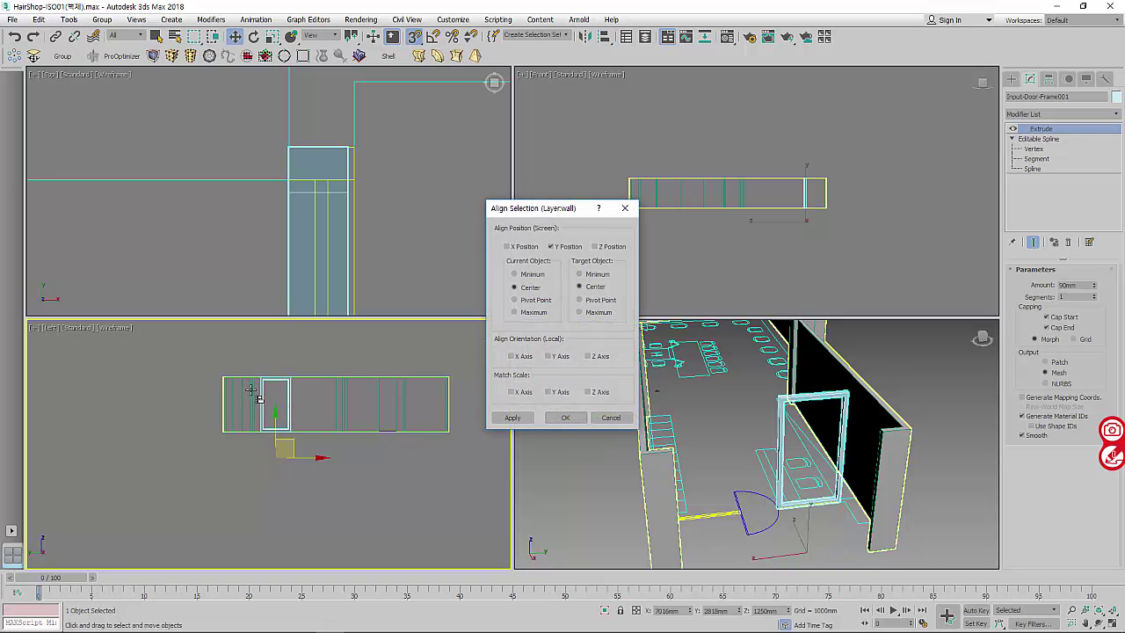
click(567, 419)
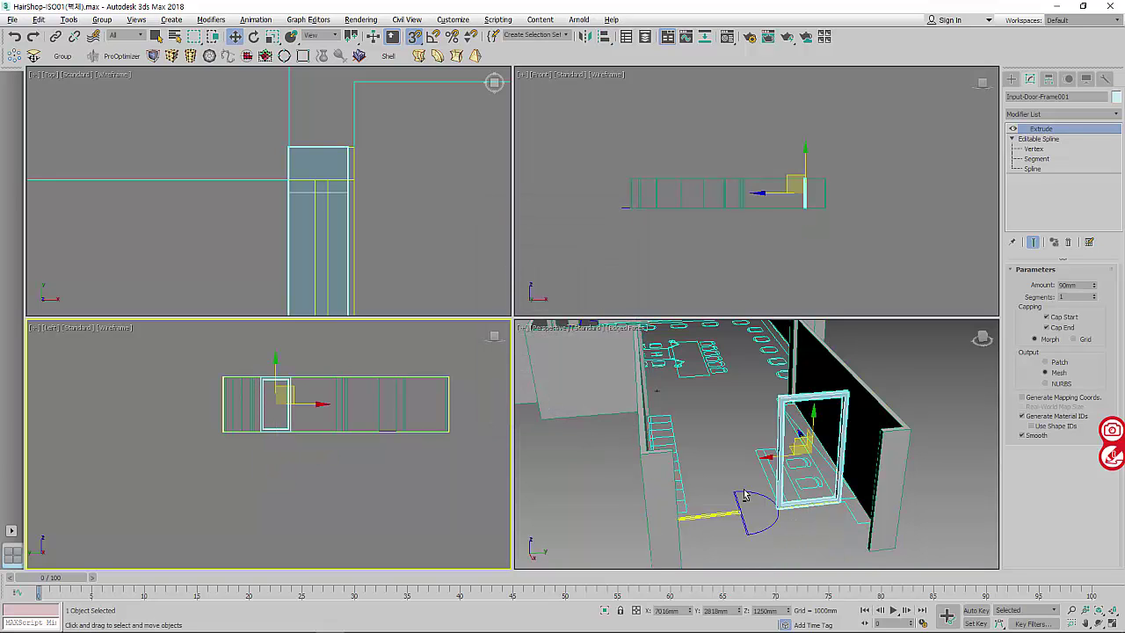
alt+middle_drag(745, 494, 788, 510)
middle_drag(327, 162, 354, 158)
scroll(404, 167, down, 2)
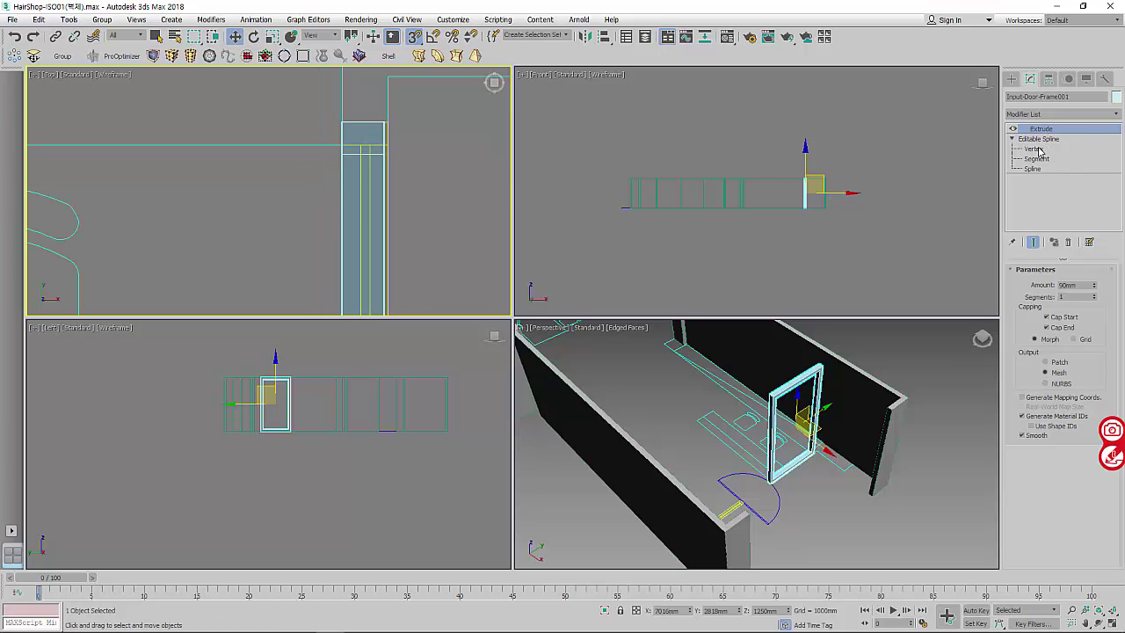
- Collapse the door frame to an editable mesh and go to Vertex level
alt+middle_drag(829, 450, 844, 466)
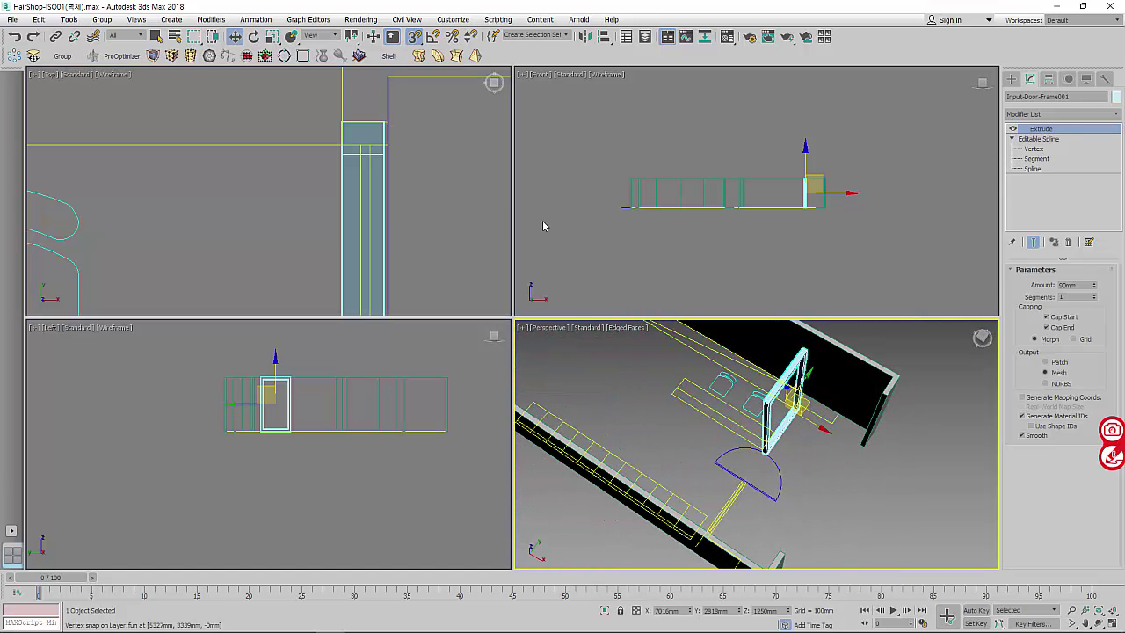
right_click(1059, 192)
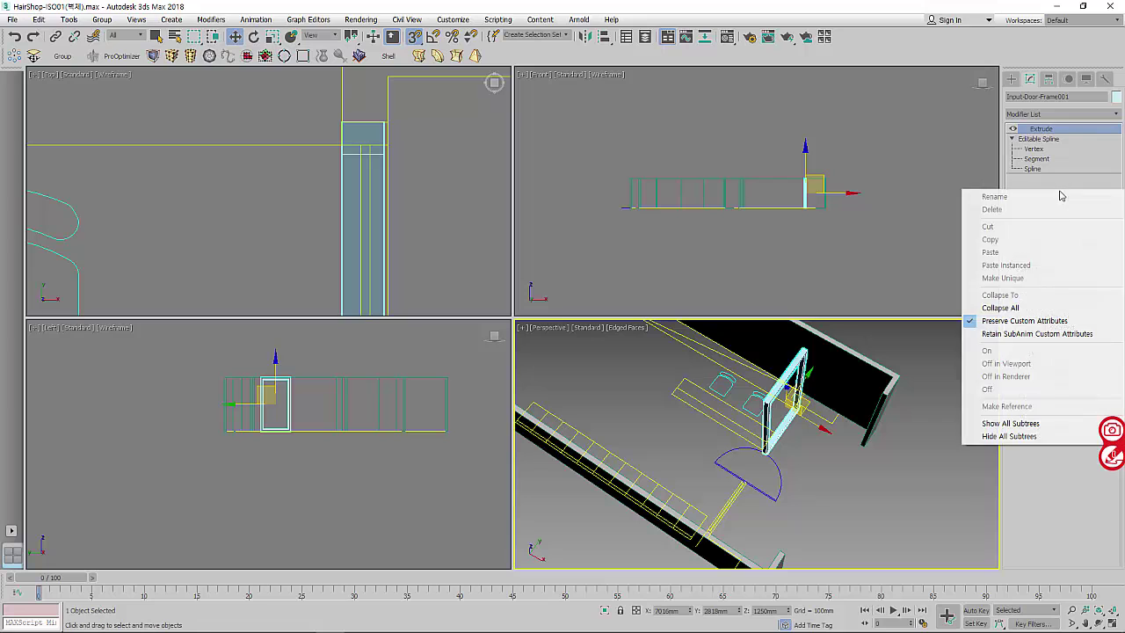
click(1010, 305)
click(1010, 129)
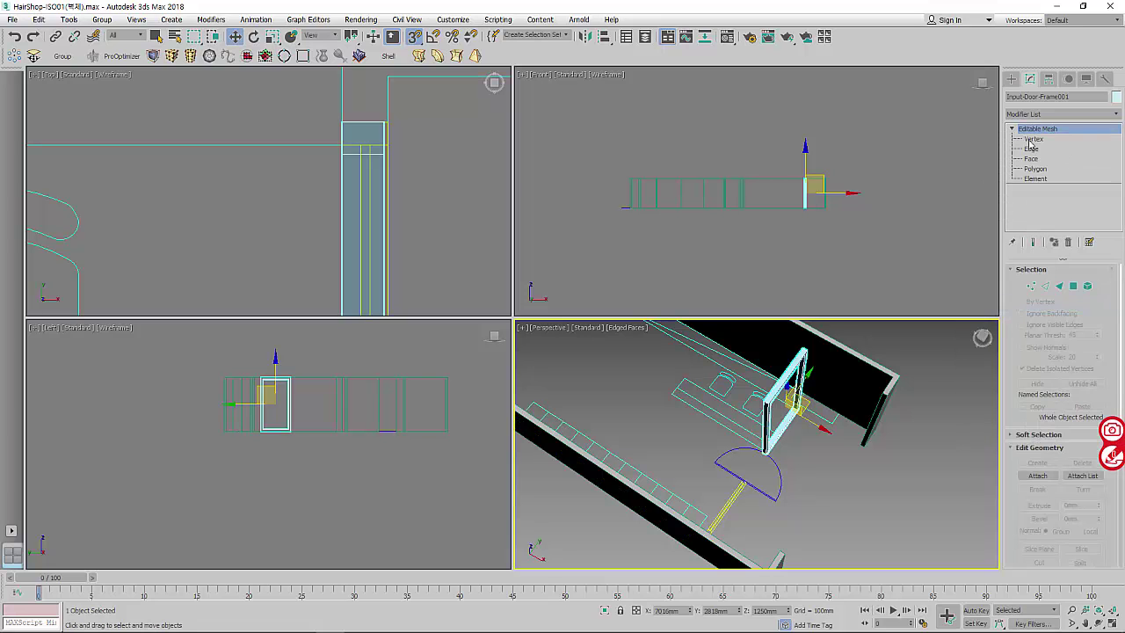
click(1033, 139)
- Select eight of the frame's vertices and check their exact coordinates
scroll(451, 111, down, 3)
scroll(432, 112, down, 2)
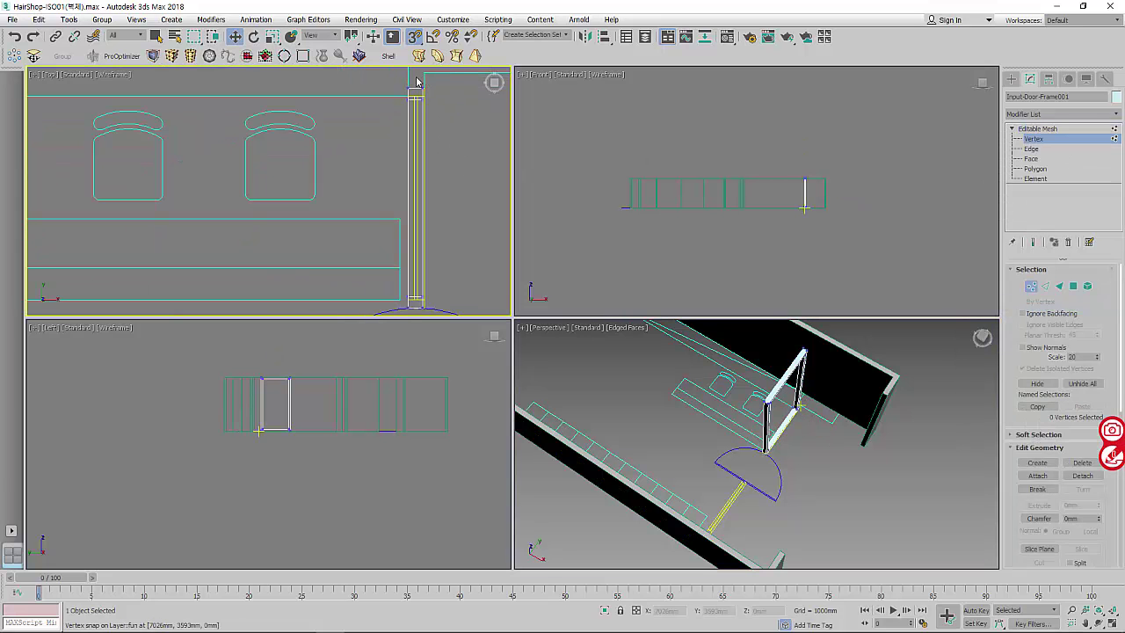
drag(417, 77, 450, 313)
scroll(434, 251, up, 3)
middle_drag(434, 250, 422, 266)
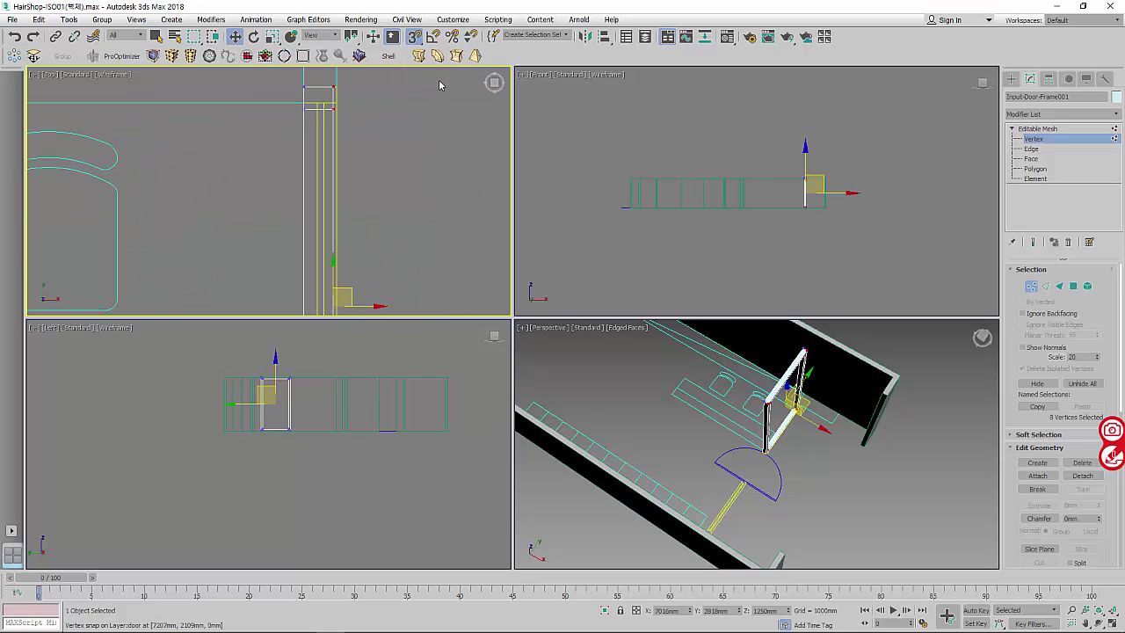
right_click(237, 38)
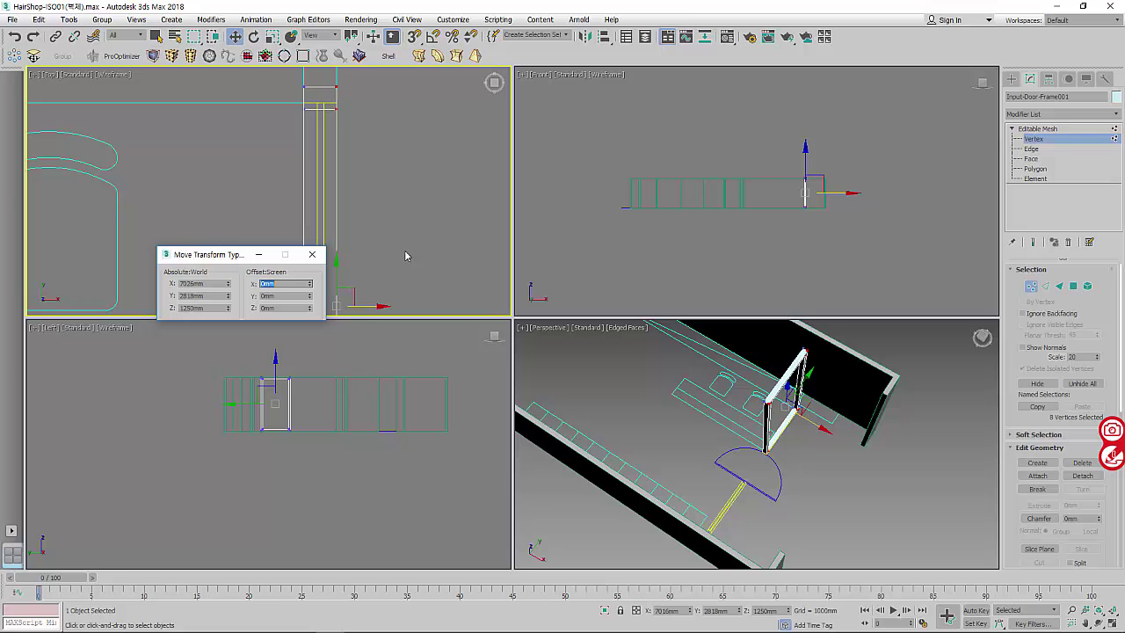
click(312, 254)
- Leave Vertex level and centre the frame's pivot using Affect Pivot Only
click(1055, 130)
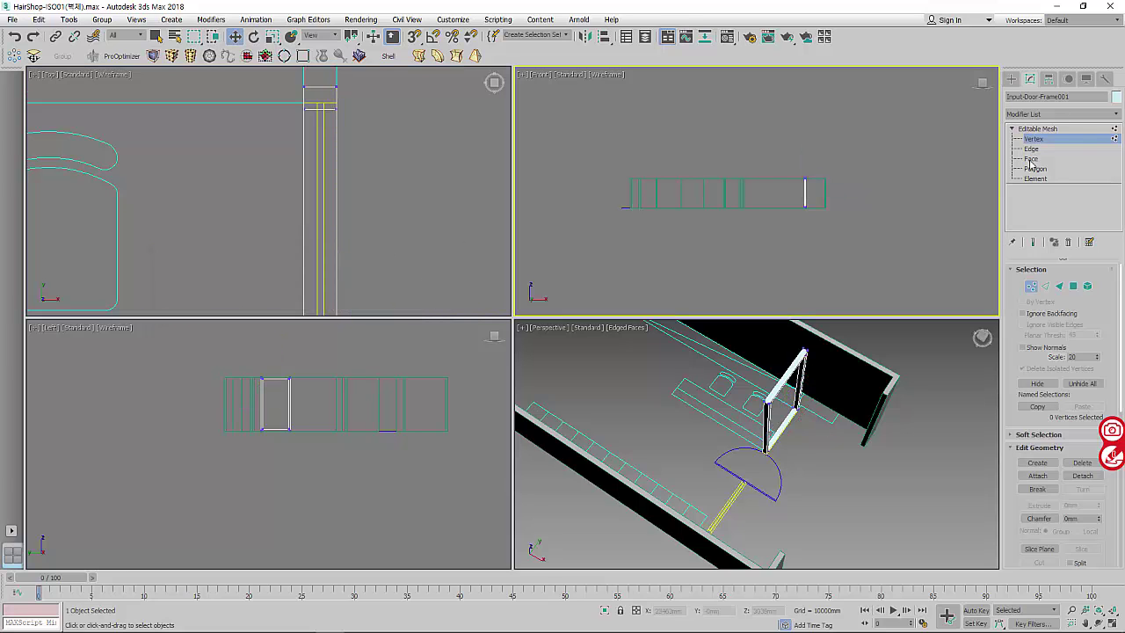
click(1049, 79)
click(1061, 159)
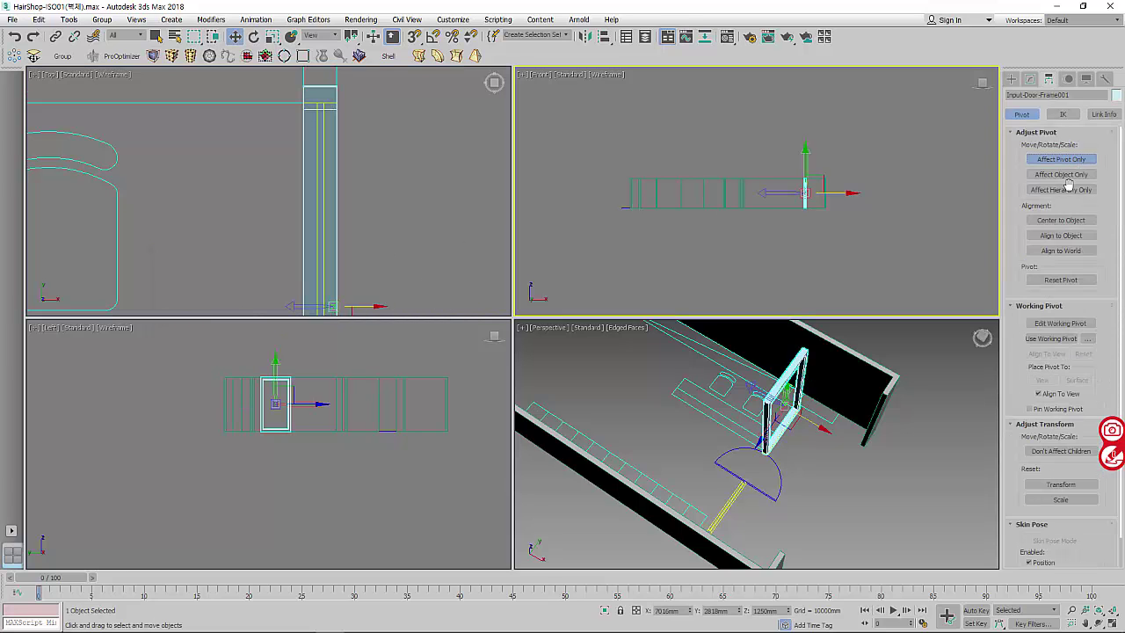
click(1061, 221)
- Turn off Affect Pivot Only and isolate the door frame
click(1061, 159)
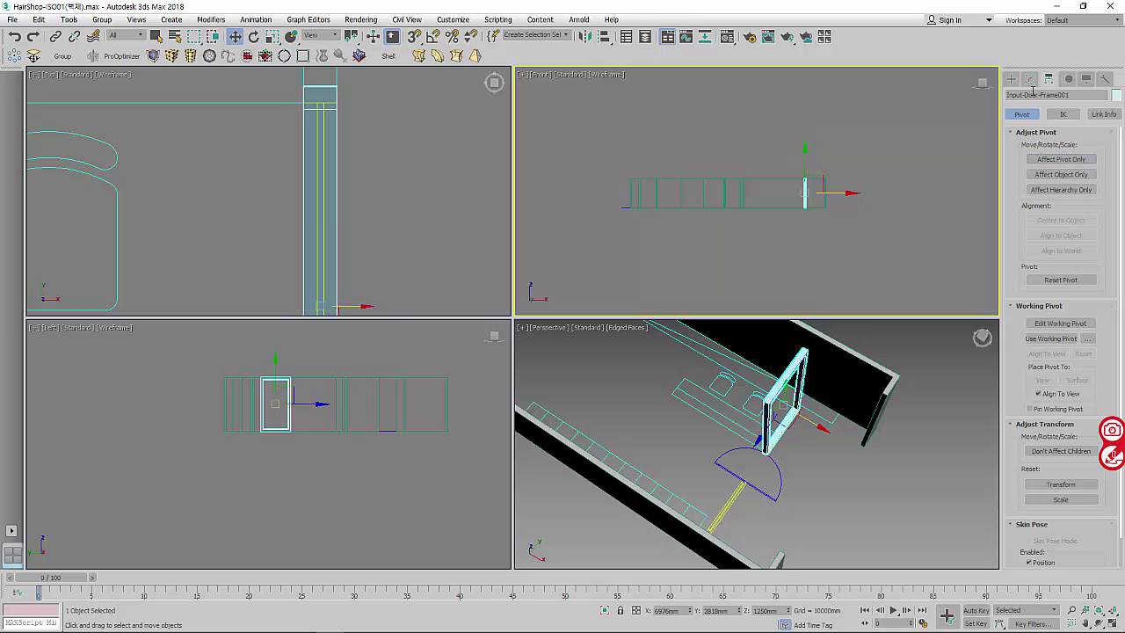
click(1011, 78)
scroll(412, 454, up, 2)
scroll(361, 467, up, 3)
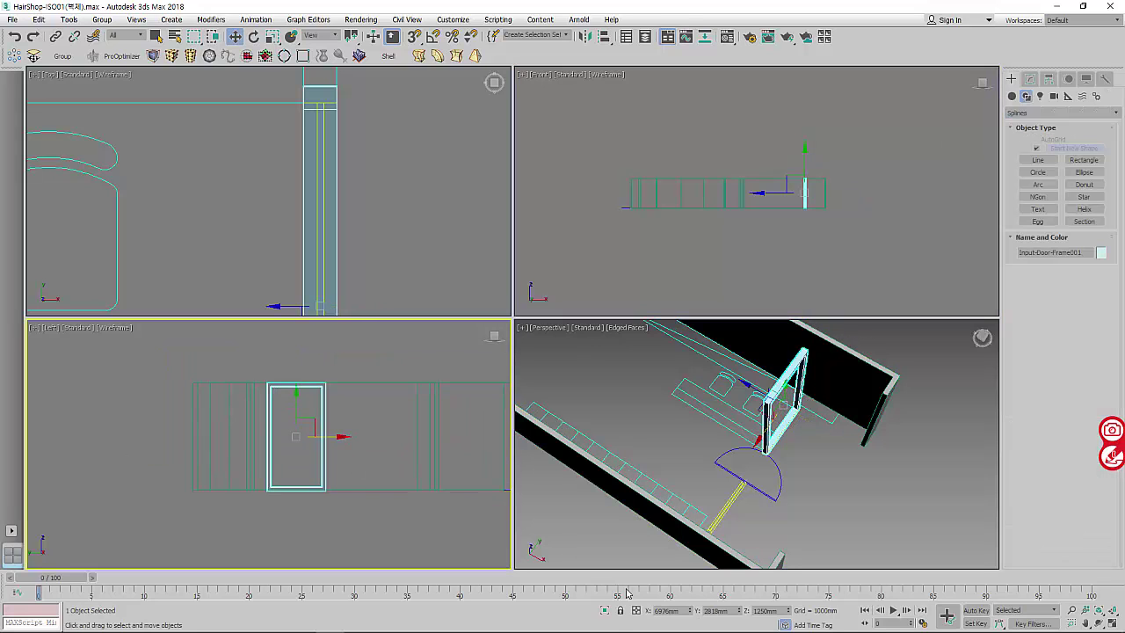
scroll(351, 465, up, 2)
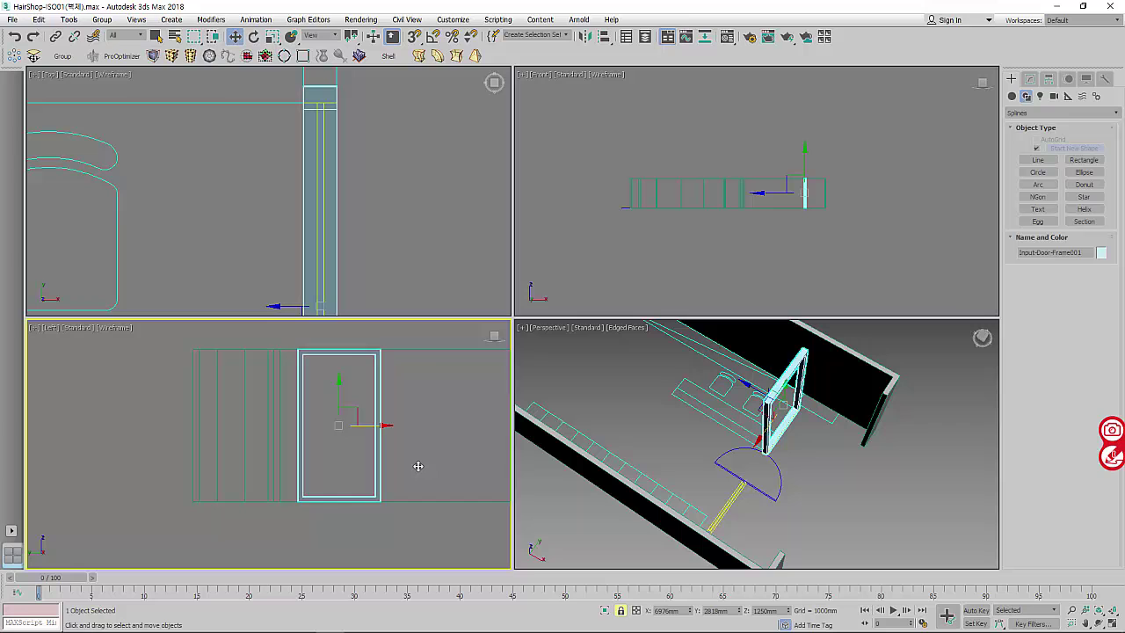
click(603, 611)
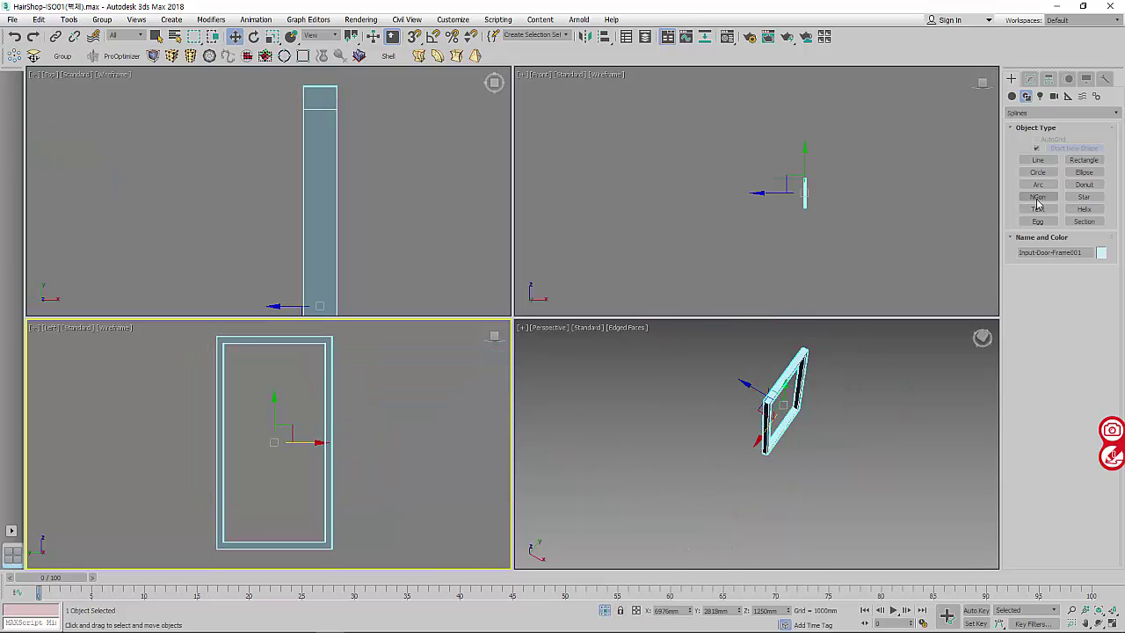
- Snap-draw a 2360 mm by 1210 mm rectangle corner to corner across the frame
click(1084, 159)
key(s)
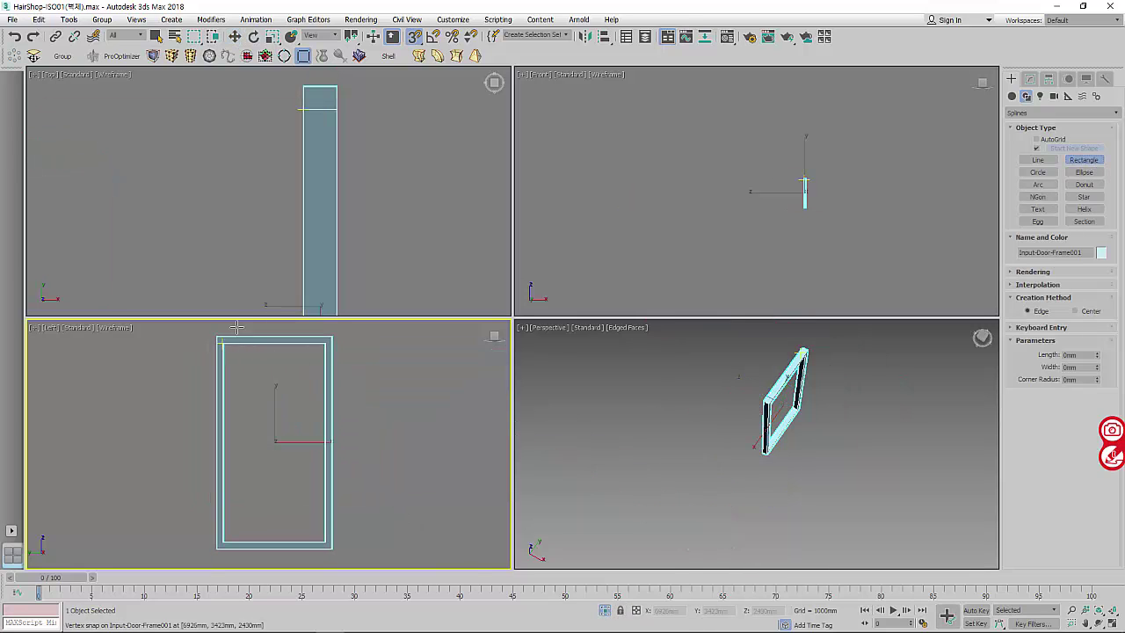
drag(230, 353, 325, 542)
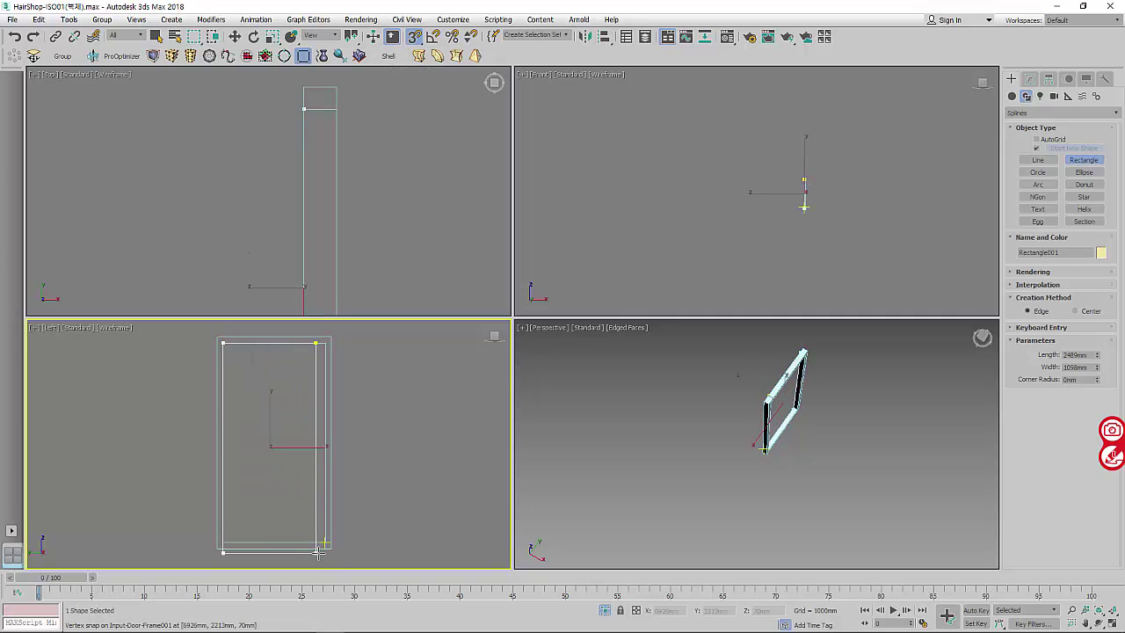
scroll(402, 213, down, 2)
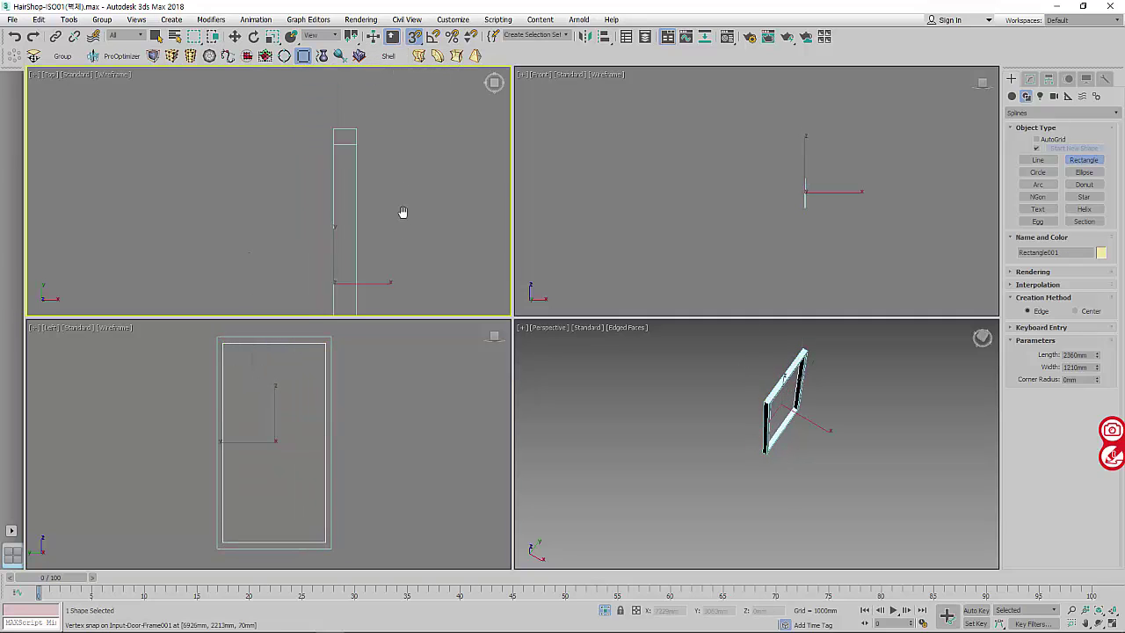
- Add an Extrude modifier to the rectangle with an Amount of 10 mm
click(1030, 79)
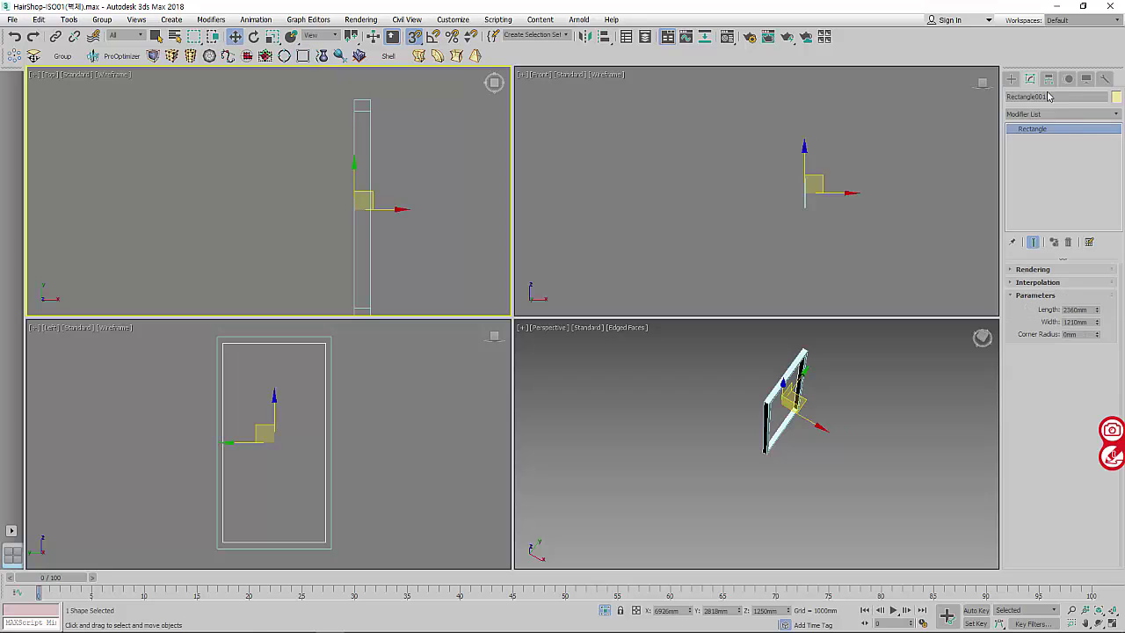
click(1082, 115)
scroll(1081, 132, down, 1)
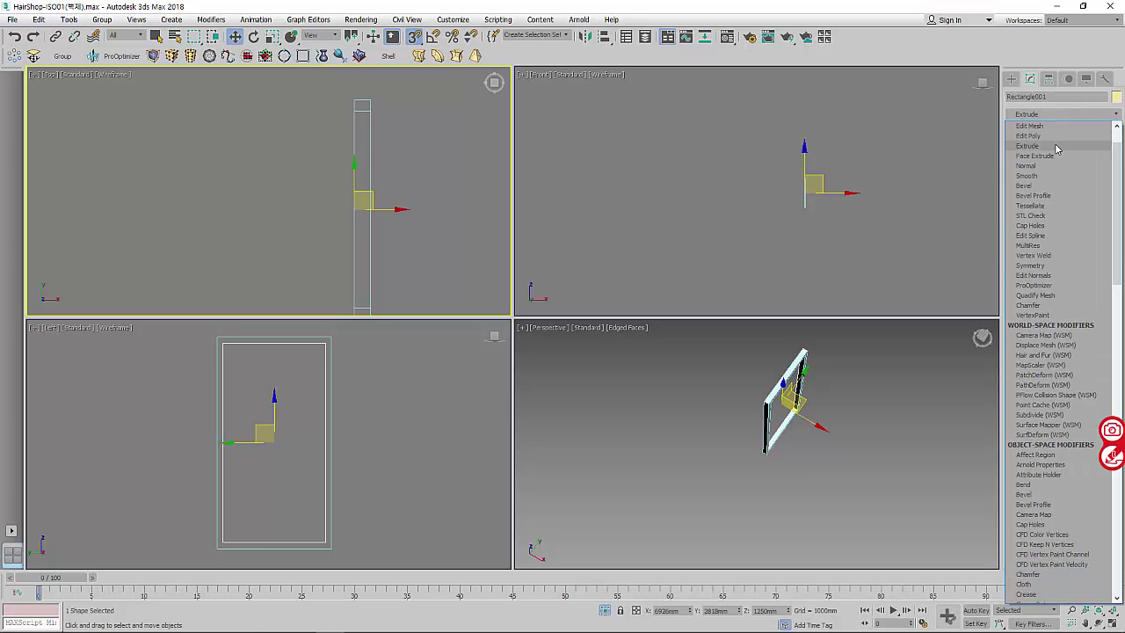
click(1057, 146)
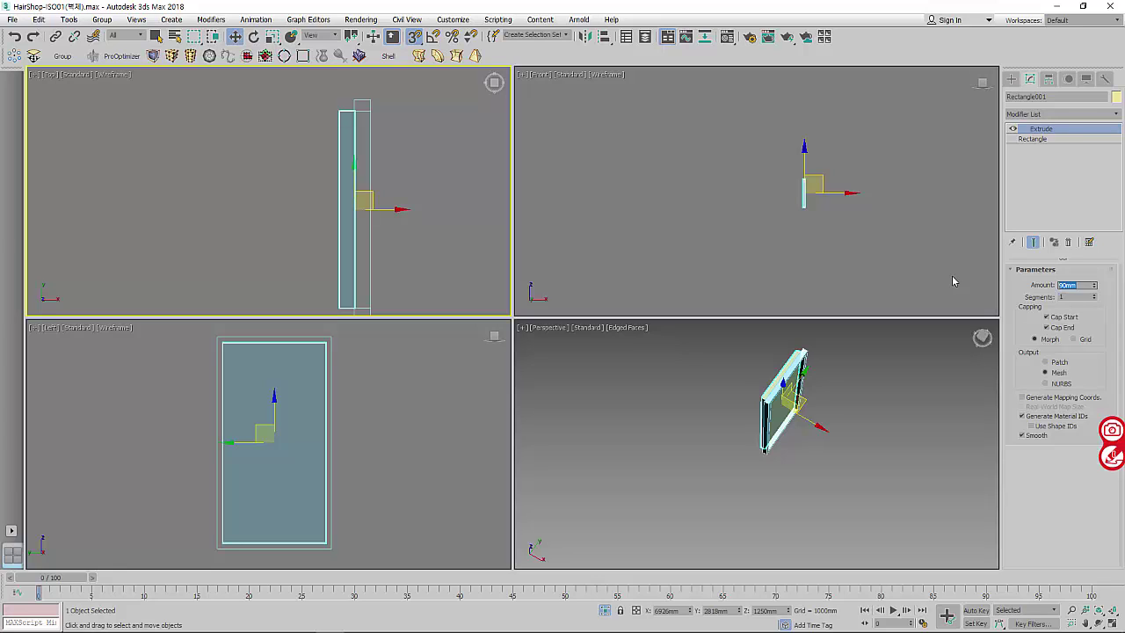
text(10)
key(Return)
- Centre the extruded panel on the door frame along X only
click(582, 38)
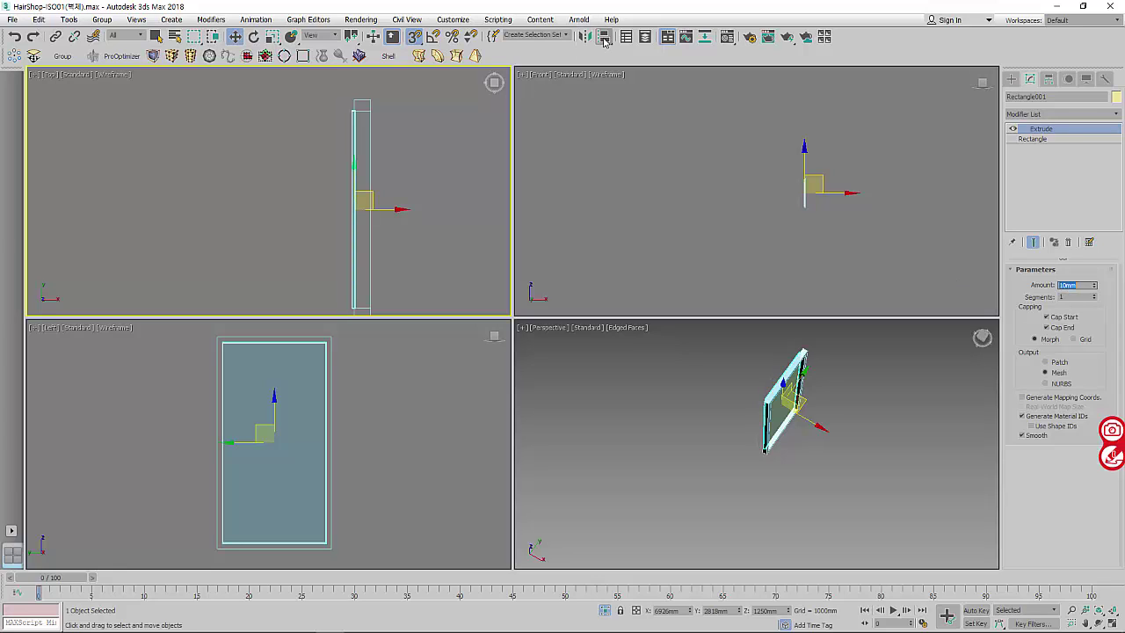
click(360, 107)
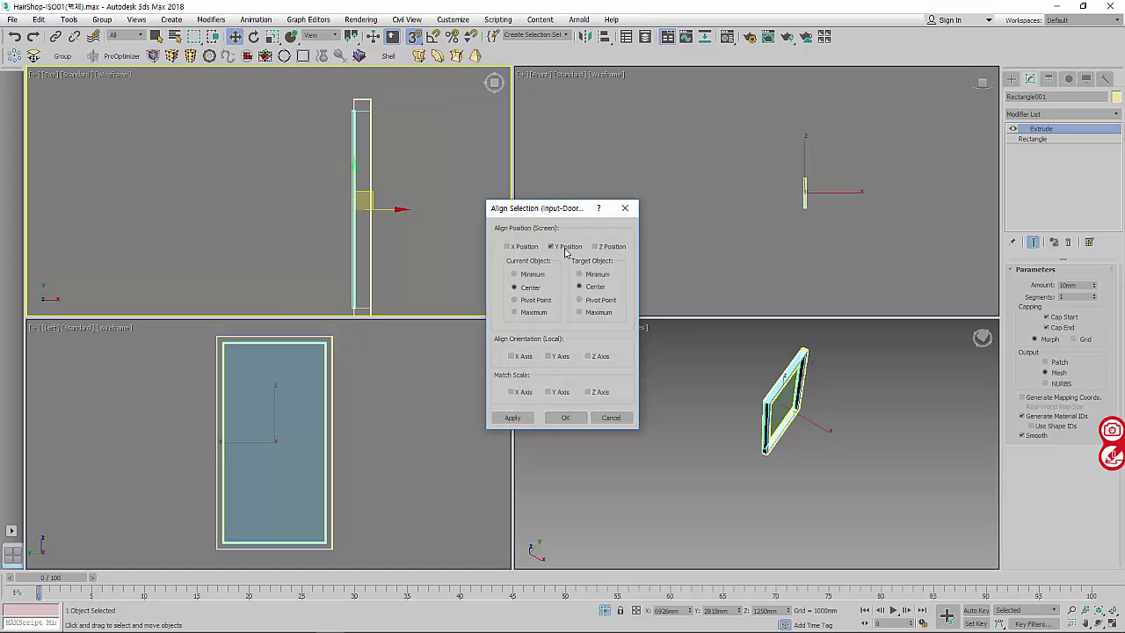
click(552, 247)
click(508, 247)
click(565, 417)
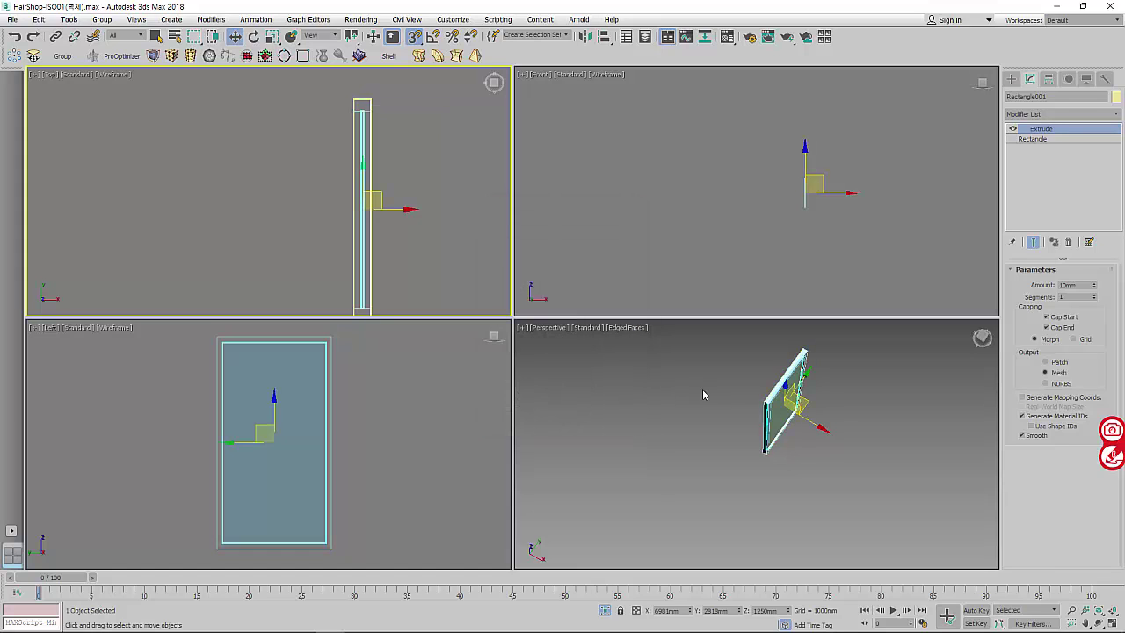
alt+middle_drag(703, 395, 736, 343)
scroll(736, 417, up, 2)
- Rename the inner panel to Input-Door-Glass001
click(691, 367)
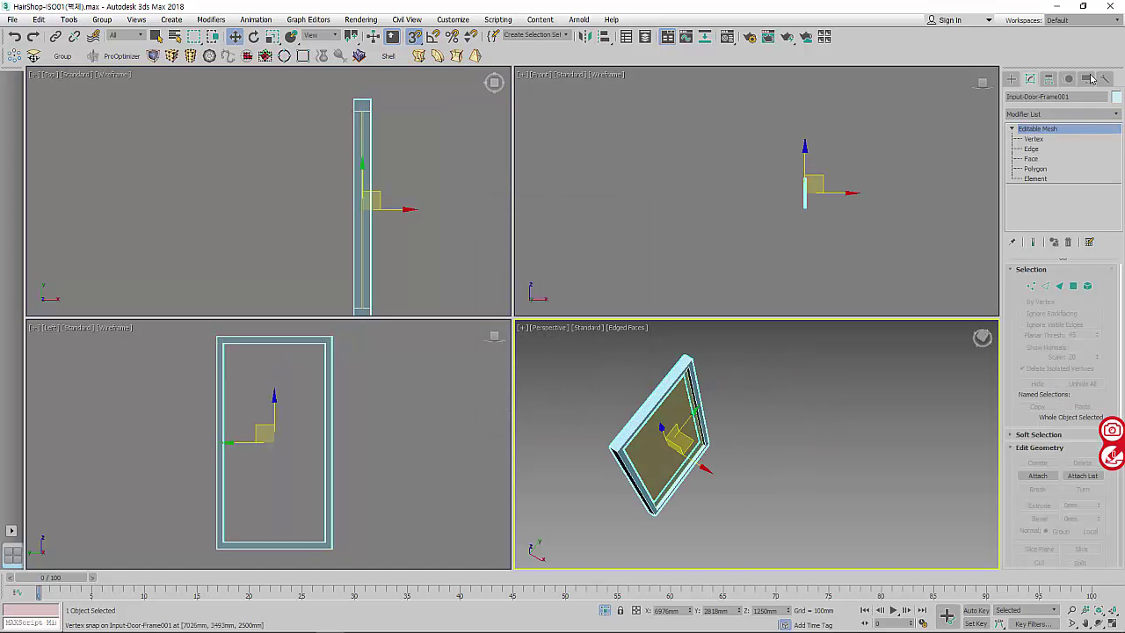
click(667, 444)
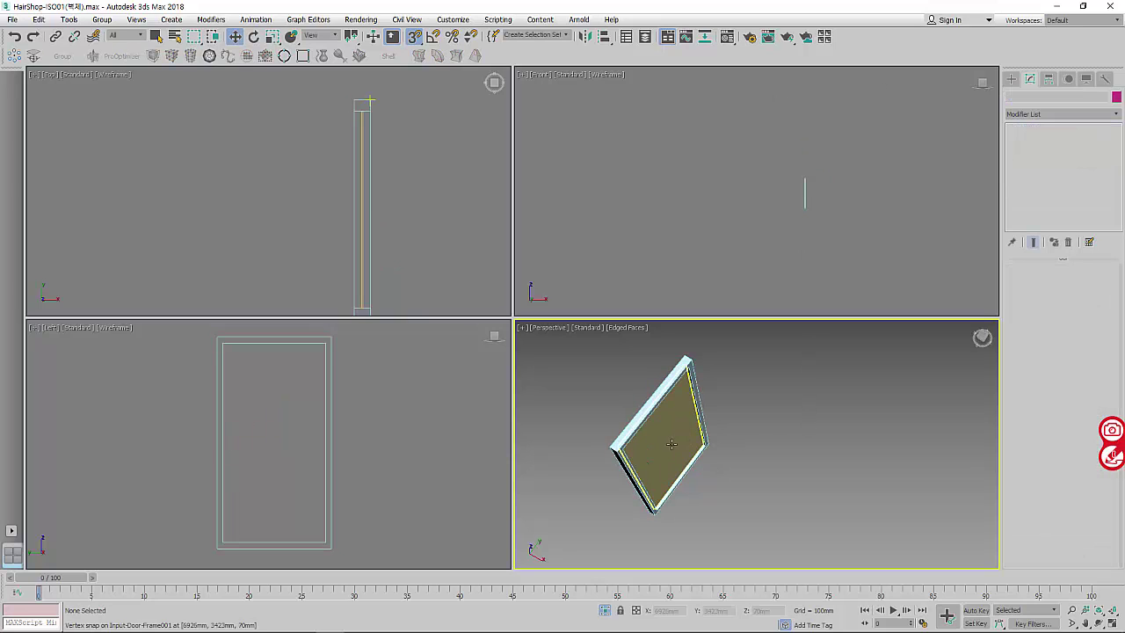
click(1065, 96)
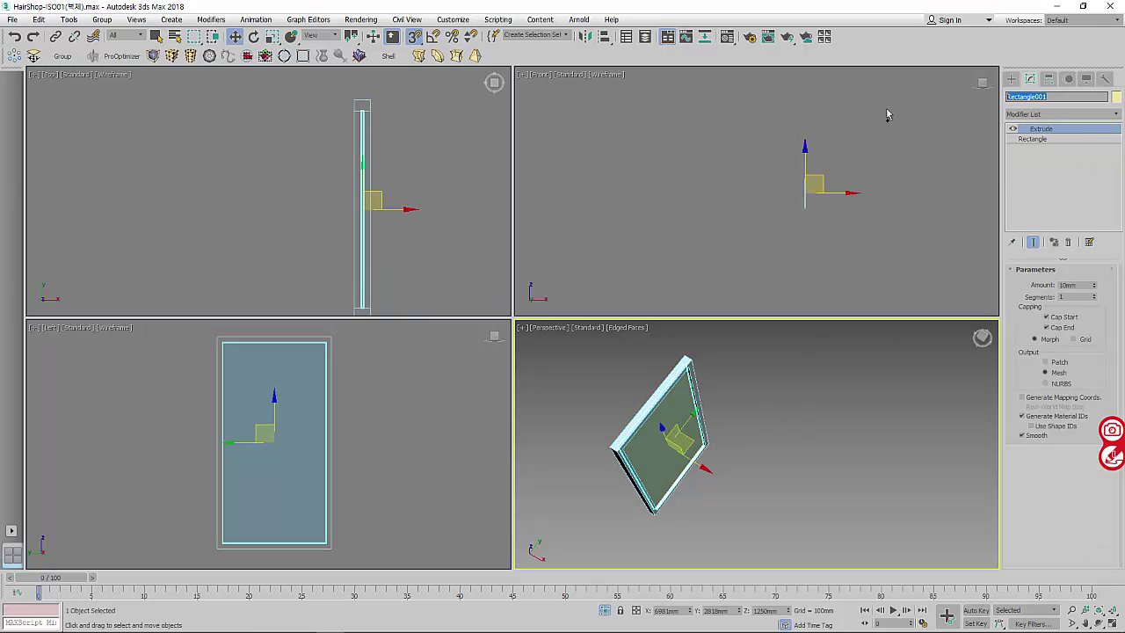
text(Input-Door-Frame001)
- Collapse the glass to an editable mesh, select the frame too, and end isolation
right_click(1054, 179)
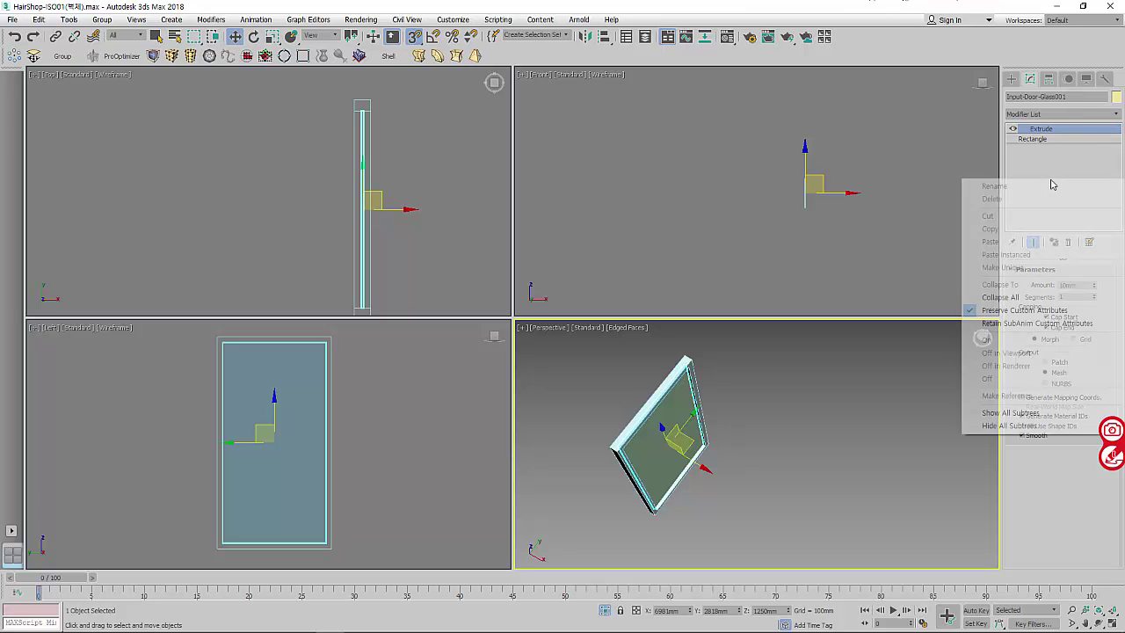
click(1022, 296)
alt+middle_drag(388, 446, 390, 457)
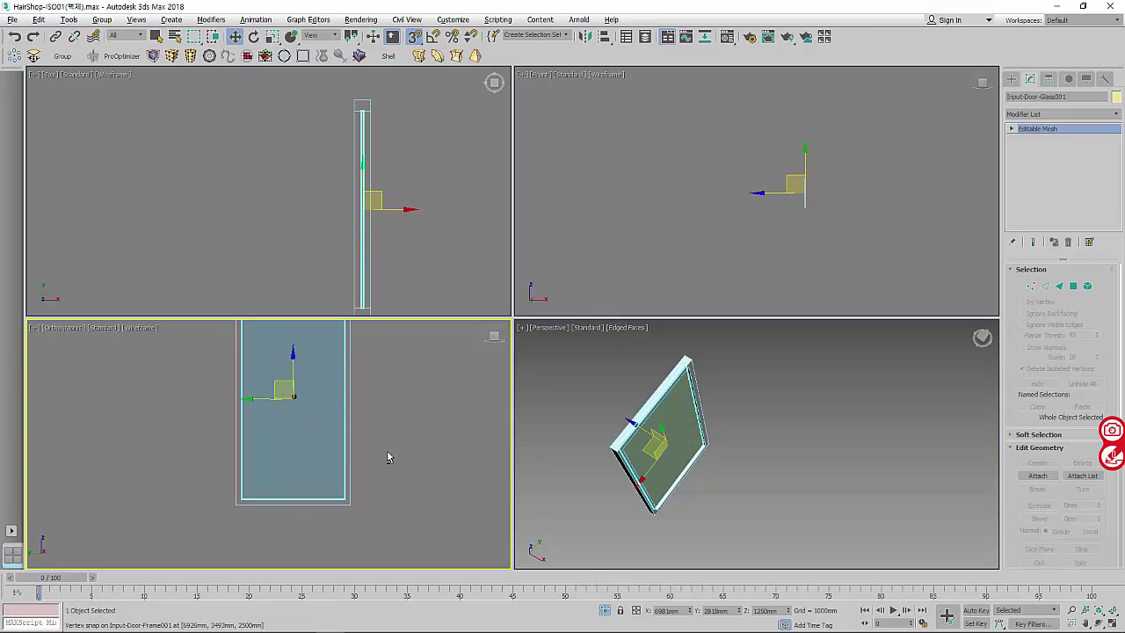
scroll(426, 407, down, 2)
key(l)
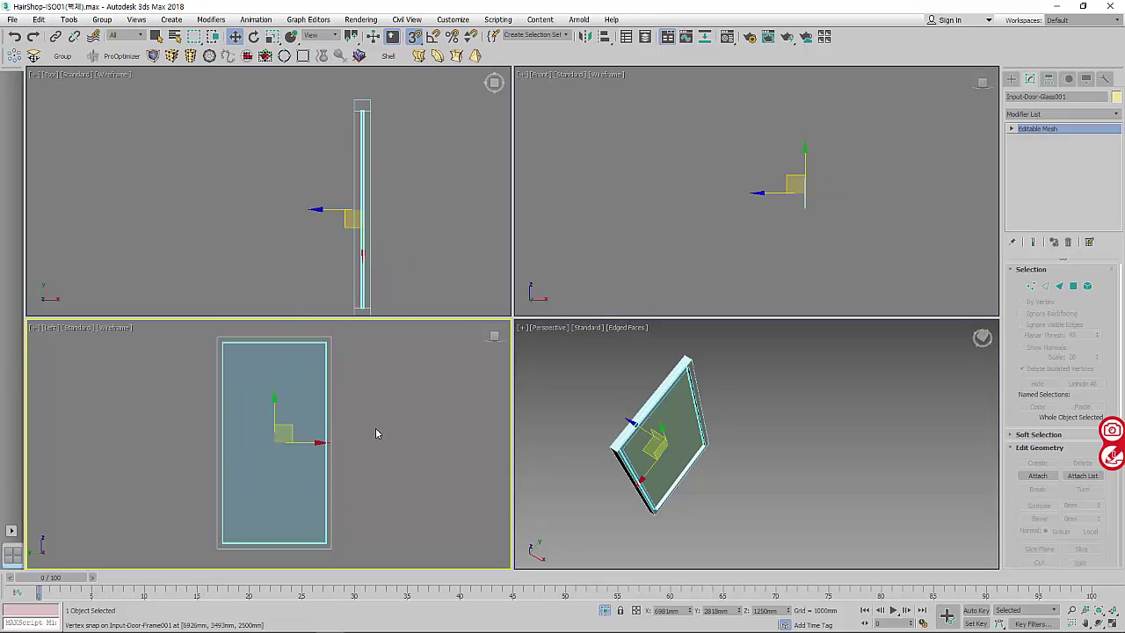
key(ctrl+a)
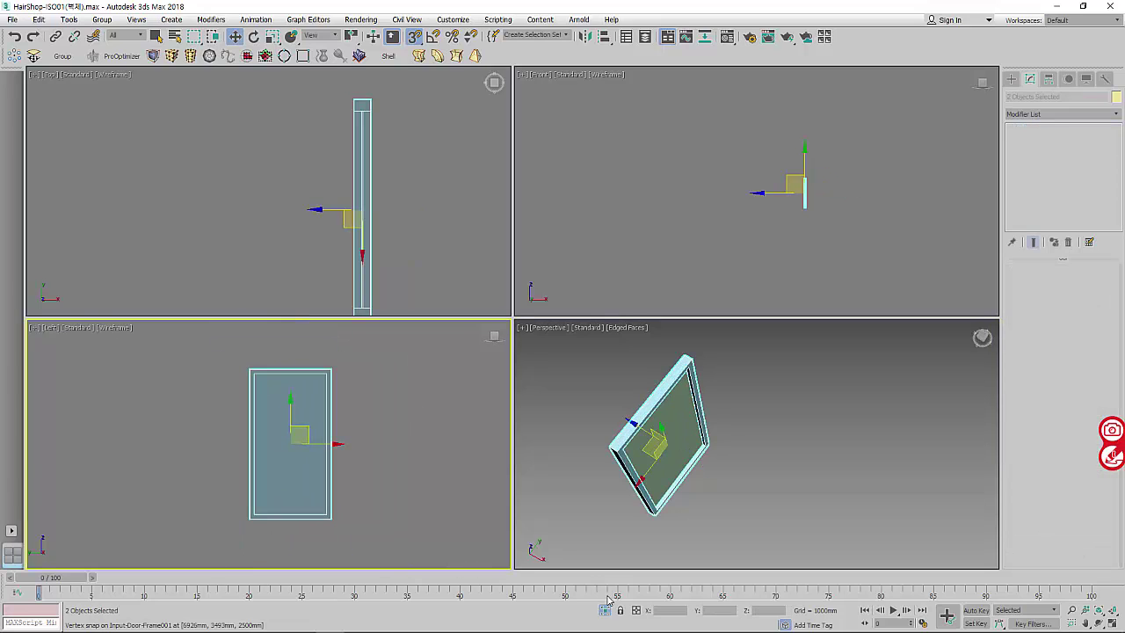
click(604, 610)
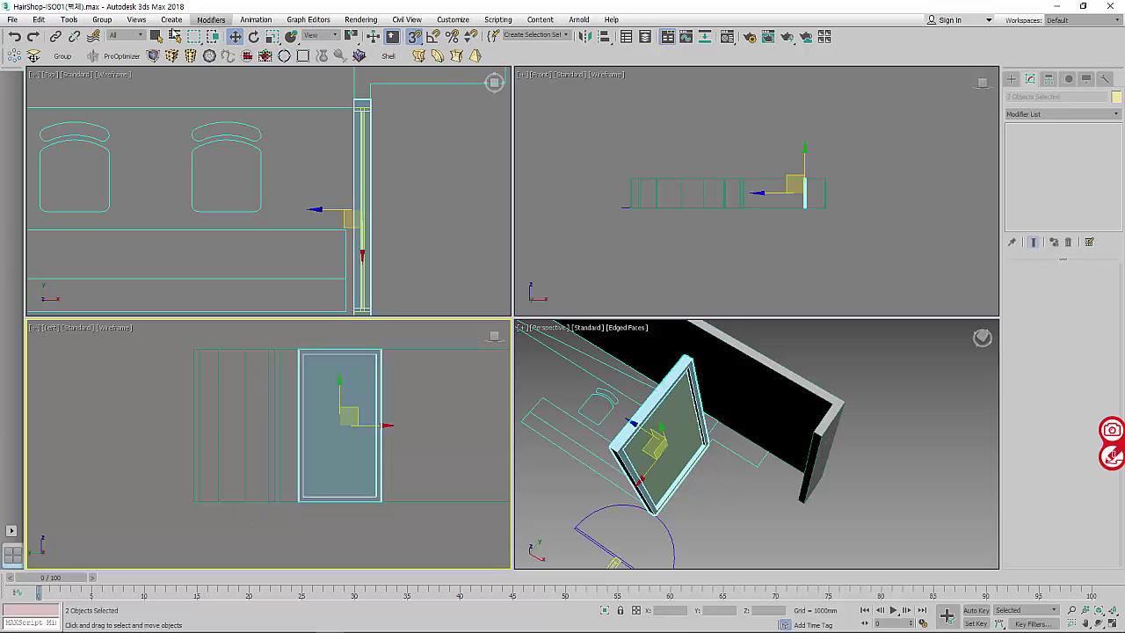
- Group the door frame and glass together as Group001
click(103, 20)
click(114, 42)
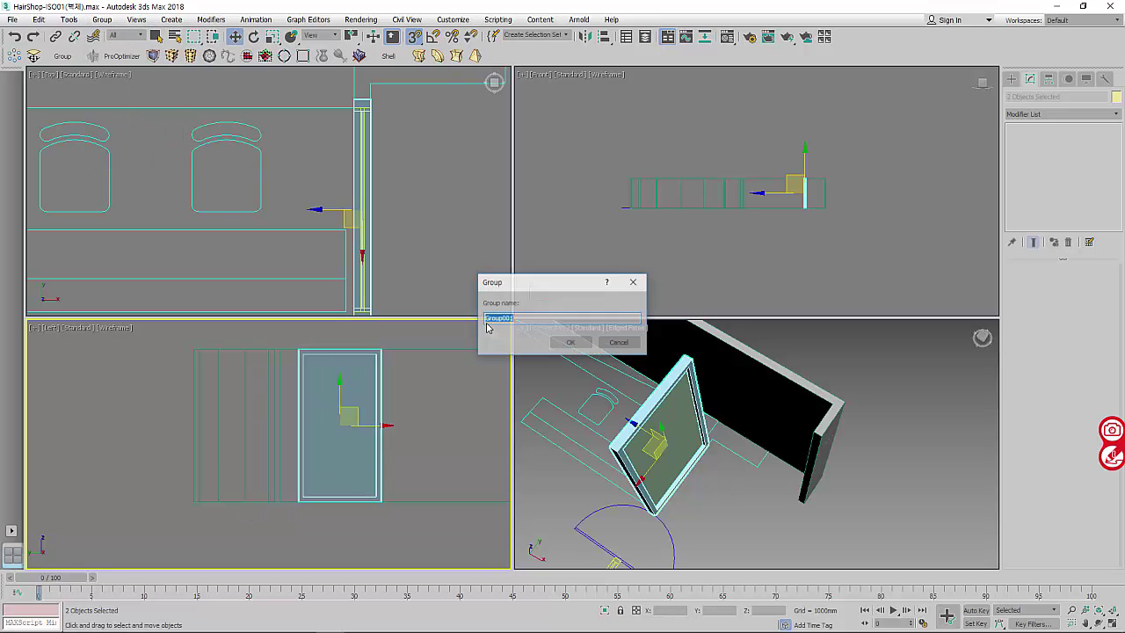
click(570, 342)
scroll(387, 157, down, 3)
scroll(387, 156, down, 2)
scroll(387, 156, down, 1)
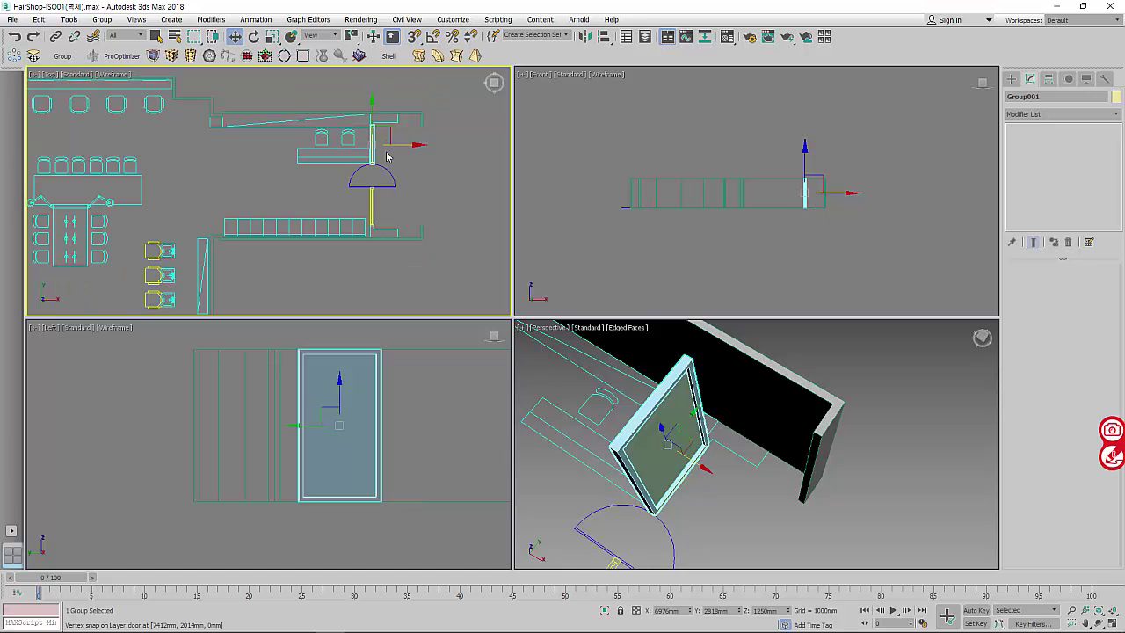
- Clone the door group as an instance and snap it onto the opposite opening corner
shift+drag(386, 157, 433, 304)
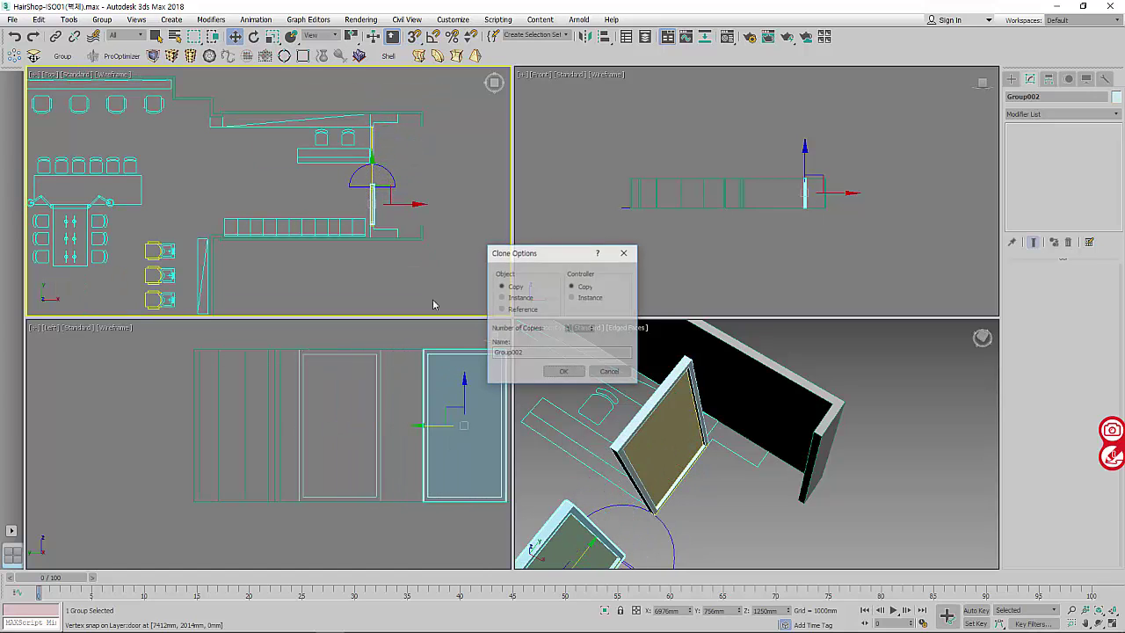
click(521, 298)
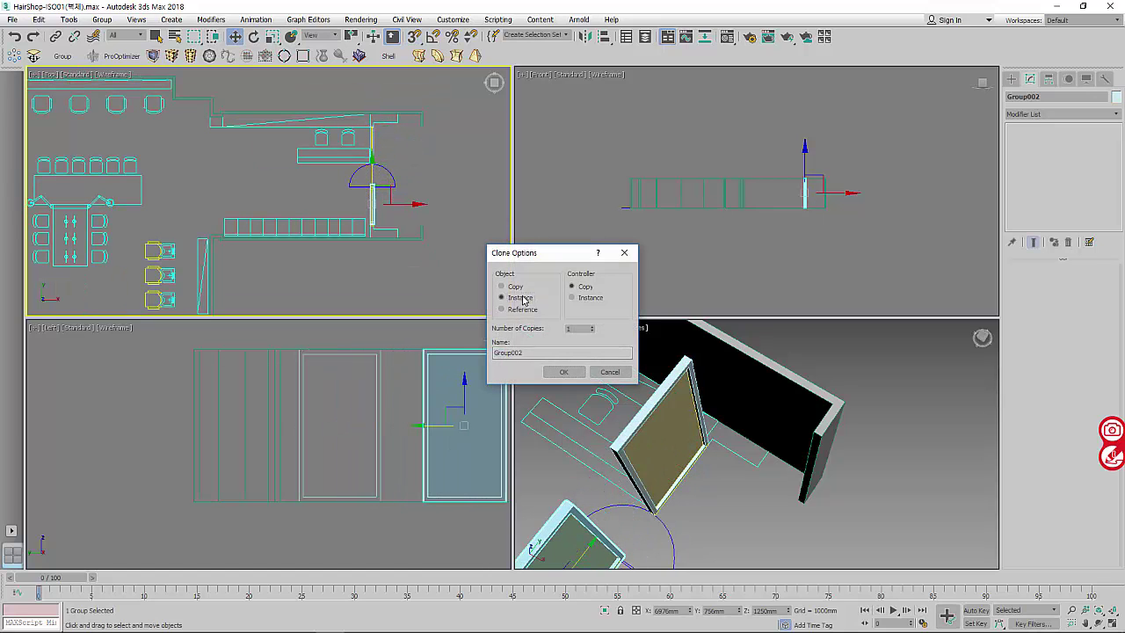
click(563, 372)
scroll(325, 252, up, 4)
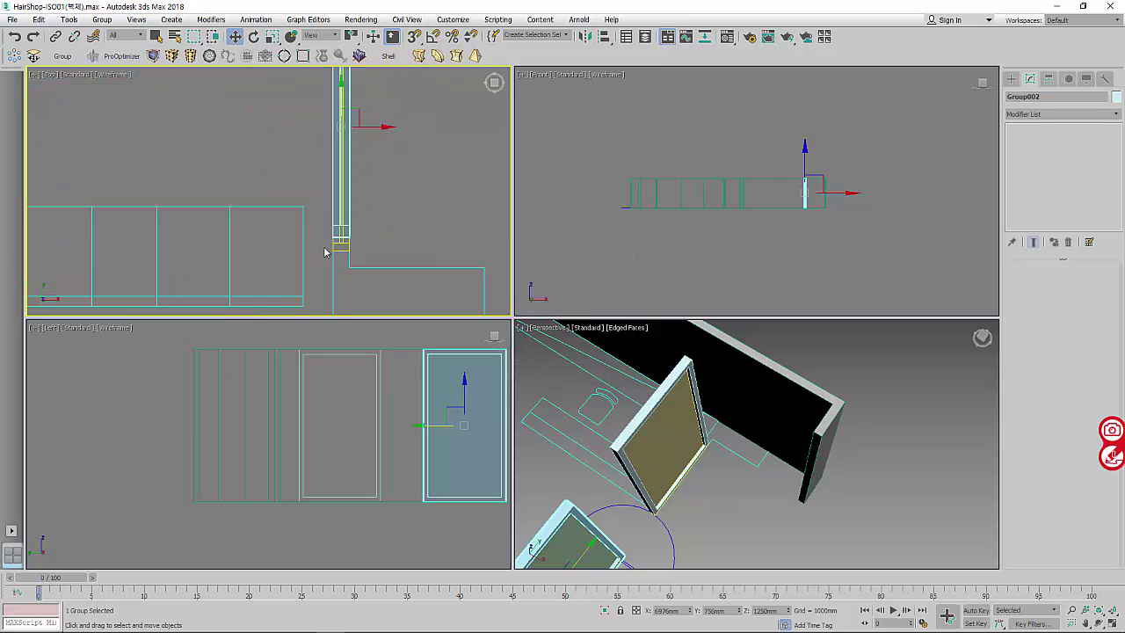
scroll(324, 252, up, 2)
scroll(334, 237, up, 2)
key(s)
drag(344, 225, 343, 260)
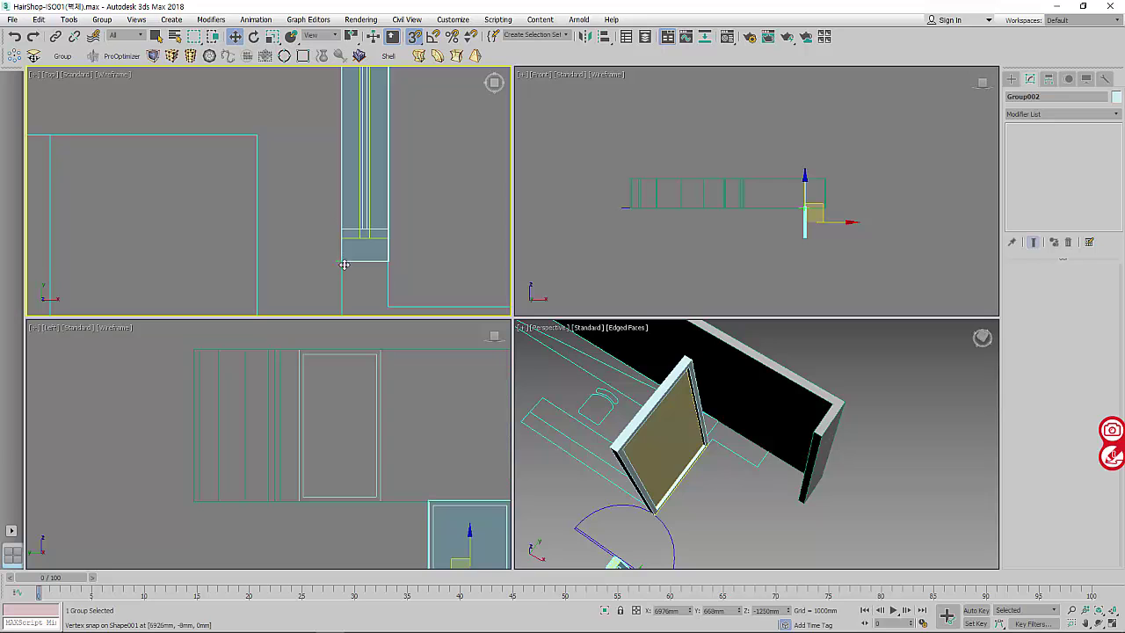
- Align the cloned door to the first door on the Y position only
click(605, 37)
click(377, 372)
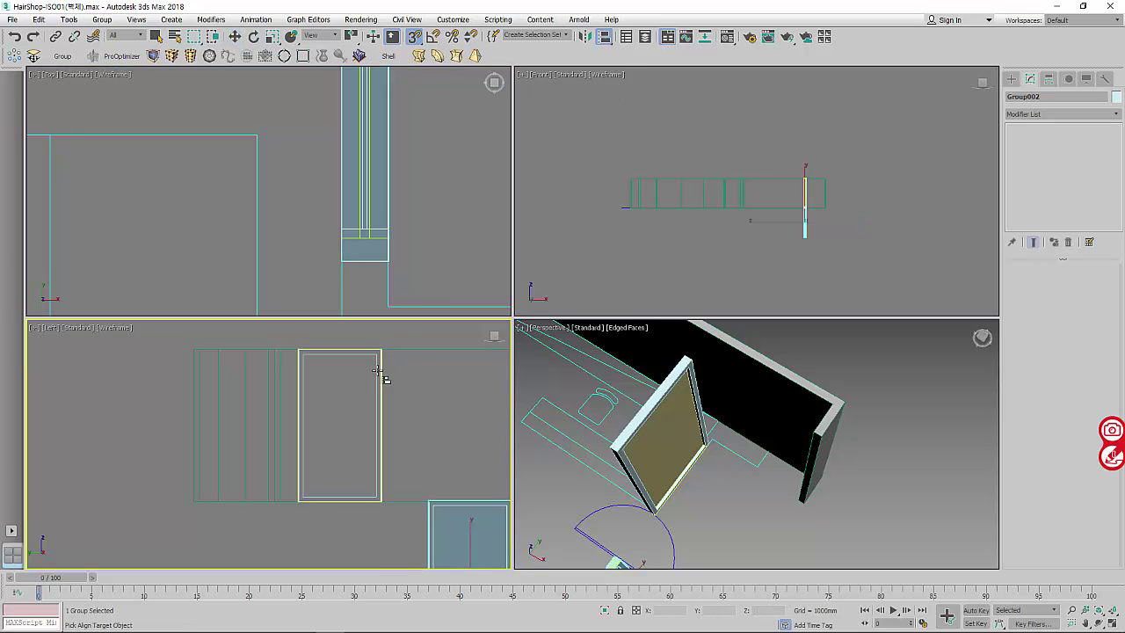
click(524, 246)
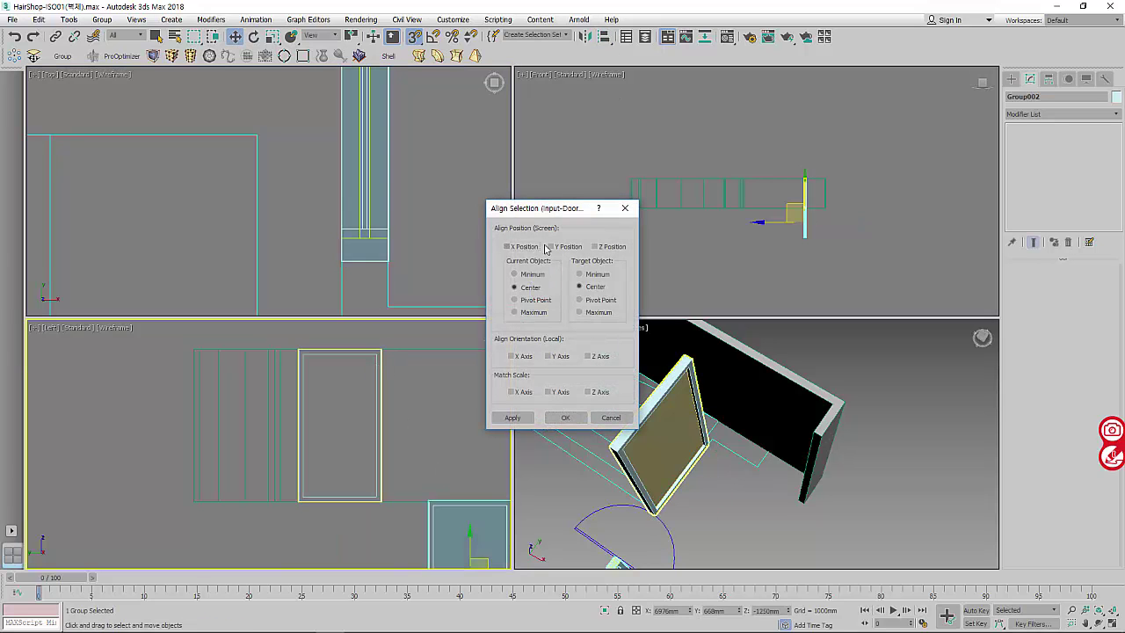
click(562, 246)
click(562, 417)
scroll(565, 477, down, 3)
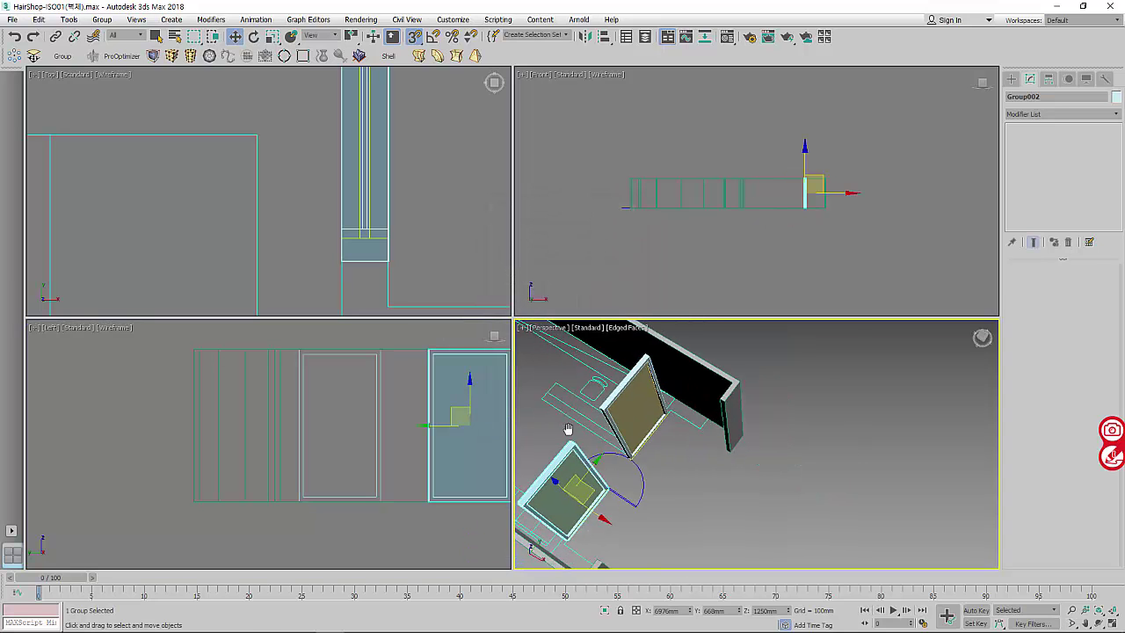
middle_drag(387, 237, 402, 223)
- Select both door groups and isolate them from the rest of the scene
scroll(402, 224, down, 2)
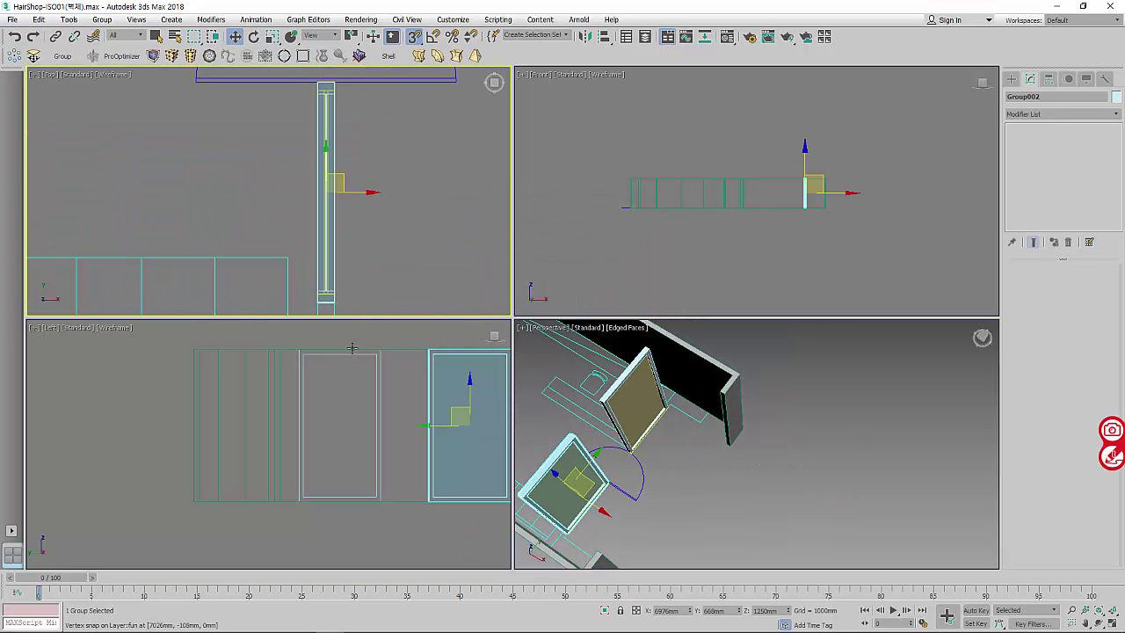
middle_drag(351, 156, 366, 311)
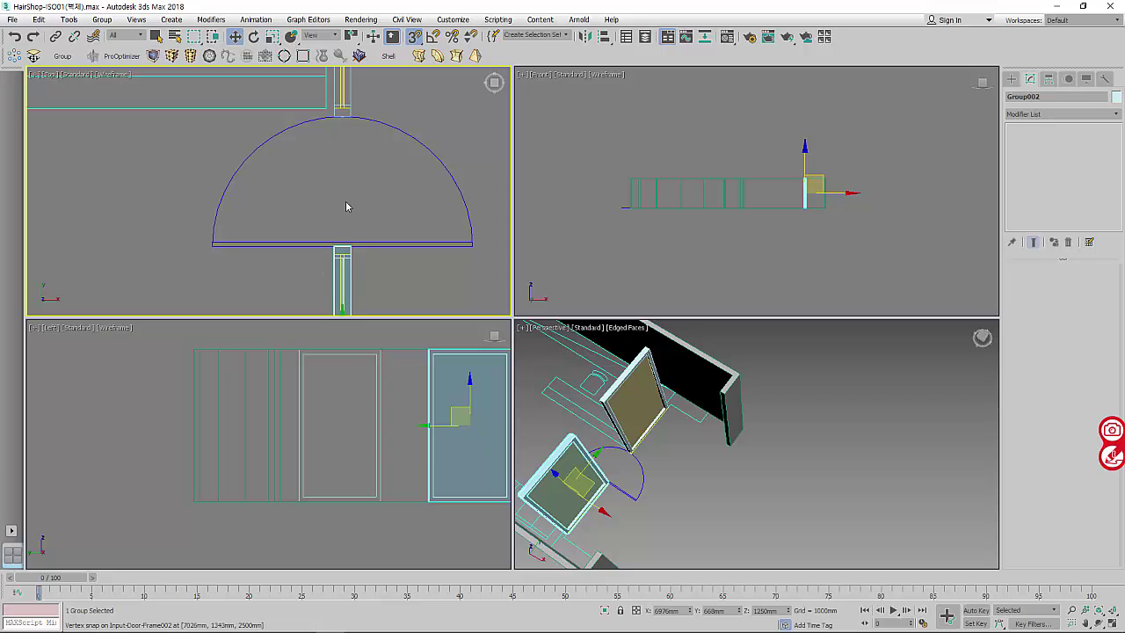
click(1011, 78)
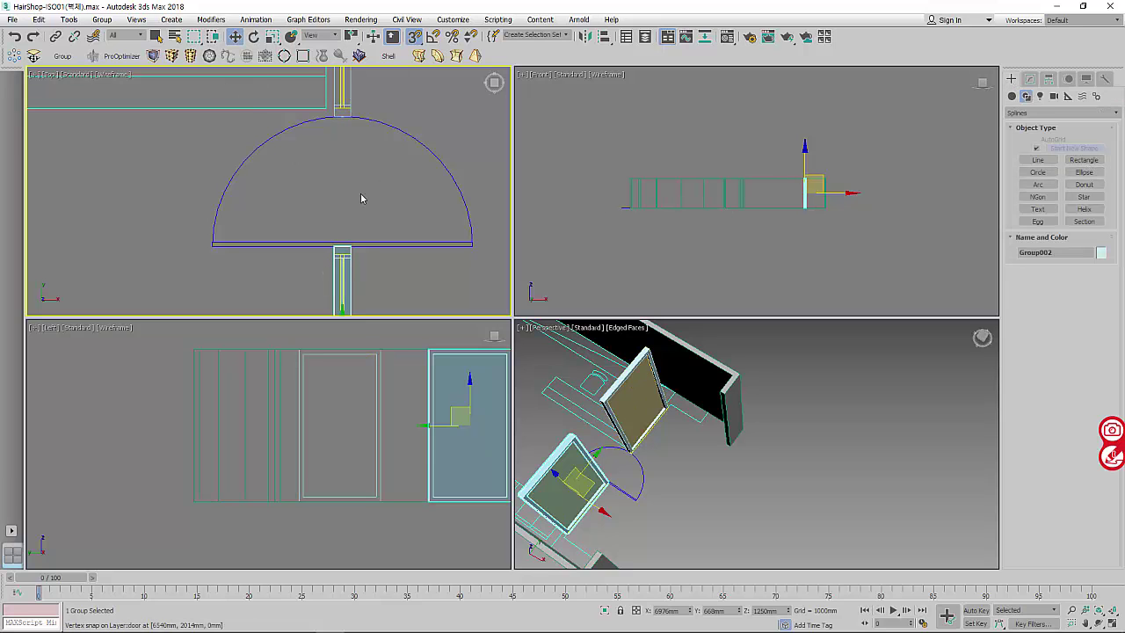
middle_drag(385, 196, 380, 208)
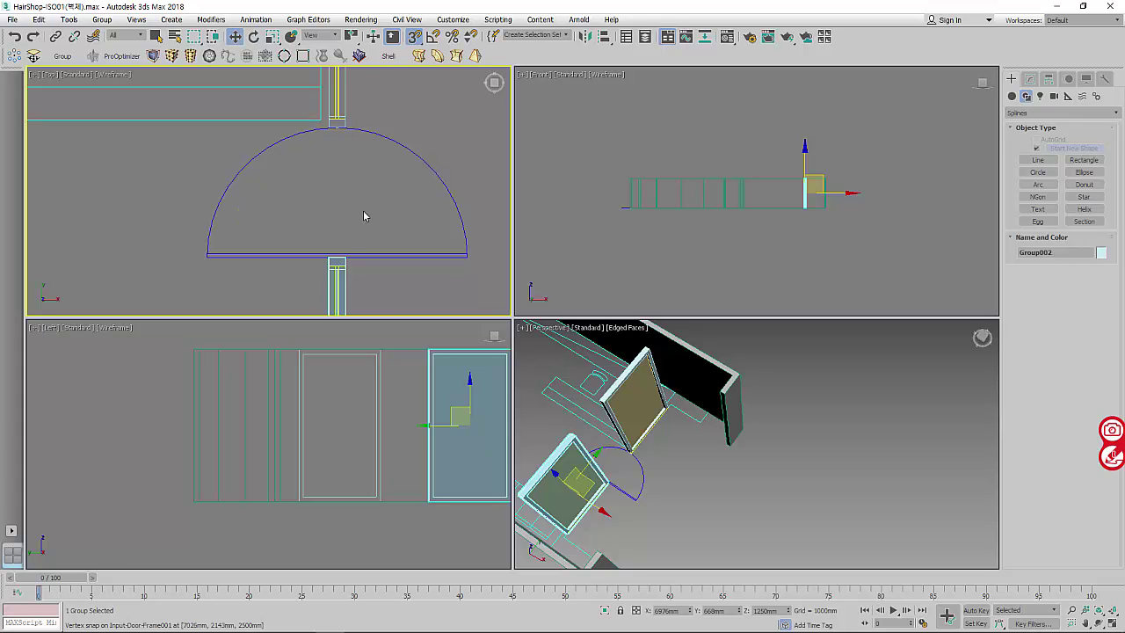
ctrl+click(344, 139)
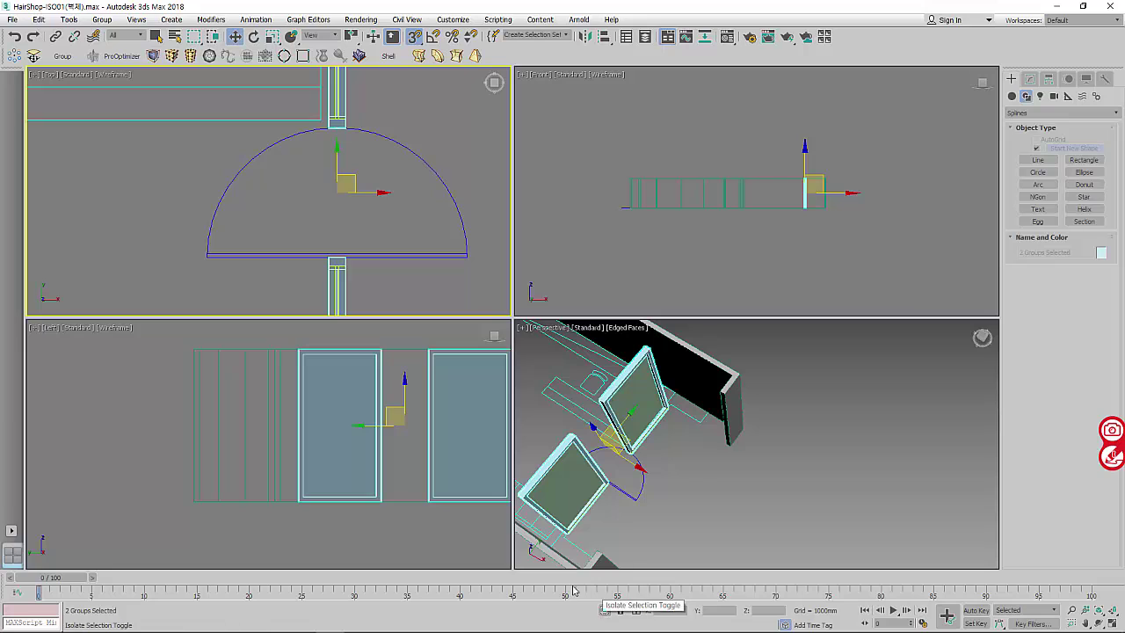
click(605, 610)
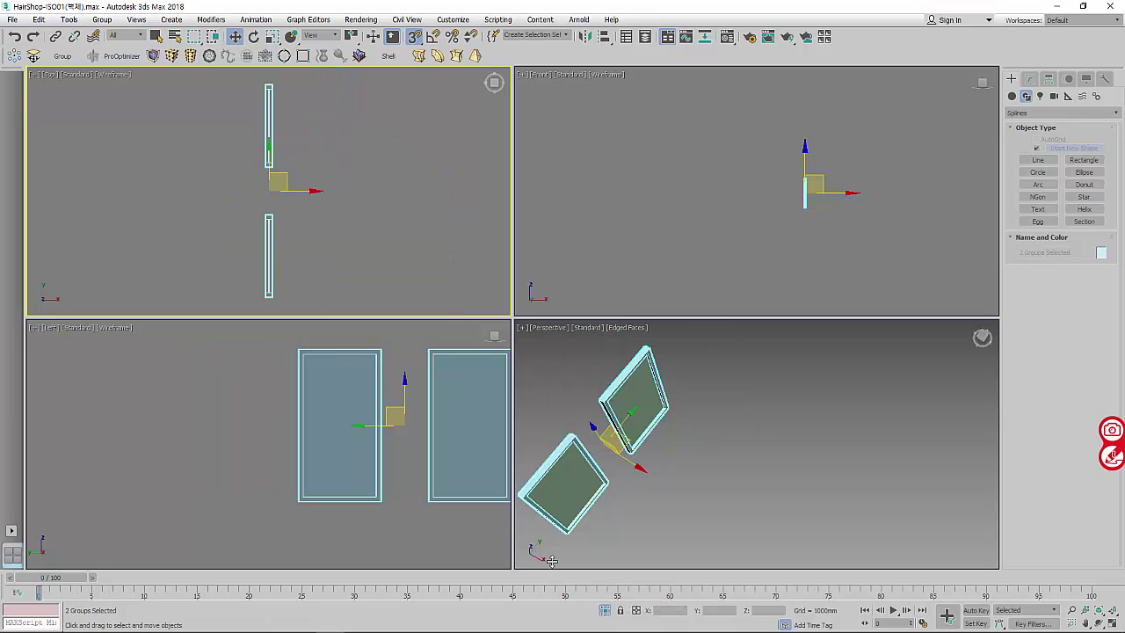
- Activate the Left viewport and pick the Rectangle shape tool
click(369, 431)
click(1084, 160)
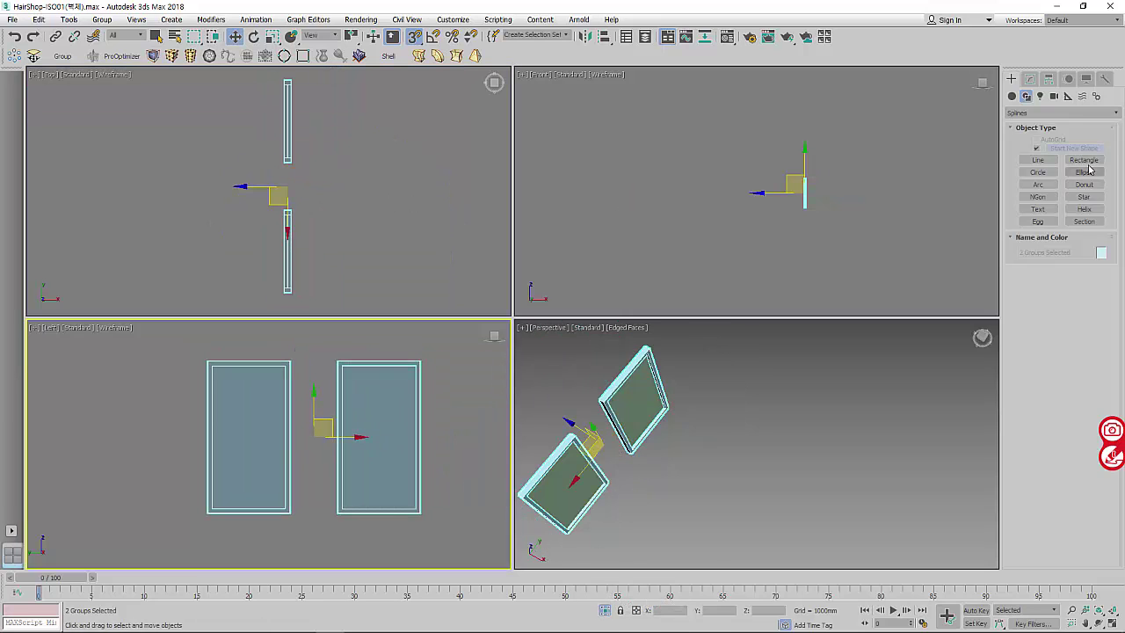
scroll(333, 349, up, 2)
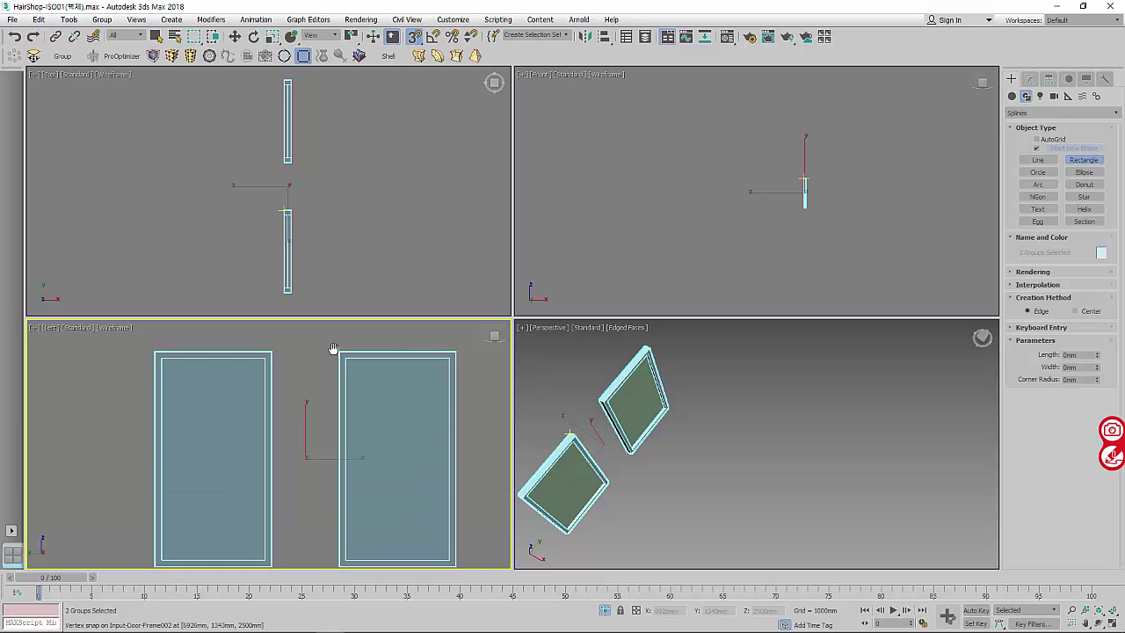
scroll(333, 349, down, 2)
- Snap-draw a rectangle filling the gap between the two door frames
drag(338, 349, 292, 503)
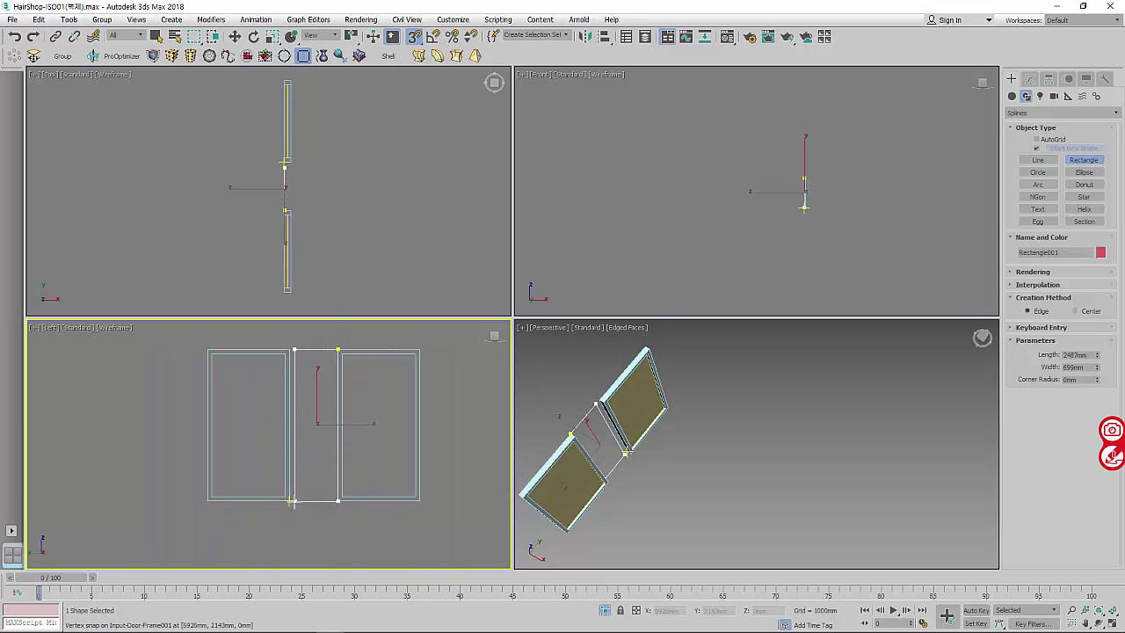
drag(292, 503, 289, 500)
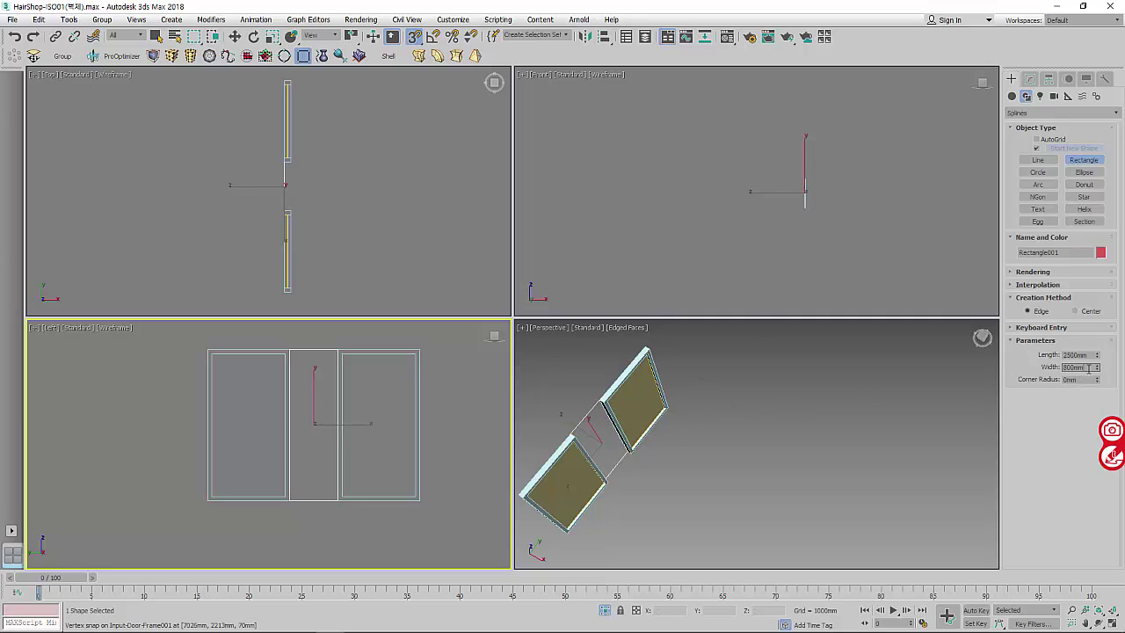
scroll(387, 209, up, 1)
key(w)
scroll(284, 191, up, 1)
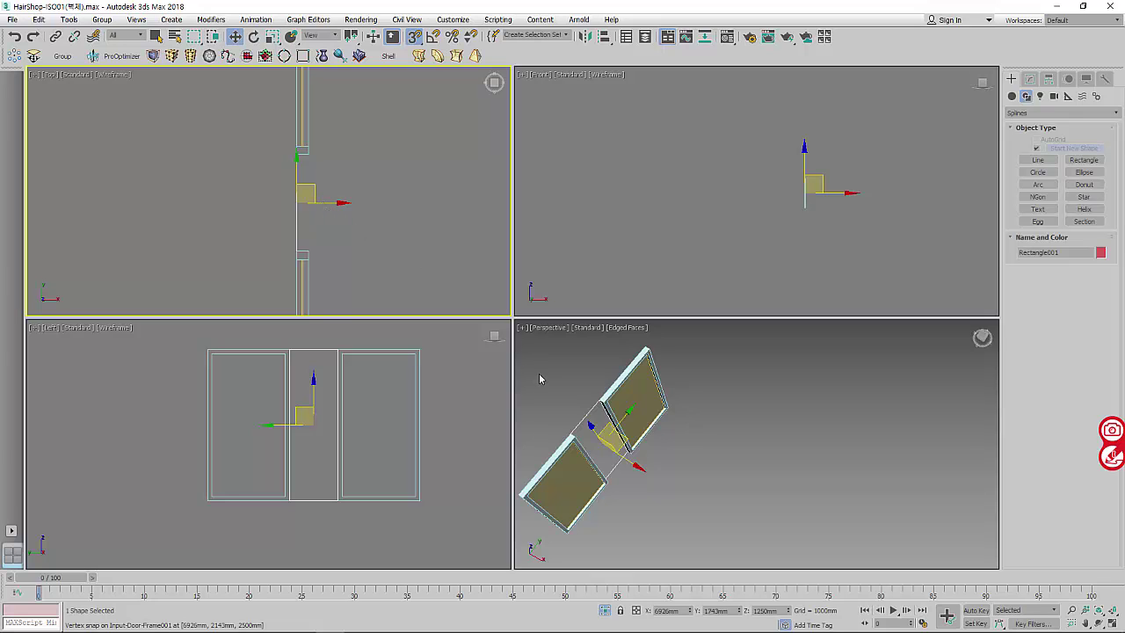
scroll(603, 406, up, 3)
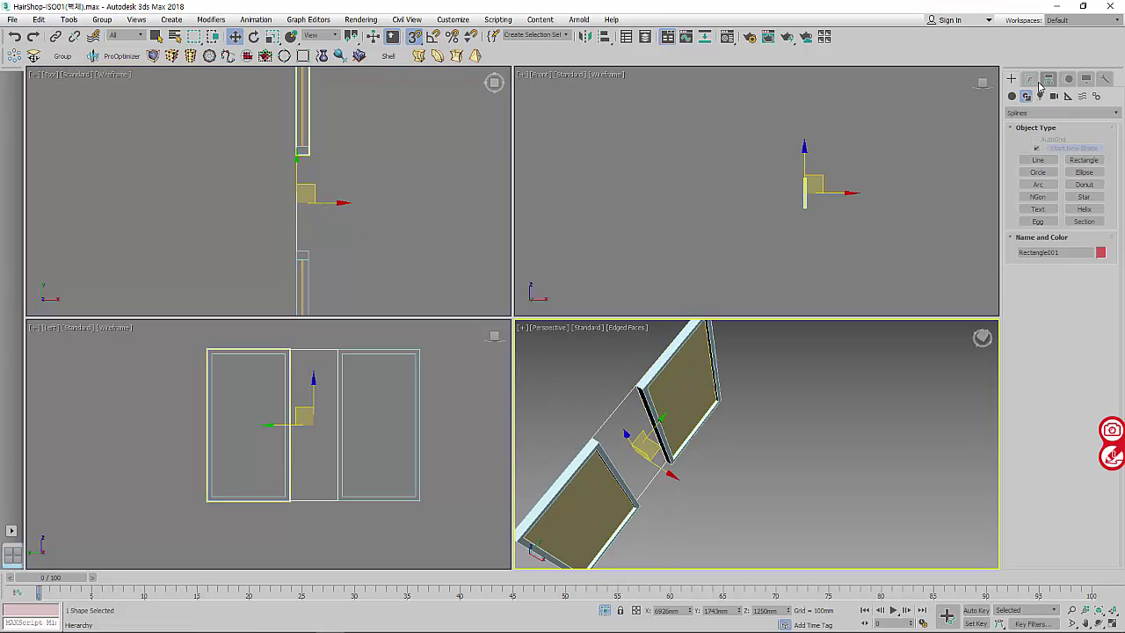
- Convert the rectangle to an editable spline and enter Spline sub-object level
click(1030, 79)
right_click(1059, 130)
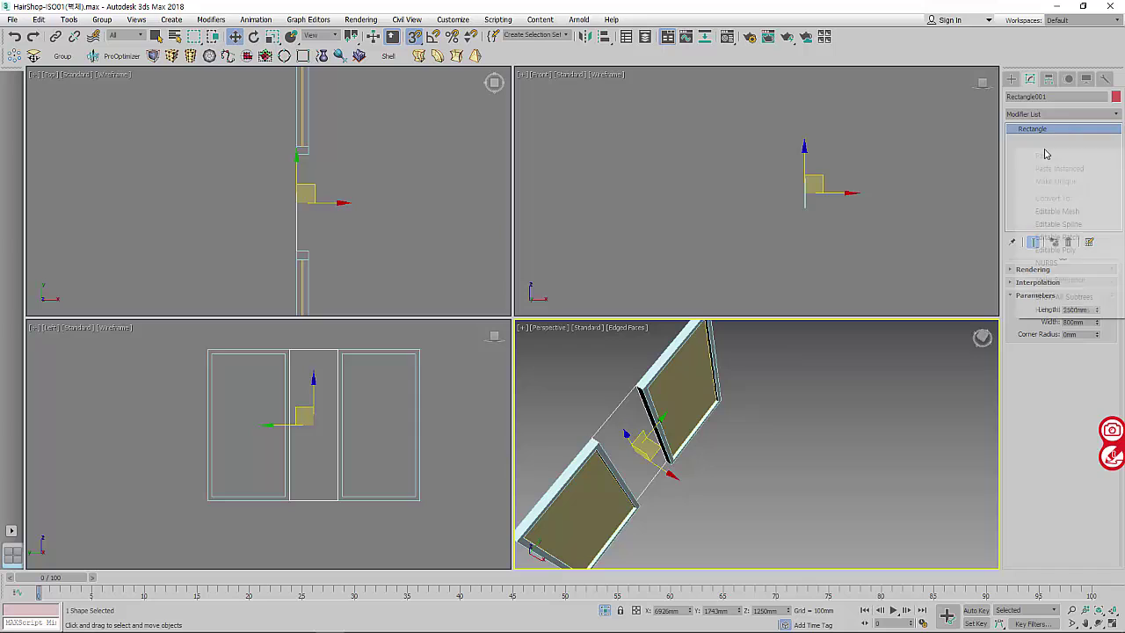
click(1086, 226)
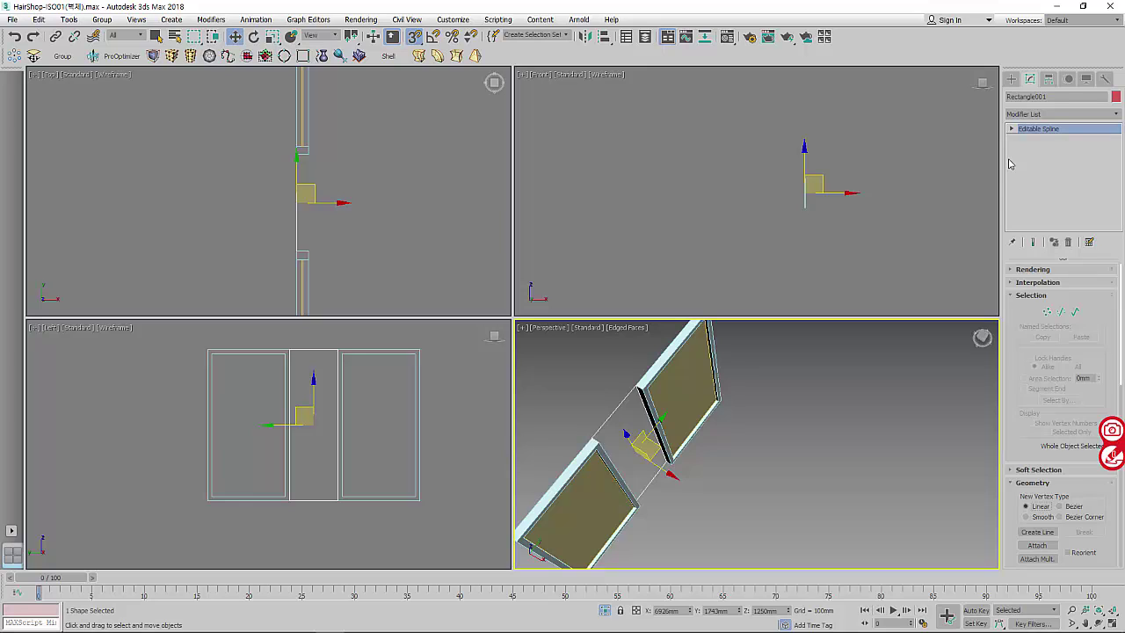
click(1022, 136)
click(1037, 161)
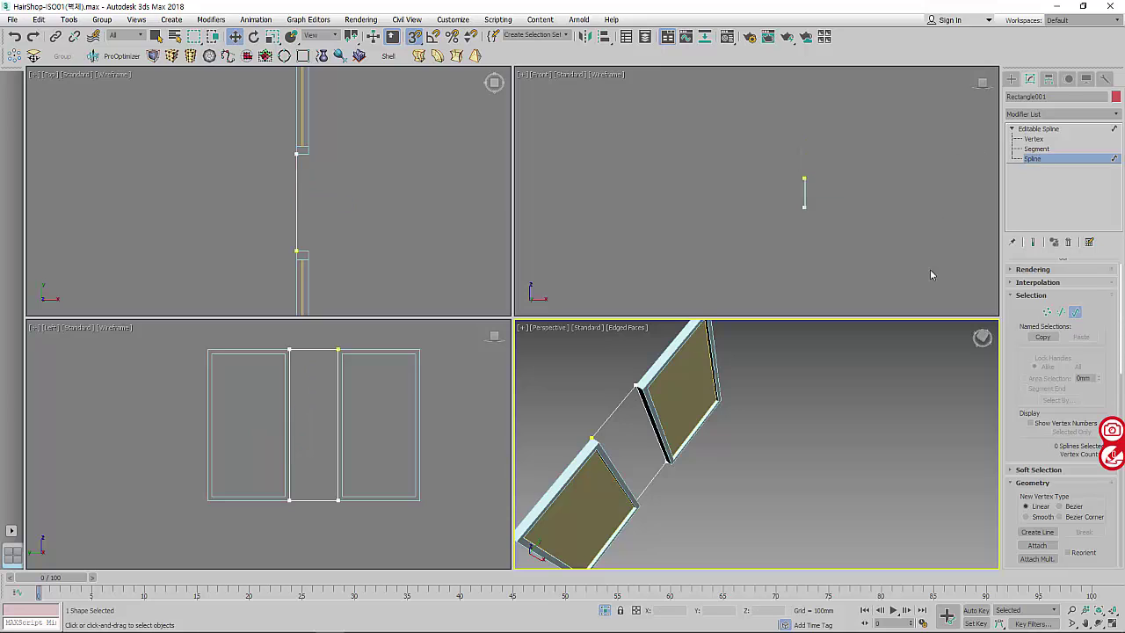
scroll(1057, 416, down, 1)
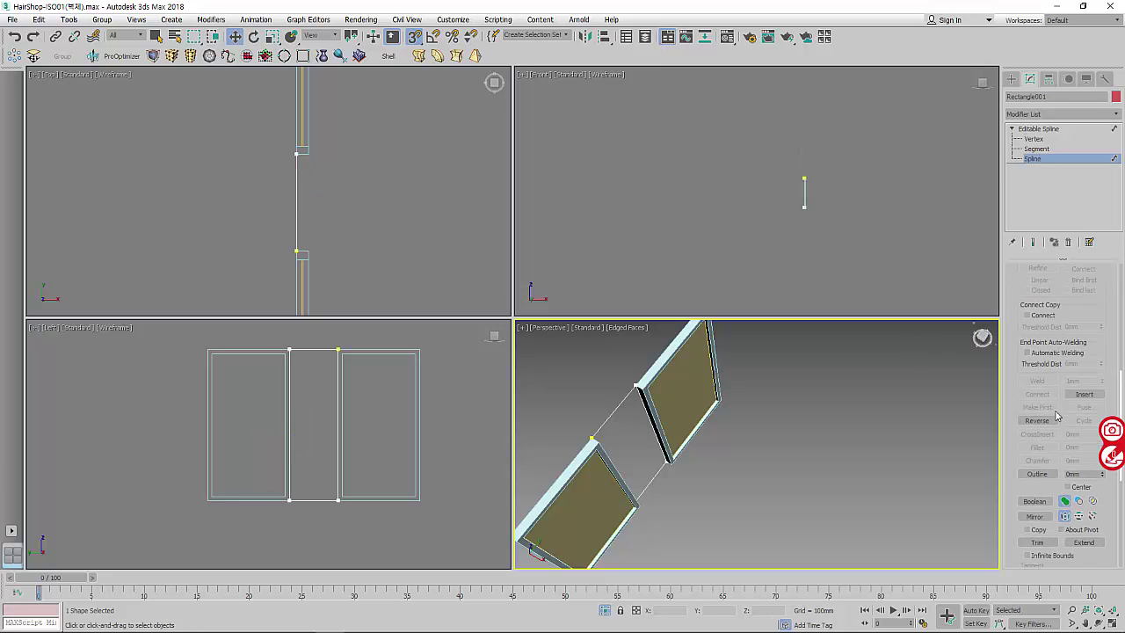
- Give the spline a 70 mm outline
scroll(1017, 424, down, 5)
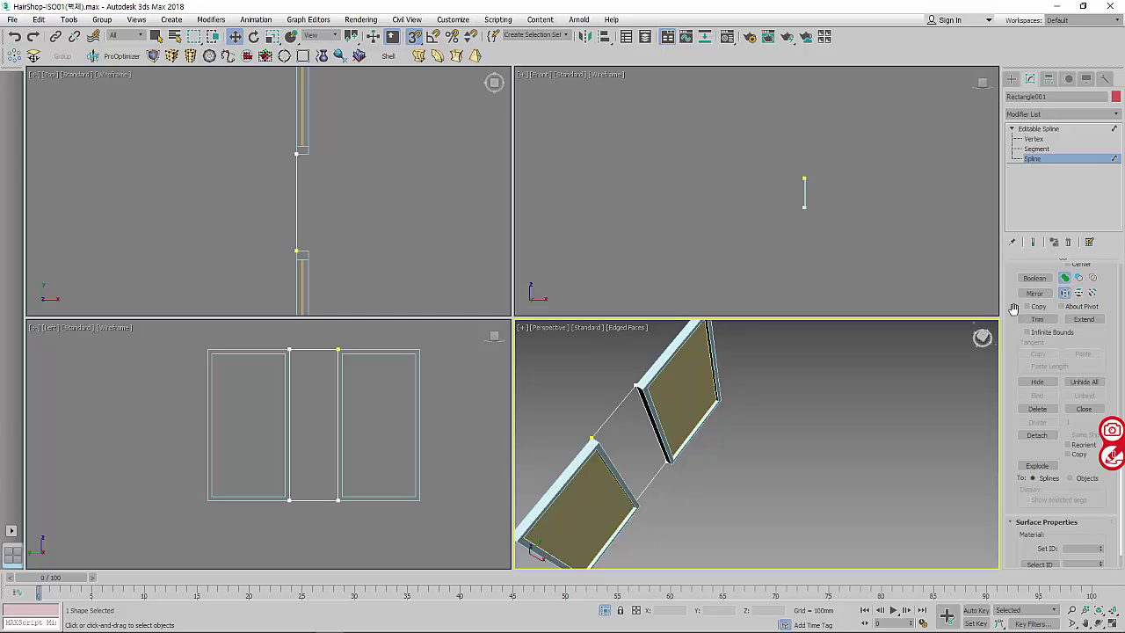
scroll(1013, 309, up, 2)
double_click(1072, 331)
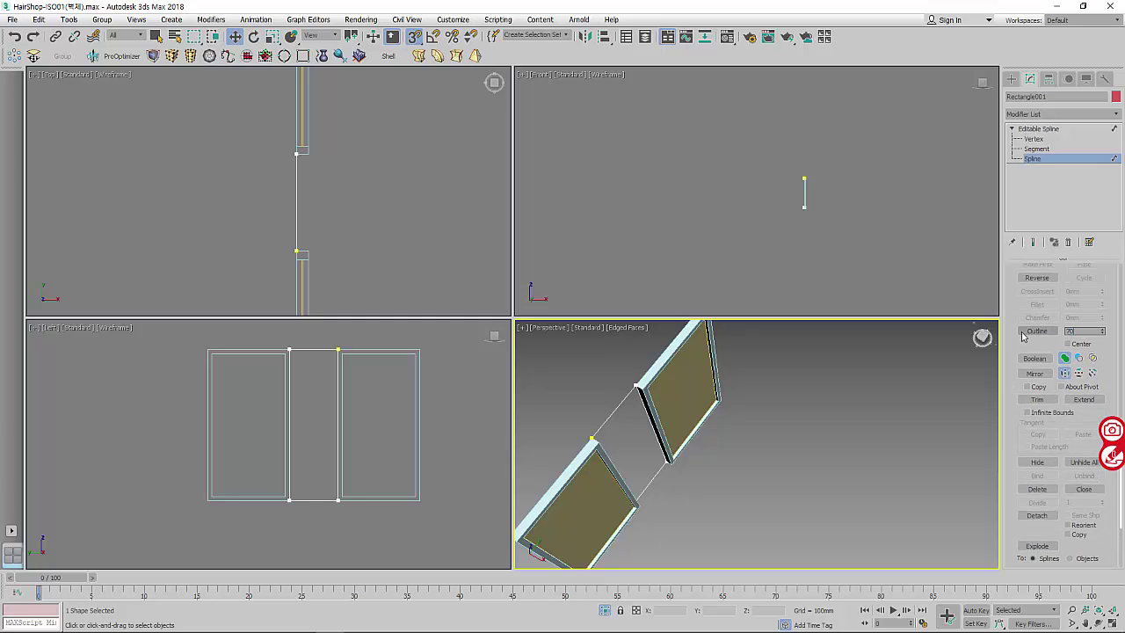
key(Return)
- Lower the inner rectangle's two bottom vertices and insert vertices where the lines cross
click(1033, 138)
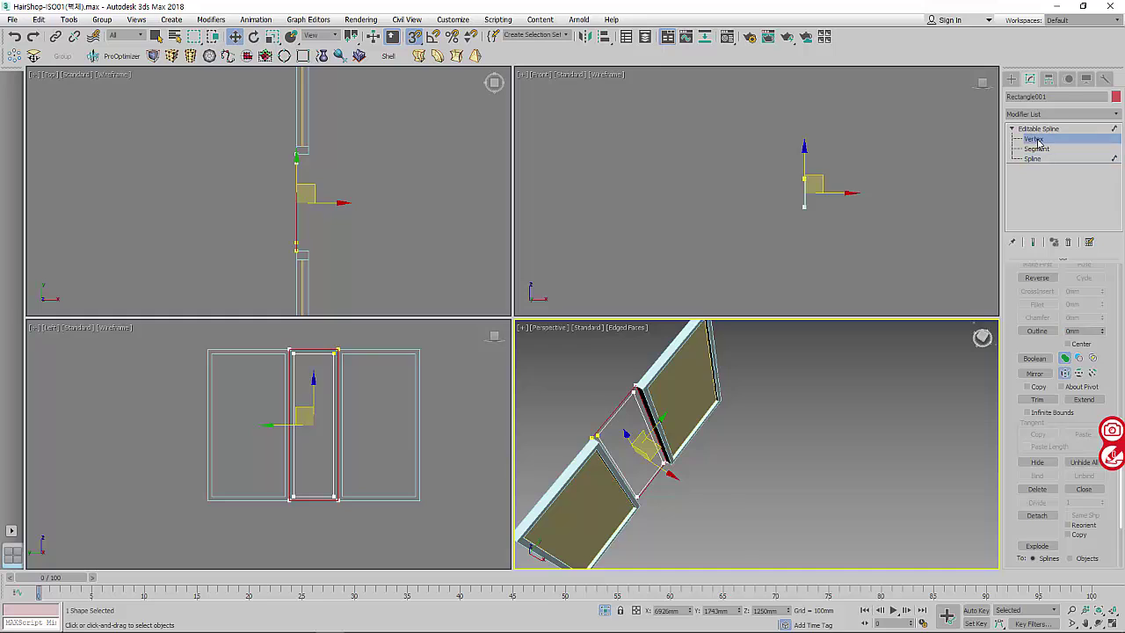
scroll(276, 512, up, 5)
middle_drag(276, 431, 220, 453)
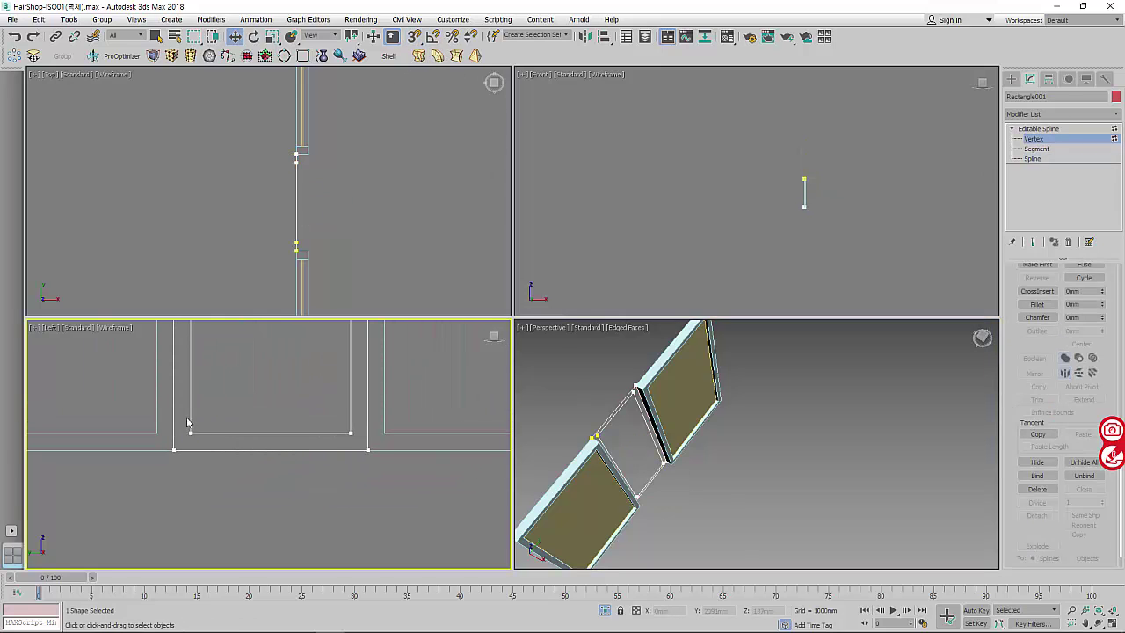
drag(185, 415, 386, 452)
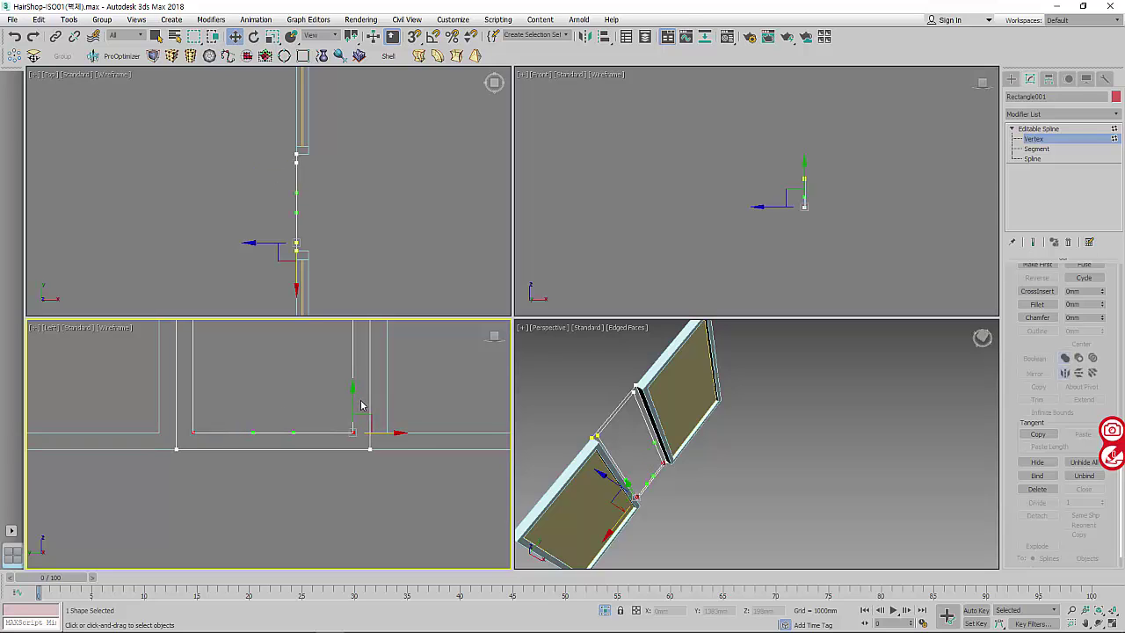
drag(352, 391, 361, 620)
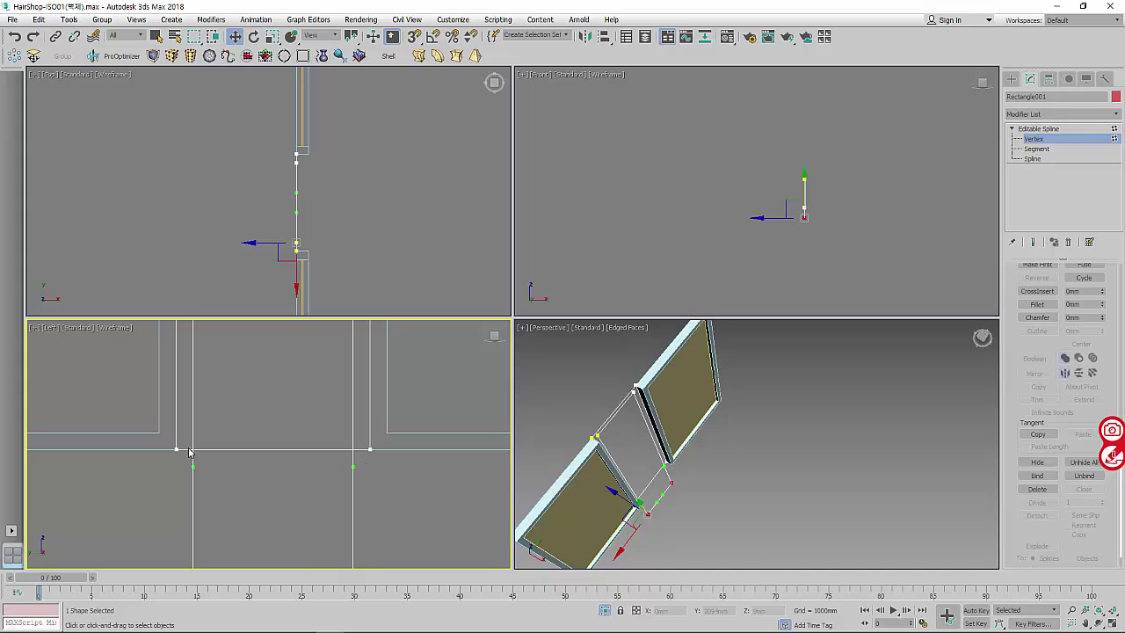
click(1038, 291)
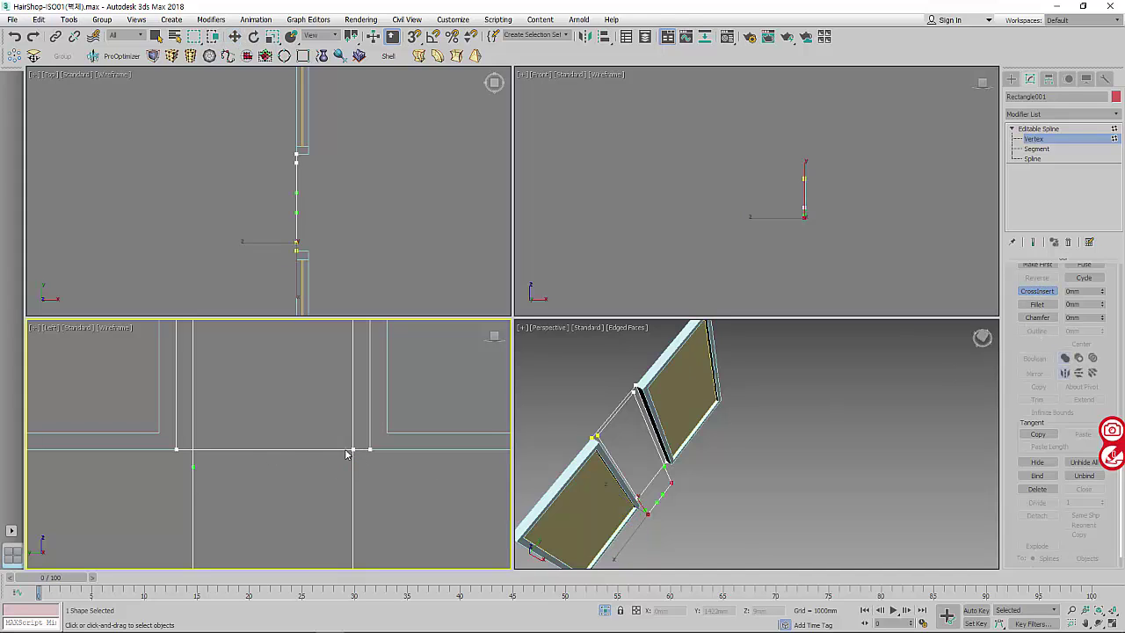
right_click(195, 445)
- Delete the lower segments of the frame outline
scroll(254, 428, down, 3)
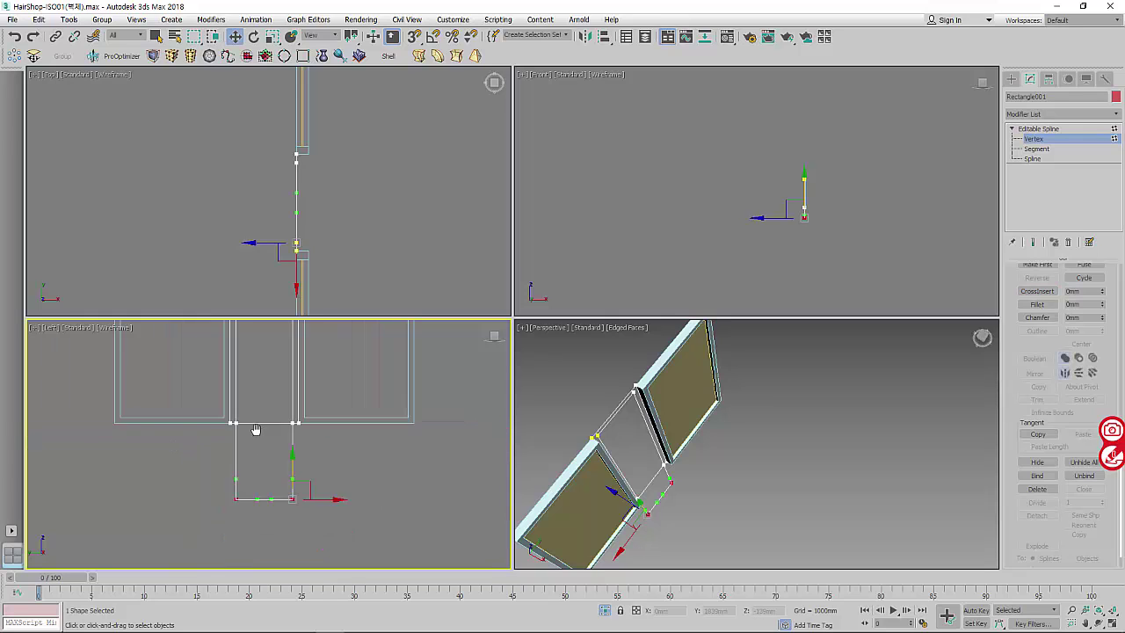
key(2)
drag(338, 509, 150, 431)
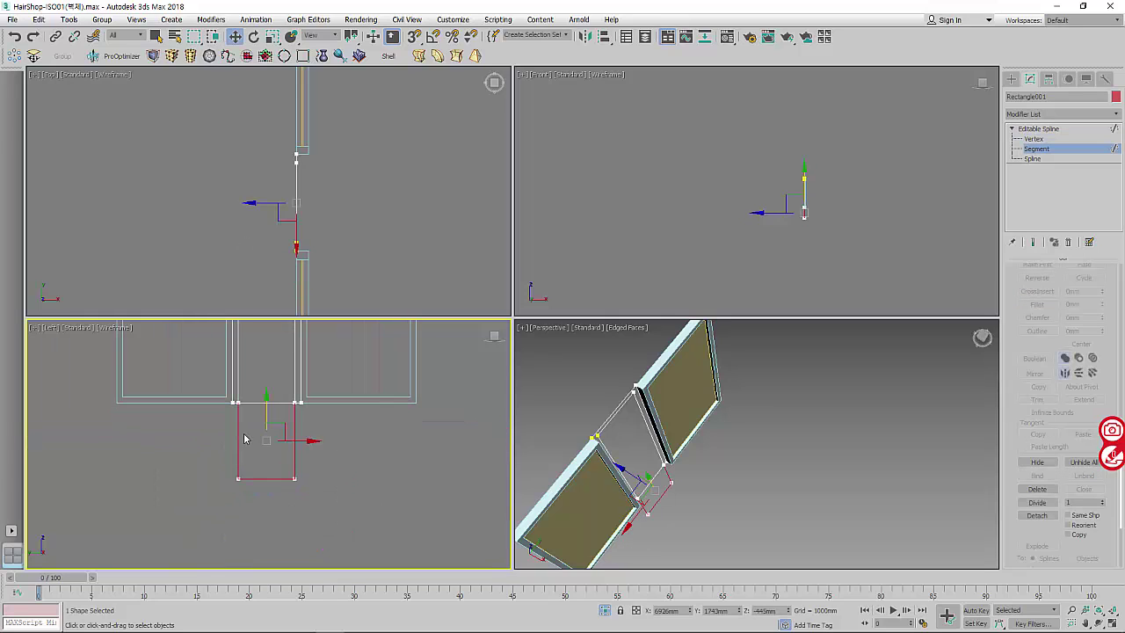
key(Delete)
- Weld the two overlapping bottom vertices of the frame outline
middle_drag(293, 431, 304, 495)
key(1)
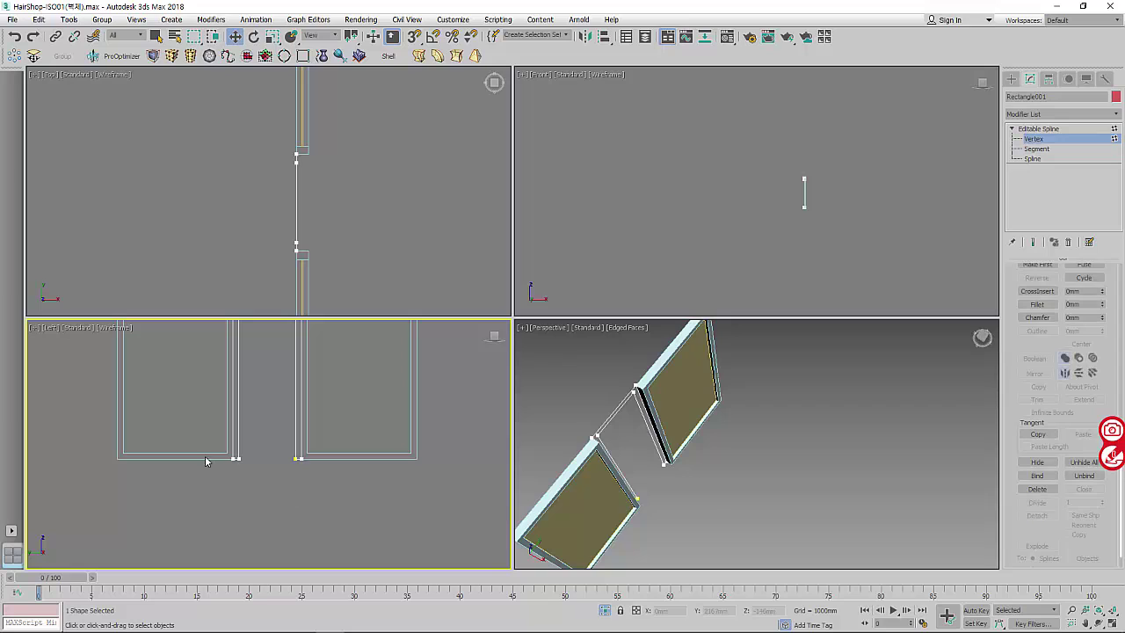
drag(186, 436, 399, 501)
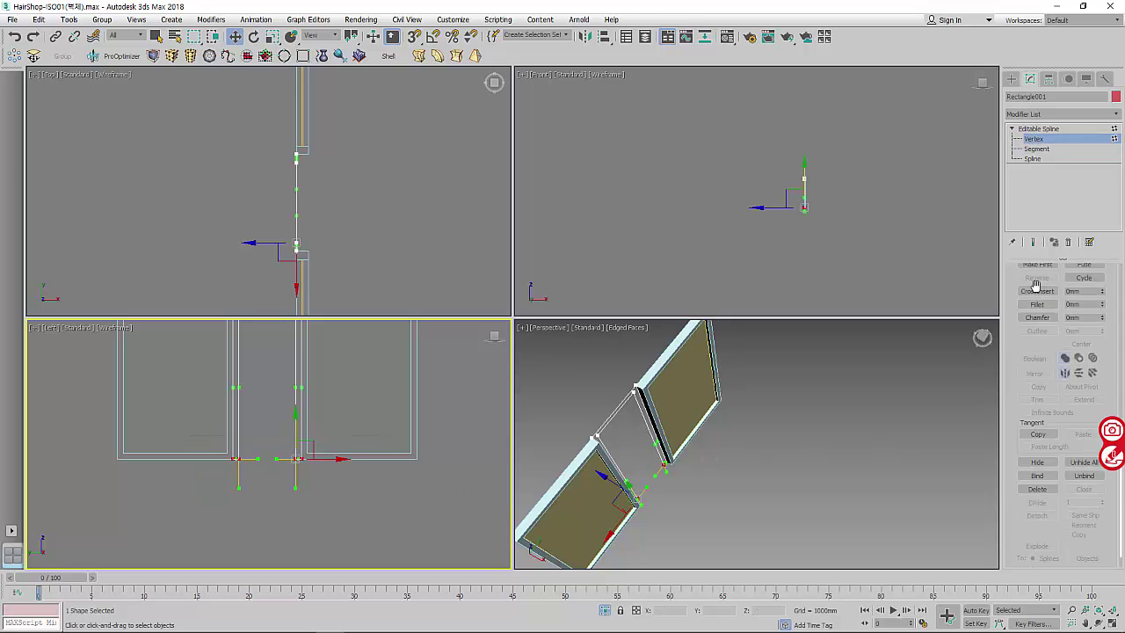
scroll(1028, 335, up, 5)
click(1036, 393)
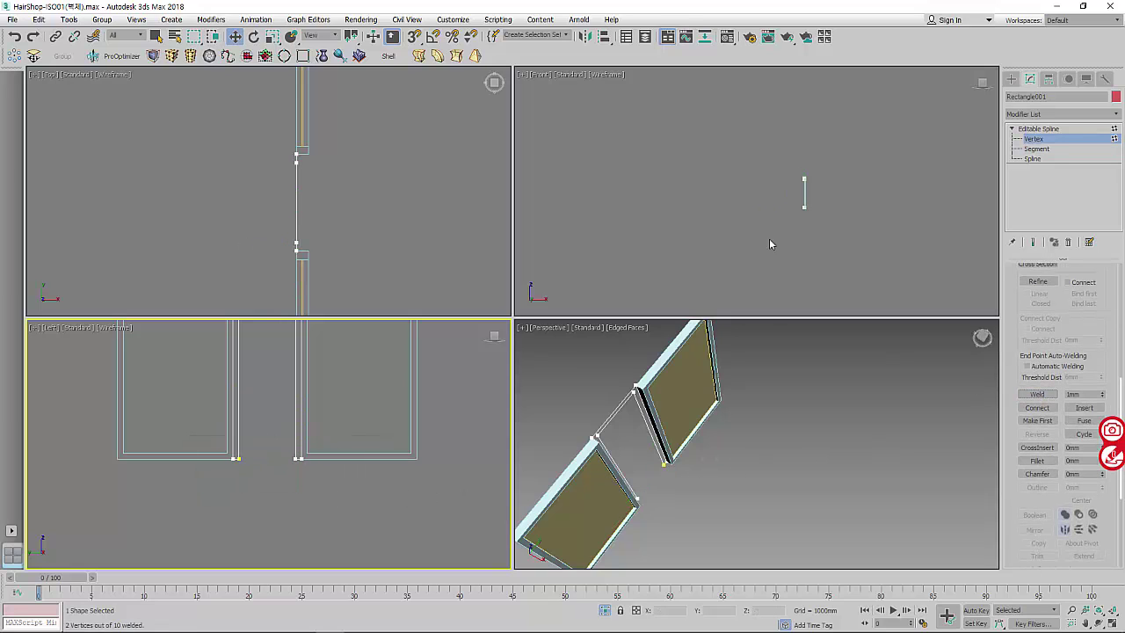
- Move the center outline's corner vertices to span the full height between the door groups, then check in perspective
click(1038, 128)
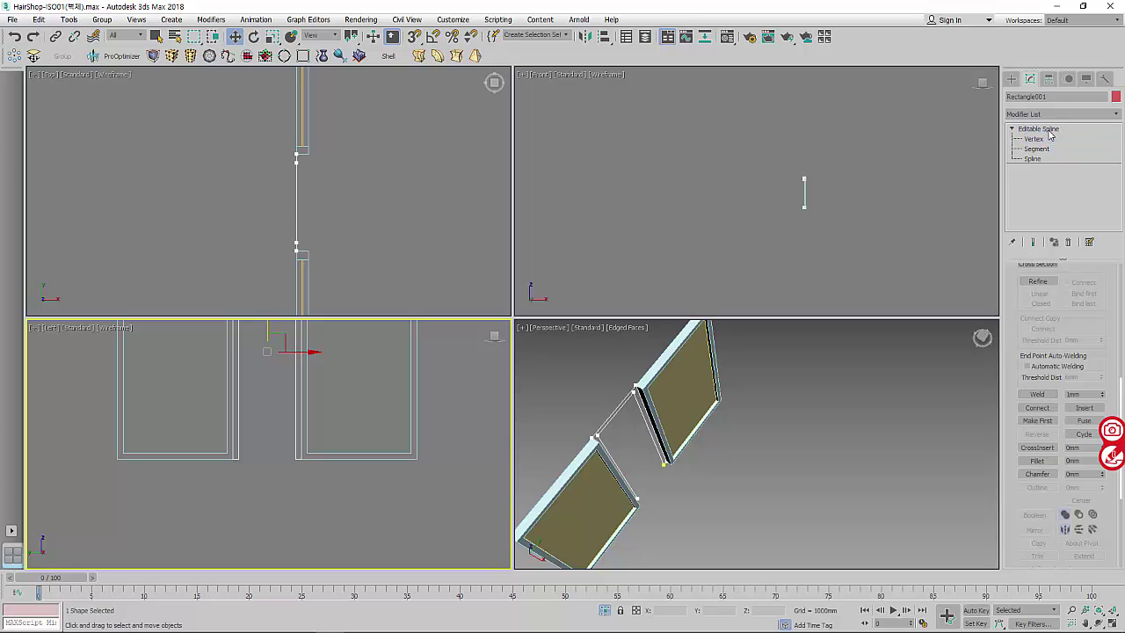
middle_drag(398, 454, 395, 542)
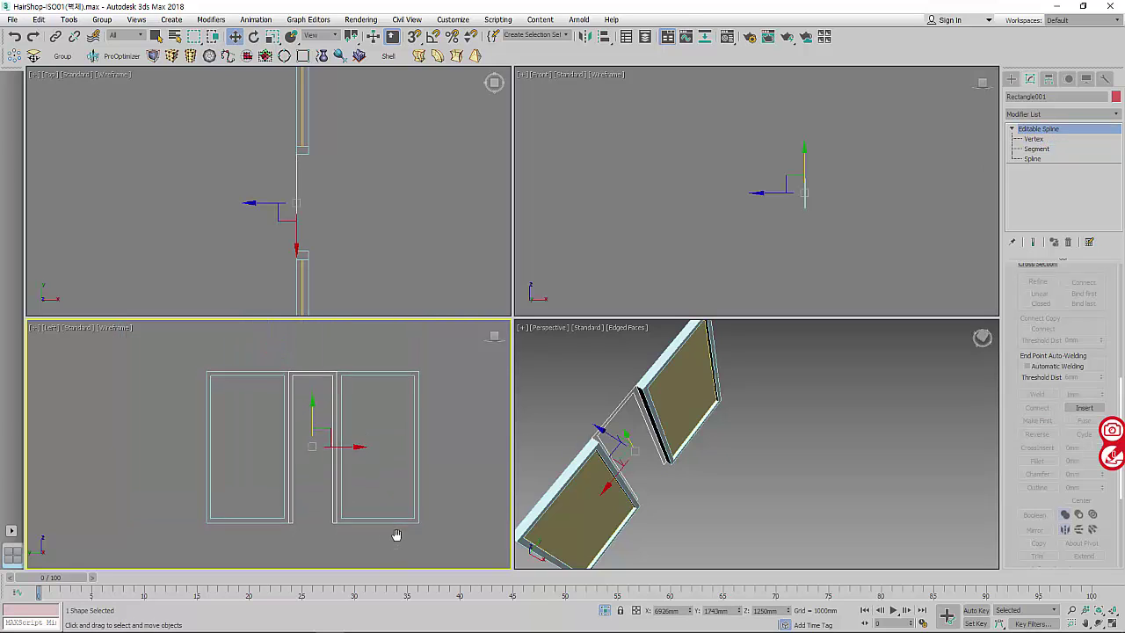
scroll(397, 539, up, 2)
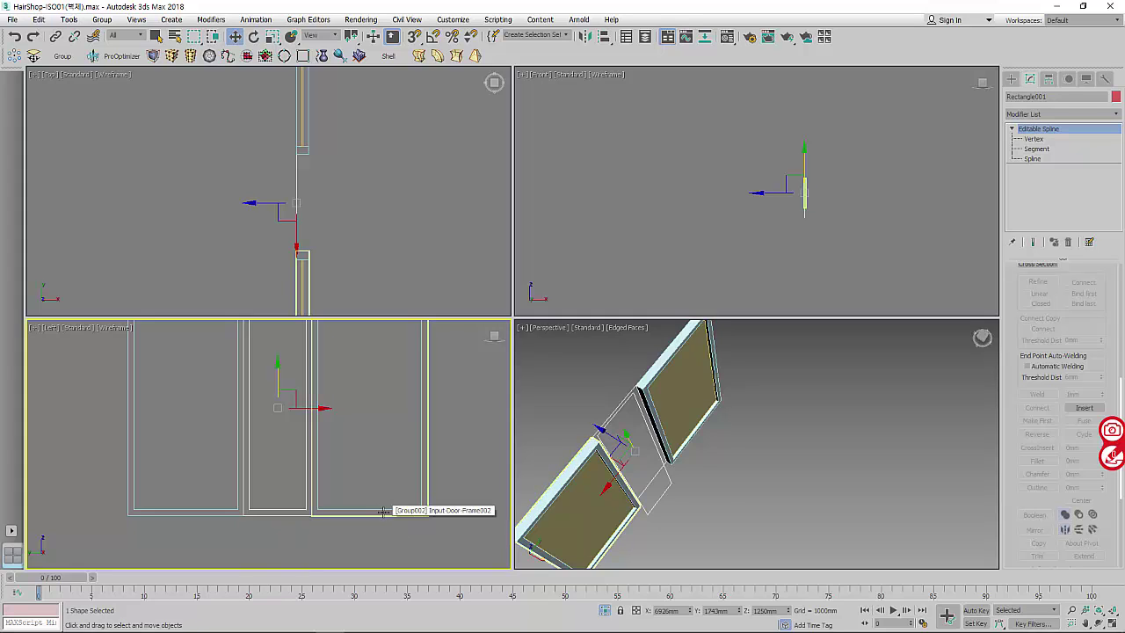
middle_drag(384, 513, 388, 523)
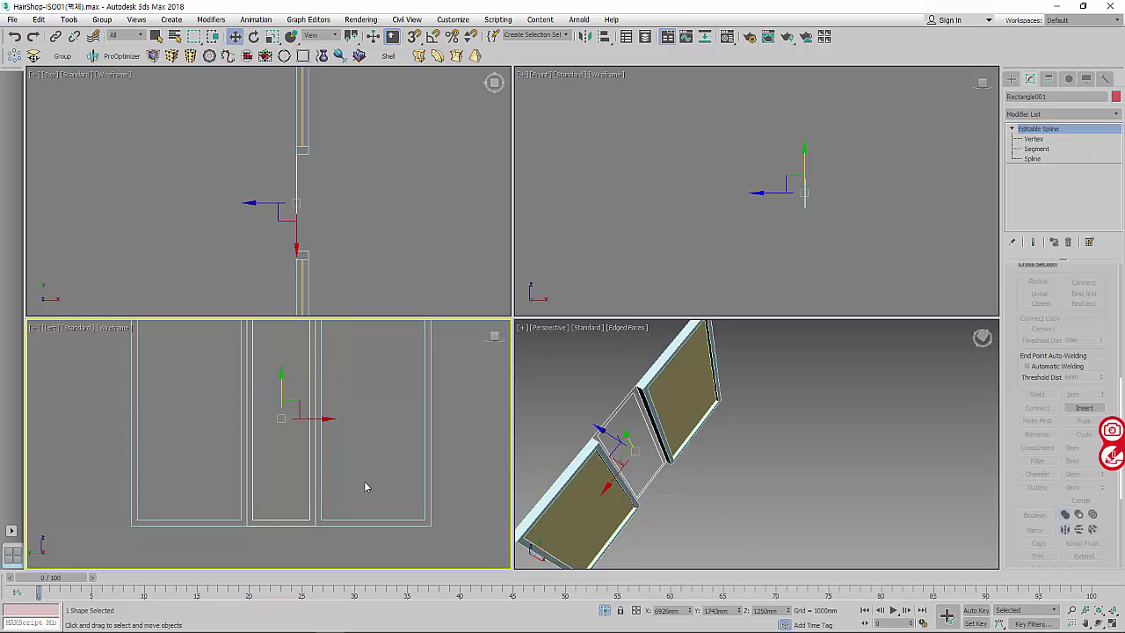
click(1034, 139)
middle_drag(324, 494, 360, 502)
drag(279, 519, 293, 555)
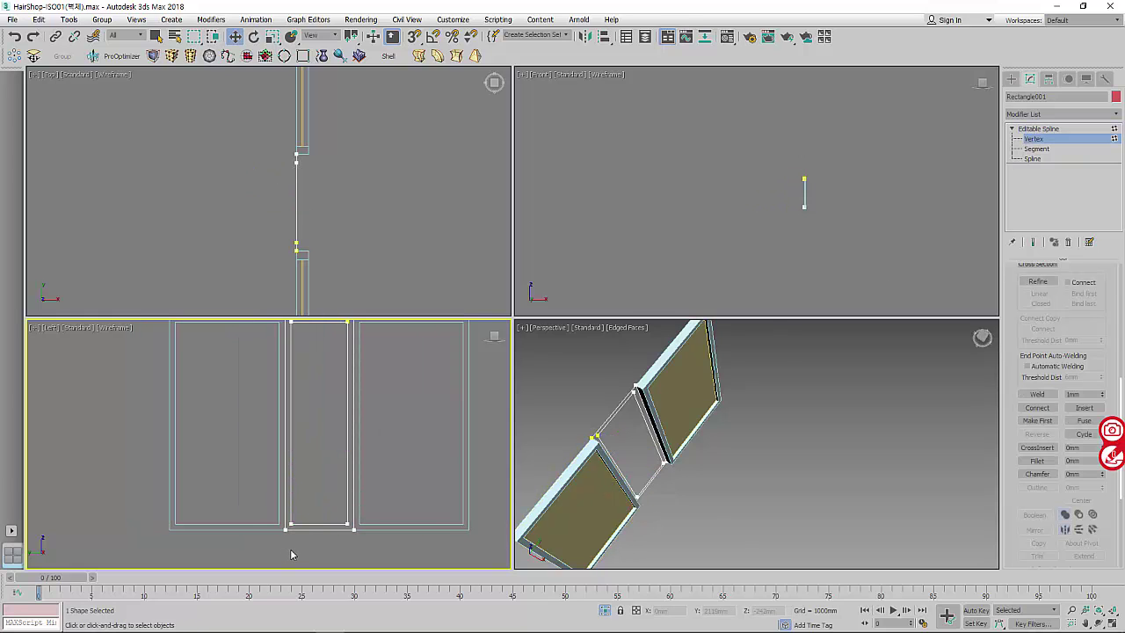
click(294, 524)
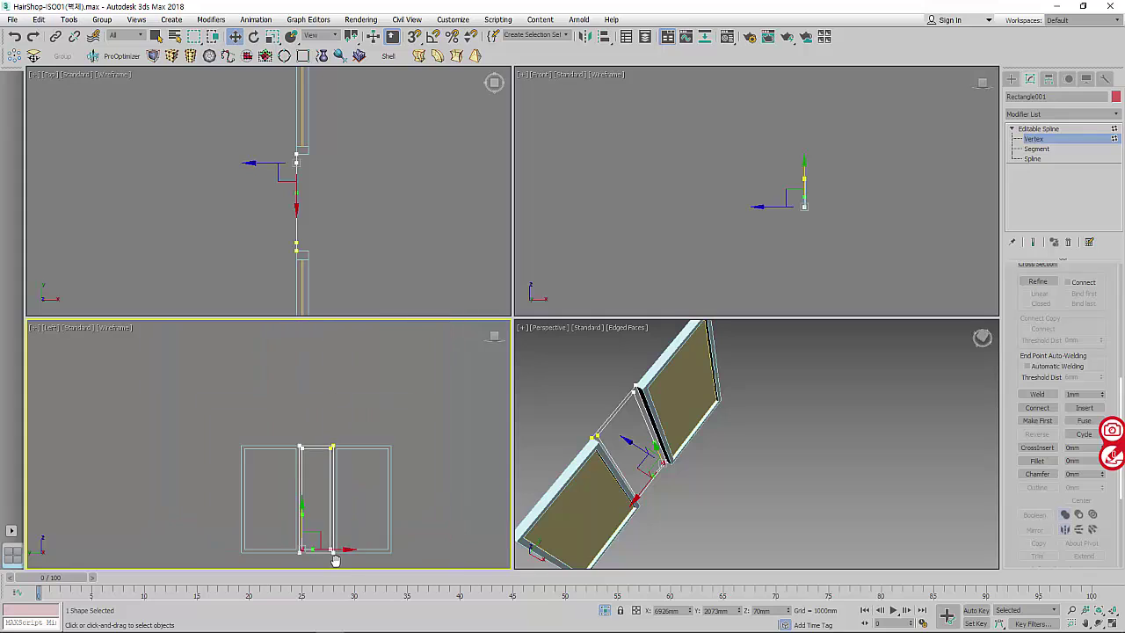
middle_drag(356, 550, 335, 555)
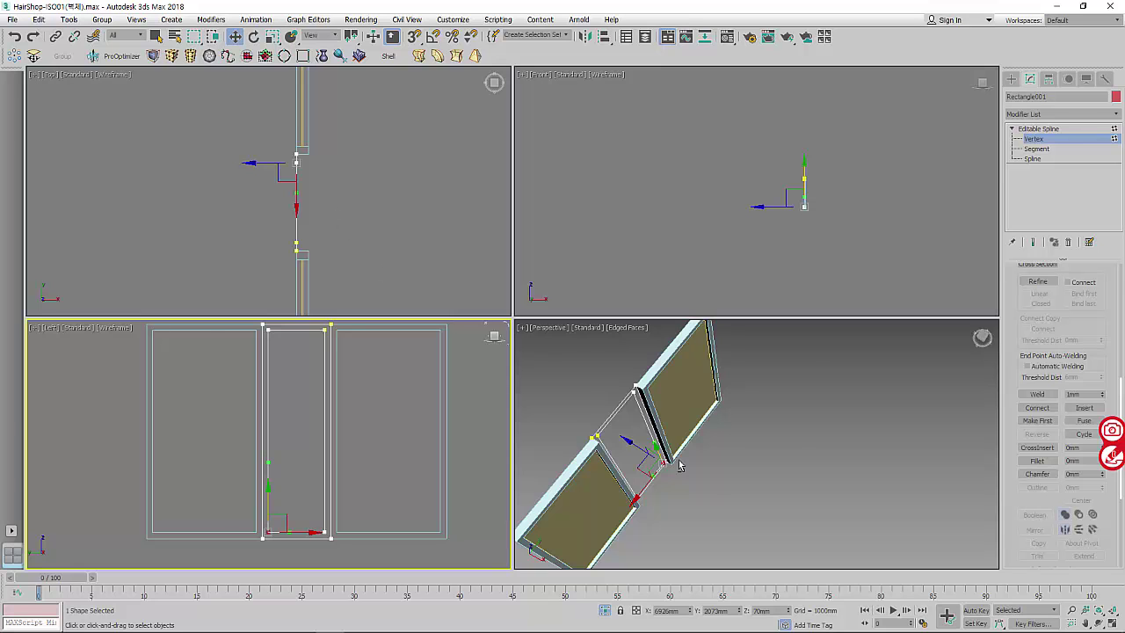
mouse_move(673, 460)
alt+middle_down()
mouse_move(624, 414)
mouse_move(658, 436)
mouse_move(677, 395)
alt+middle_up()
scroll(681, 386, up, 3)
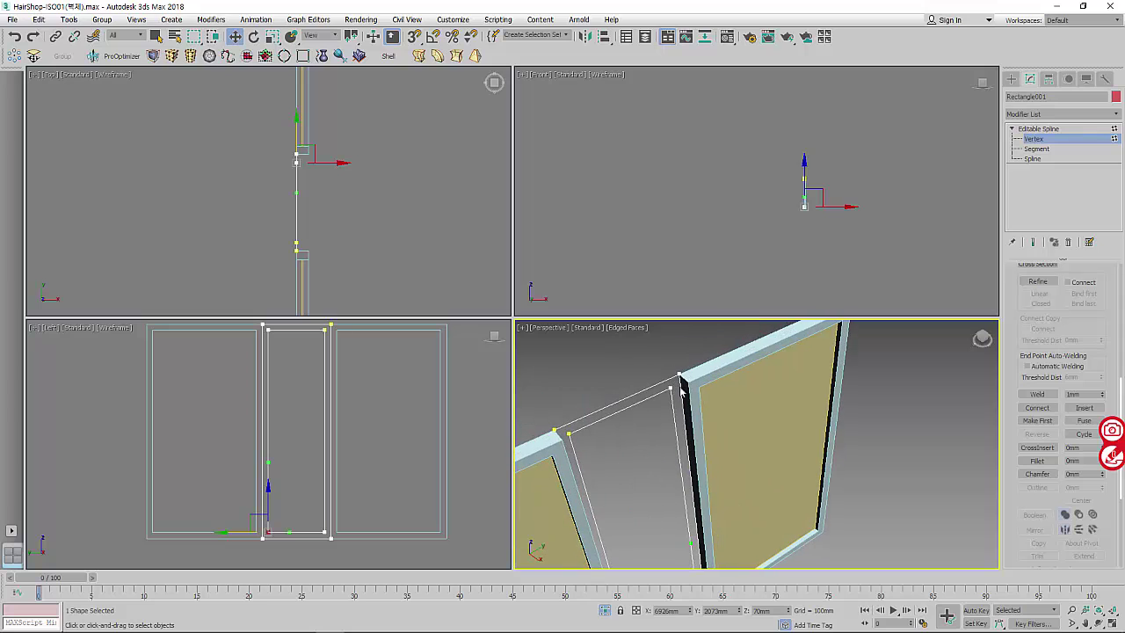
- Add an Extrude modifier to the center frame outline with Amount 70mm
click(1046, 130)
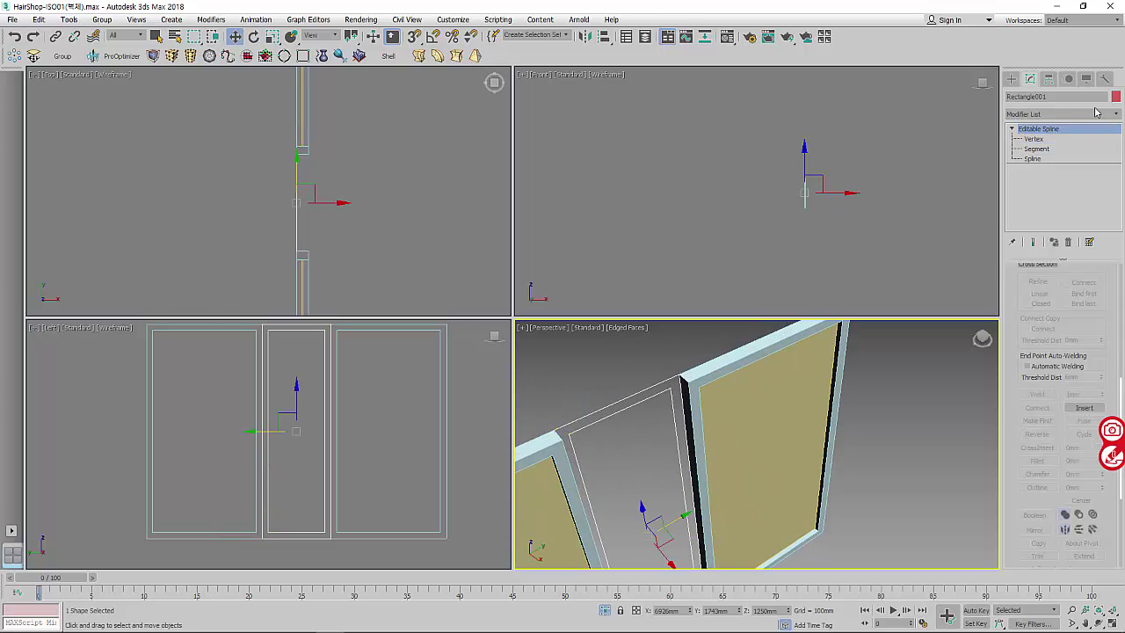
click(1097, 115)
scroll(1050, 180, down, 1)
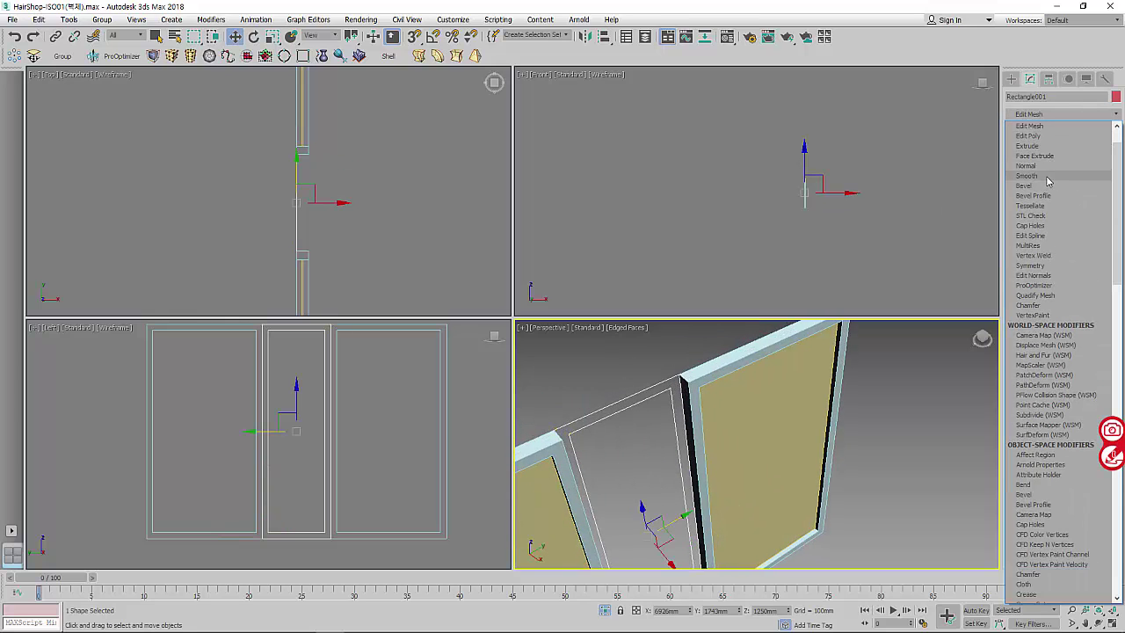
click(1030, 146)
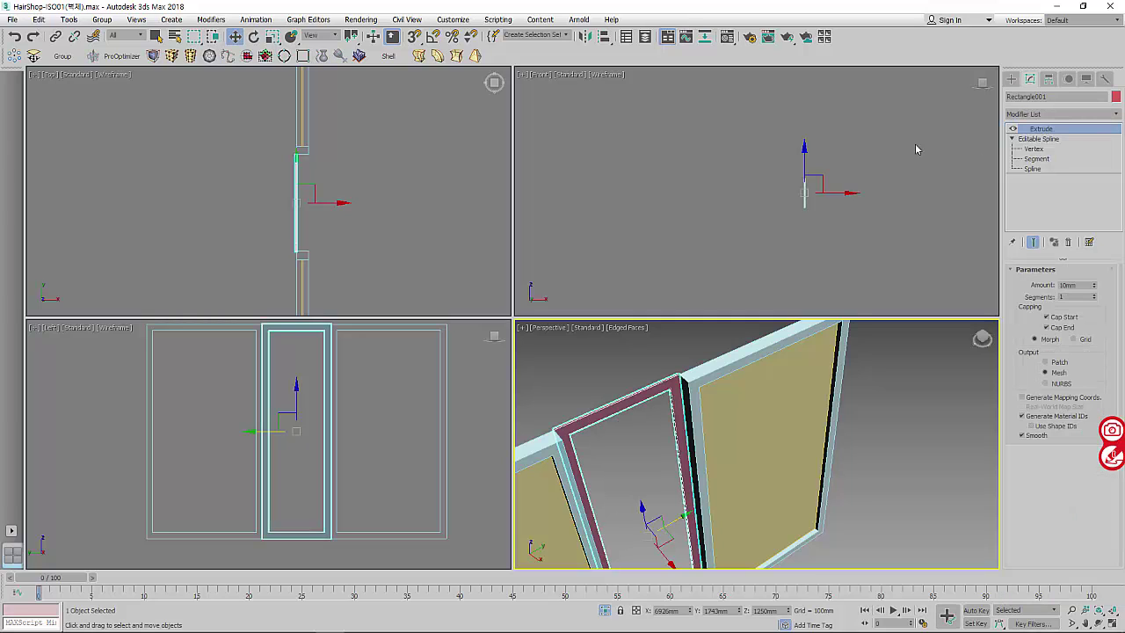
click(1076, 285)
text(70)
key(Return)
middle_drag(404, 213, 413, 200)
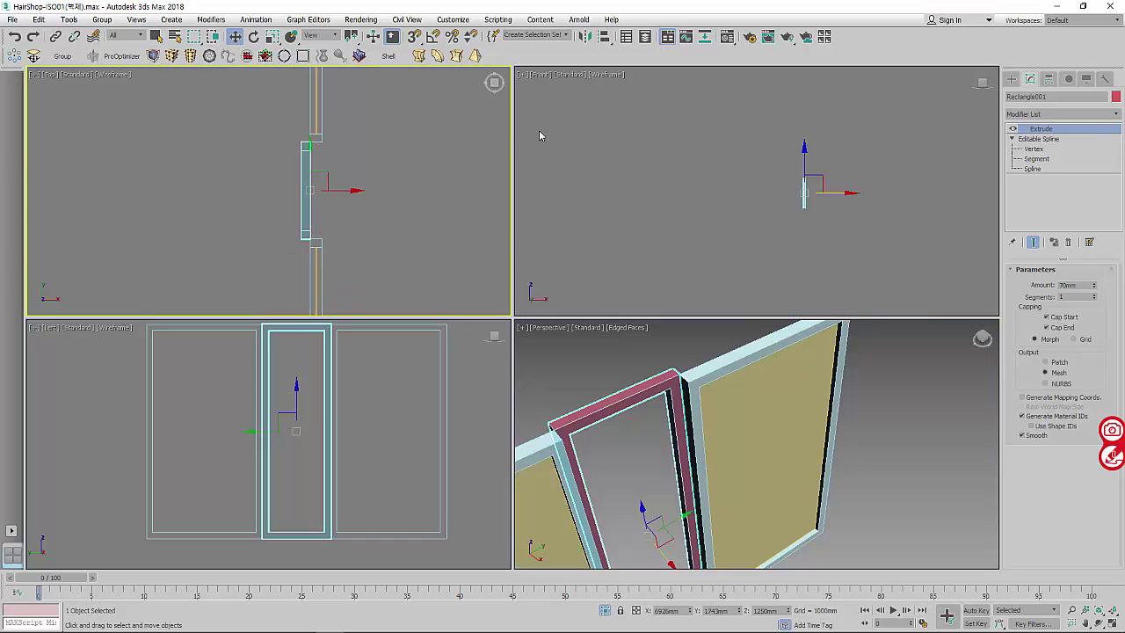
- Align the frame with the neighbouring door frame and rename it Input-Door-Frame003
click(606, 36)
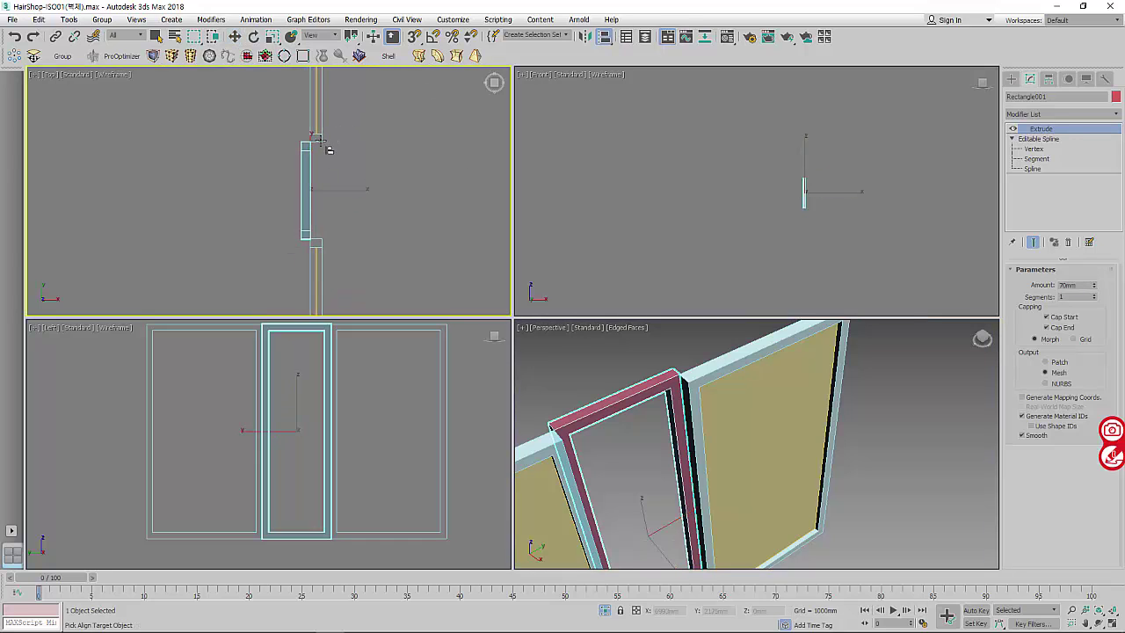
click(321, 141)
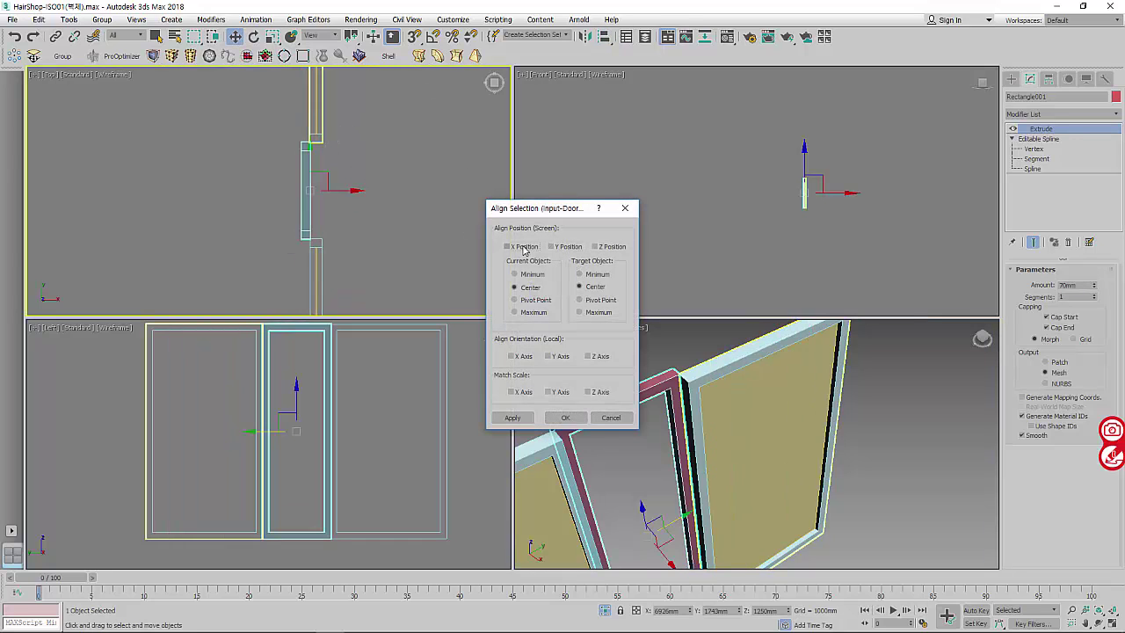
click(567, 419)
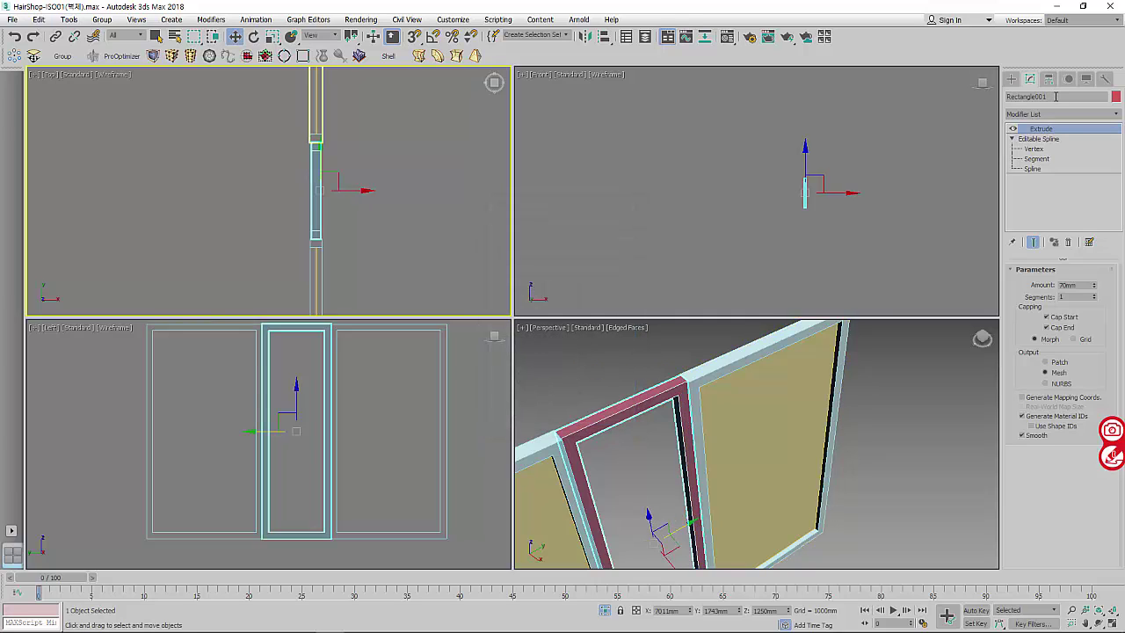
double_click(1037, 95)
text(Input-Door-Frame001)
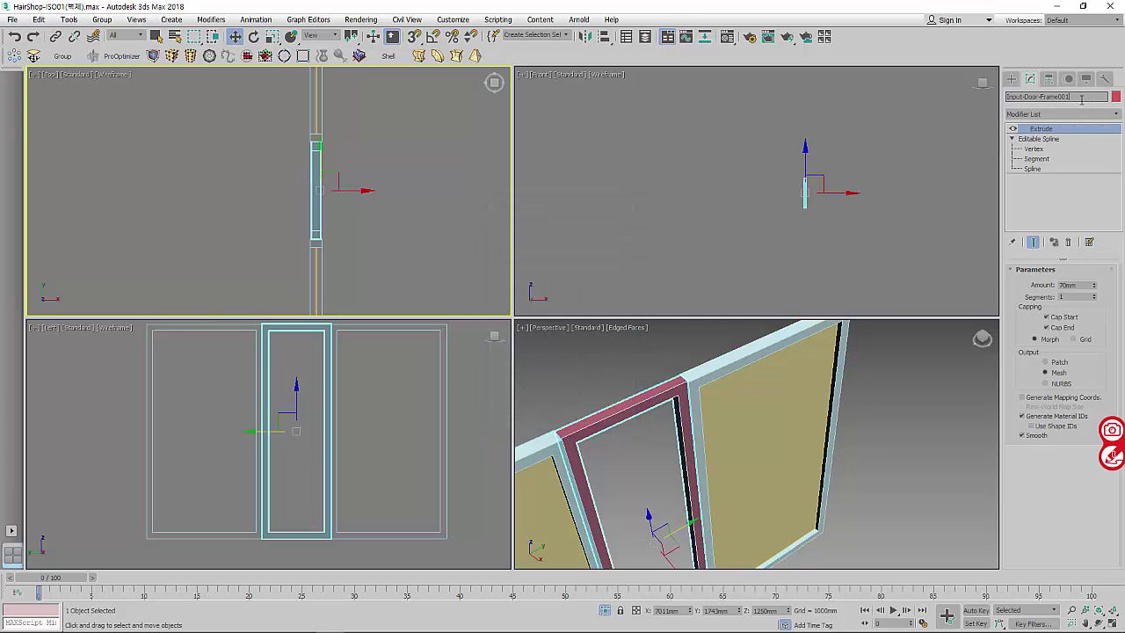
key(Return)
- Collapse the center frame to an editable mesh and enter its vertex level
right_click(1062, 194)
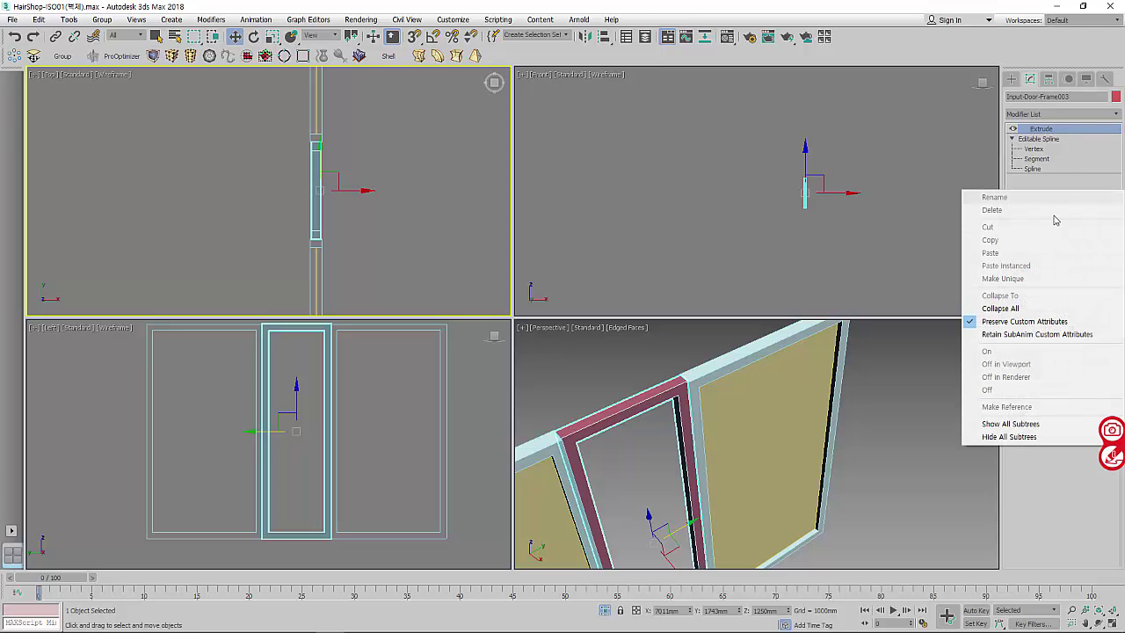
click(1026, 313)
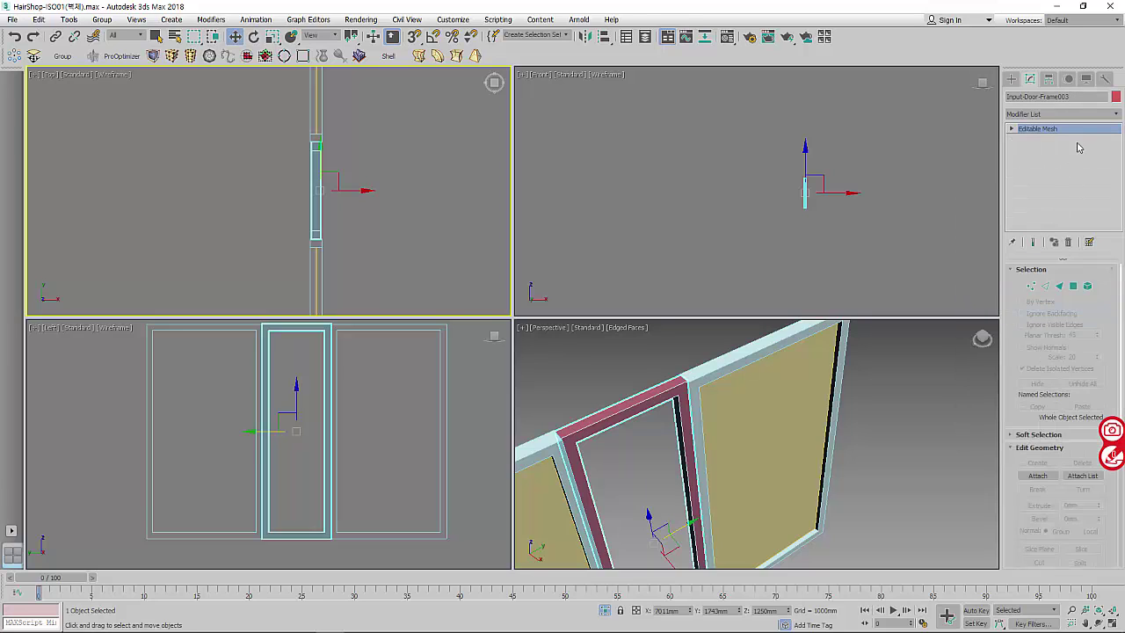
mouse_move(676, 488)
alt+middle_down()
mouse_move(686, 440)
mouse_move(708, 433)
alt+middle_up()
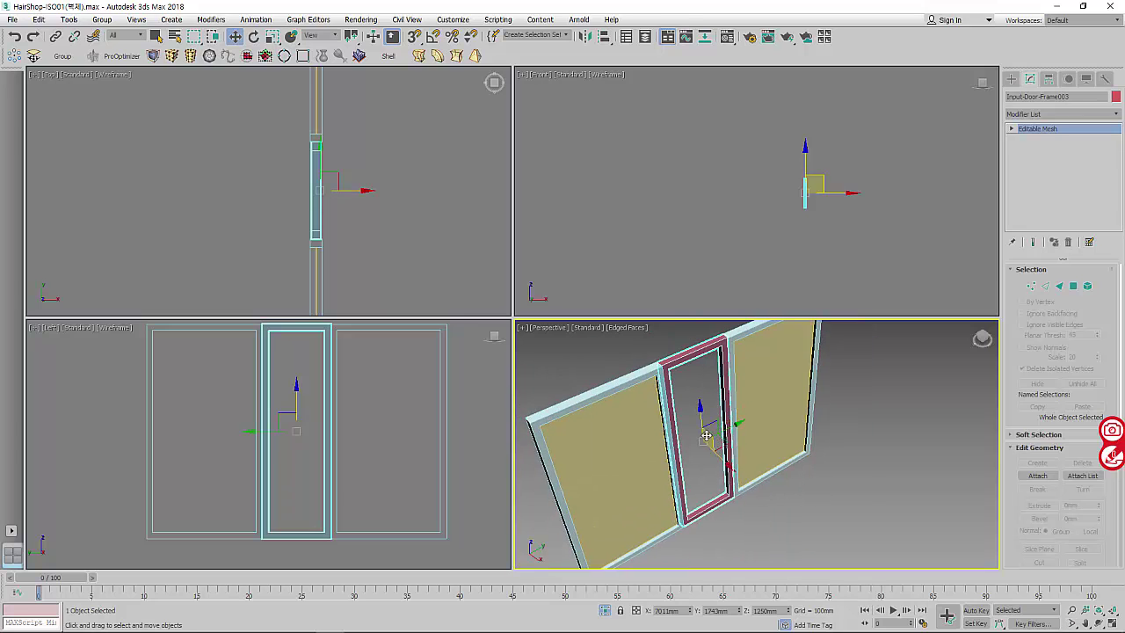
click(1011, 78)
click(1083, 159)
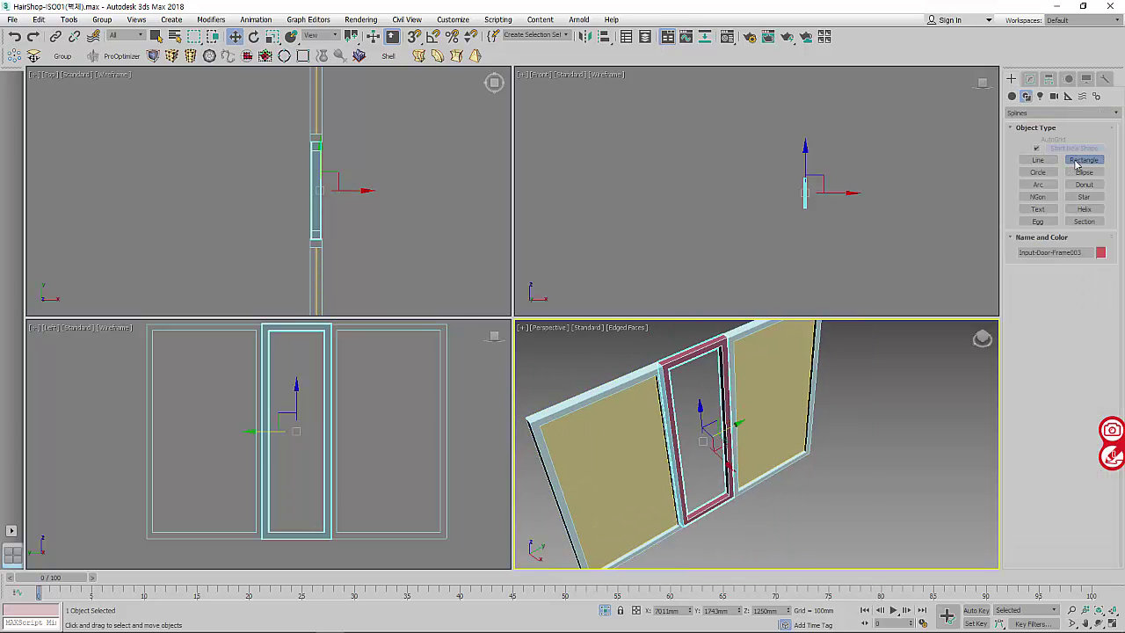
click(1029, 79)
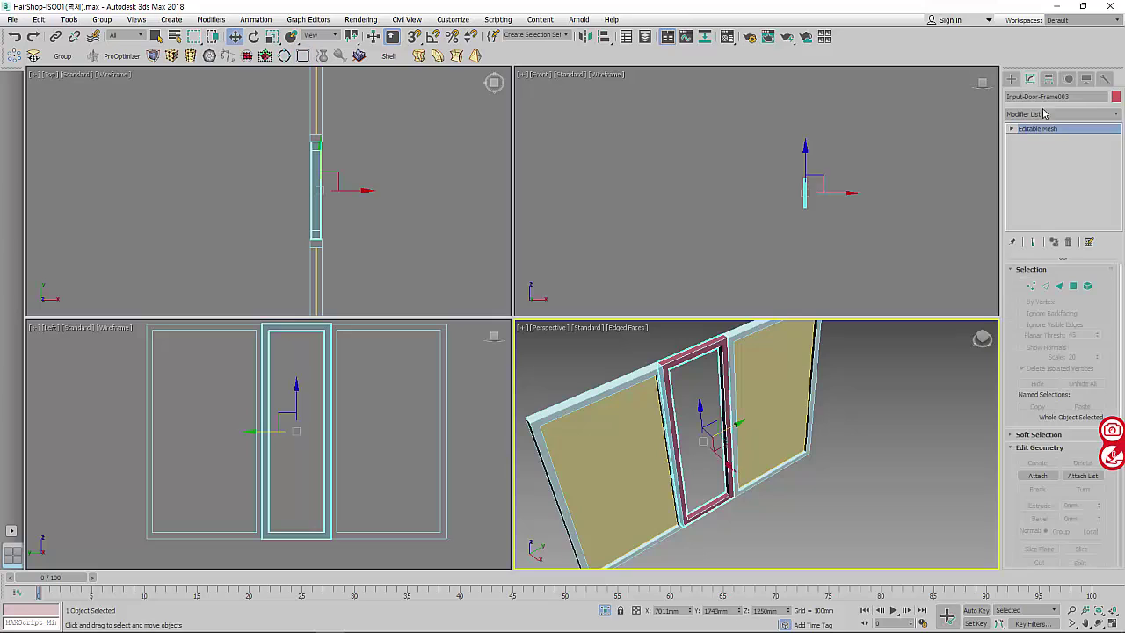
key(1)
click(1012, 129)
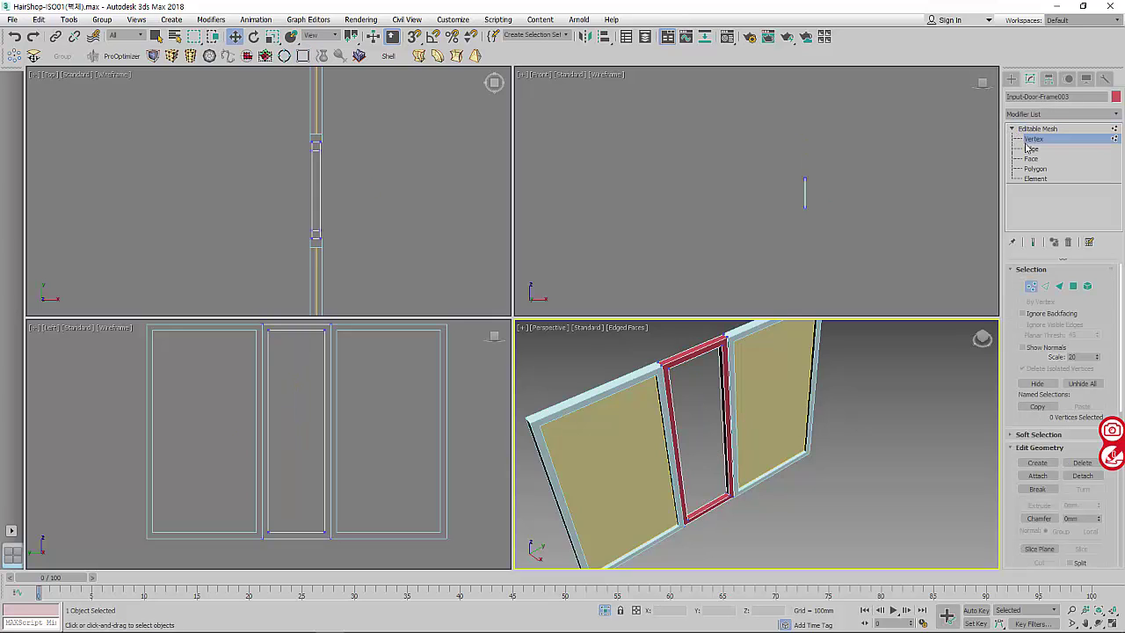
- Select the frame's lower joint vertices and move them along the frame
click(269, 329)
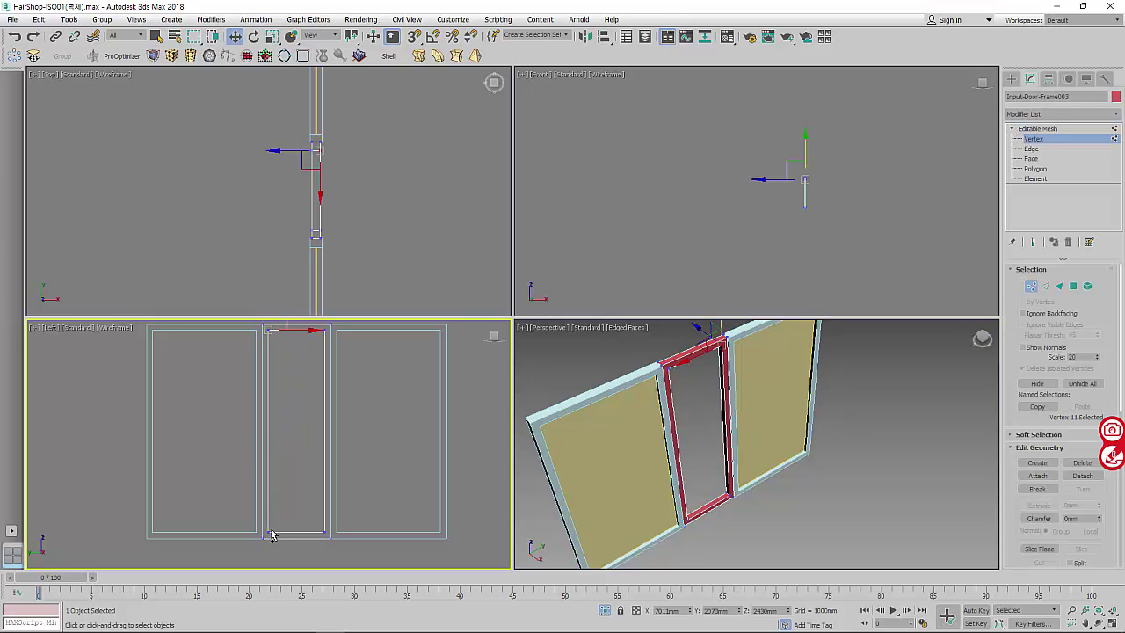
ctrl+click(265, 533)
middle_drag(304, 435, 310, 451)
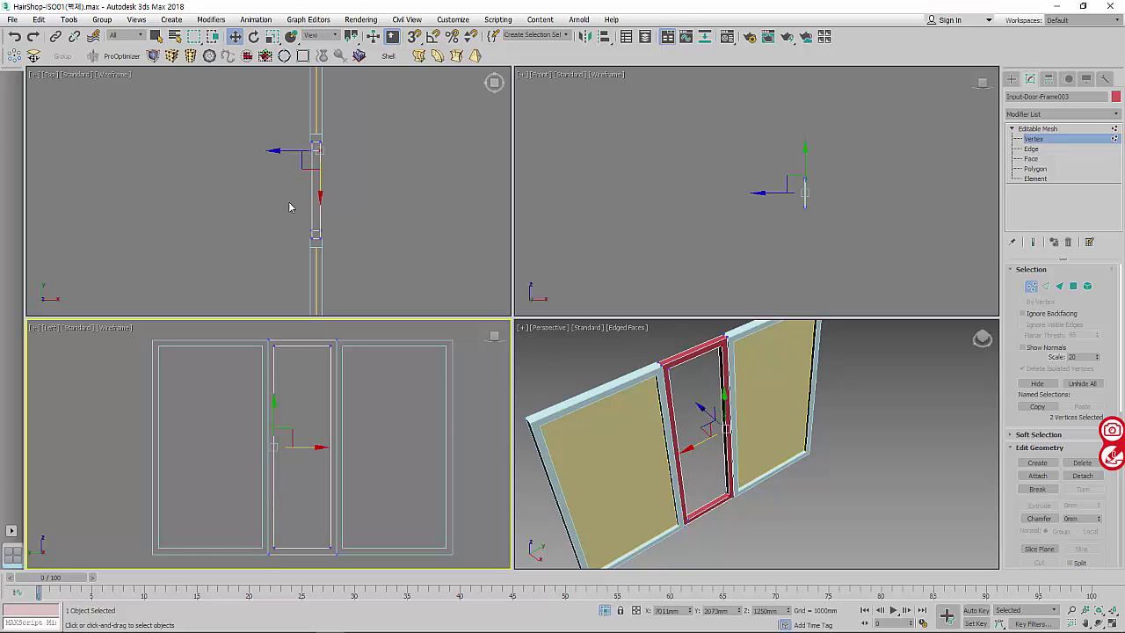
scroll(294, 208, up, 5)
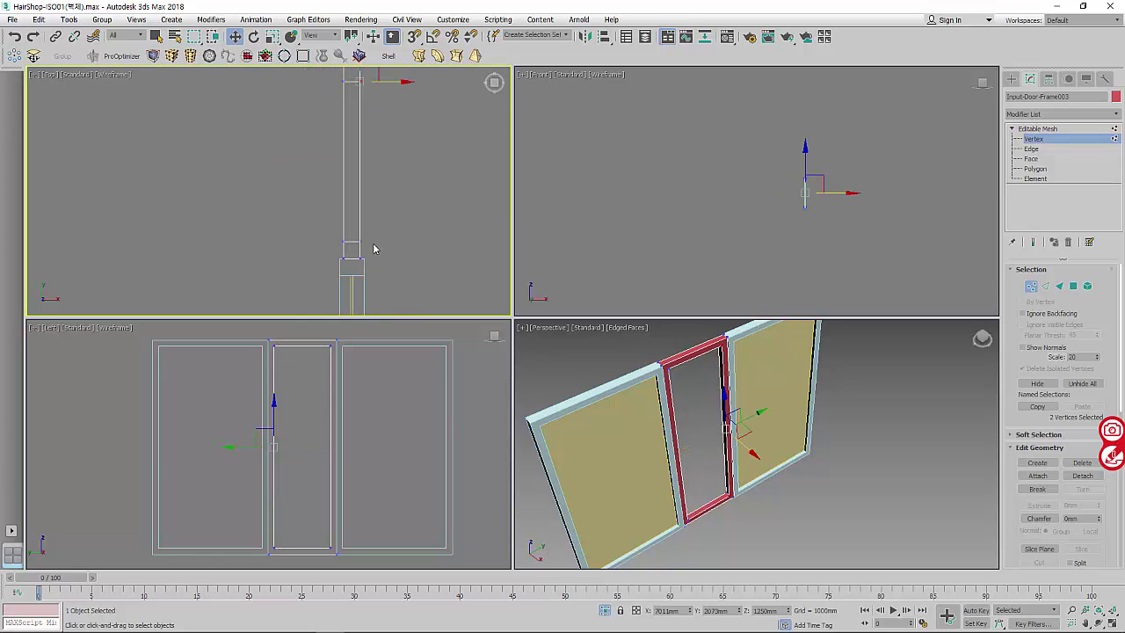
drag(374, 246, 256, 208)
drag(353, 237, 355, 212)
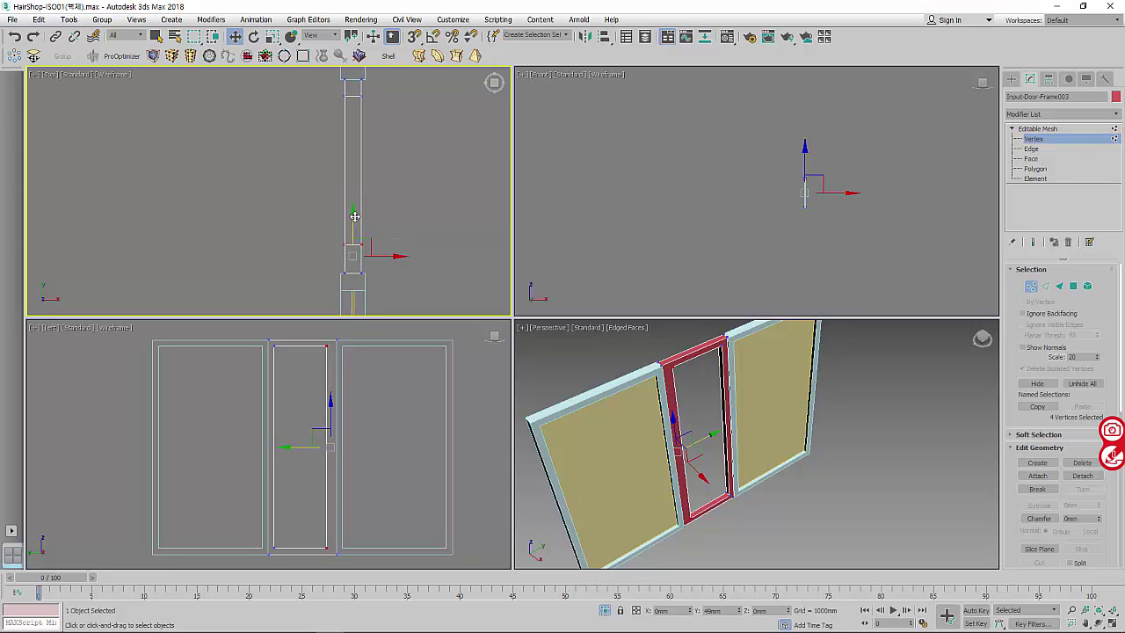
click(420, 244)
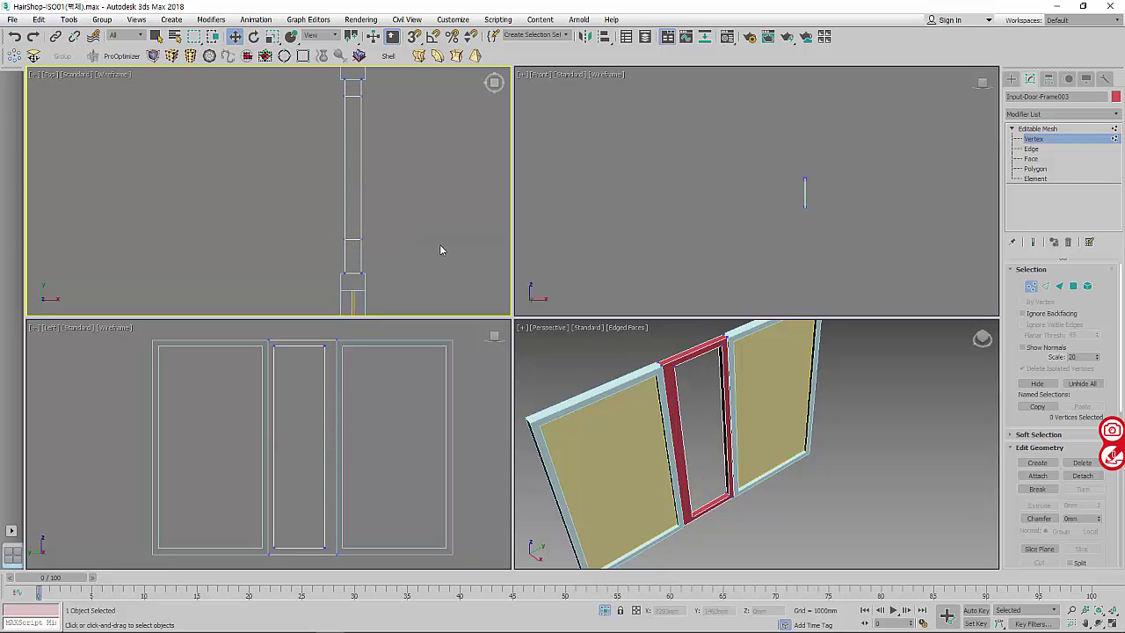
- Centre the frame's pivot on the object using Affect Pivot Only
click(1064, 129)
click(1048, 78)
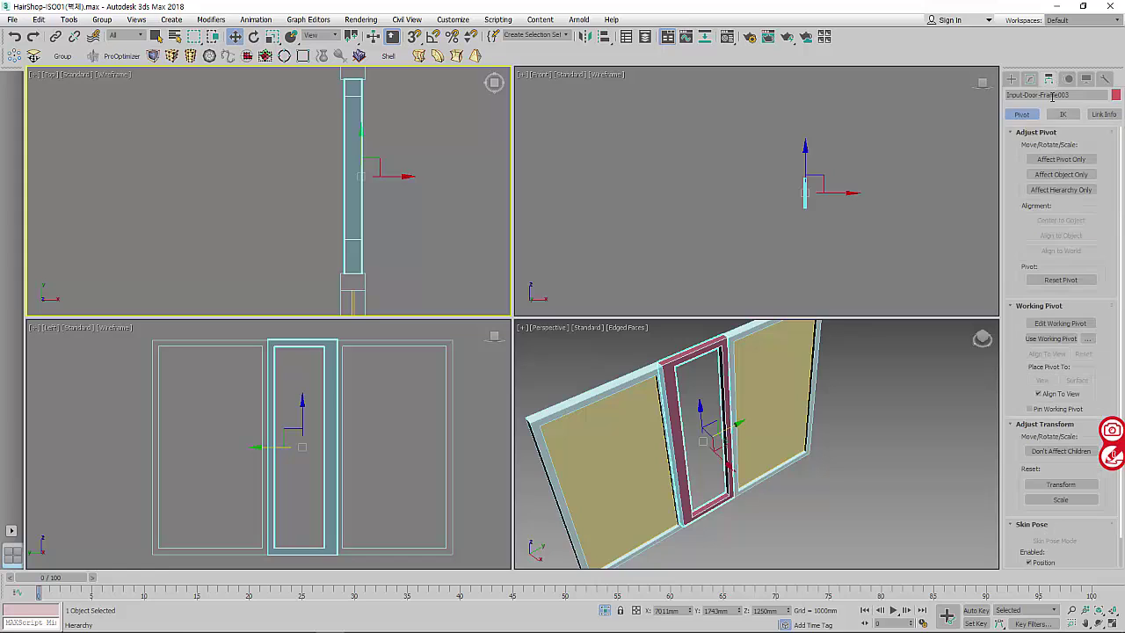
click(1061, 159)
click(1060, 221)
click(1011, 78)
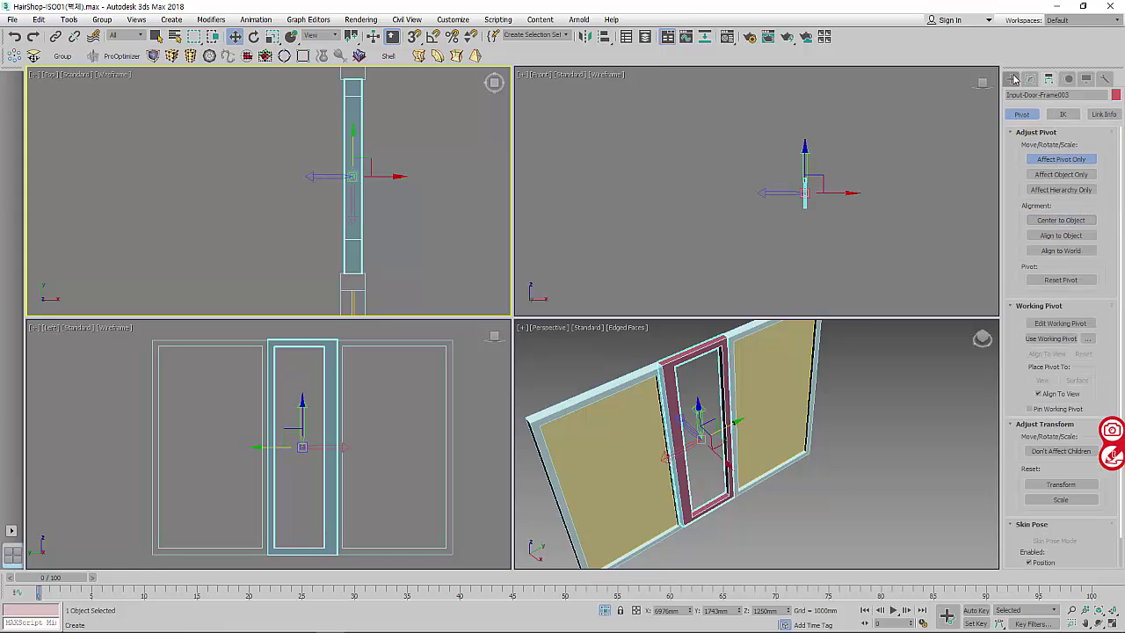
- Draw a 2360 x 589 mm rectangle inside the center frame opening and add an Extrude modifier
click(1083, 160)
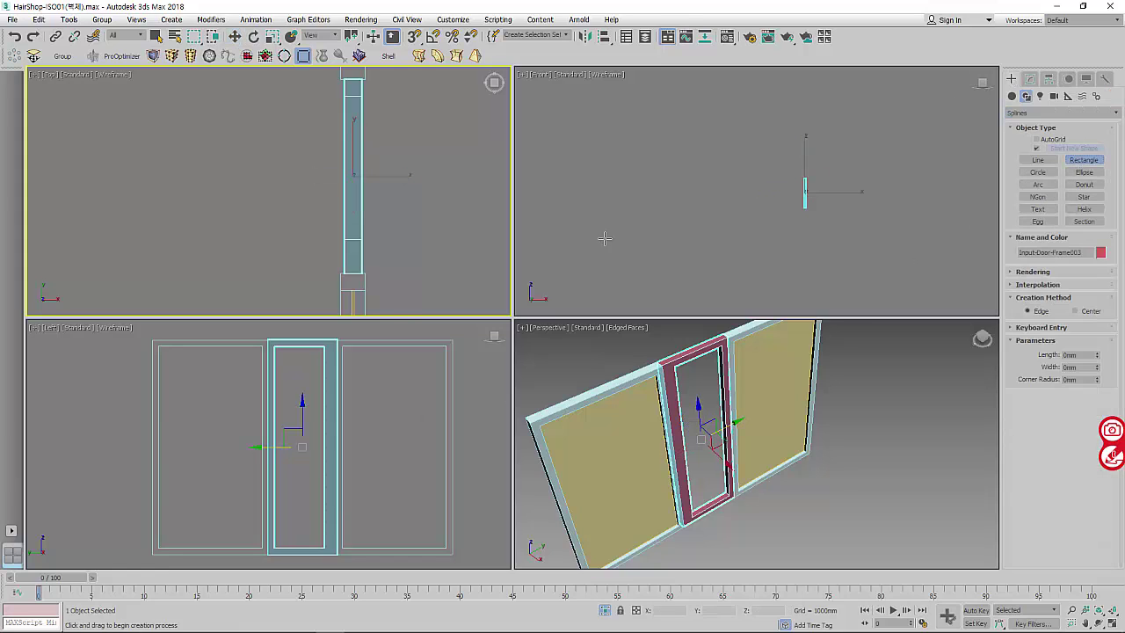
click(299, 351)
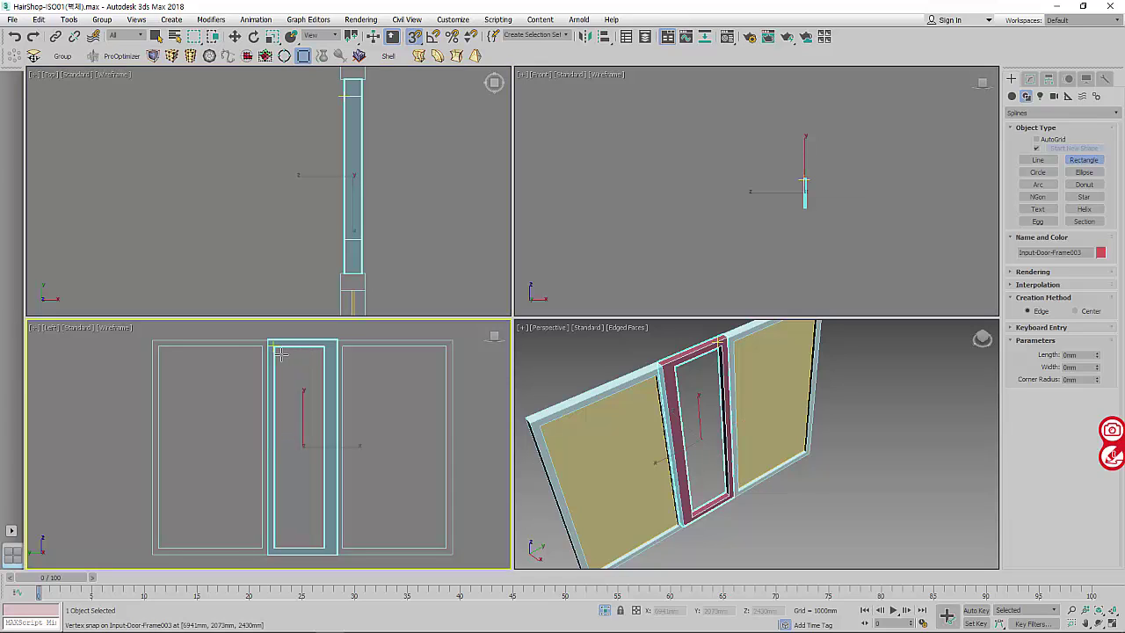
drag(275, 346, 324, 546)
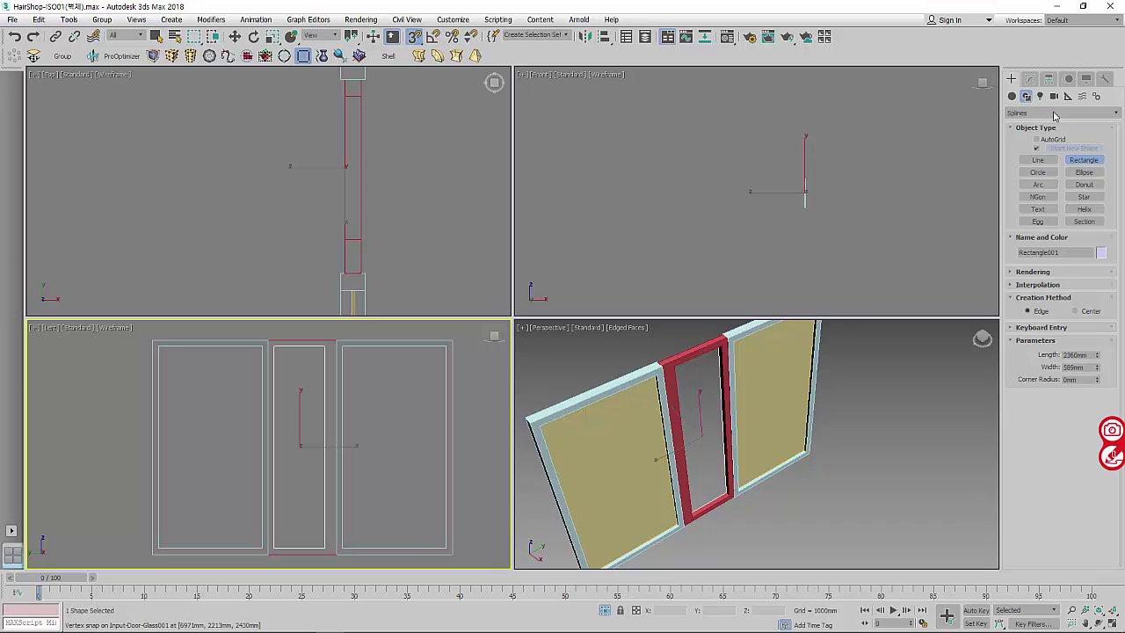
key(w)
click(1062, 116)
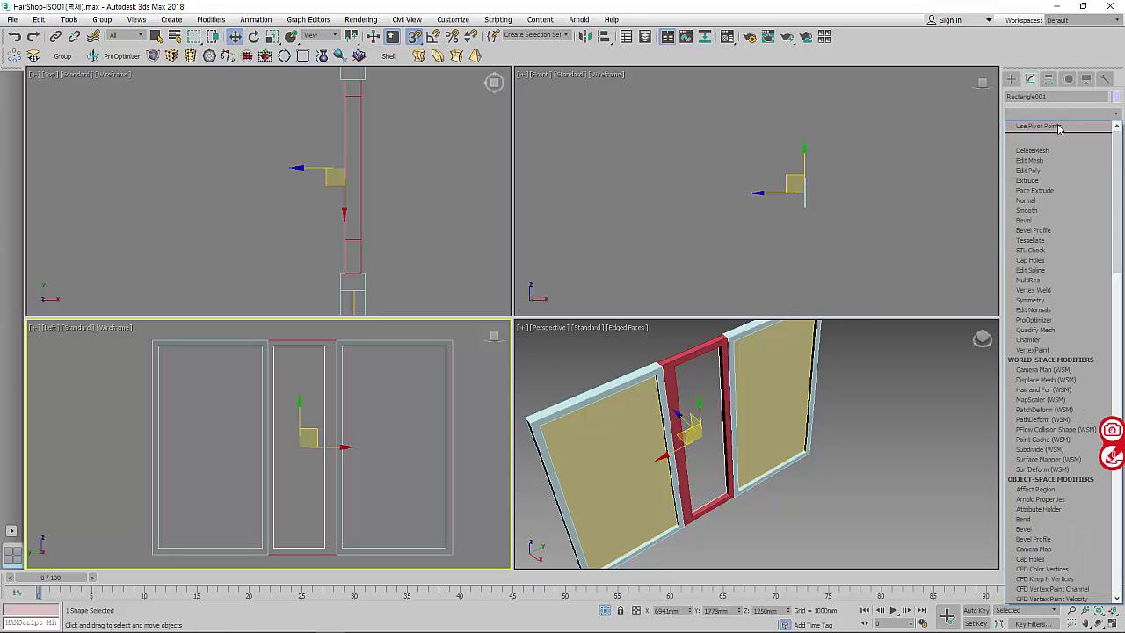
click(1056, 146)
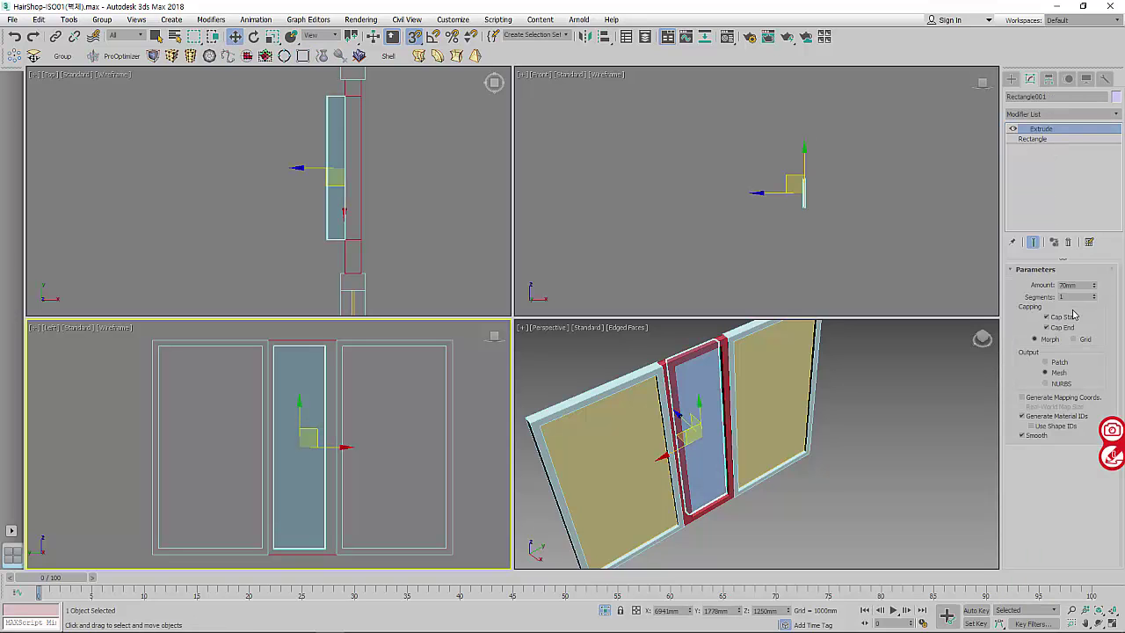
double_click(1072, 284)
- Set the panel's extrusion to 10mm and centre it on the door frame with Align
text(10)
key(Return)
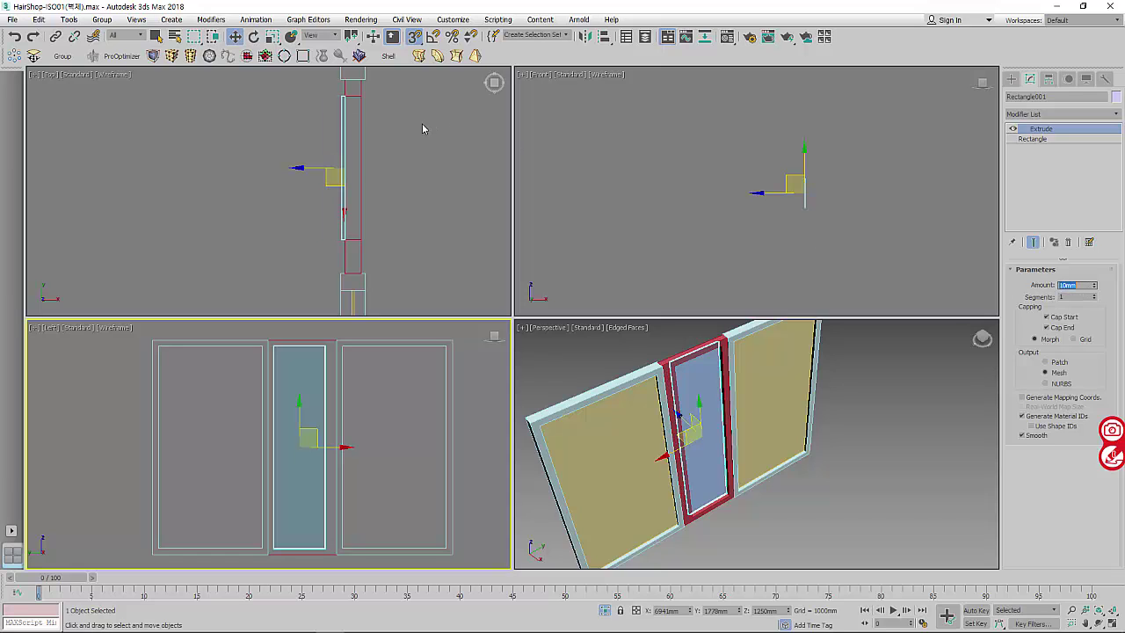
right_click(419, 132)
click(604, 36)
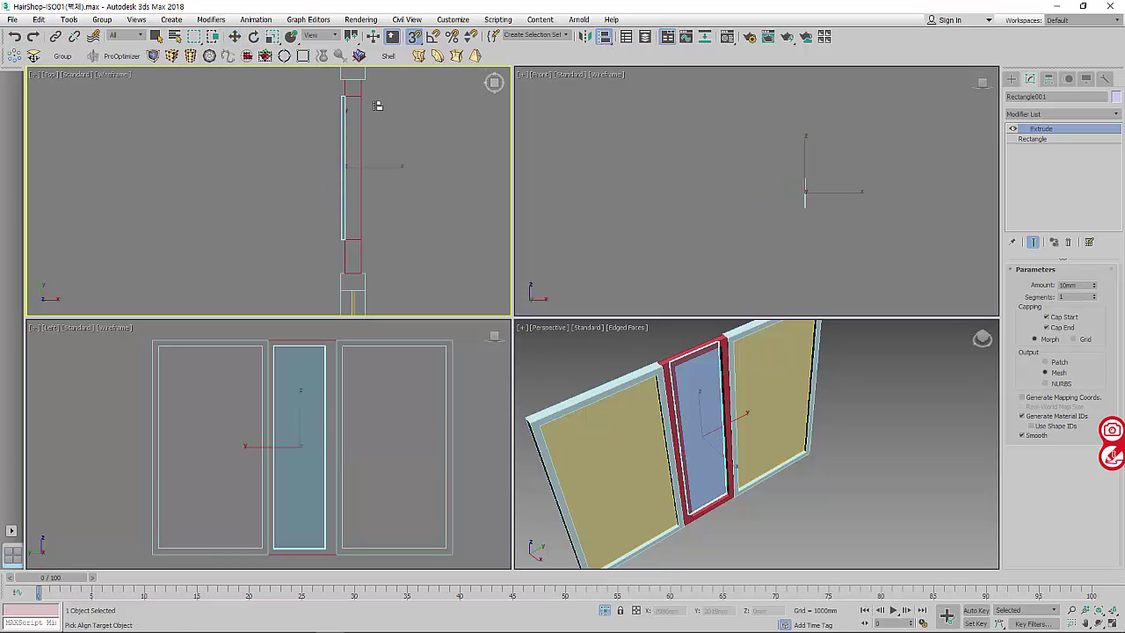
click(360, 102)
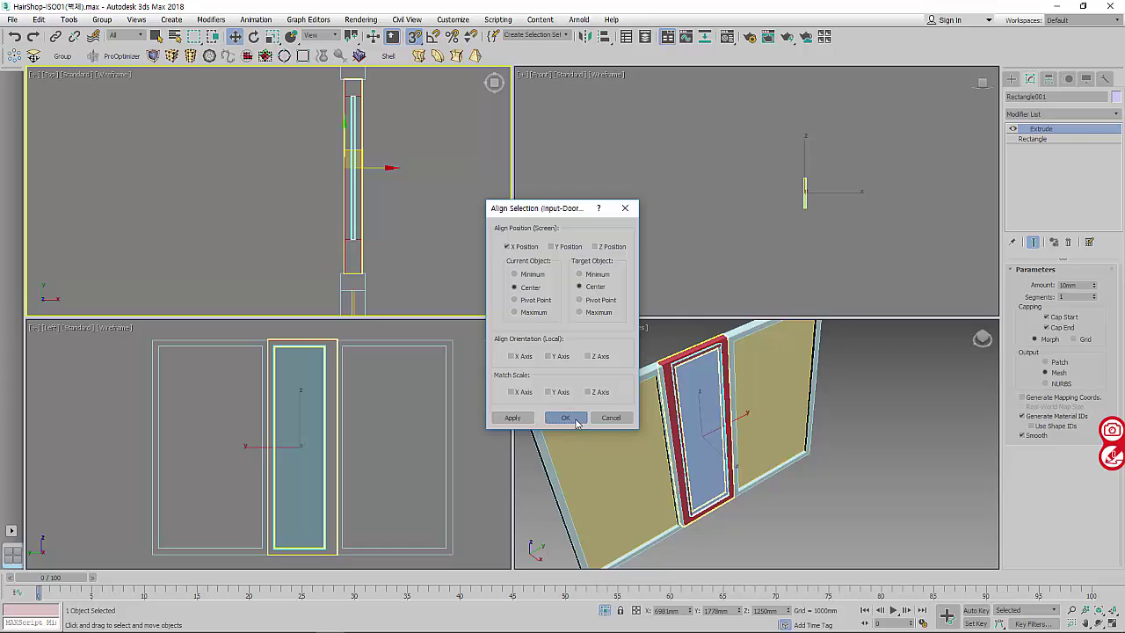
click(572, 415)
- Rename the panel Input-Door-Glass003 and collapse it to an editable mesh
middle_drag(629, 434, 691, 441)
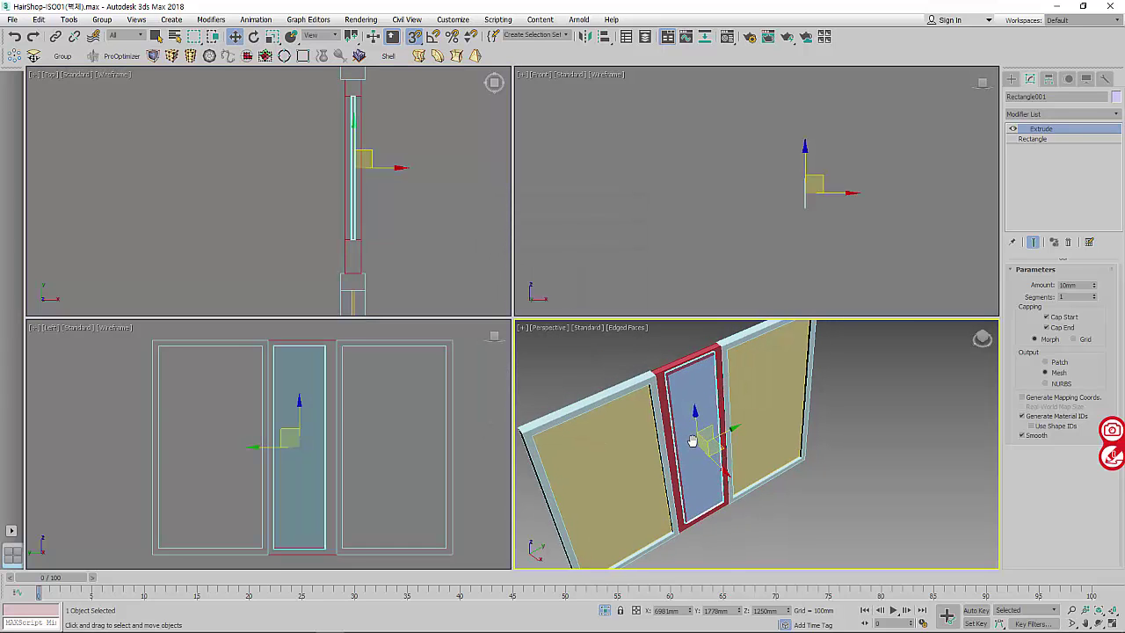
click(1046, 97)
text(Input-Door-Frame001)
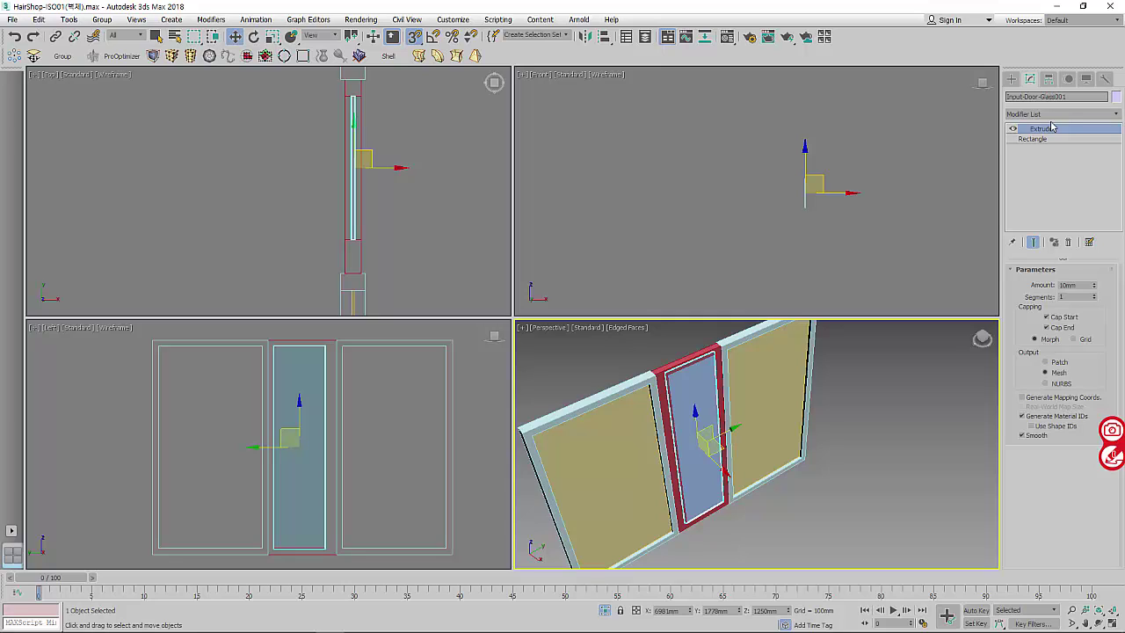
right_click(1077, 189)
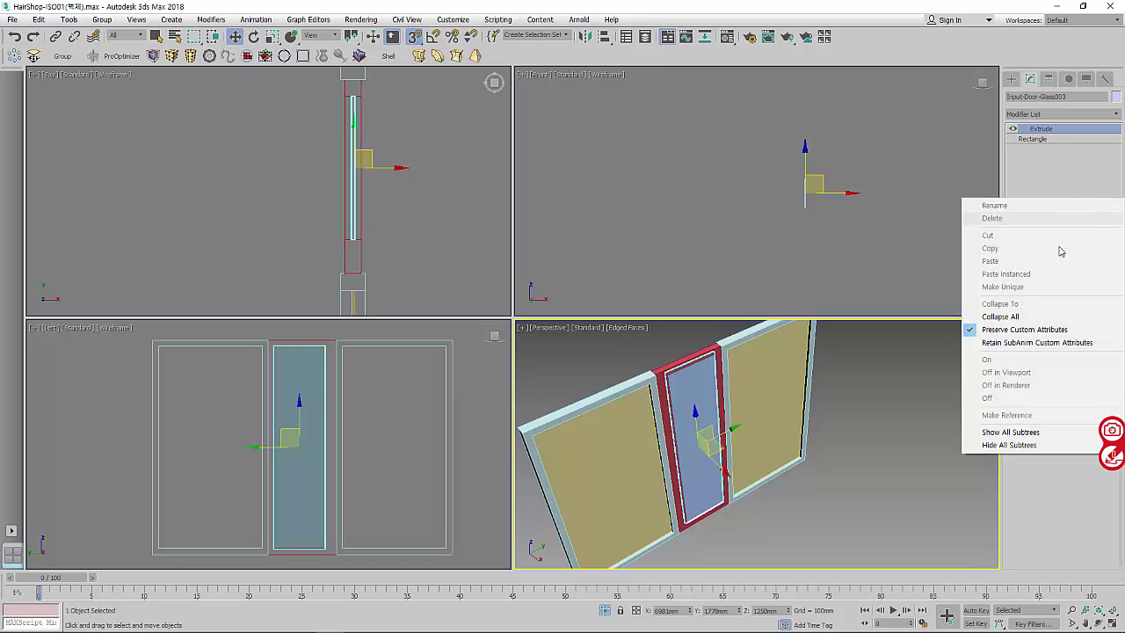
click(993, 316)
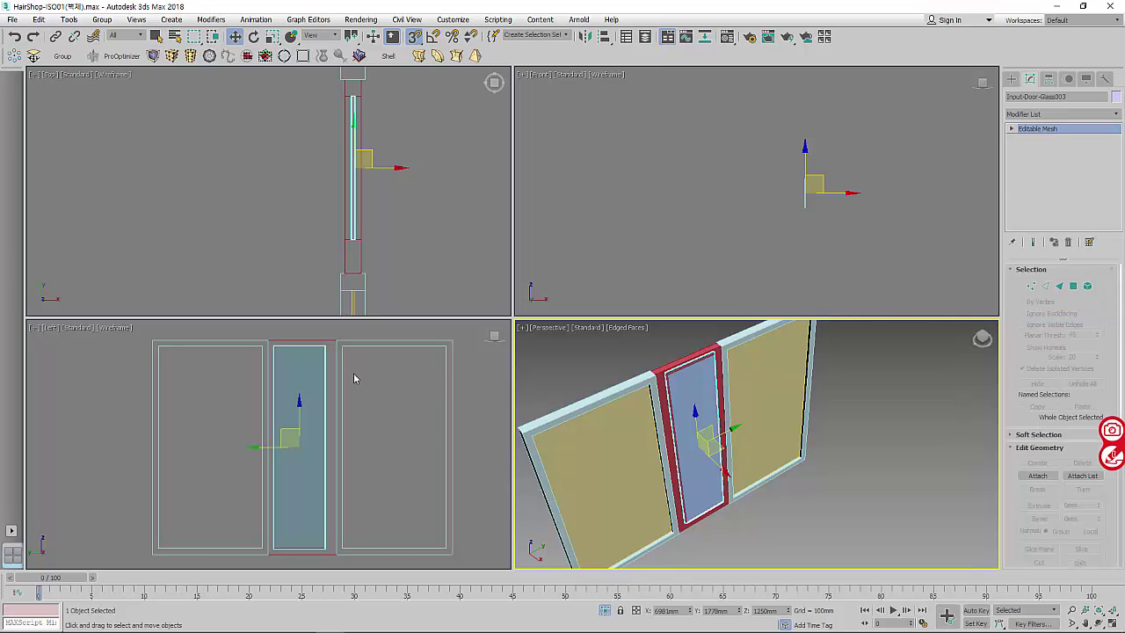
- Flip the side view to the opposite side, select the door frame, and frame it in front view
middle_drag(423, 419, 351, 415)
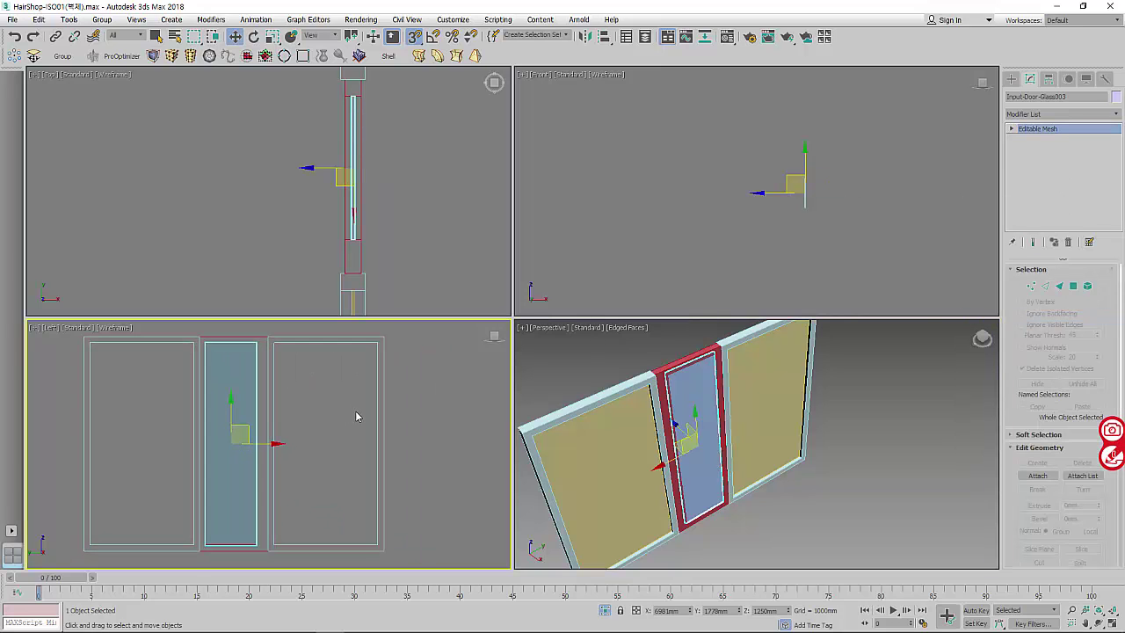
key(v)
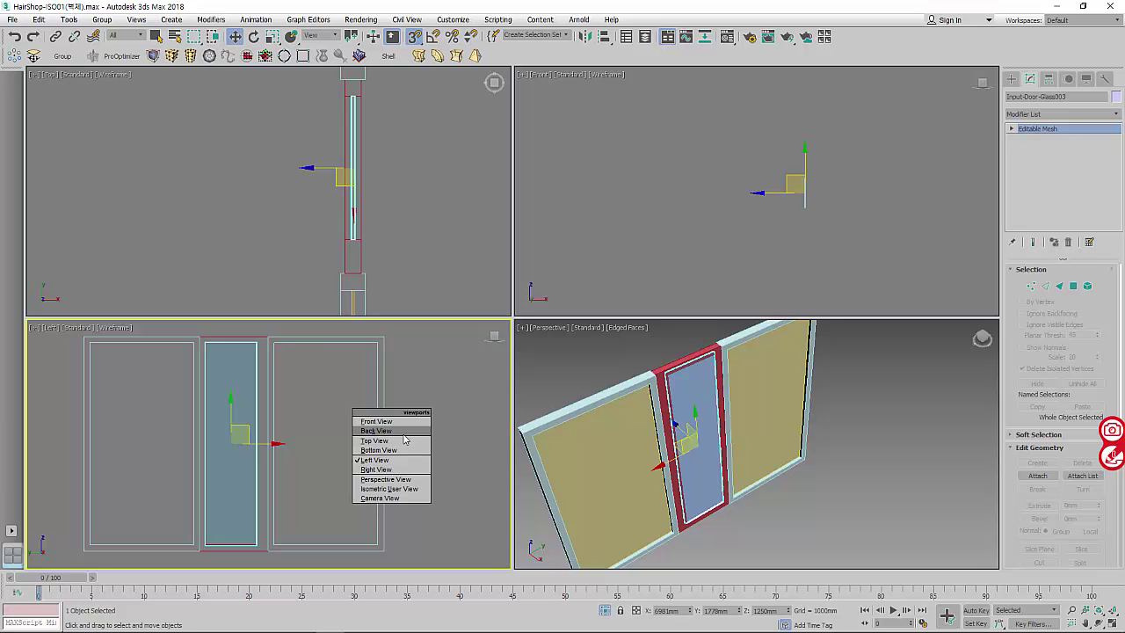
click(376, 469)
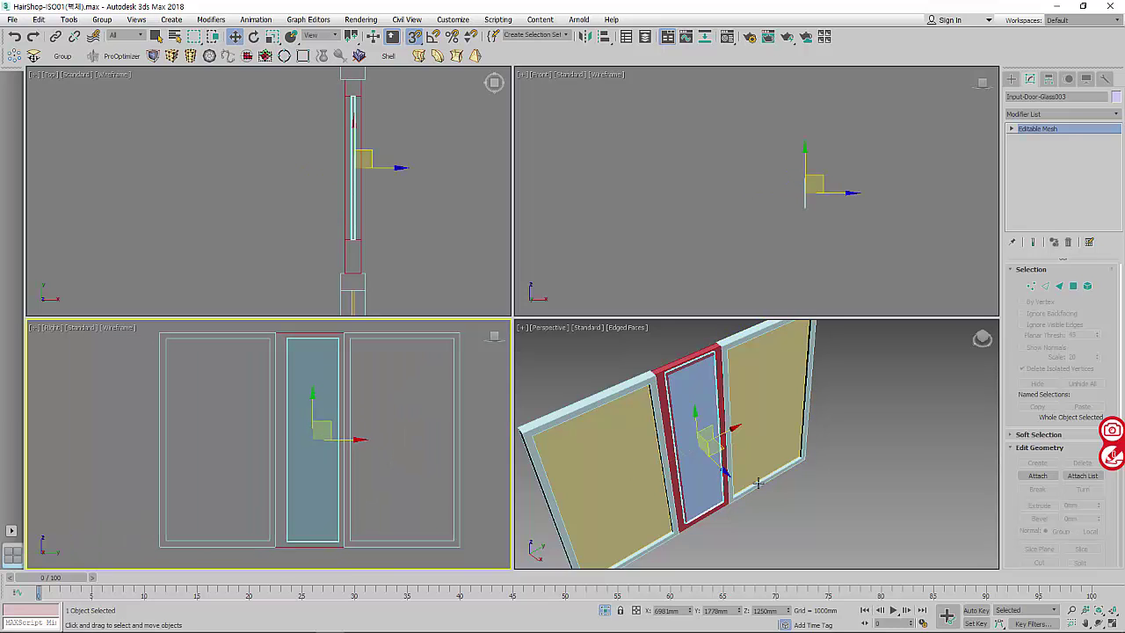
alt+middle_drag(757, 482, 703, 440)
scroll(653, 400, up, 5)
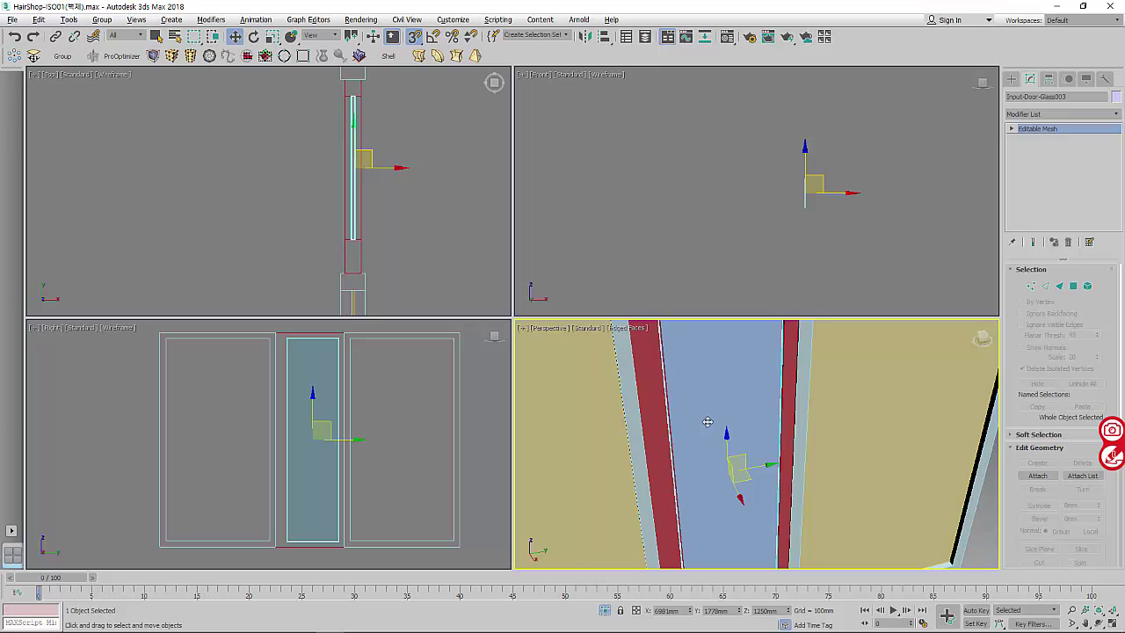
click(653, 400)
middle_drag(379, 431, 382, 417)
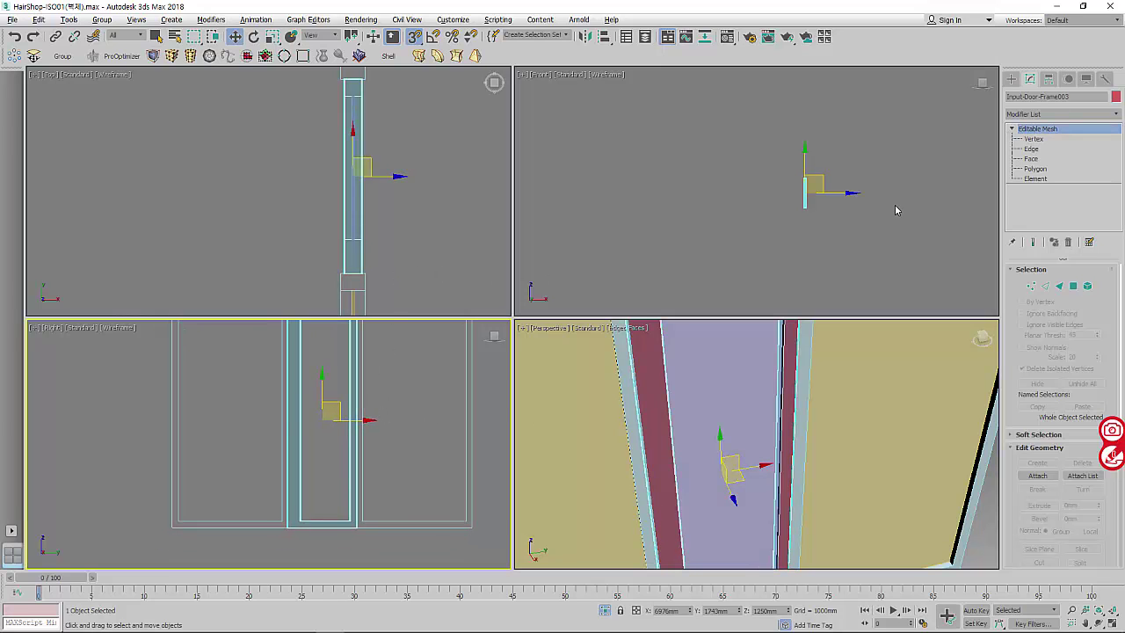
middle_drag(895, 210, 705, 185)
- Draw a snapped rectangle beside the frame sized 400mm by 150mm
click(1011, 79)
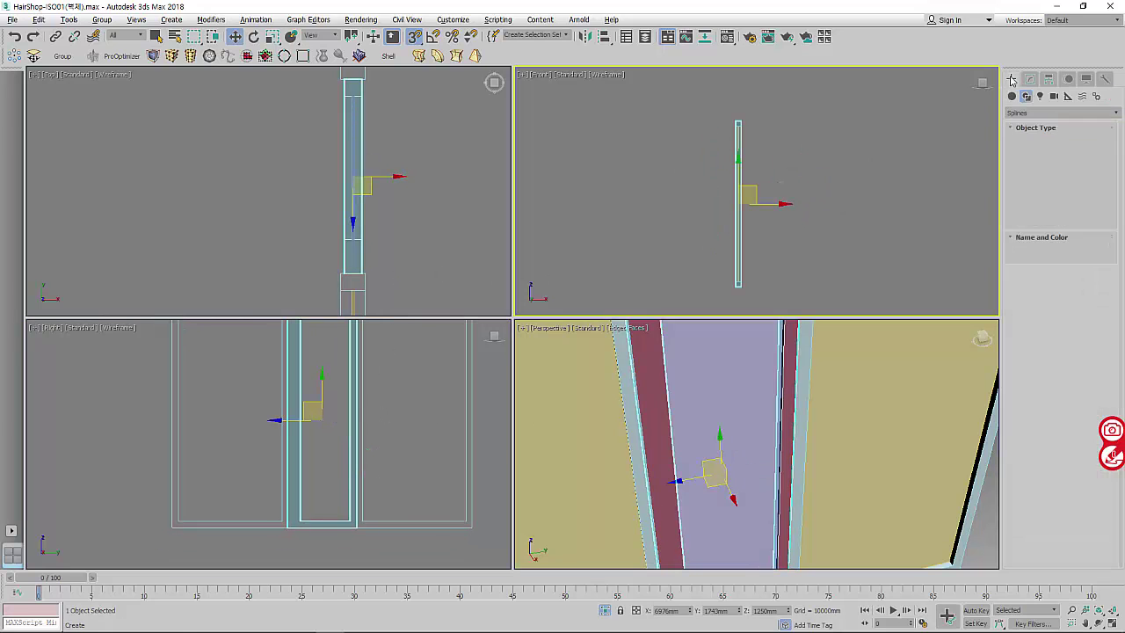
click(1025, 95)
click(1083, 159)
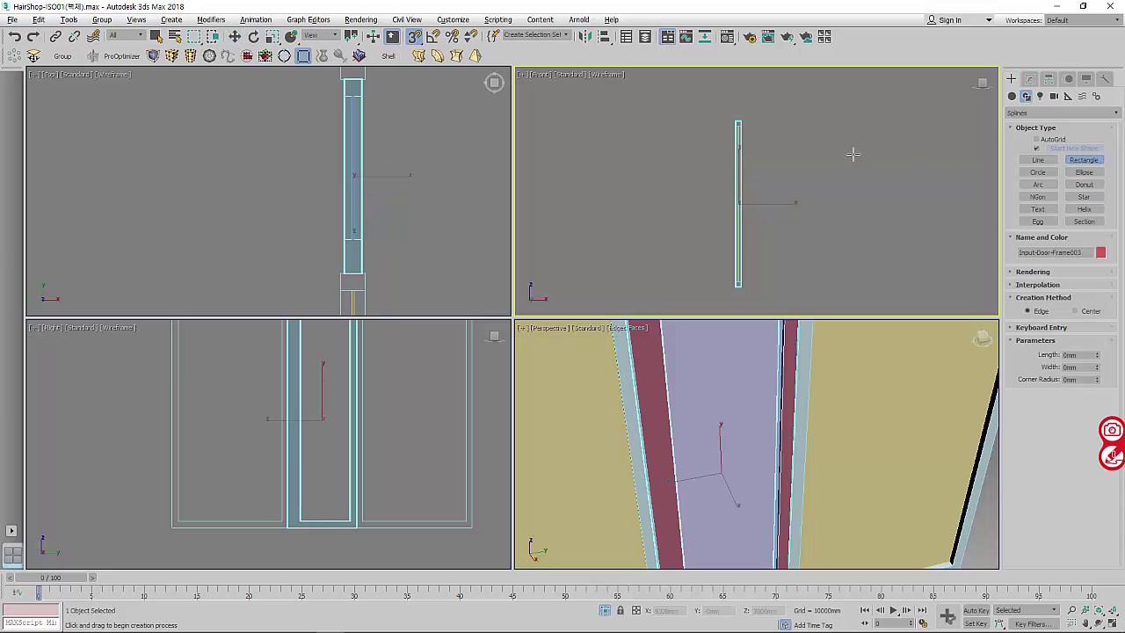
click(414, 38)
drag(742, 176, 755, 216)
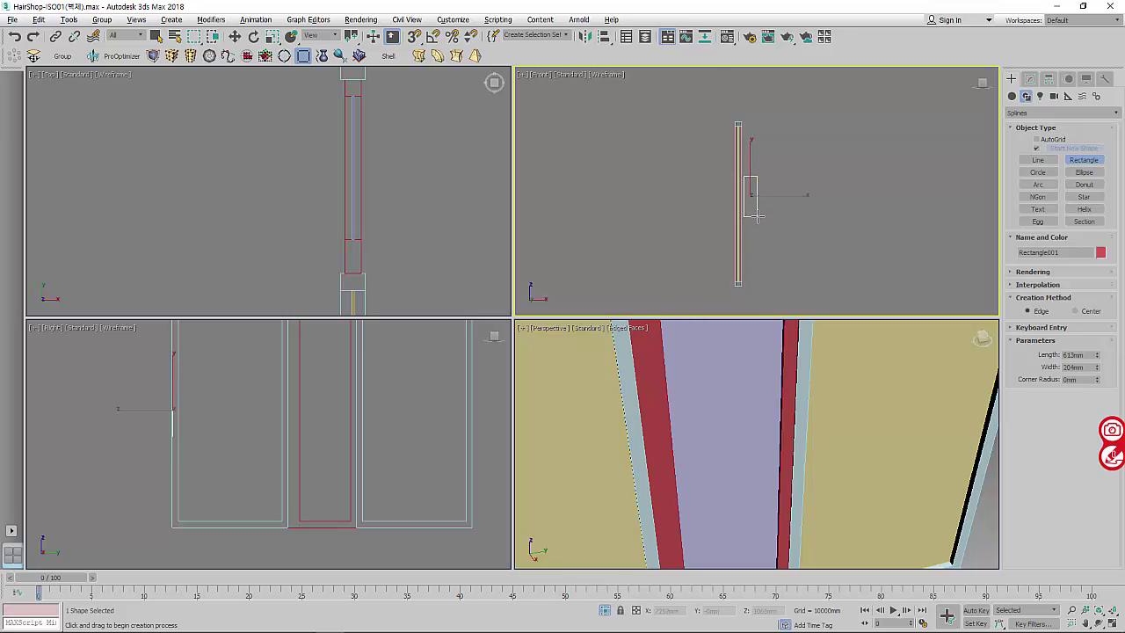
scroll(764, 200, up, 3)
double_click(1083, 354)
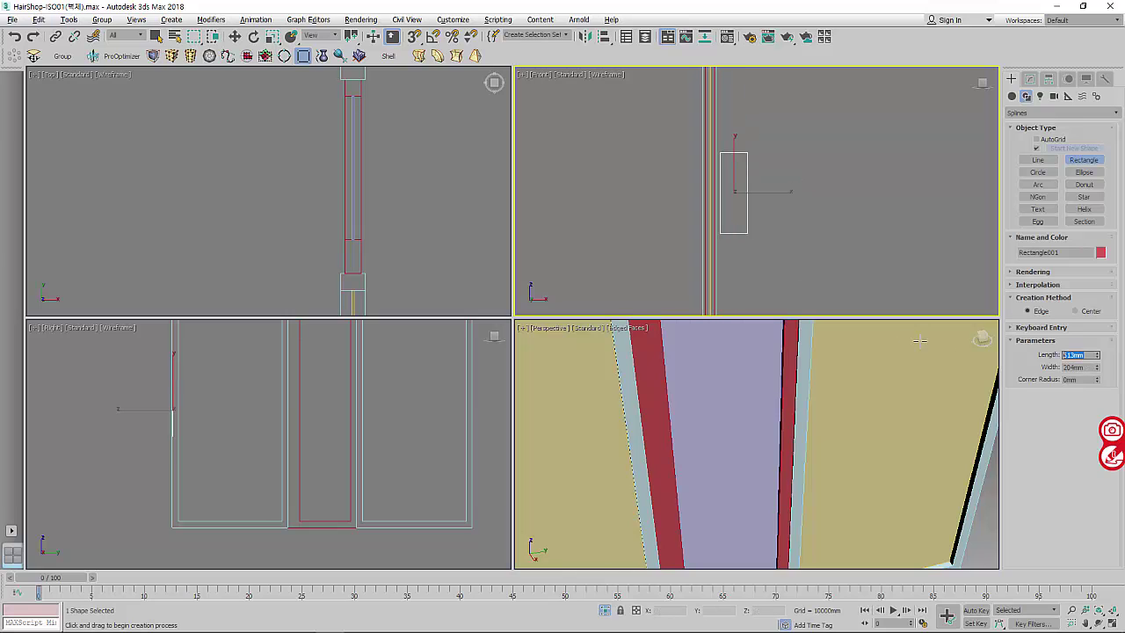
text(400)
key(Return)
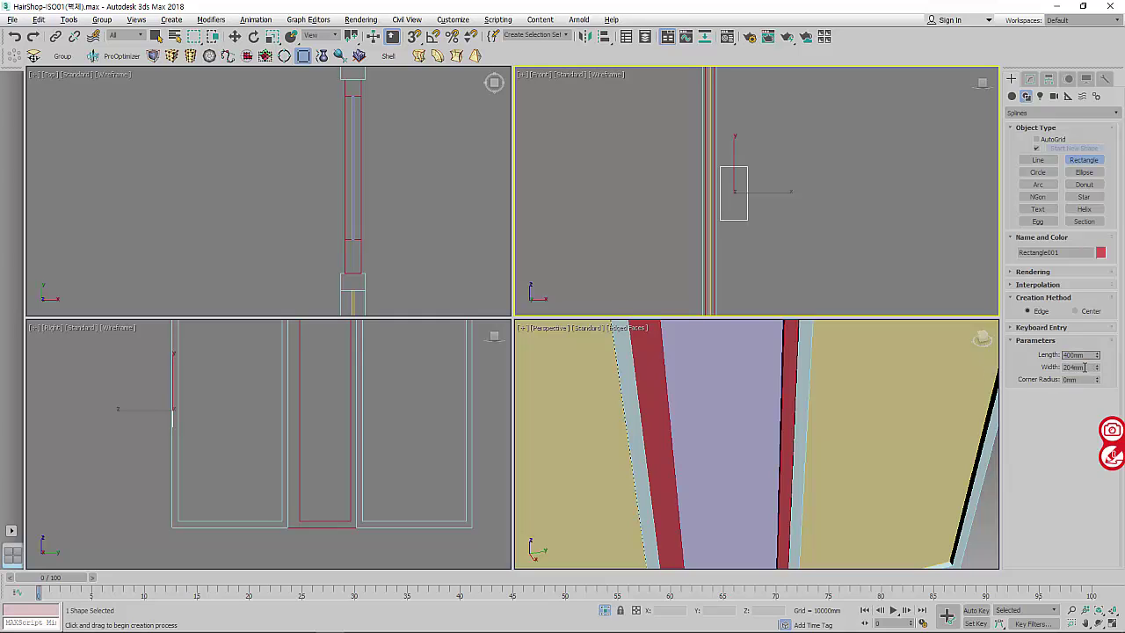
double_click(1084, 367)
text(150)
key(Return)
right_click(803, 251)
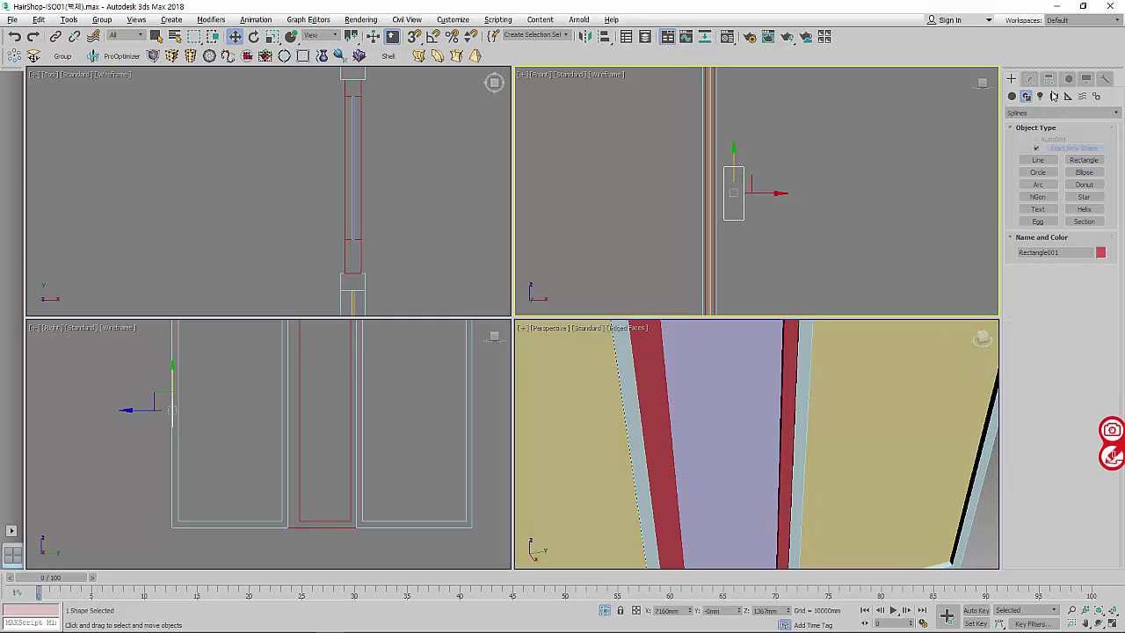
- Convert the rectangle to an editable spline and delete its left segment
click(1030, 79)
right_click(1045, 132)
click(1057, 218)
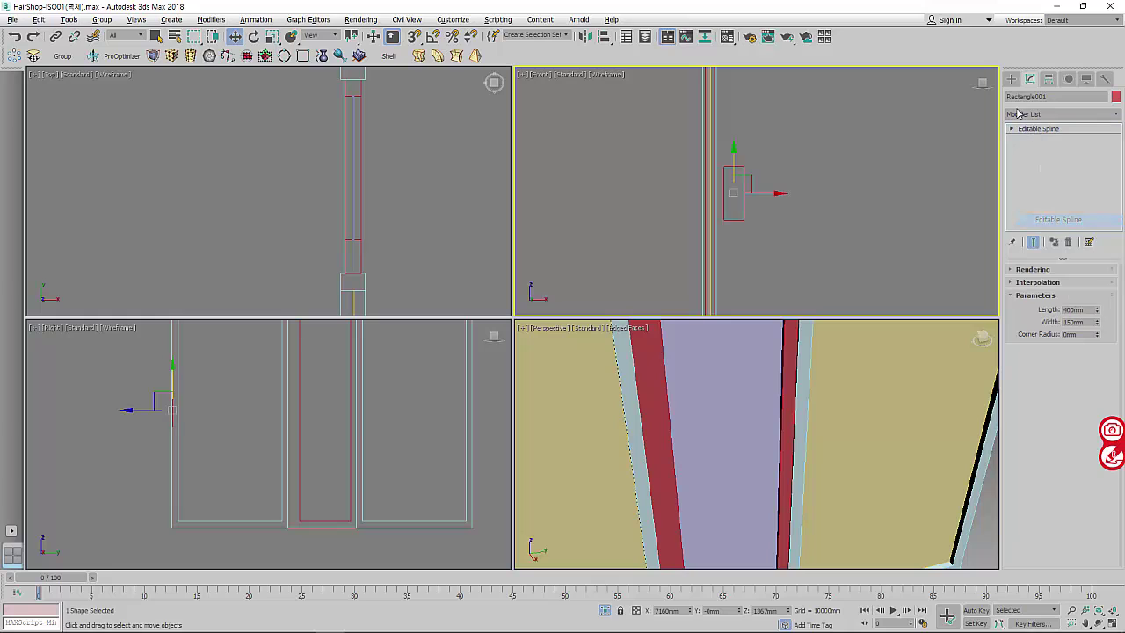
click(1011, 128)
click(1037, 149)
click(743, 193)
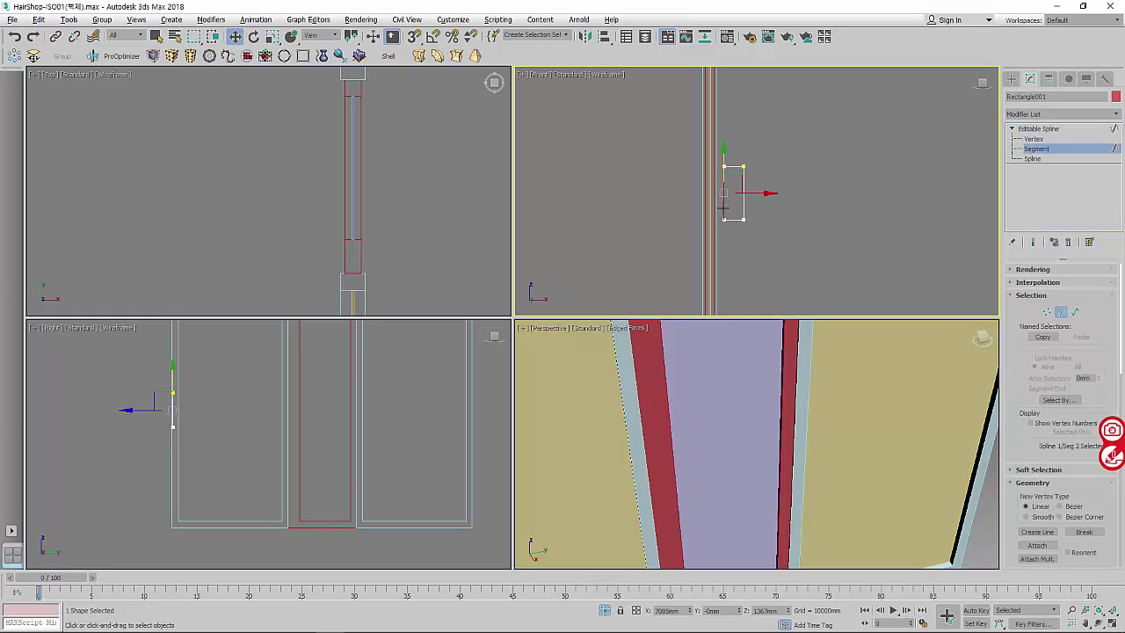
click(773, 221)
scroll(774, 222, up, 2)
middle_drag(773, 222, 780, 246)
scroll(780, 246, up, 1)
key(1)
- Fillet the two right corner vertices into a smooth curve
drag(766, 98, 708, 255)
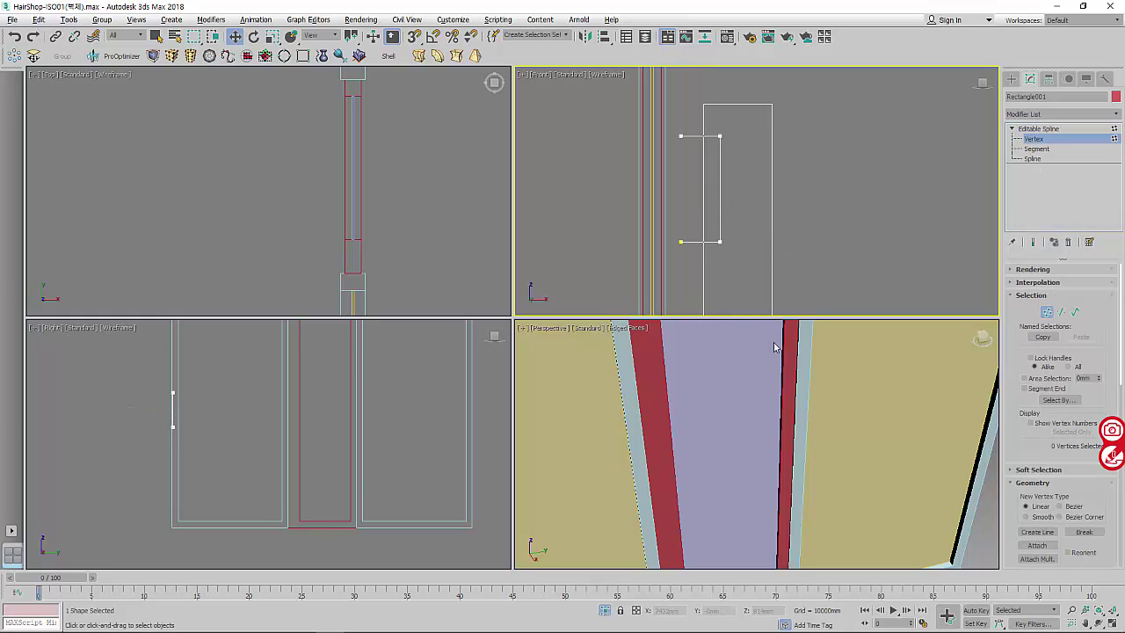
scroll(1023, 380, down, 5)
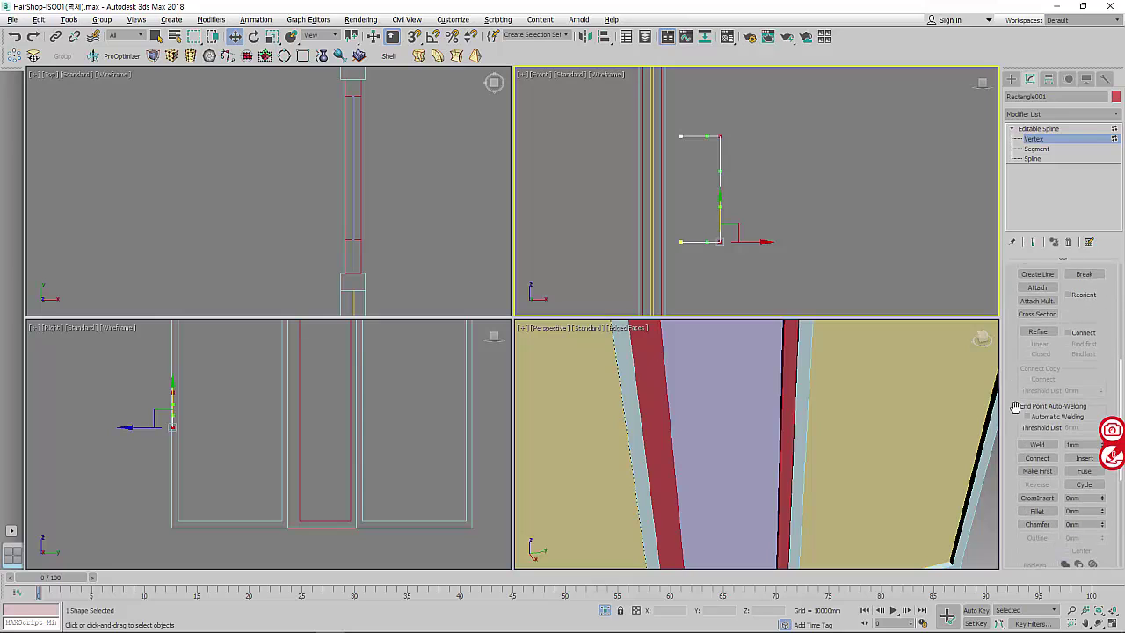
click(1037, 511)
drag(723, 133, 726, 100)
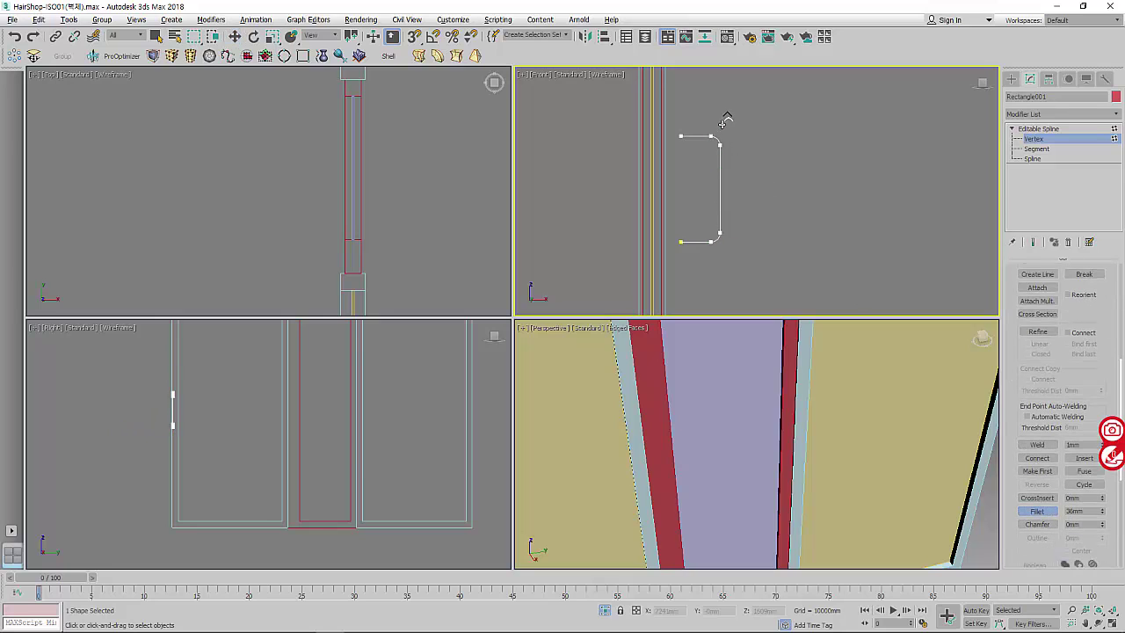
key(w)
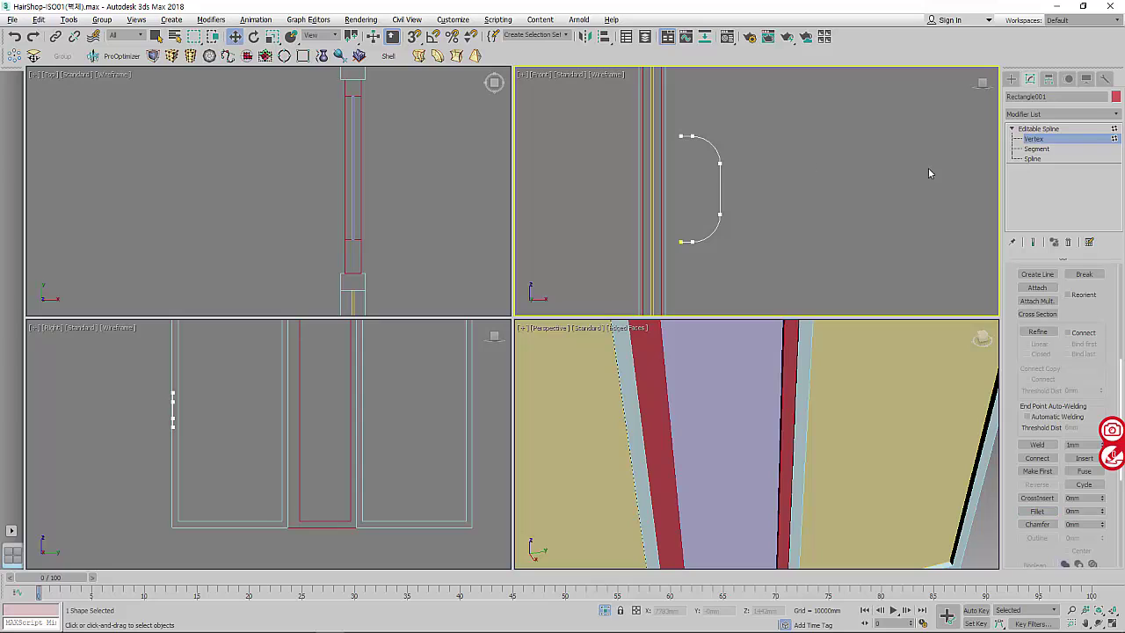
click(1046, 129)
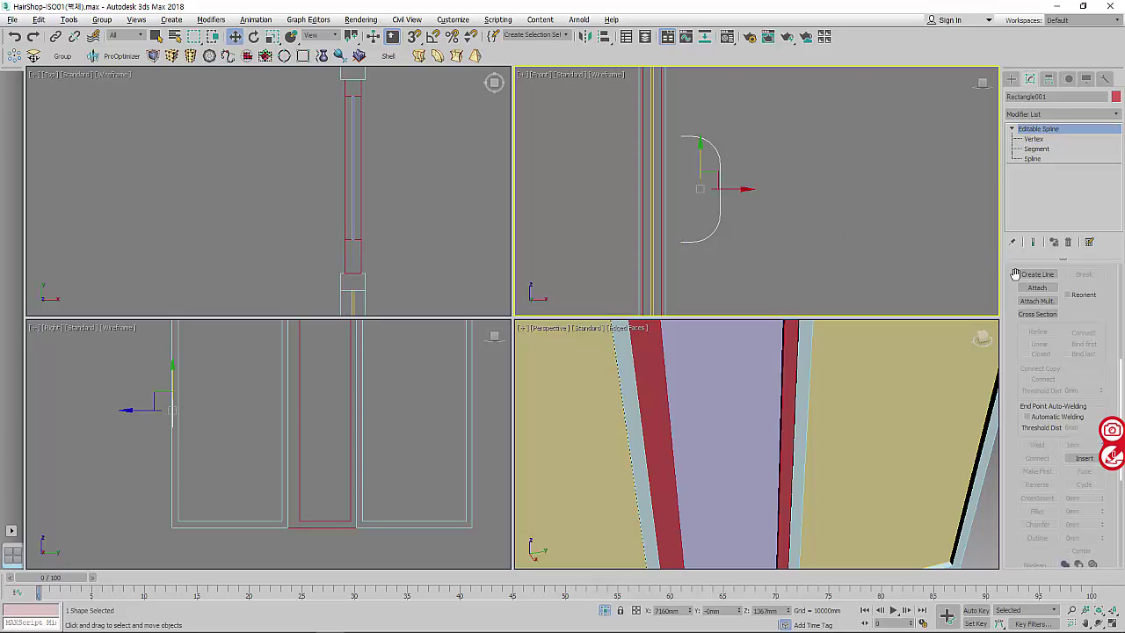
- Enable the spline's rendering in renderer and viewport with 20mm thickness
scroll(1012, 286, up, 5)
click(1033, 269)
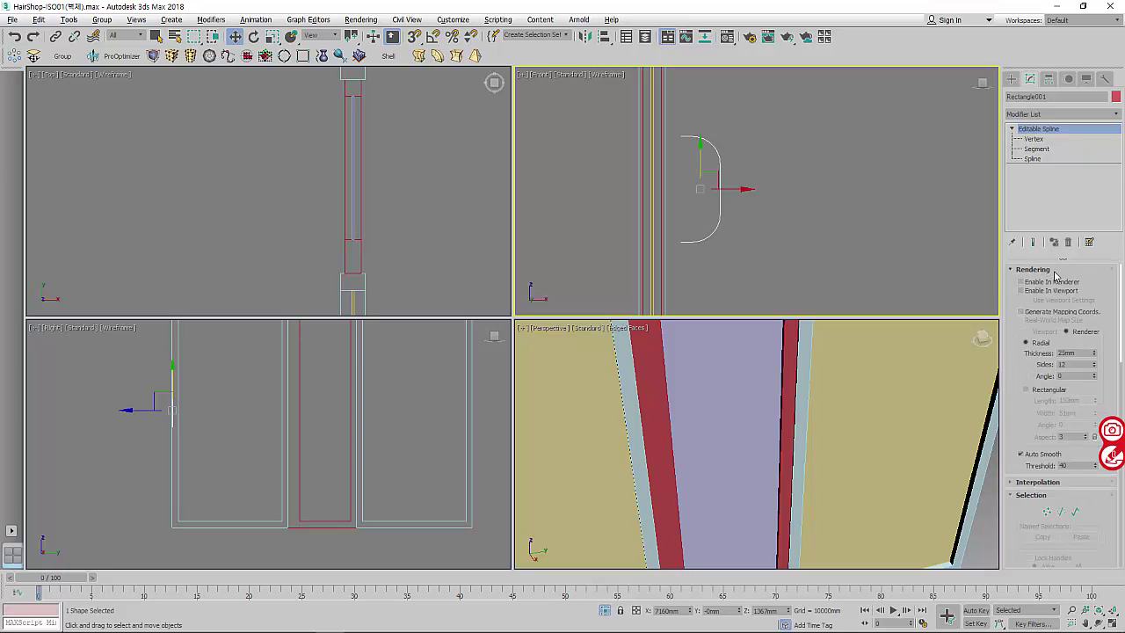
click(1051, 281)
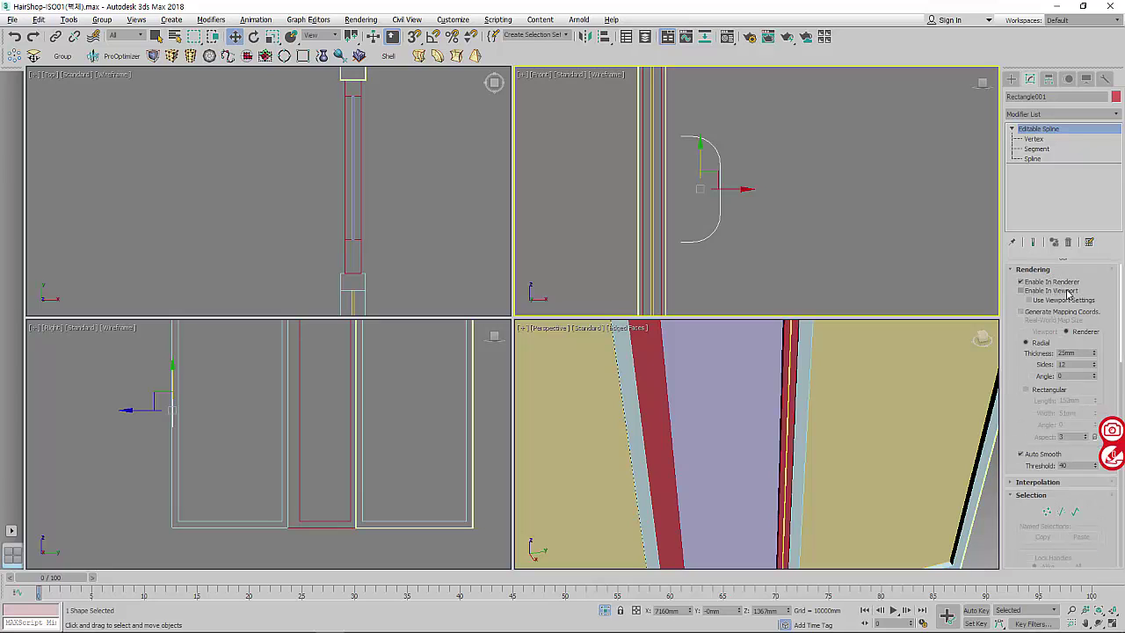
click(1065, 290)
double_click(1086, 352)
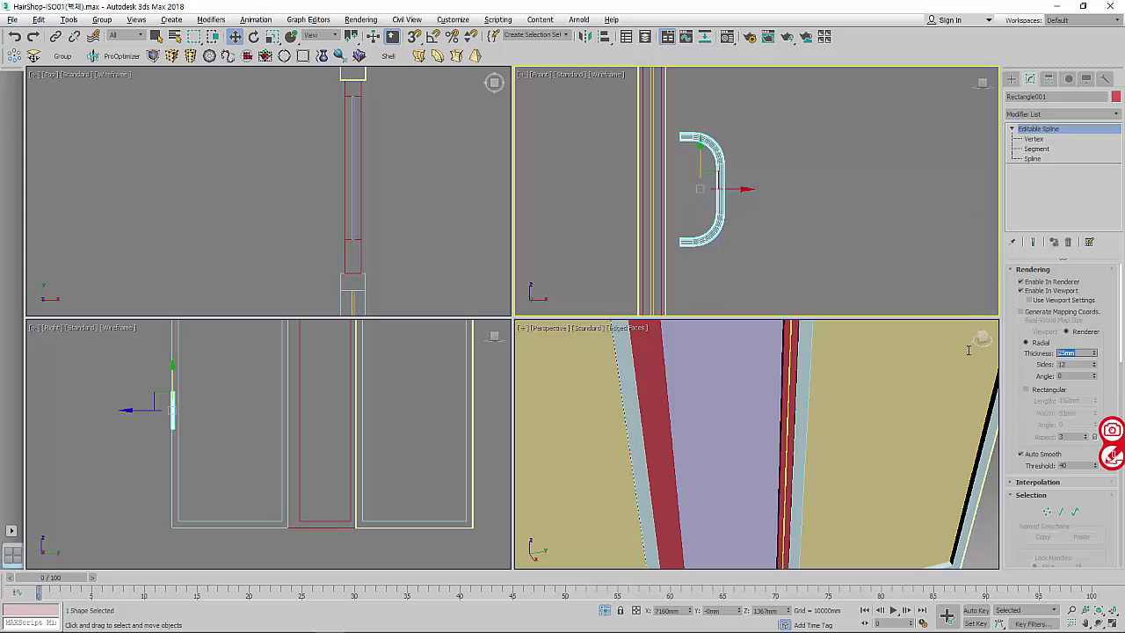
text(20)
key(Return)
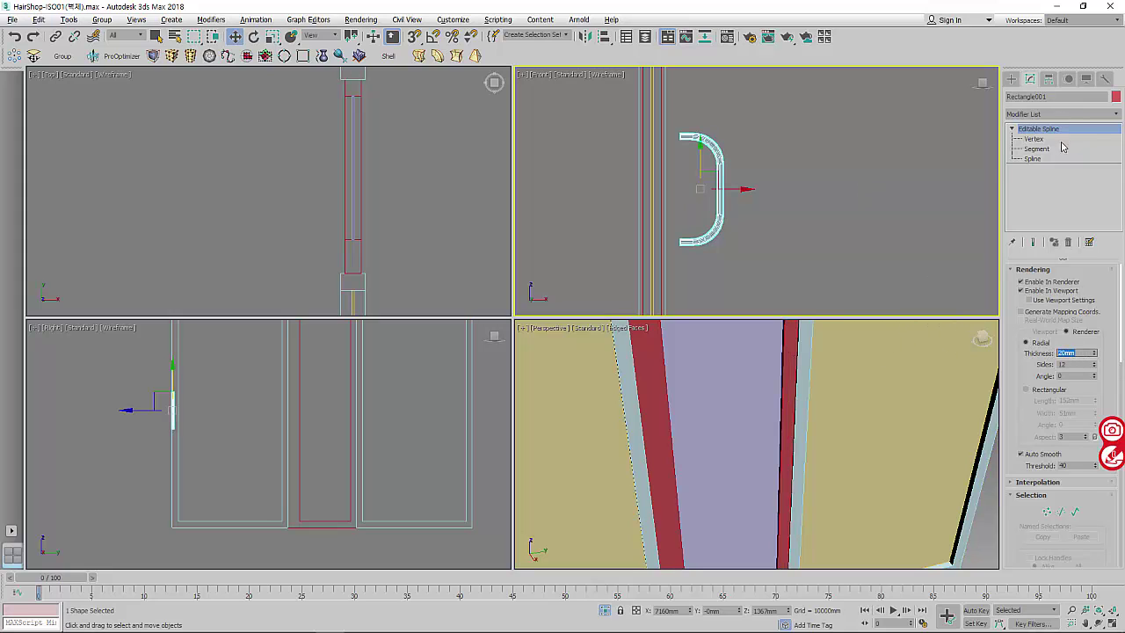
- Convert the tubular handle to an editable mesh and zoom the views to it
right_click(1051, 189)
click(1050, 251)
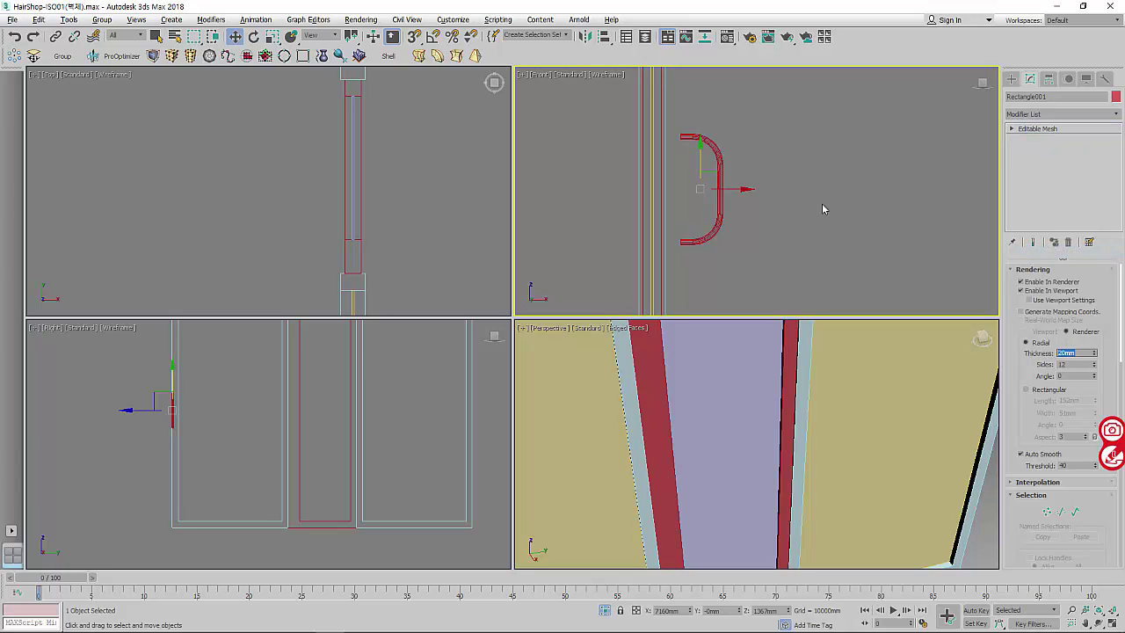
click(717, 417)
key(z)
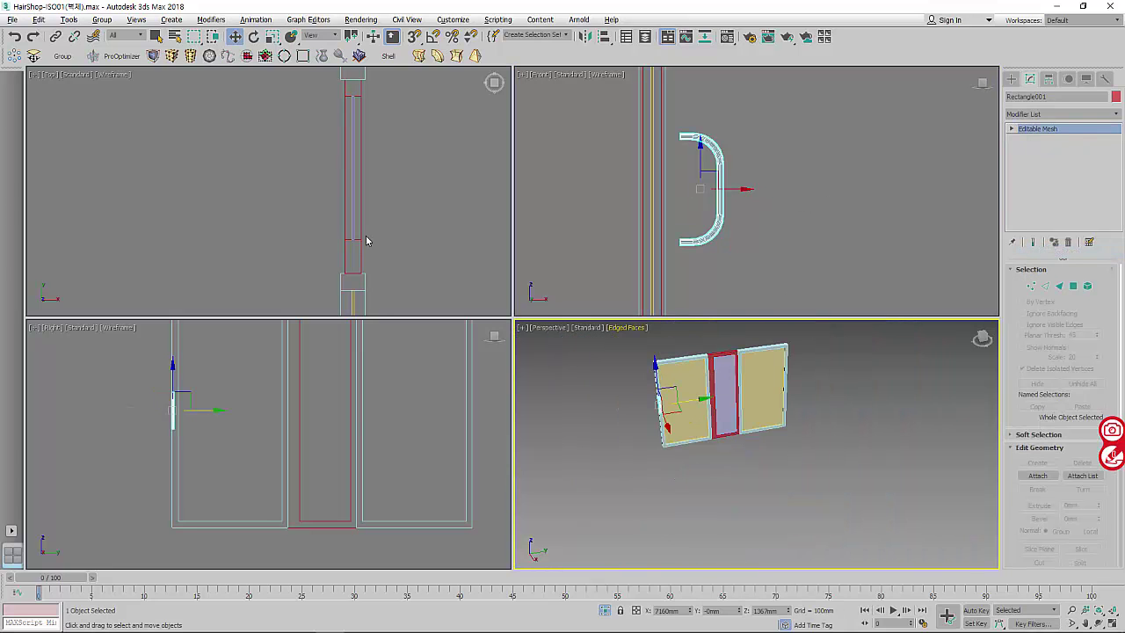
click(352, 203)
key(z)
scroll(360, 237, up, 2)
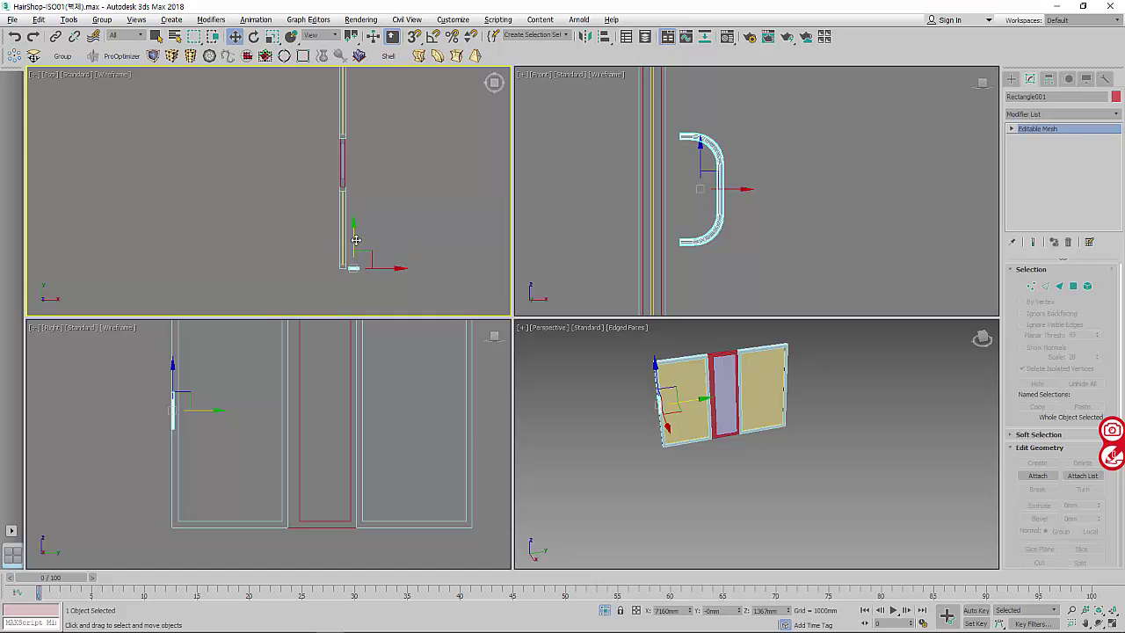
- Move the handle onto the centre door, sliding it against the door's face
drag(355, 235, 354, 176)
scroll(351, 181, up, 1)
scroll(352, 228, up, 1)
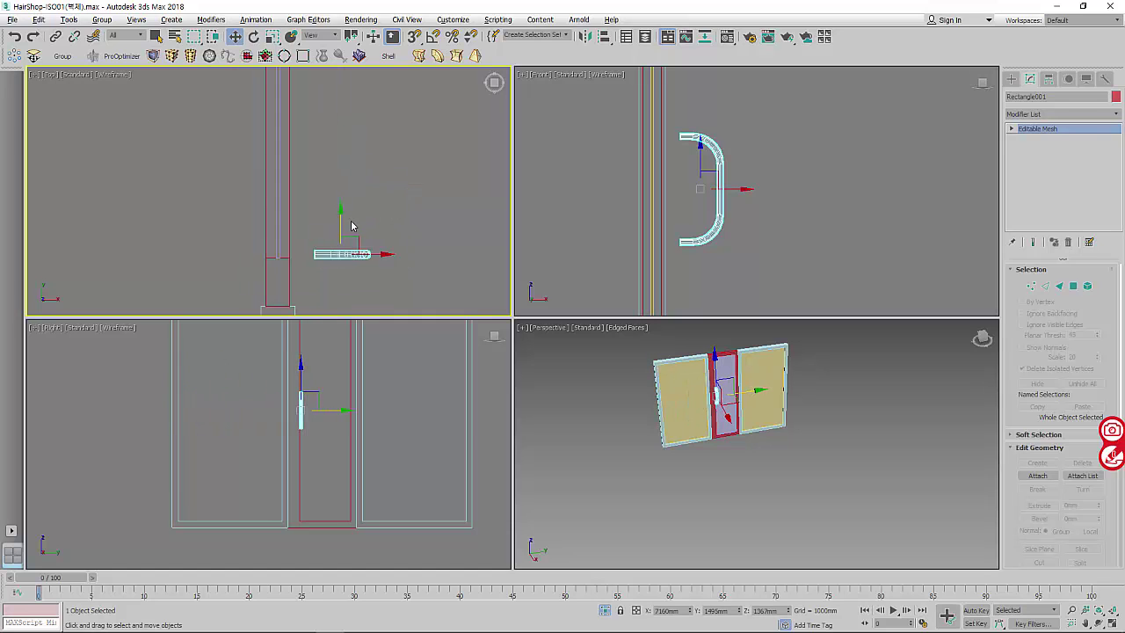
scroll(340, 218, up, 1)
drag(340, 218, 358, 260)
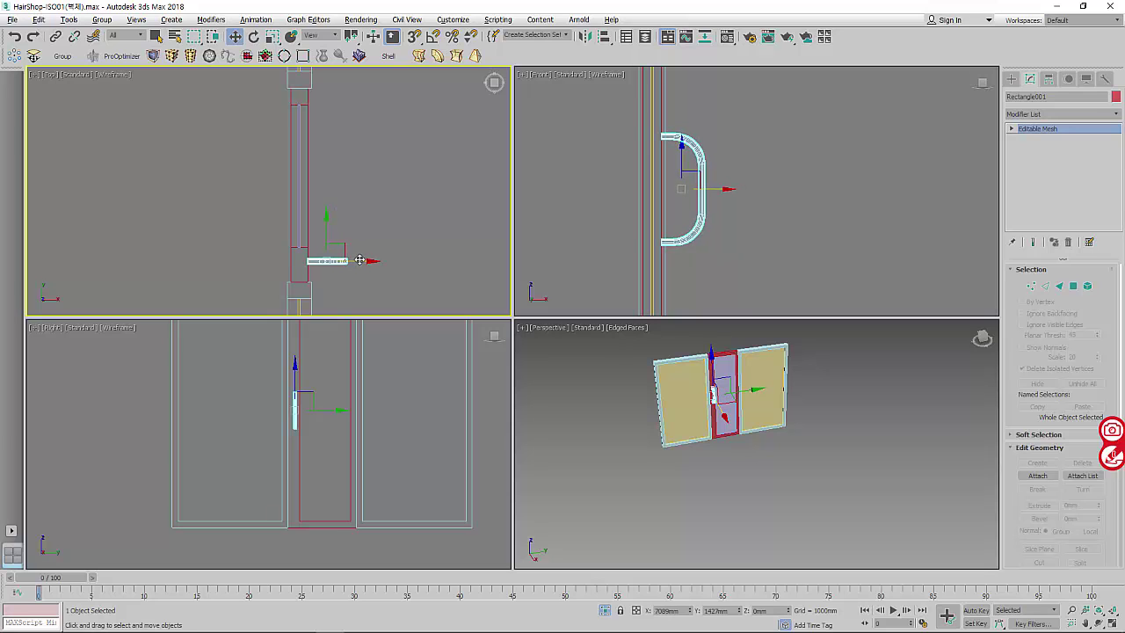
scroll(313, 264, up, 3)
scroll(313, 271, up, 1)
scroll(383, 247, down, 1)
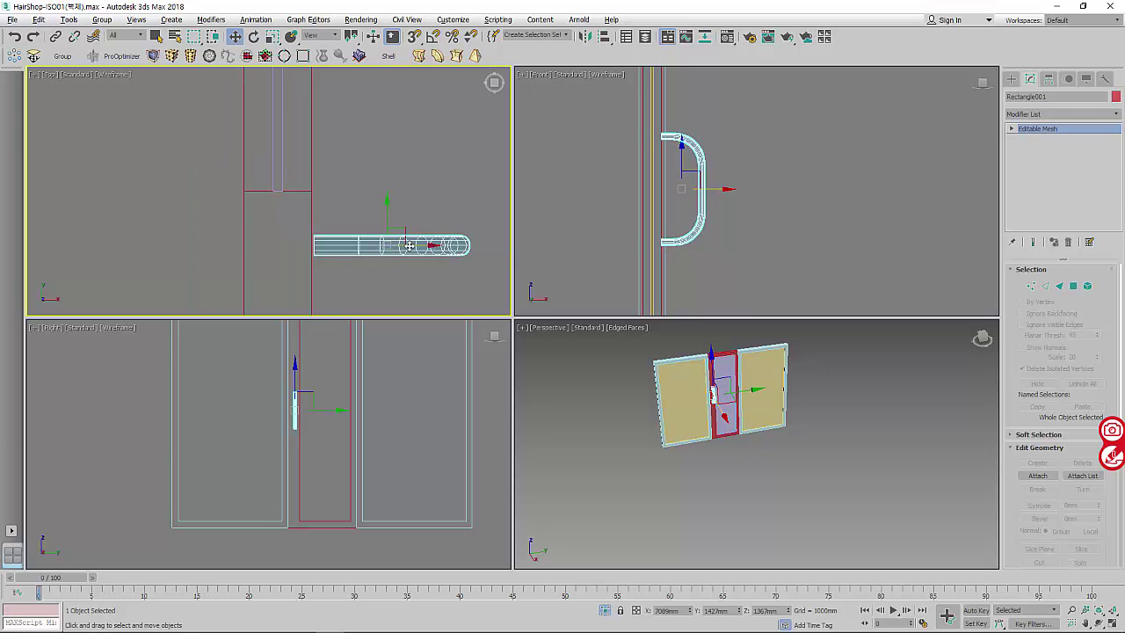
drag(409, 246, 388, 249)
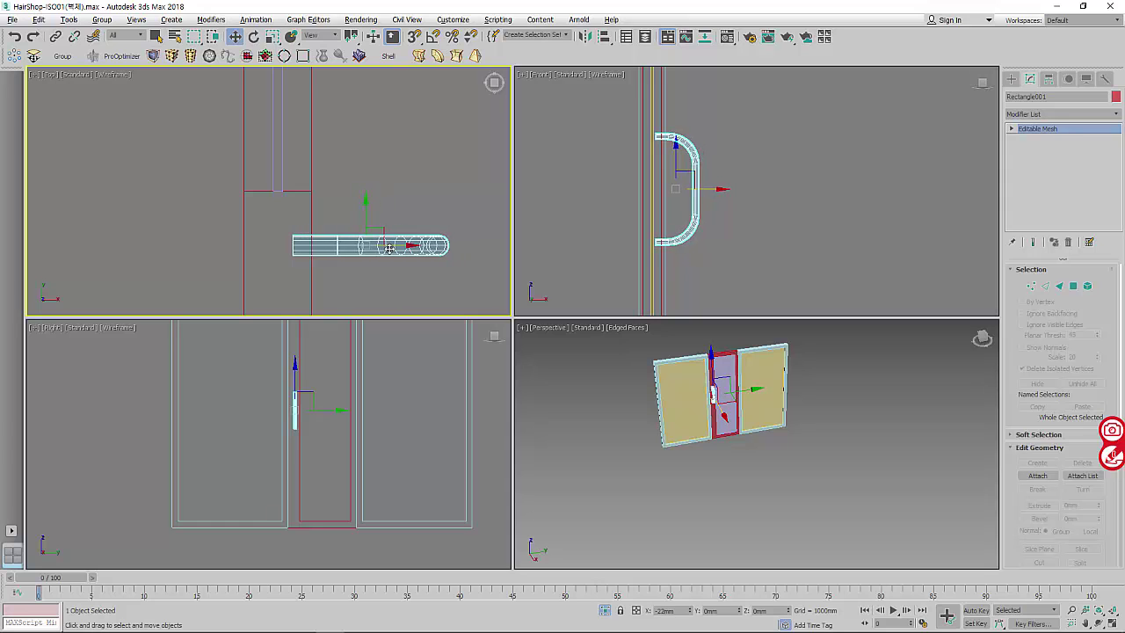
scroll(670, 197, up, 3)
- Move the handle's door-side end vertices so they sit flush against the centre door
middle_drag(673, 198, 768, 128)
click(1012, 128)
click(1032, 139)
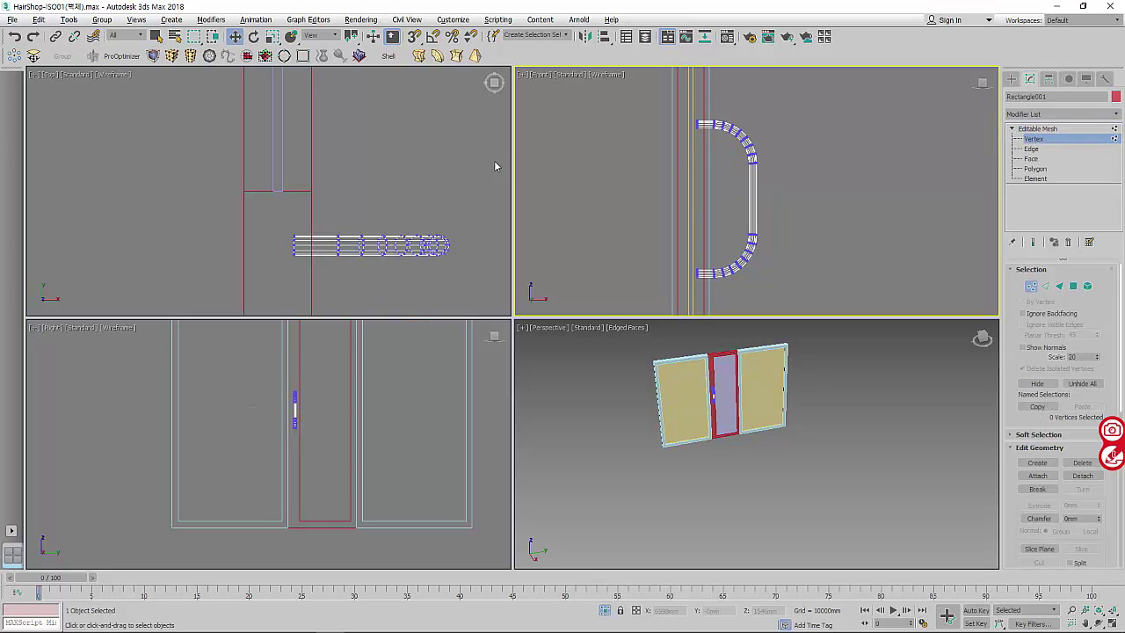
drag(247, 196, 314, 293)
drag(322, 245, 337, 245)
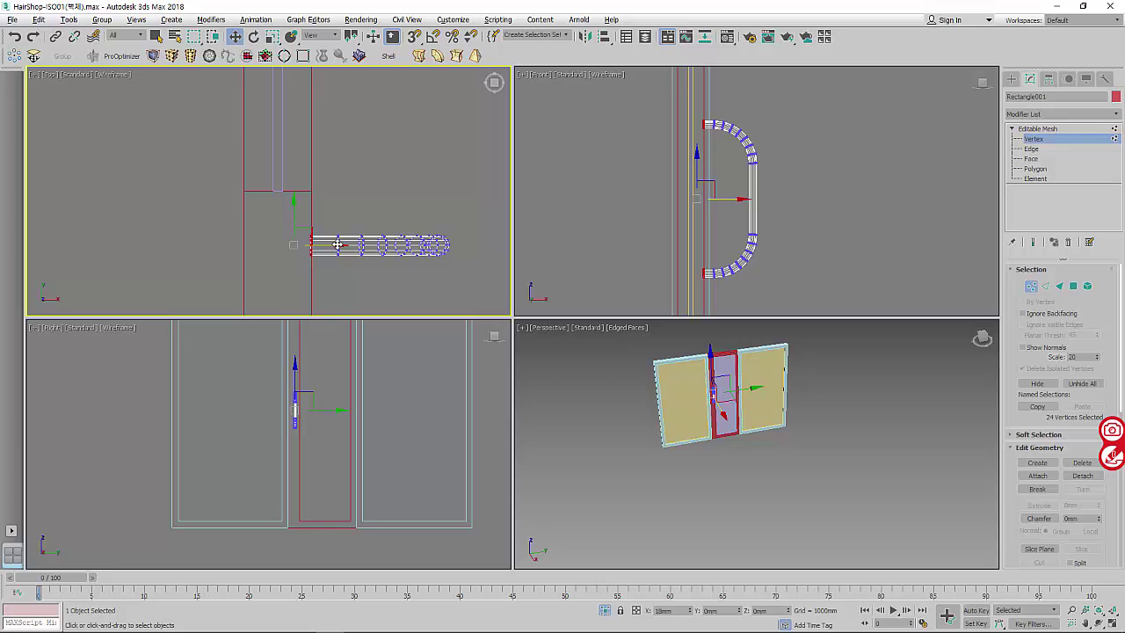
scroll(342, 266, up, 5)
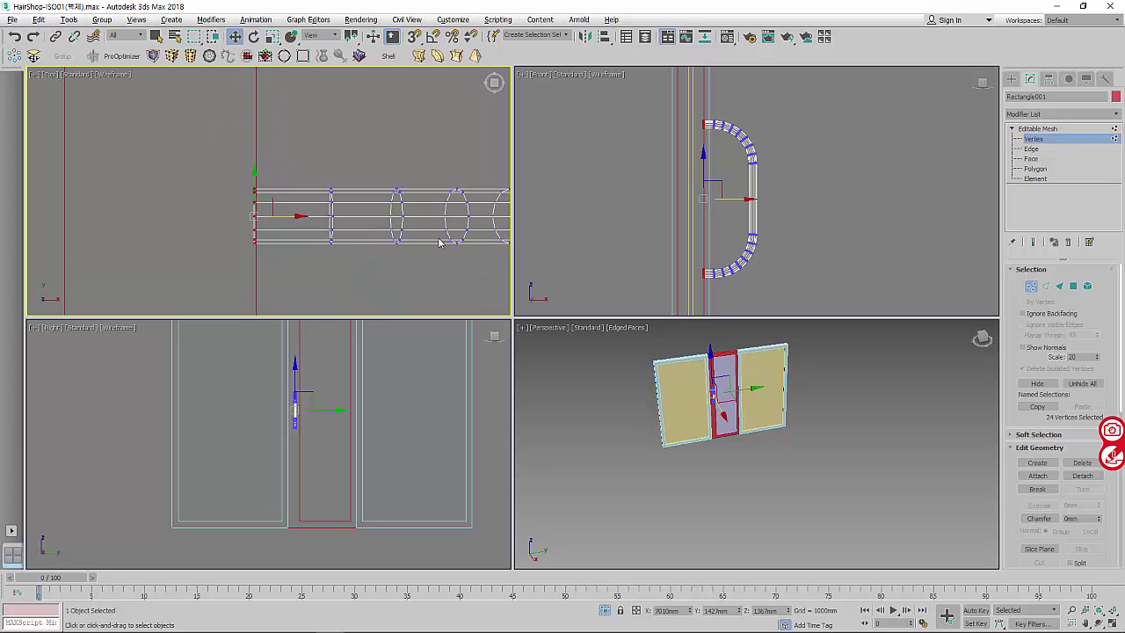
- Select the handle's faces at its door end and check the result in the perspective view
click(1034, 168)
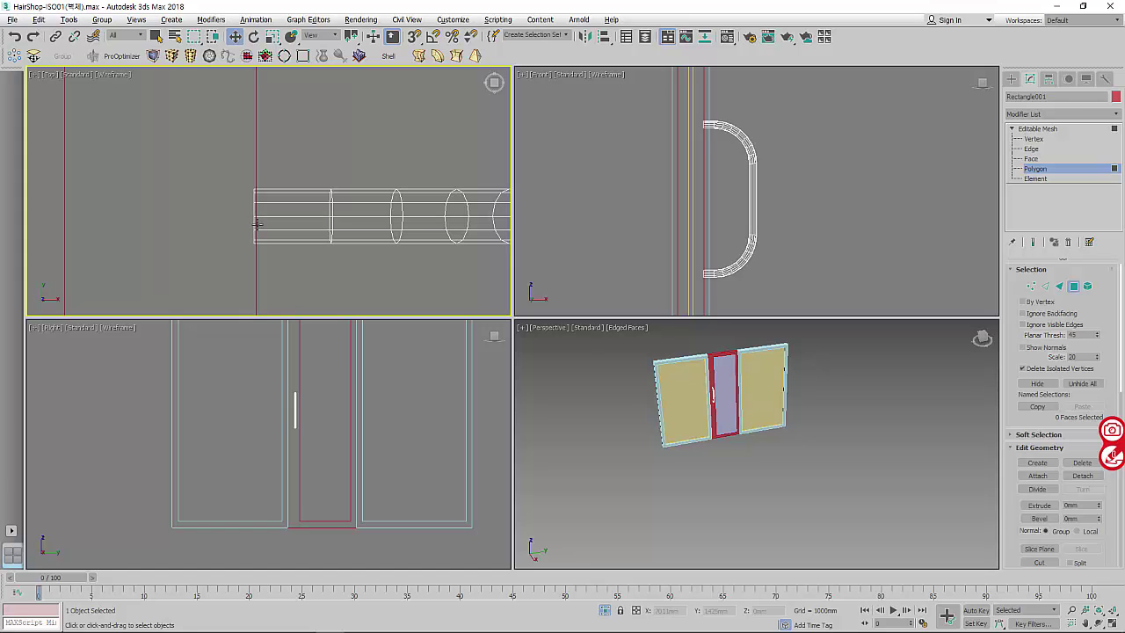
click(708, 382)
scroll(714, 391, up, 5)
scroll(703, 408, up, 2)
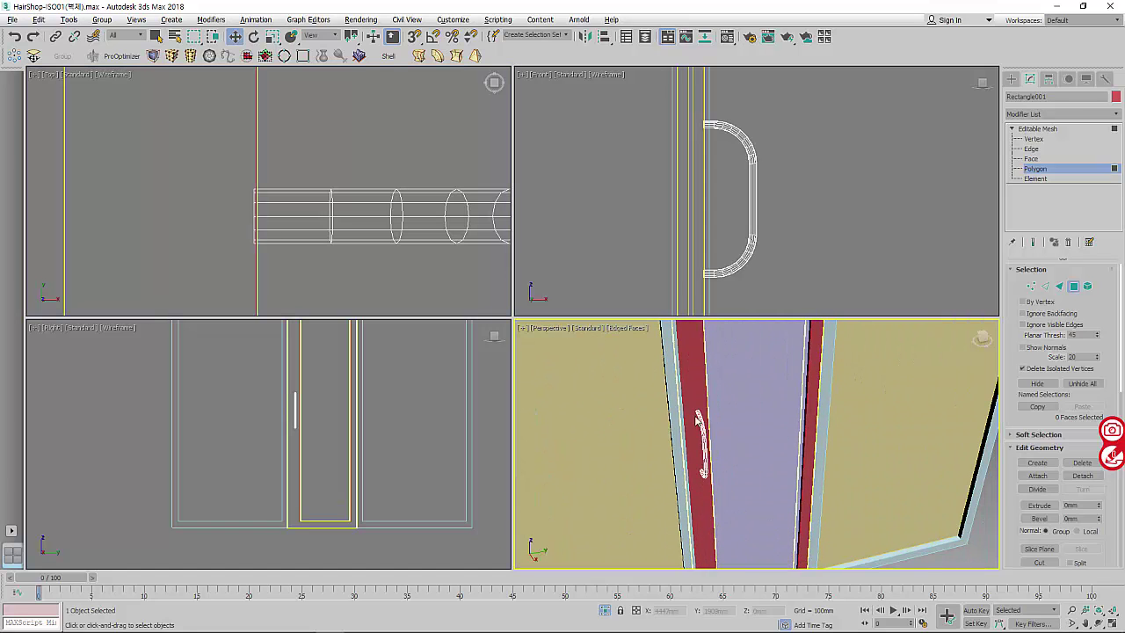
right_click(271, 259)
scroll(290, 253, down, 2)
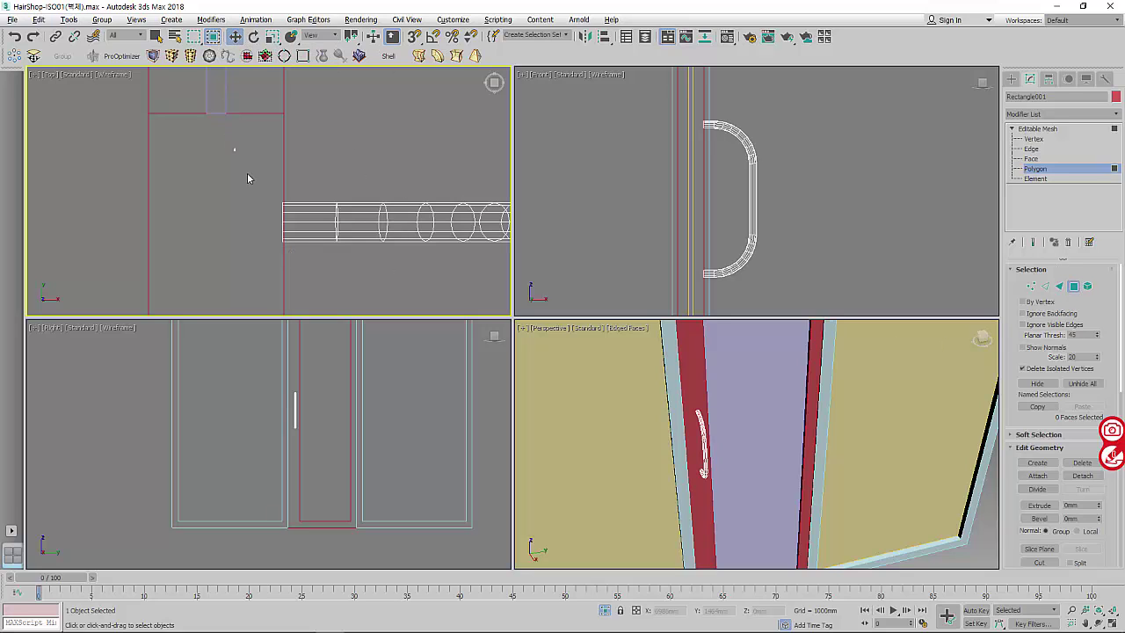
drag(236, 150, 297, 295)
alt+middle_drag(735, 494, 884, 489)
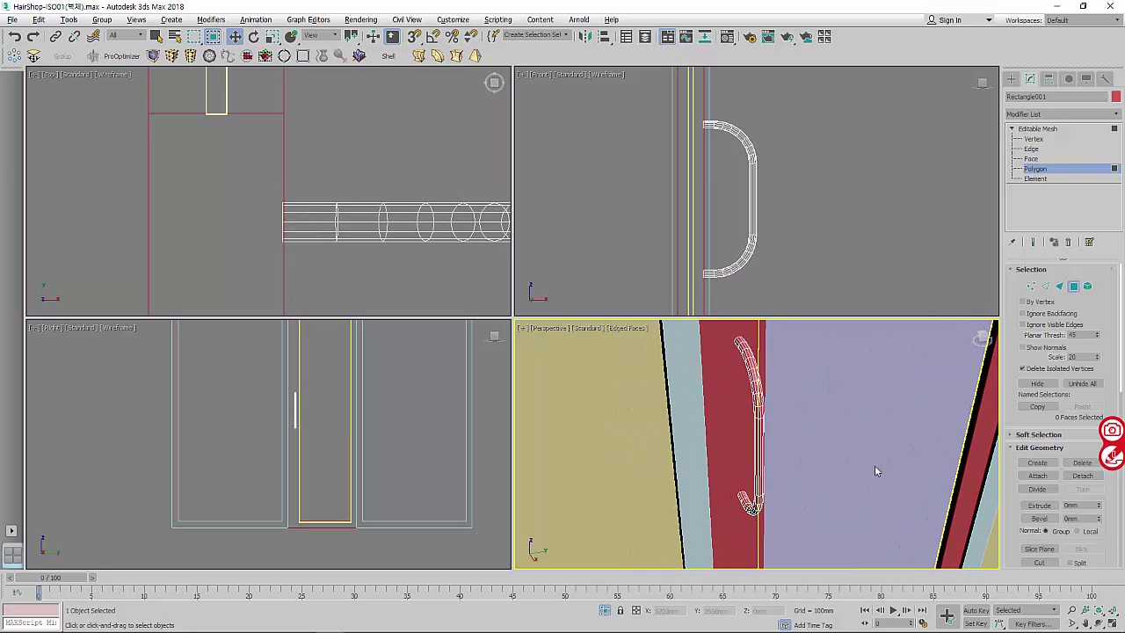
- Rename the handle object from Rectangle001 to the pasted Input-Door name
click(1065, 130)
click(1054, 96)
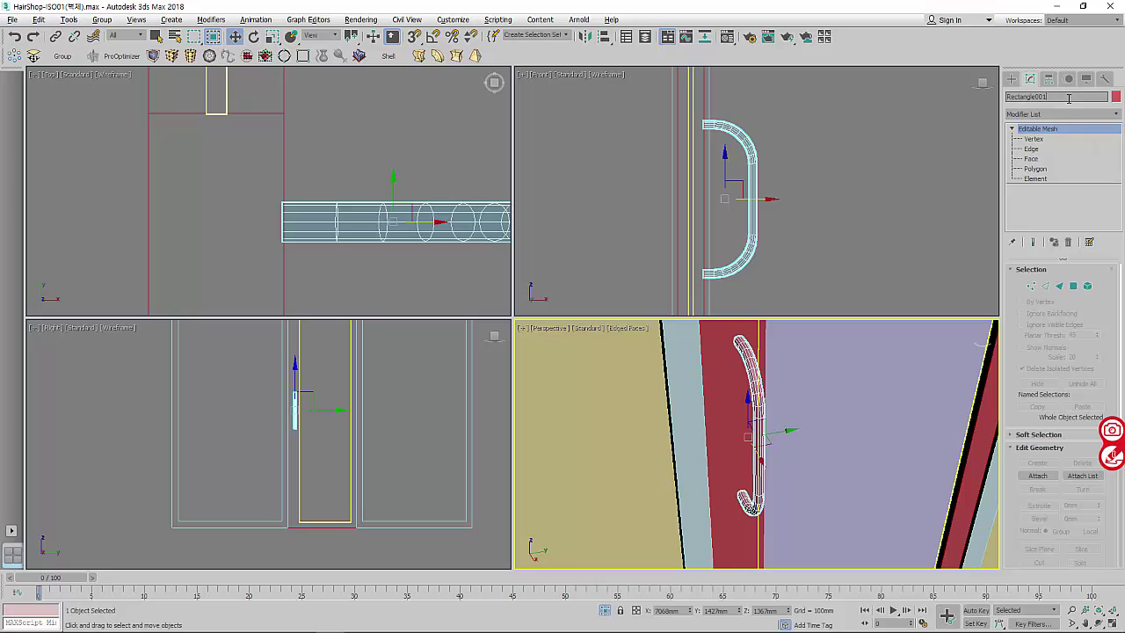
text(Input-Door-Frame001)
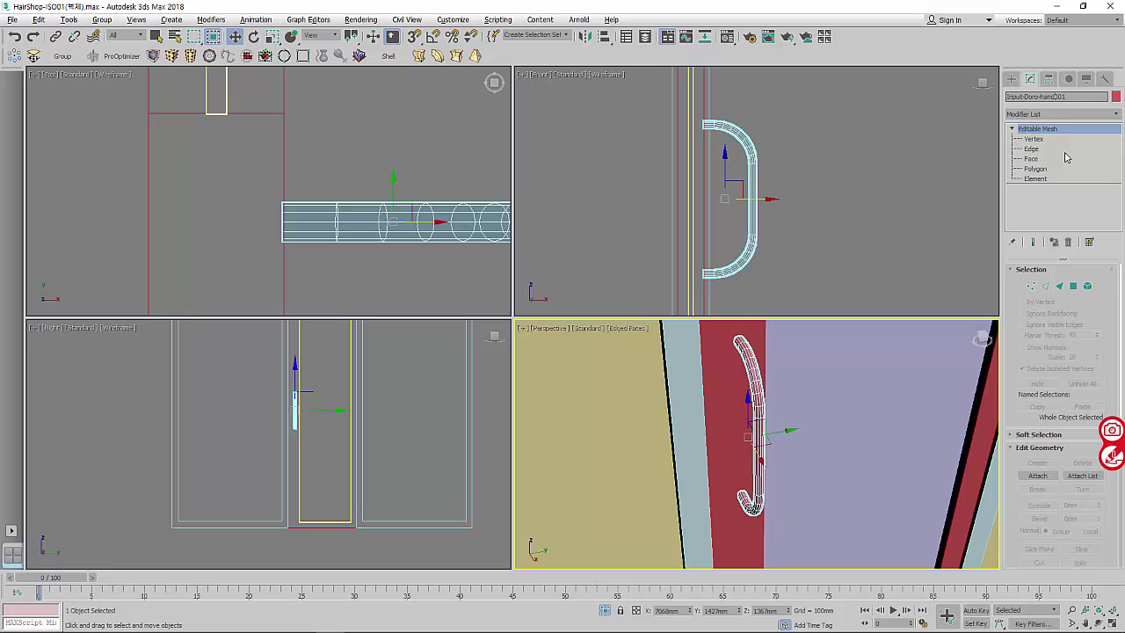
- Rename the door handle to Input-Door-handle001
text(le)
key(ctrl+v)
key(BackSpace)
text(h)
- Mirror the handle on the X axis as an instance
scroll(387, 240, down, 2)
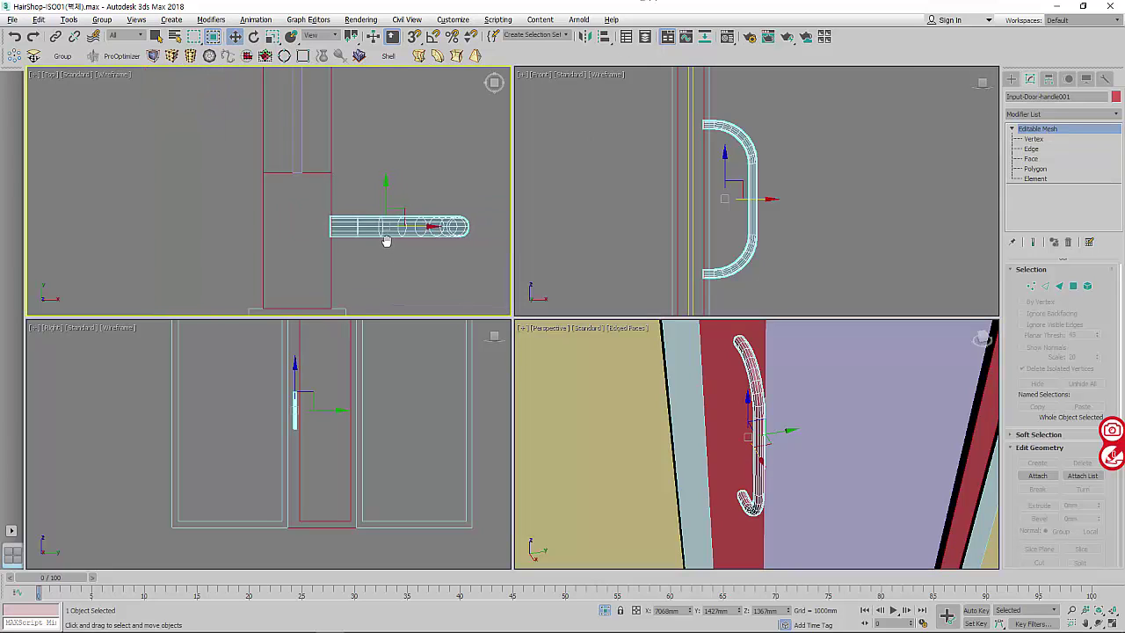
scroll(394, 243, down, 2)
middle_drag(395, 243, 422, 174)
click(584, 36)
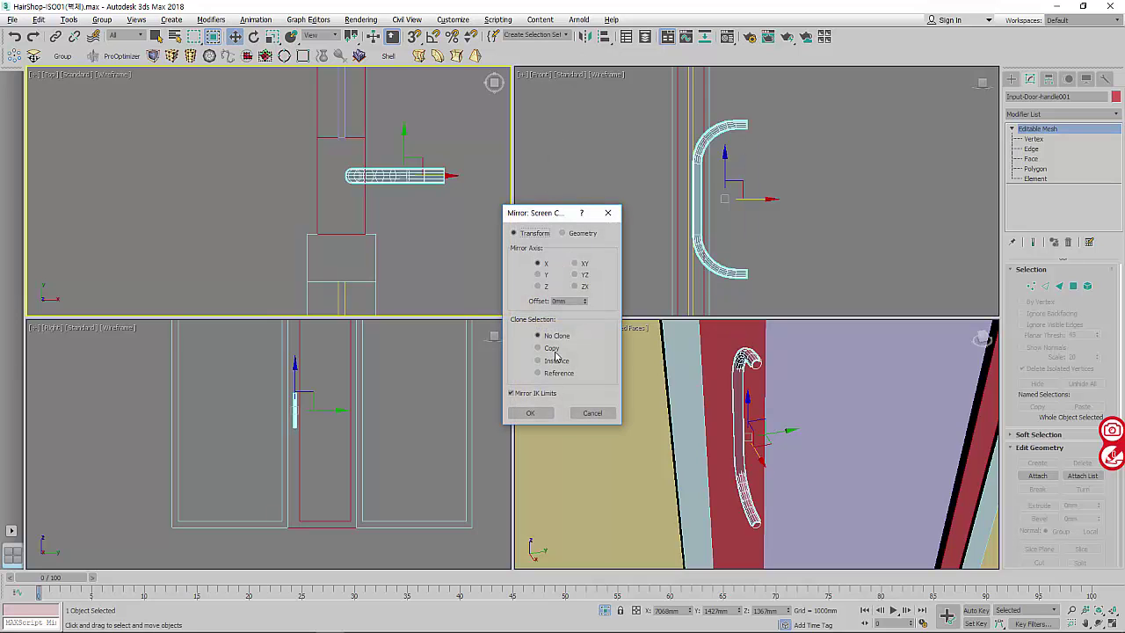
click(554, 350)
click(556, 361)
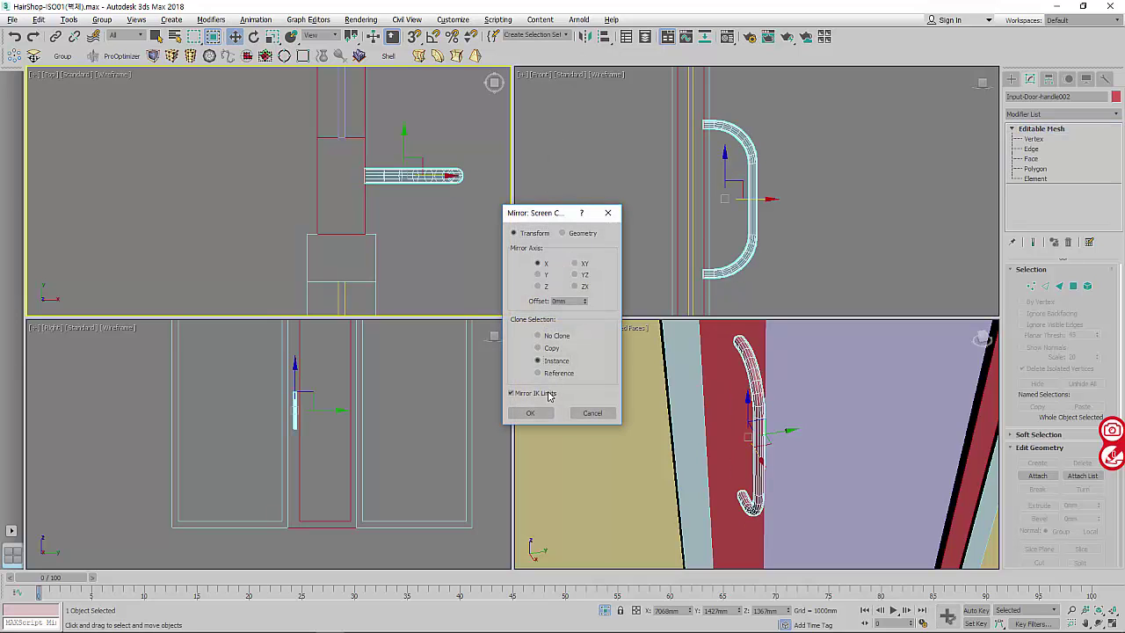
click(530, 412)
- Move the mirrored handle along X to the opposite side of the door
drag(436, 176, 310, 170)
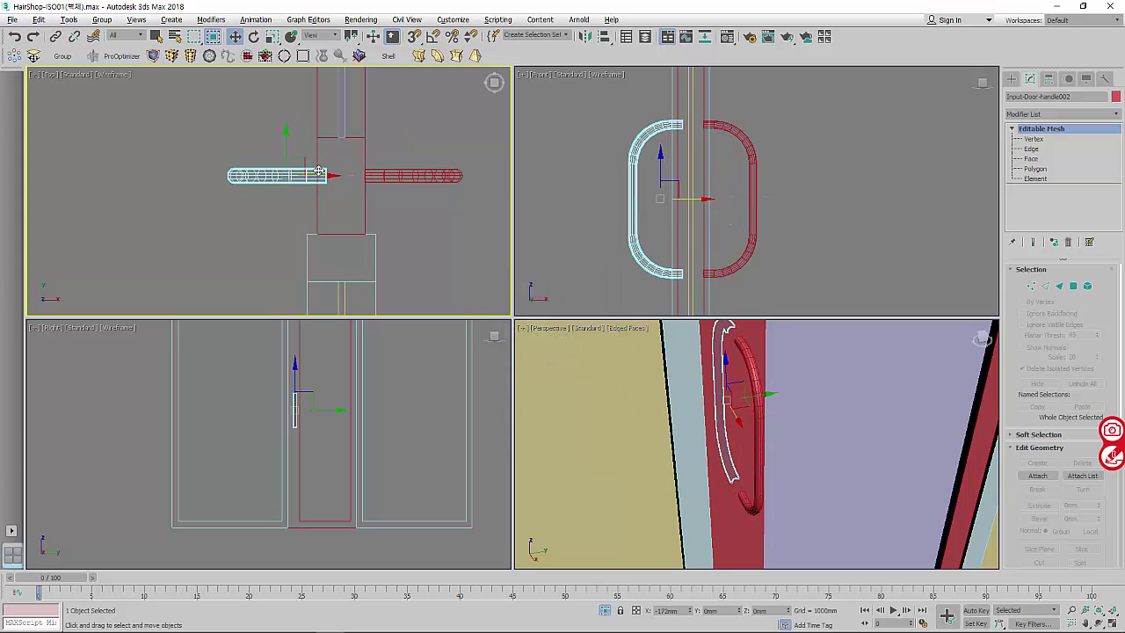
scroll(313, 169, down, 2)
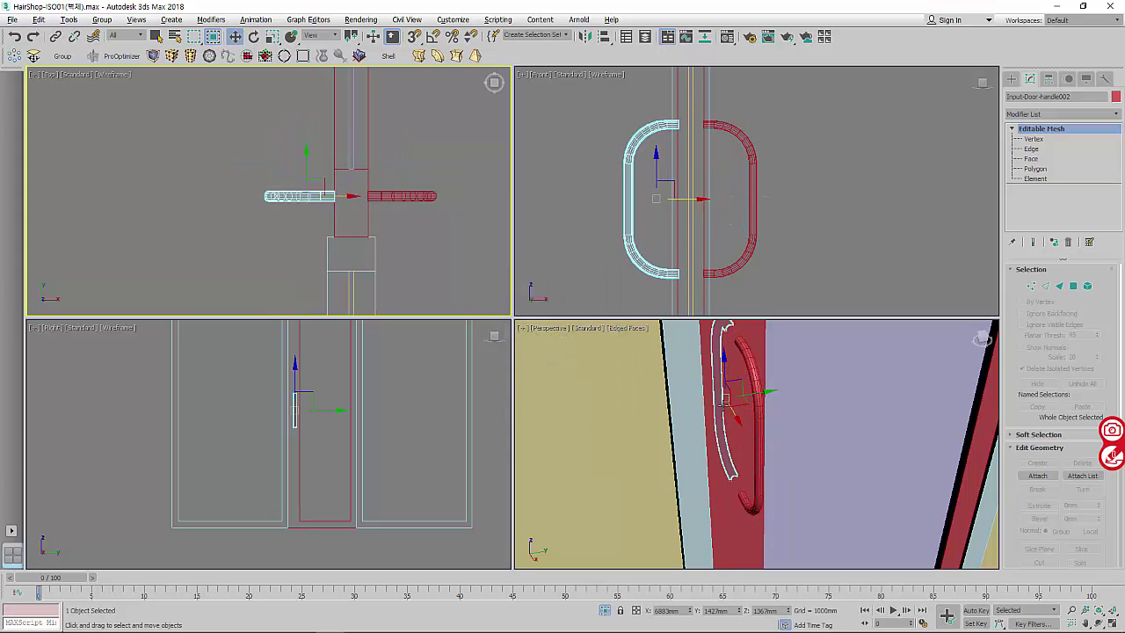
scroll(755, 443, down, 5)
scroll(345, 178, down, 2)
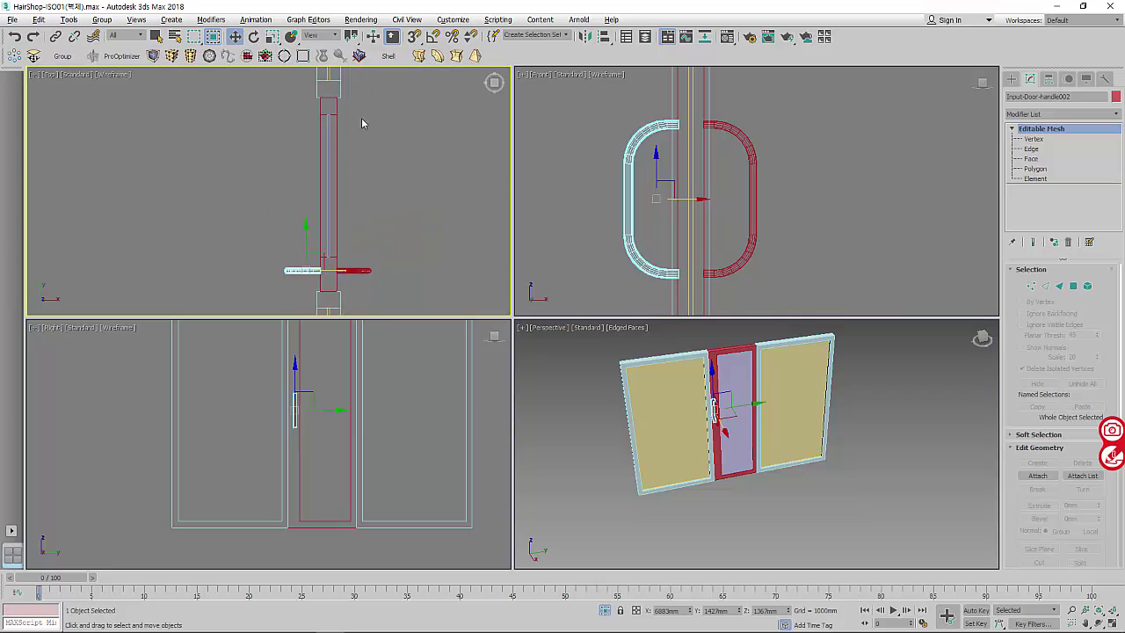
scroll(361, 117, up, 2)
scroll(343, 158, up, 2)
scroll(334, 175, up, 2)
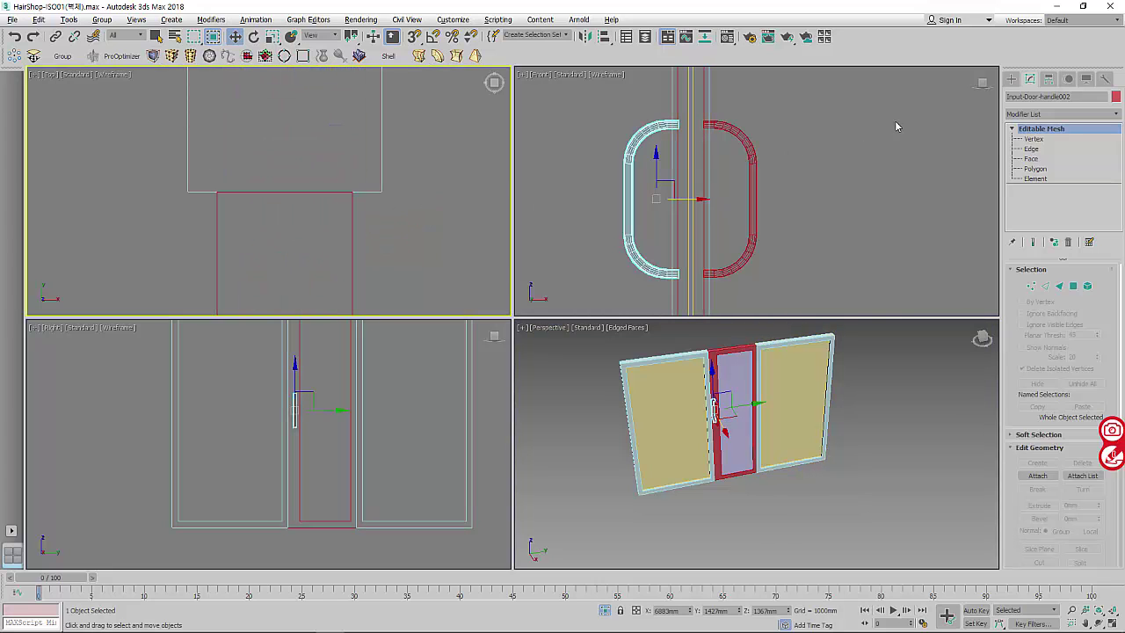
- Choose the Line tool under Create > Shapes
click(1010, 78)
click(1025, 96)
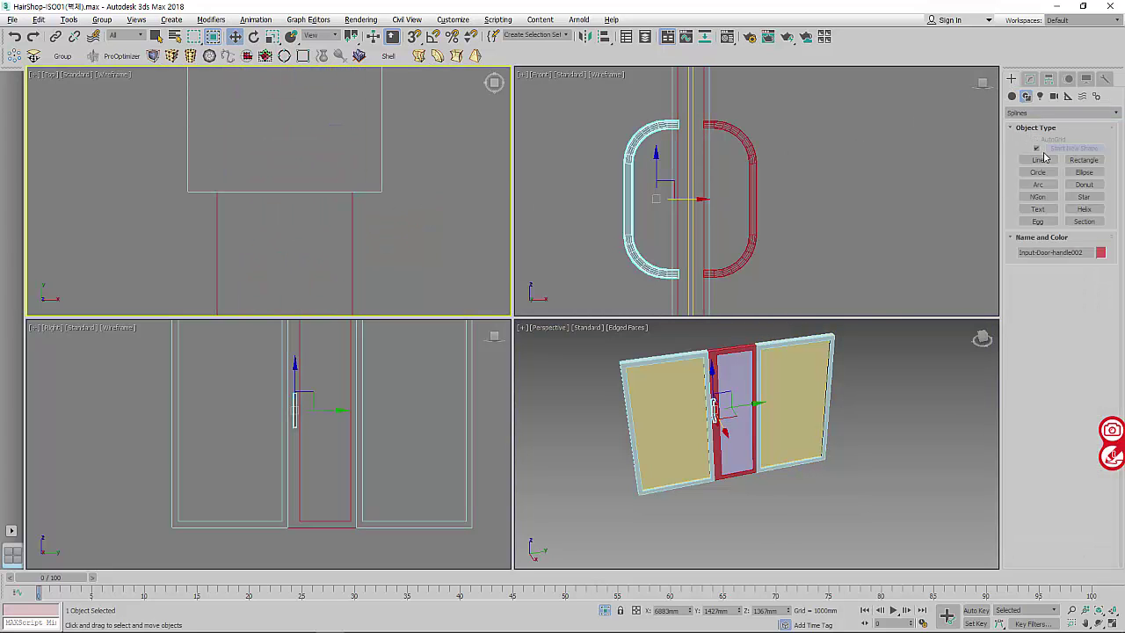
click(1083, 160)
scroll(404, 189, down, 2)
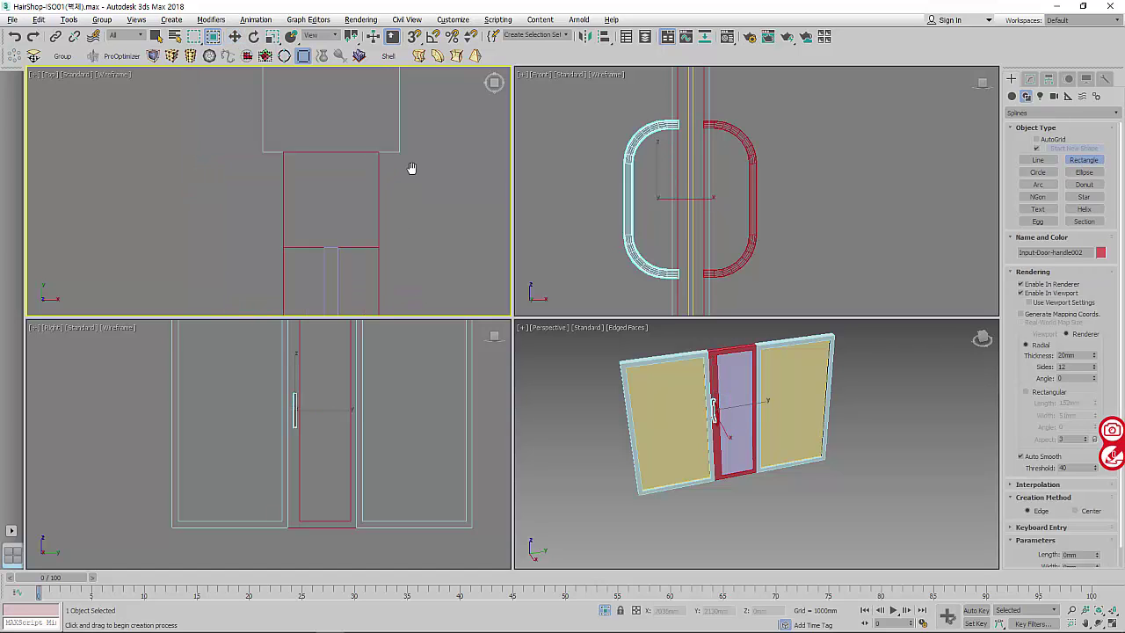
click(1037, 160)
- With snaps on, draw Line001 starting from the door-frame corner vertex
click(415, 36)
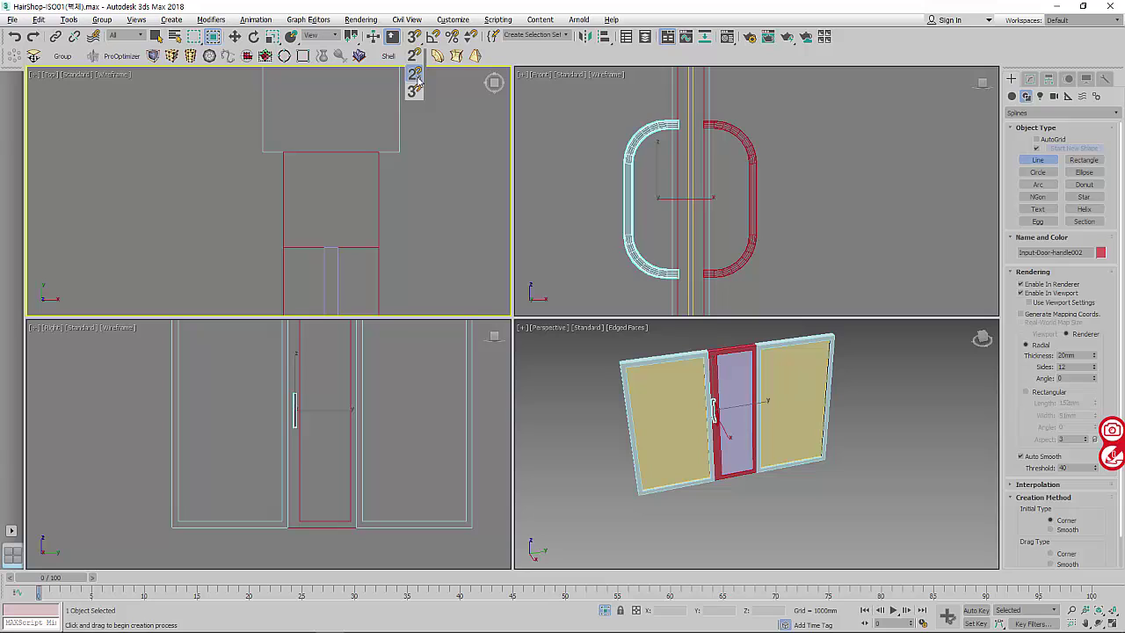
click(379, 152)
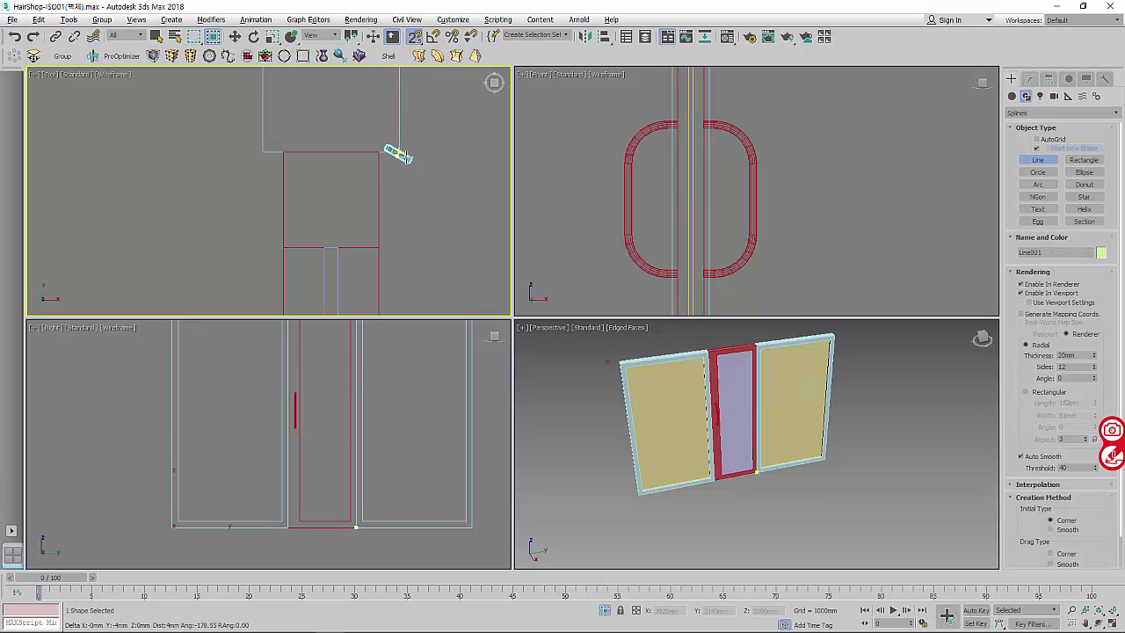
key(Escape)
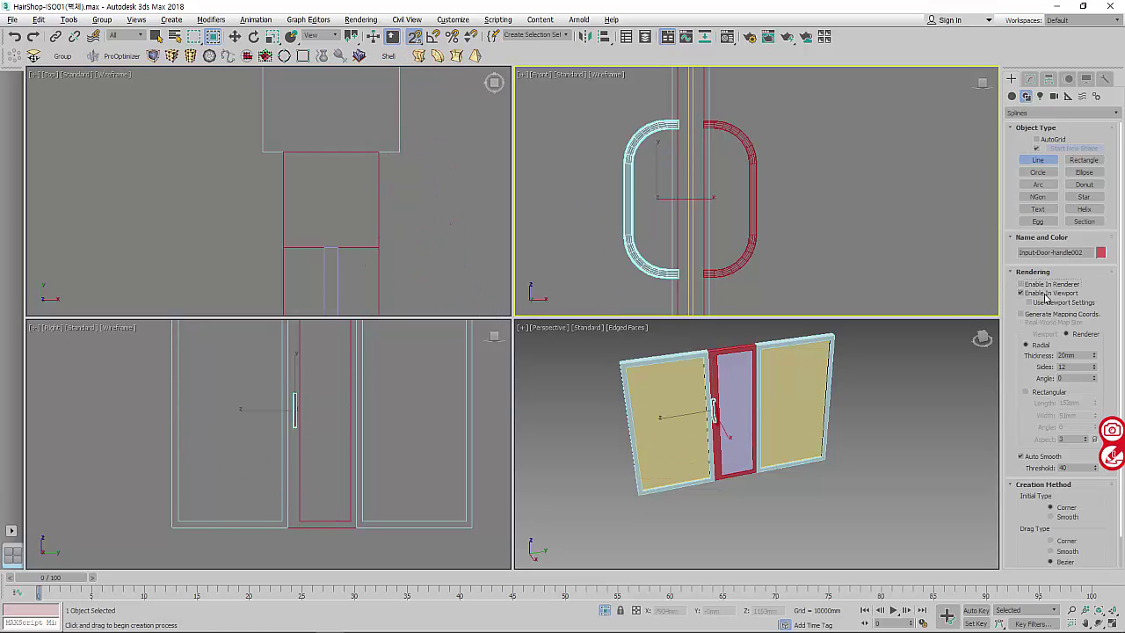
click(402, 152)
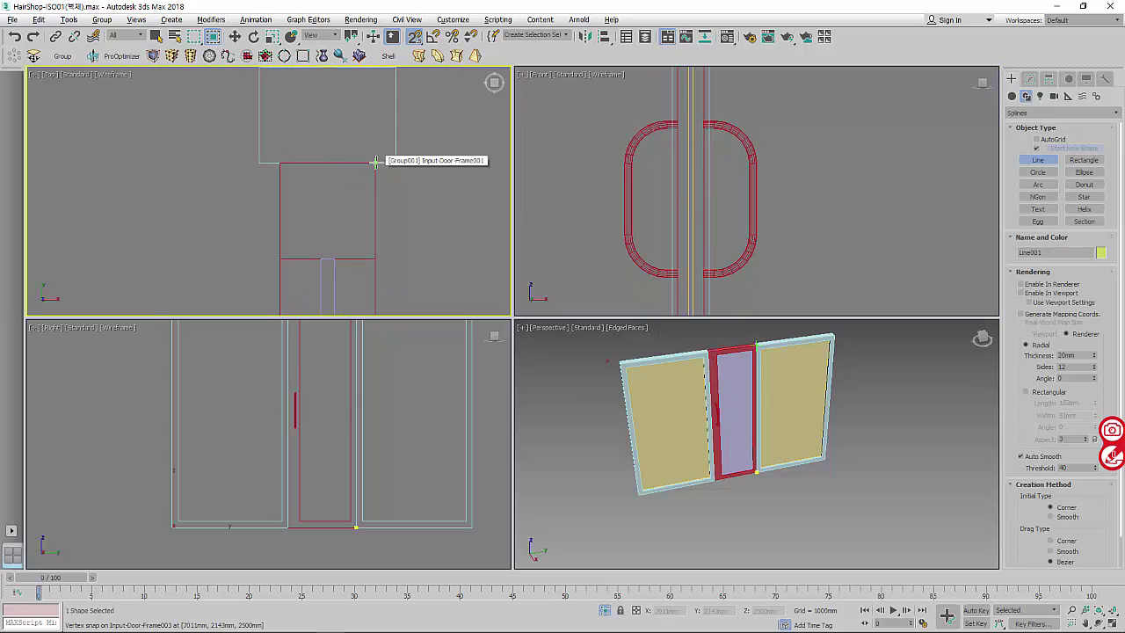
click(375, 162)
click(378, 255)
right_click(384, 253)
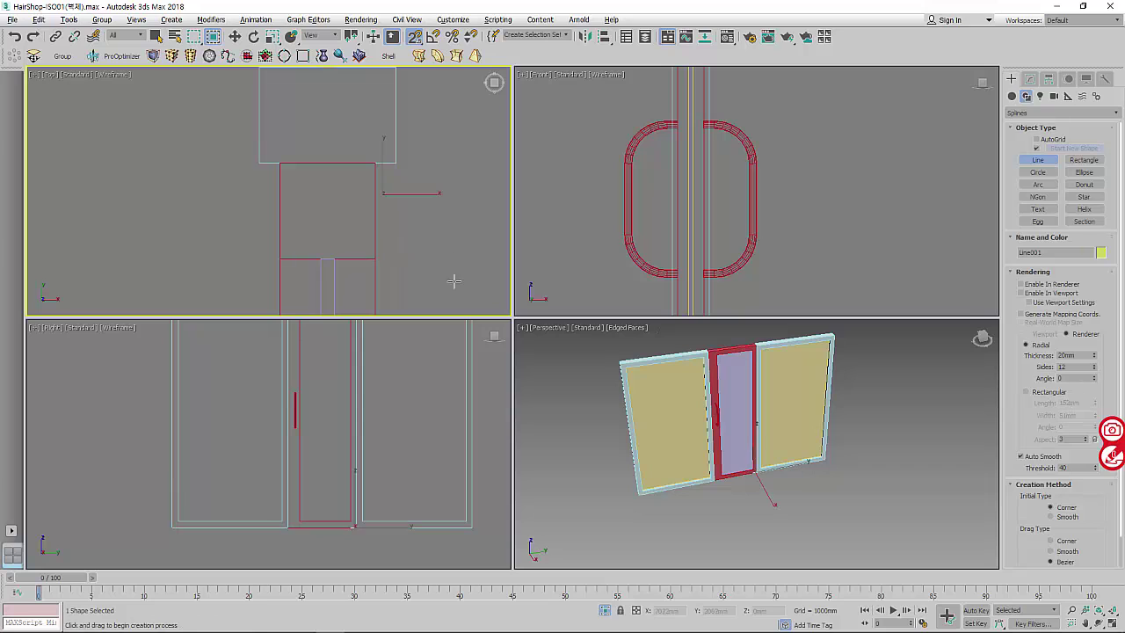
- Raise Line001 in Z onto the bottom of the frame and zoom to it
key(w)
scroll(399, 254, down, 3)
scroll(732, 187, down, 3)
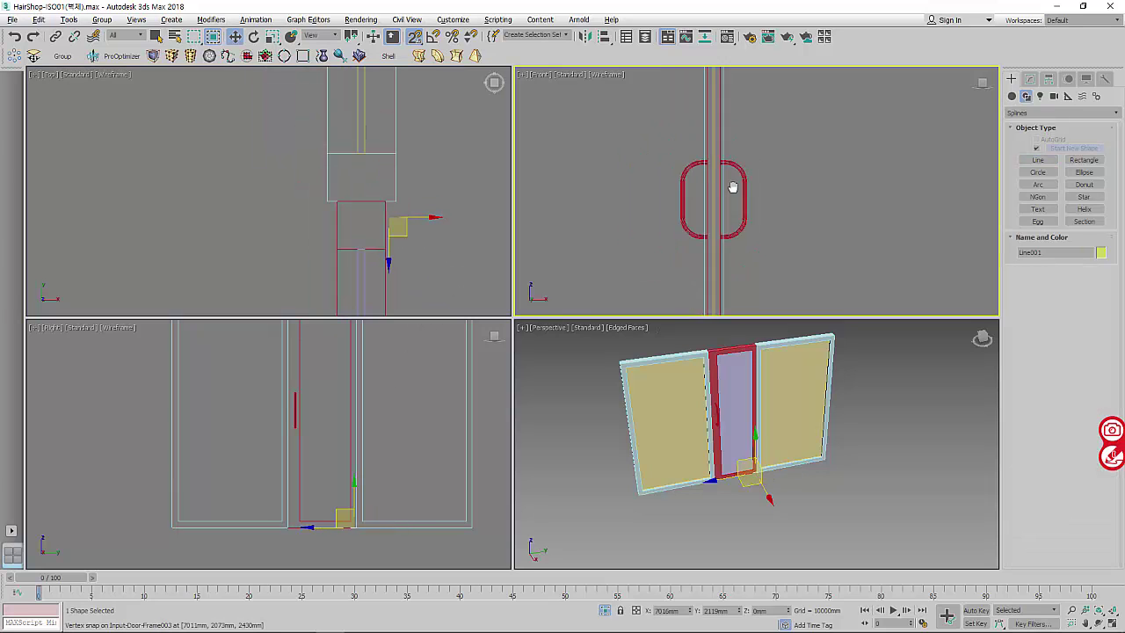
scroll(732, 187, down, 3)
scroll(717, 254, up, 2)
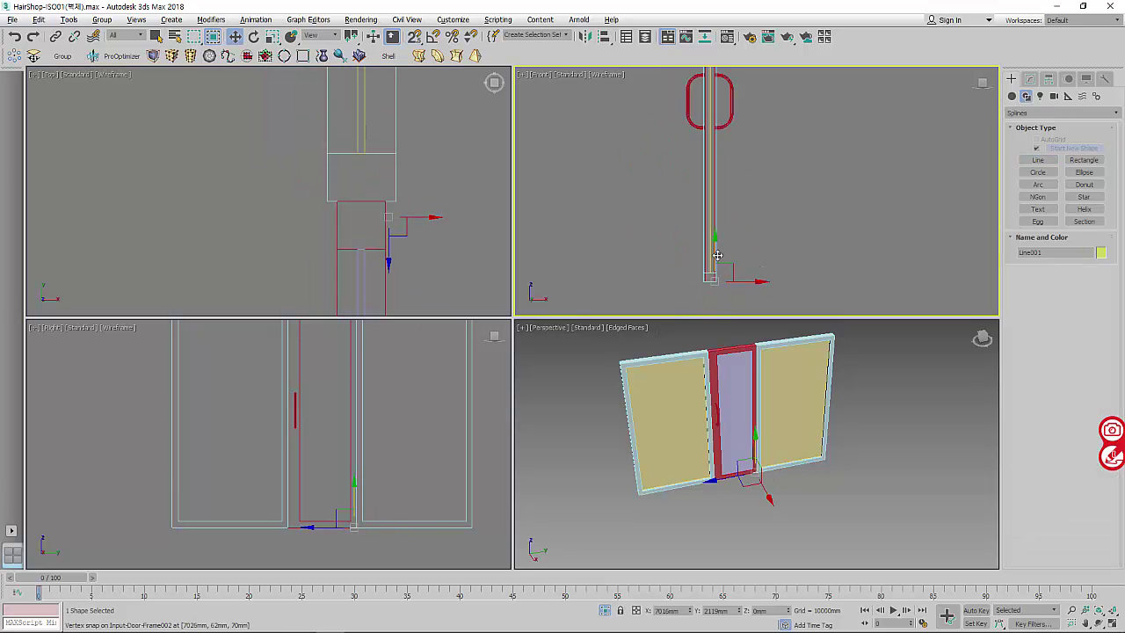
drag(746, 481, 729, 335)
scroll(771, 480, up, 3)
scroll(762, 466, up, 3)
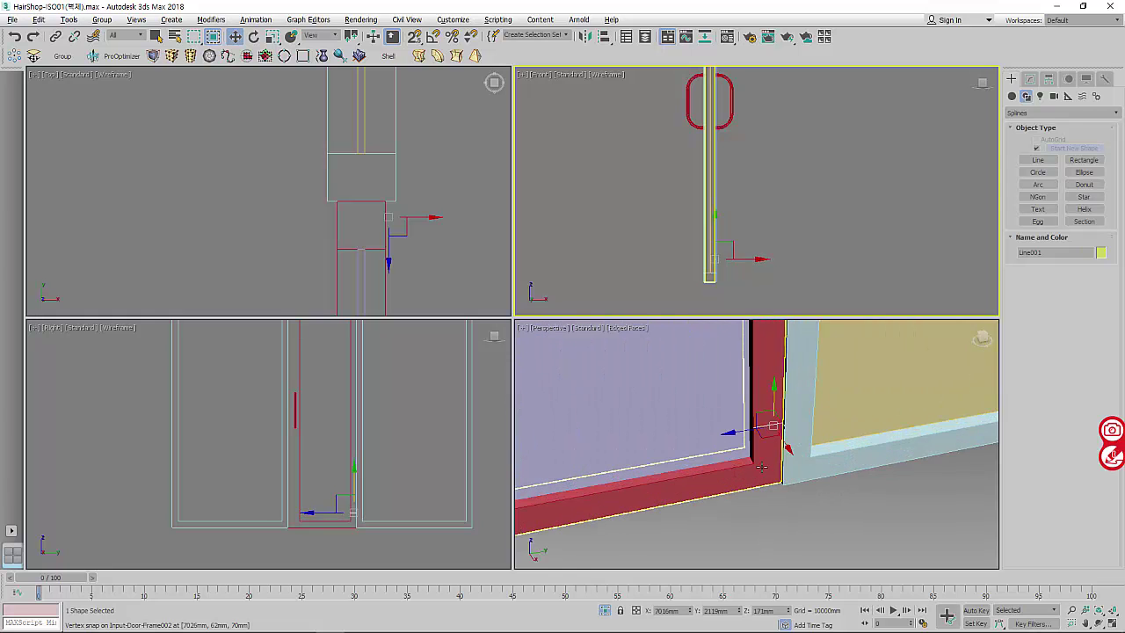
alt+middle_drag(762, 467, 781, 404)
key(z)
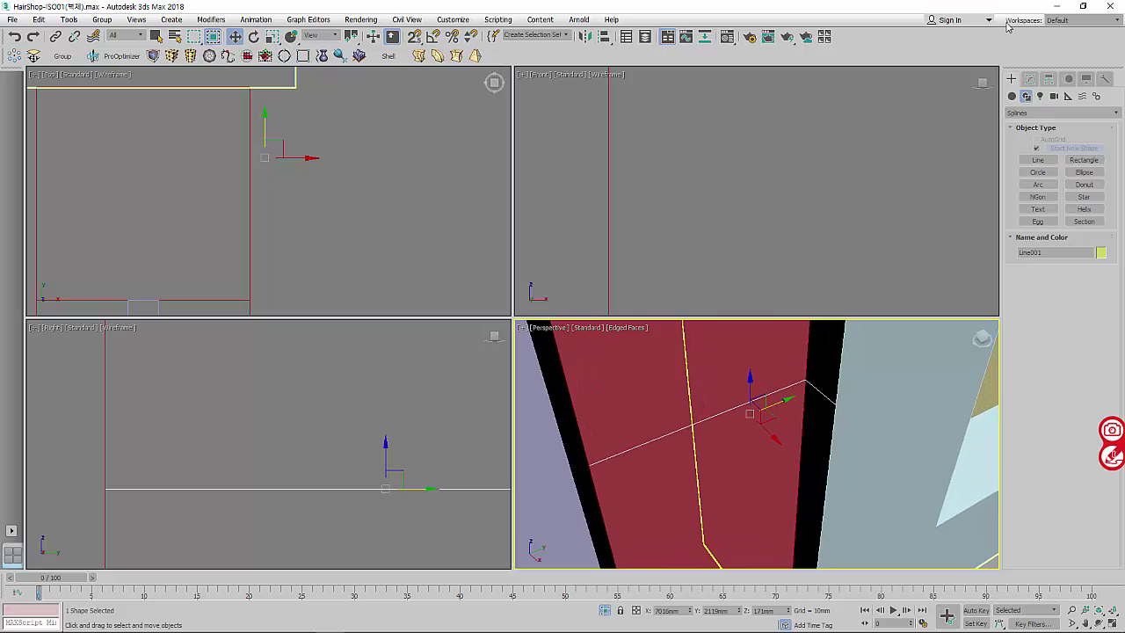
- Adjust Line001's vertices: slide the right end vertex left and raise the lower one
click(1030, 78)
click(1011, 129)
click(1034, 139)
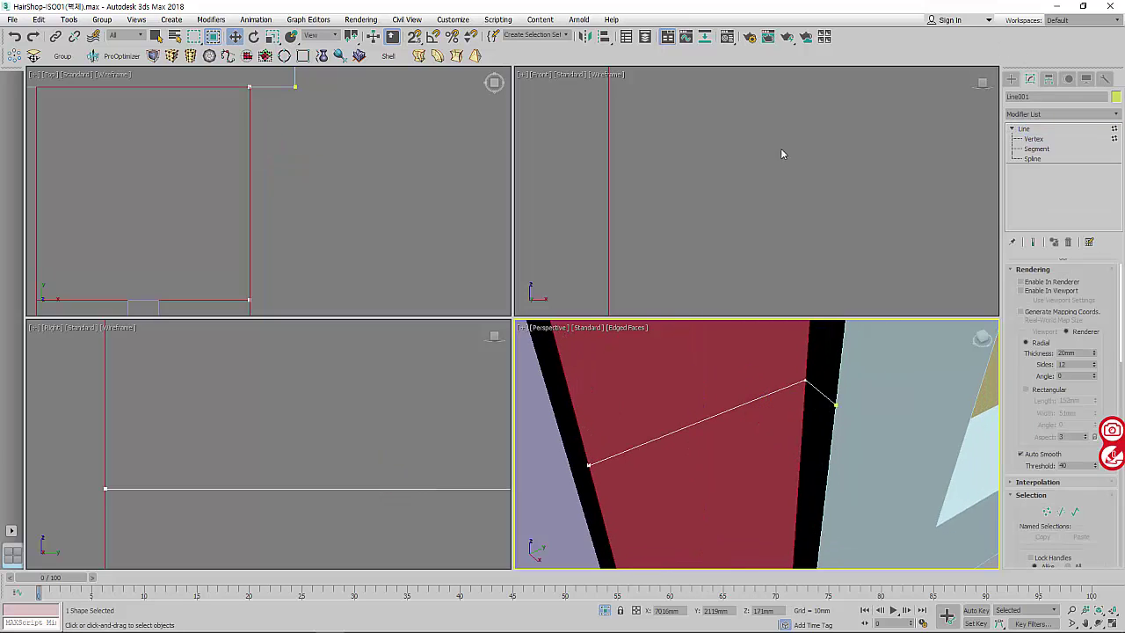
drag(295, 314, 181, 261)
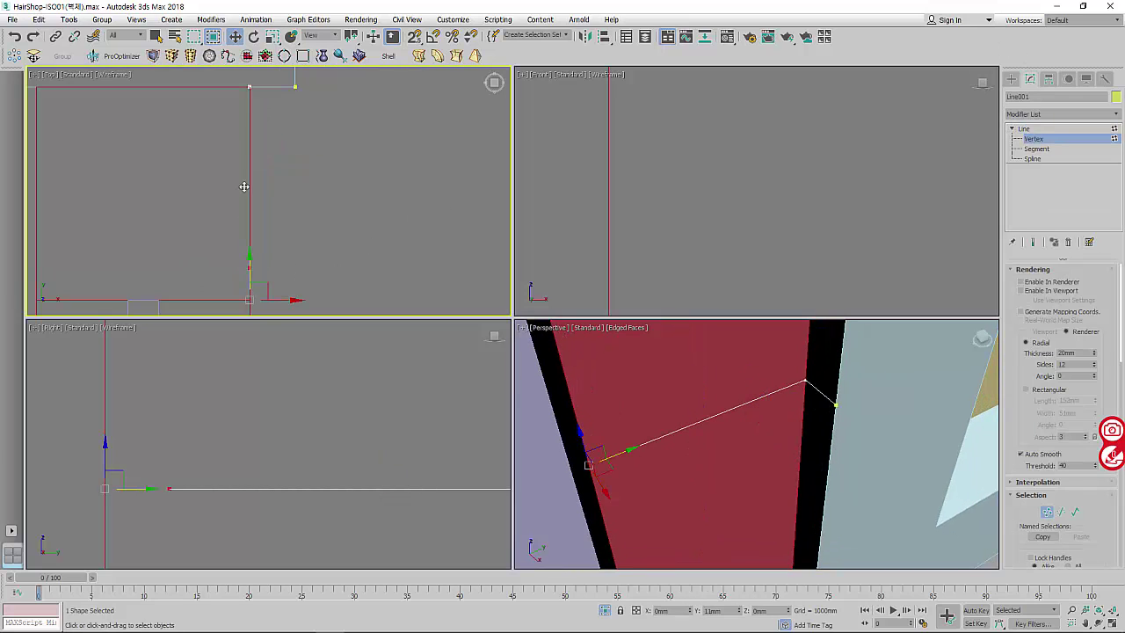
click(249, 87)
scroll(264, 96, up, 3)
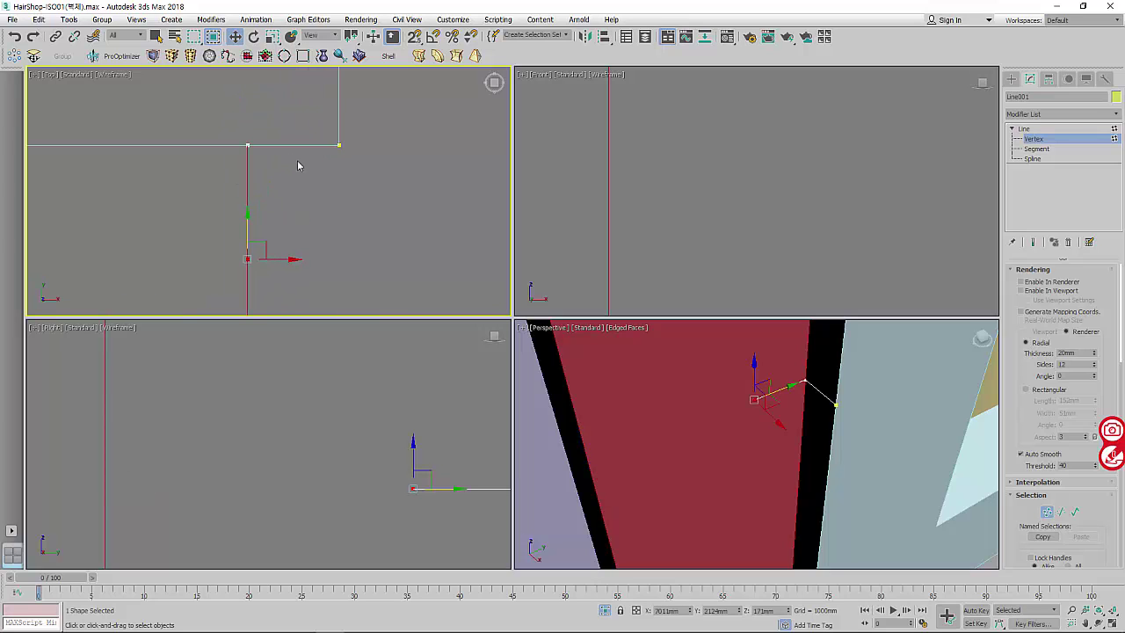
drag(322, 132, 401, 185)
drag(381, 144, 370, 143)
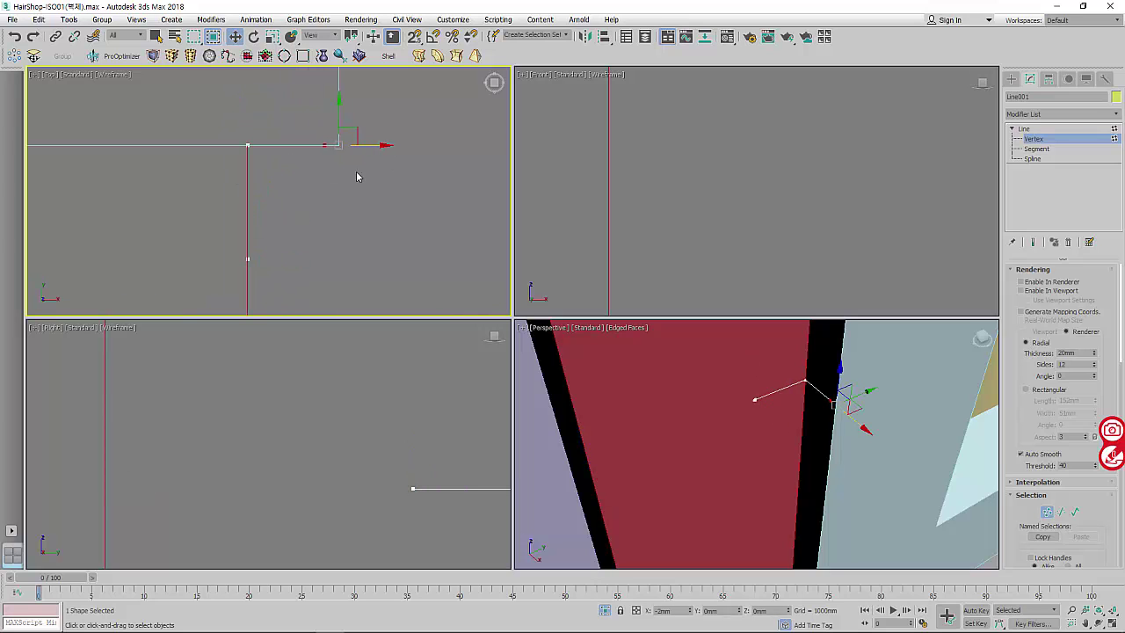
drag(184, 233, 289, 272)
drag(248, 220, 247, 194)
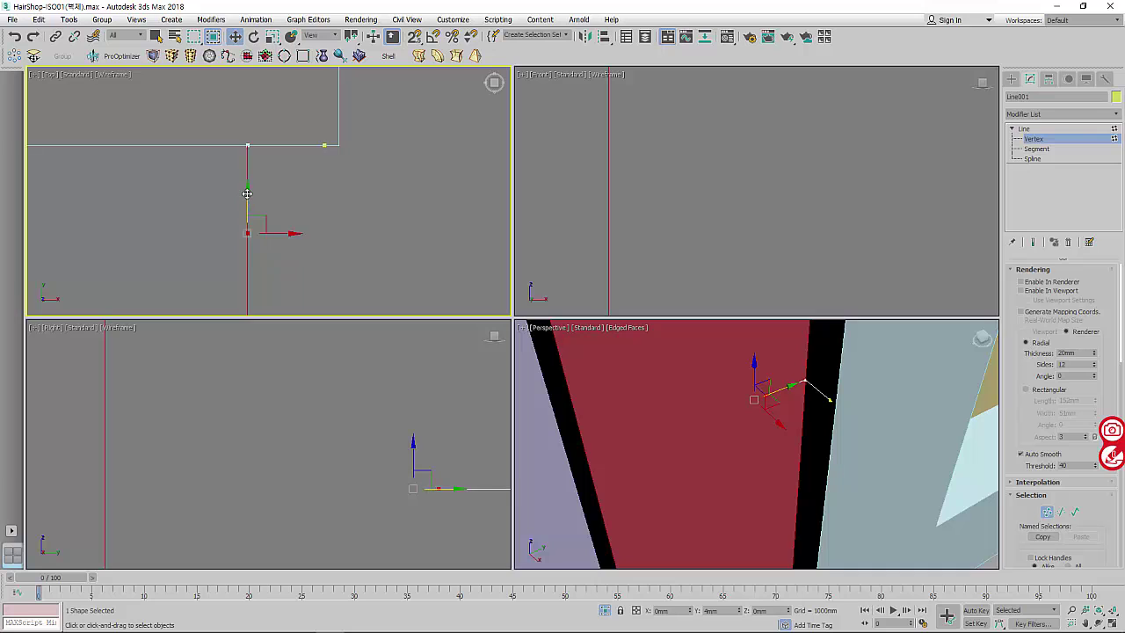
- Outline the spline into a thin closed L-shaped profile
click(1034, 159)
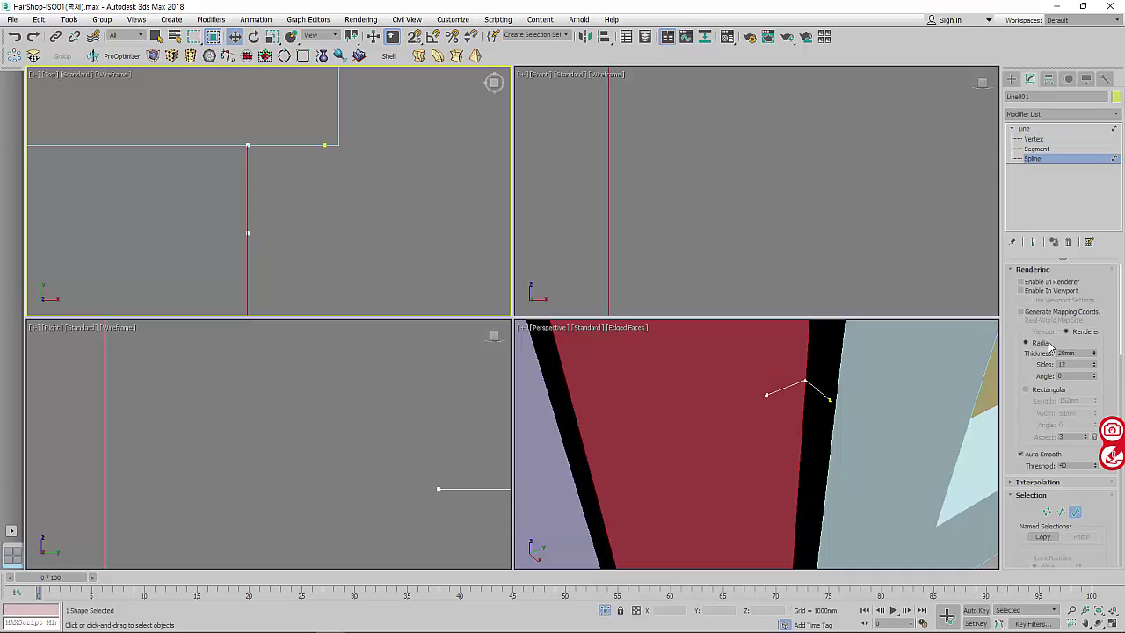
scroll(1027, 422, down, 5)
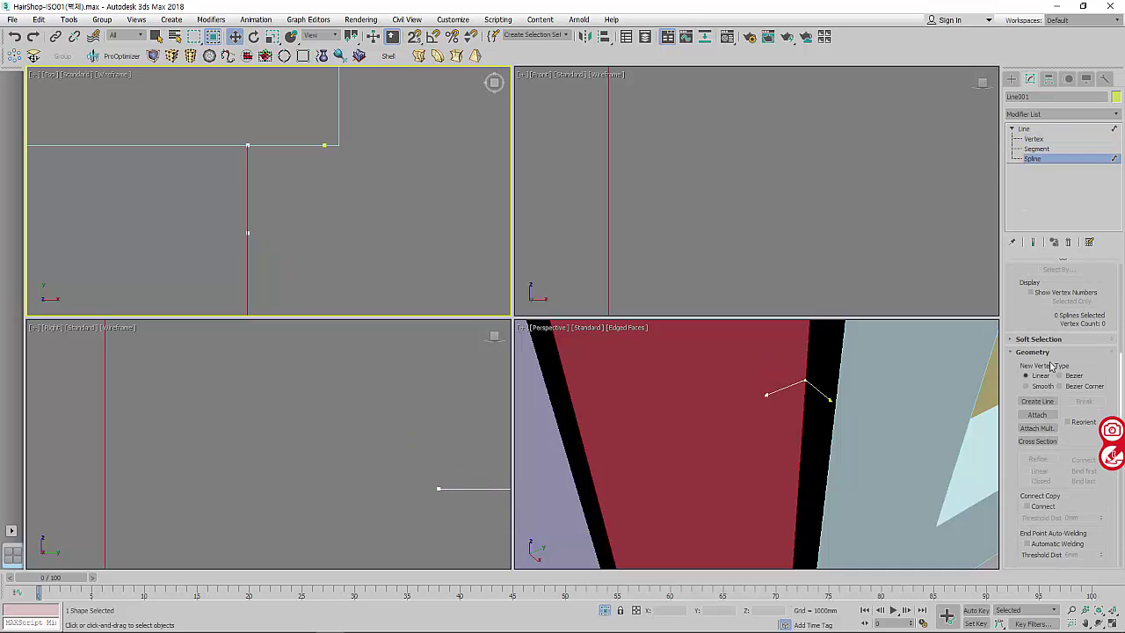
scroll(1011, 413, down, 5)
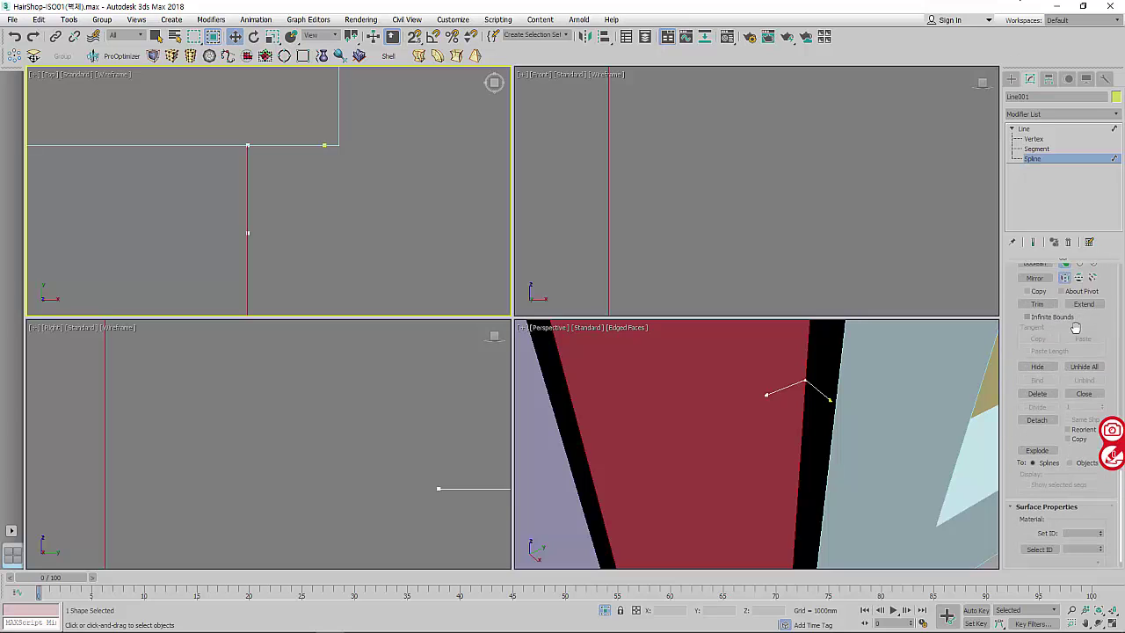
scroll(1011, 293, up, 2)
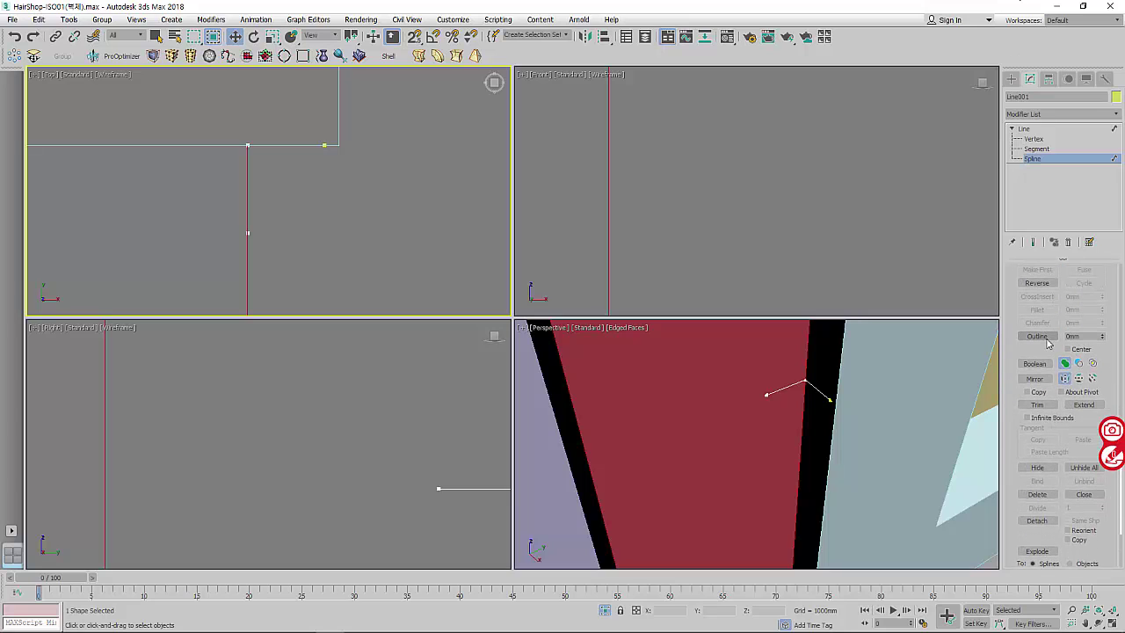
click(1037, 336)
drag(324, 146, 329, 127)
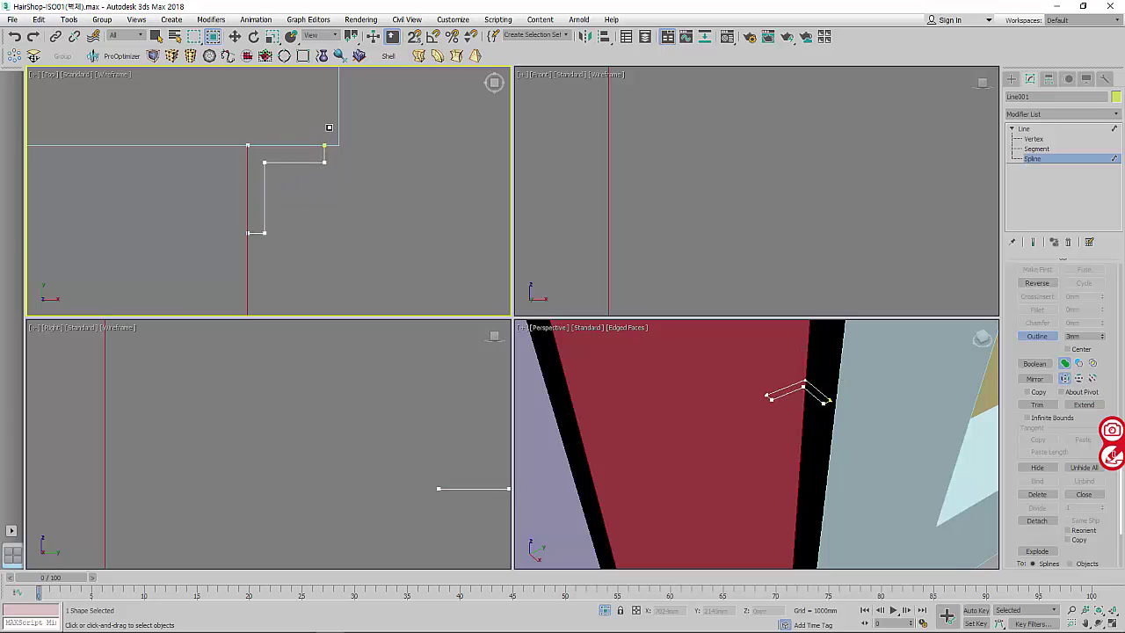
scroll(327, 158, up, 2)
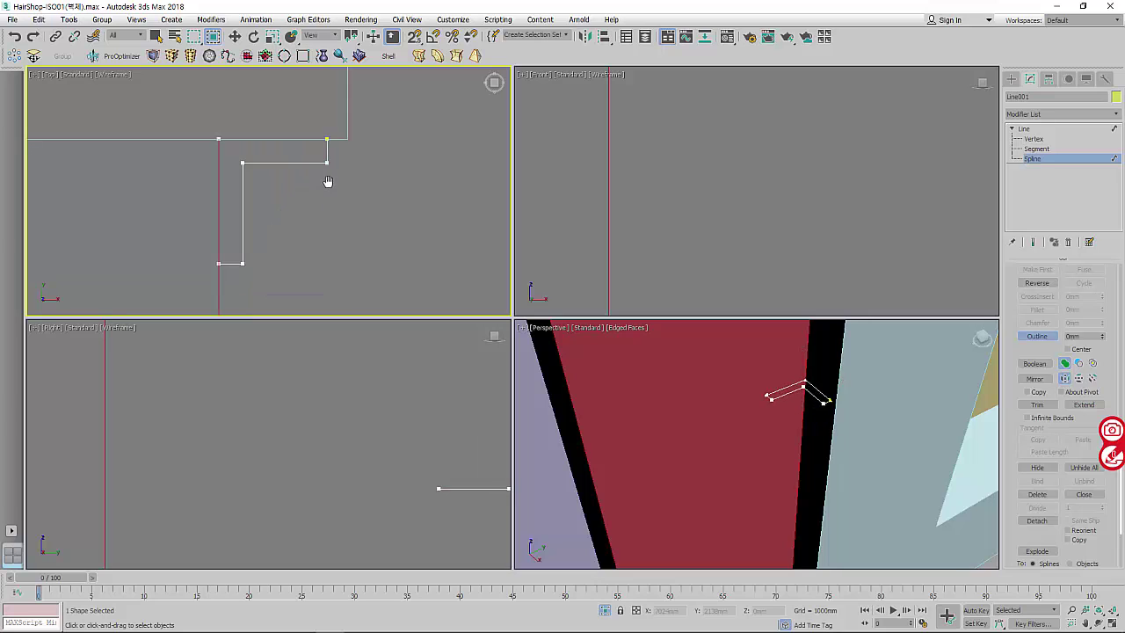
key(ctrl+z)
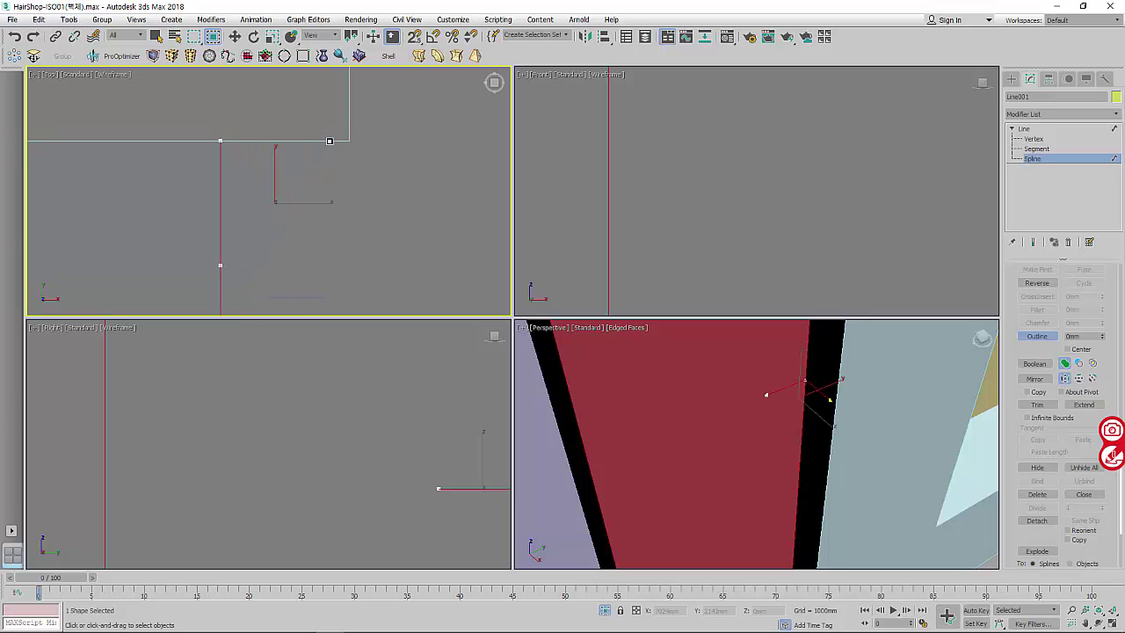
drag(329, 140, 333, 132)
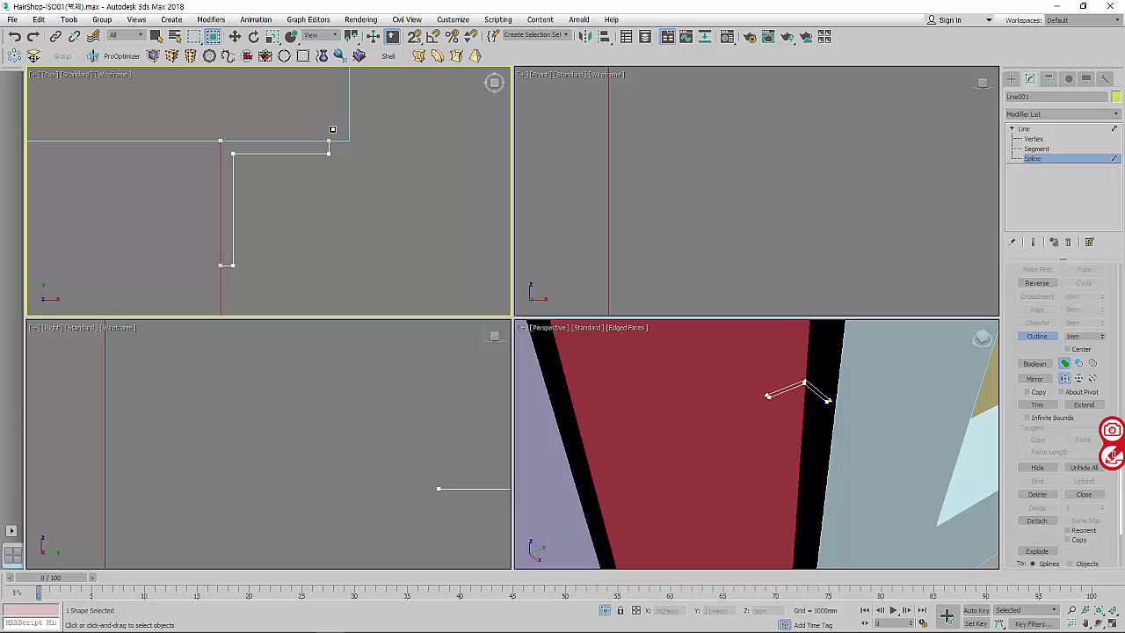
- Exit the outline operation and return Line001 to object level
key(w)
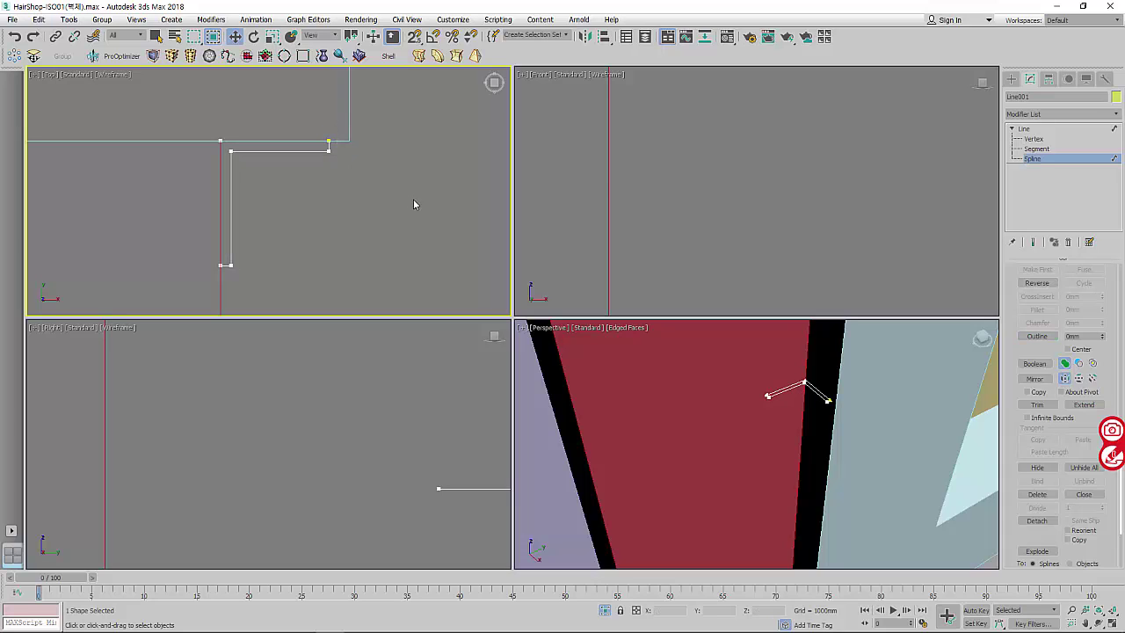
right_click(663, 244)
scroll(662, 243, down, 2)
scroll(662, 243, down, 2)
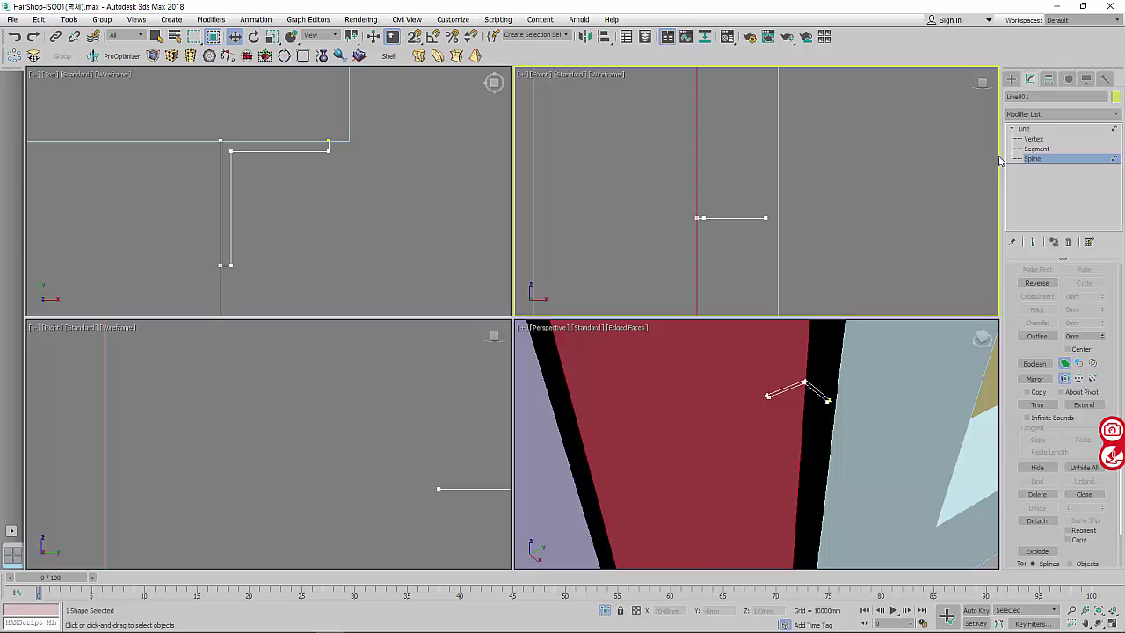
click(1054, 129)
click(1061, 114)
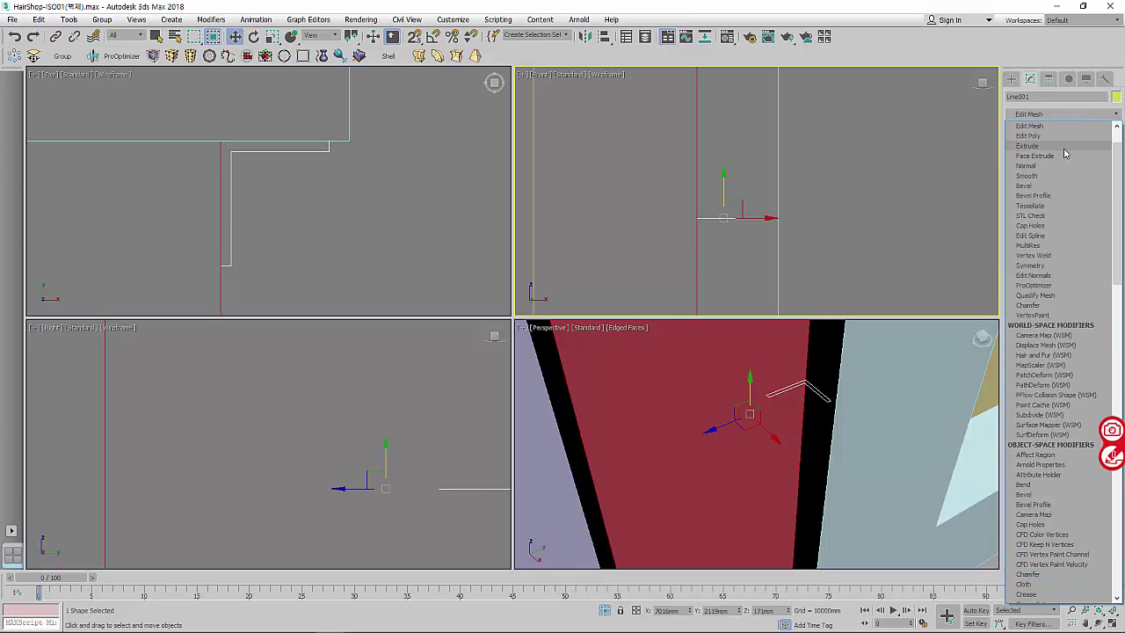
- Add an Extrude modifier with Amount 70mm, after first trying 120mm
click(1027, 145)
double_click(1085, 284)
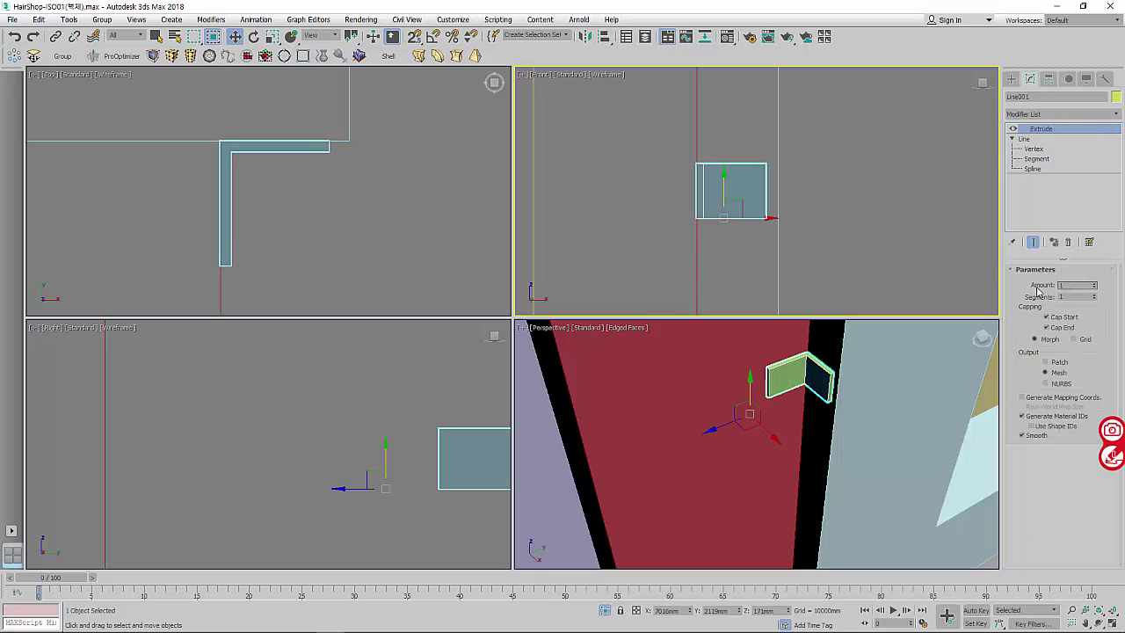
text(120)
key(Return)
alt+middle_drag(844, 376, 805, 420)
double_click(1079, 285)
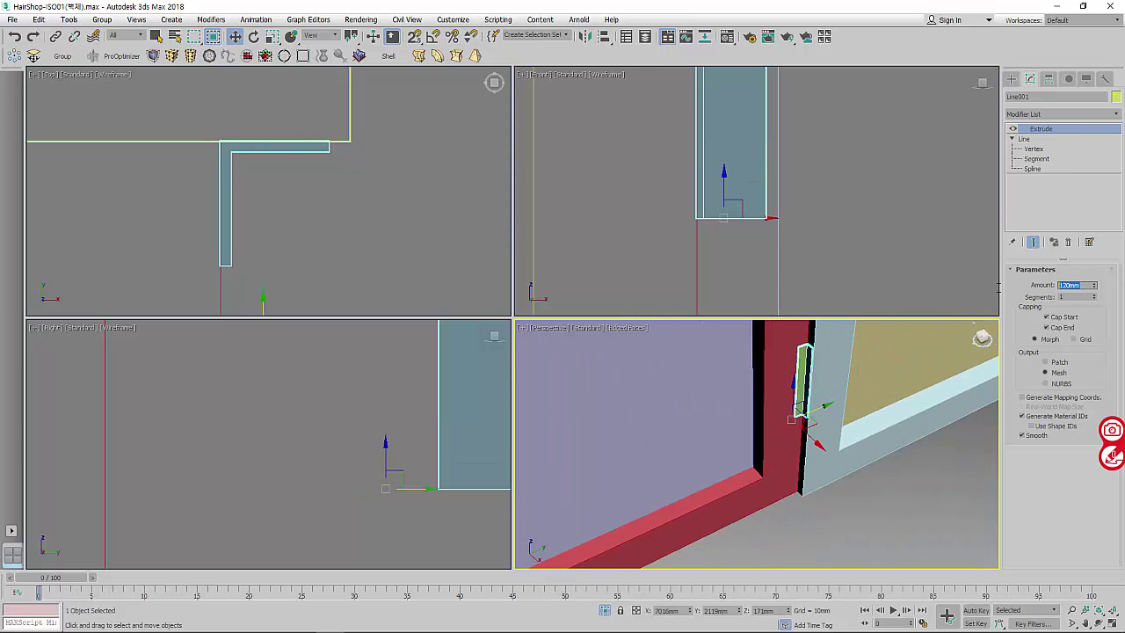
text(0)
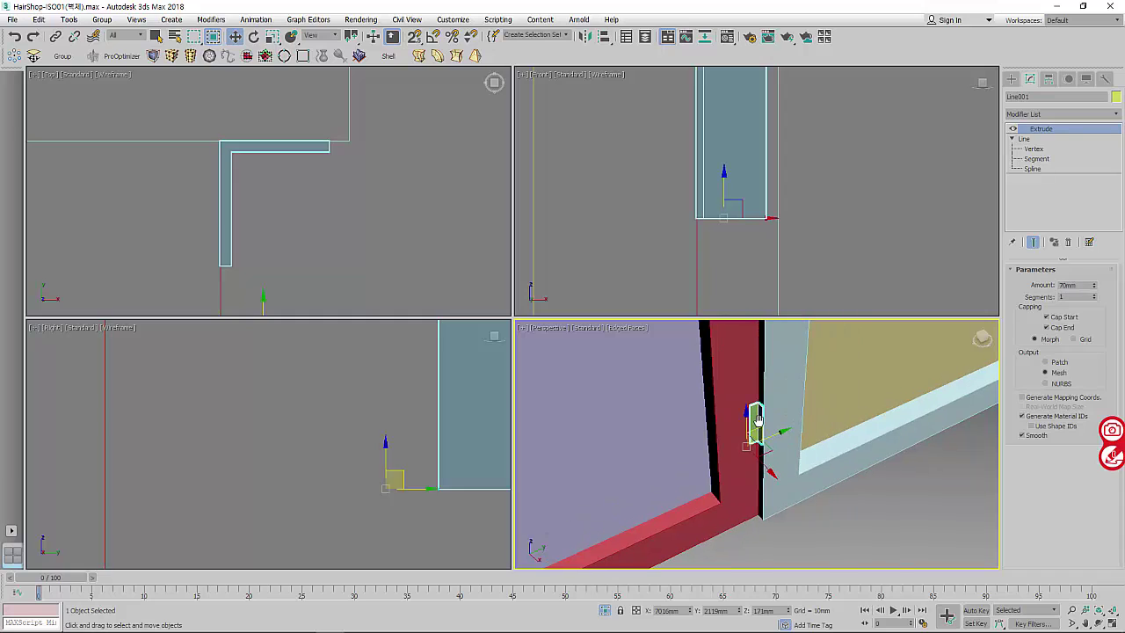
key(Return)
- Rename the extruded frame piece to Input-Door-Frame
click(1037, 98)
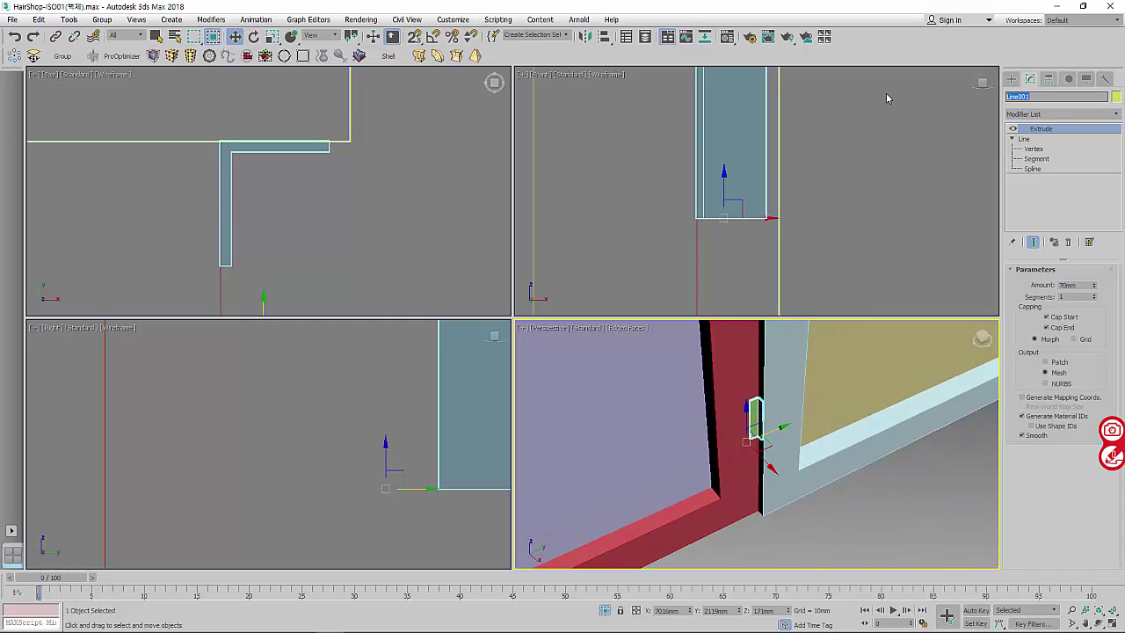
text(D)
text(Input-Door-Frame001)
key(BackSpace)
key(BackSpace)
key(BackSpace)
key(BackSpace)
key(BackSpace)
text(m)
key(BackSpace)
text(-)
text(Frame)
text(-)
text(경지)
text(첩)
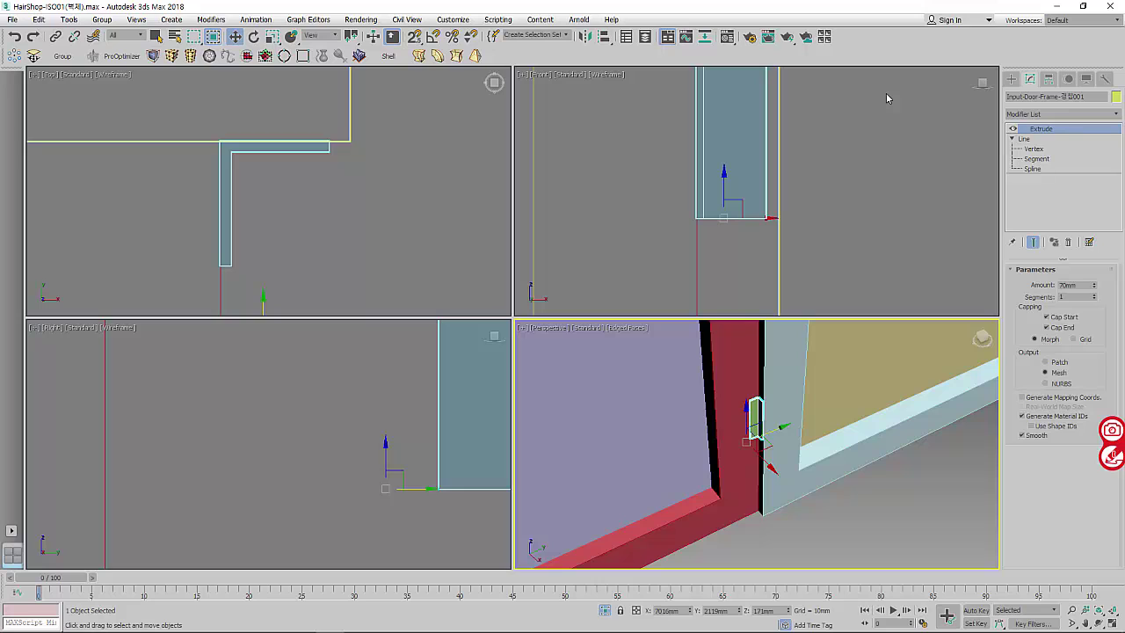
- Change the frame piece's Extrude Amount to 50mm
click(1010, 78)
scroll(382, 419, down, 3)
scroll(382, 419, down, 2)
scroll(725, 201, down, 3)
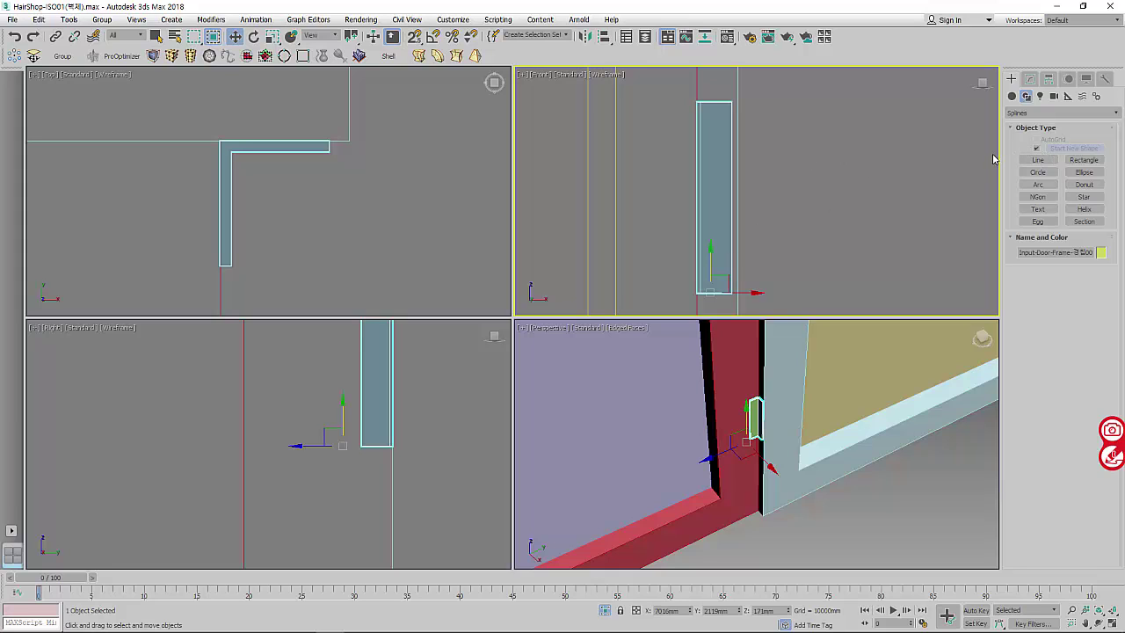
click(1030, 78)
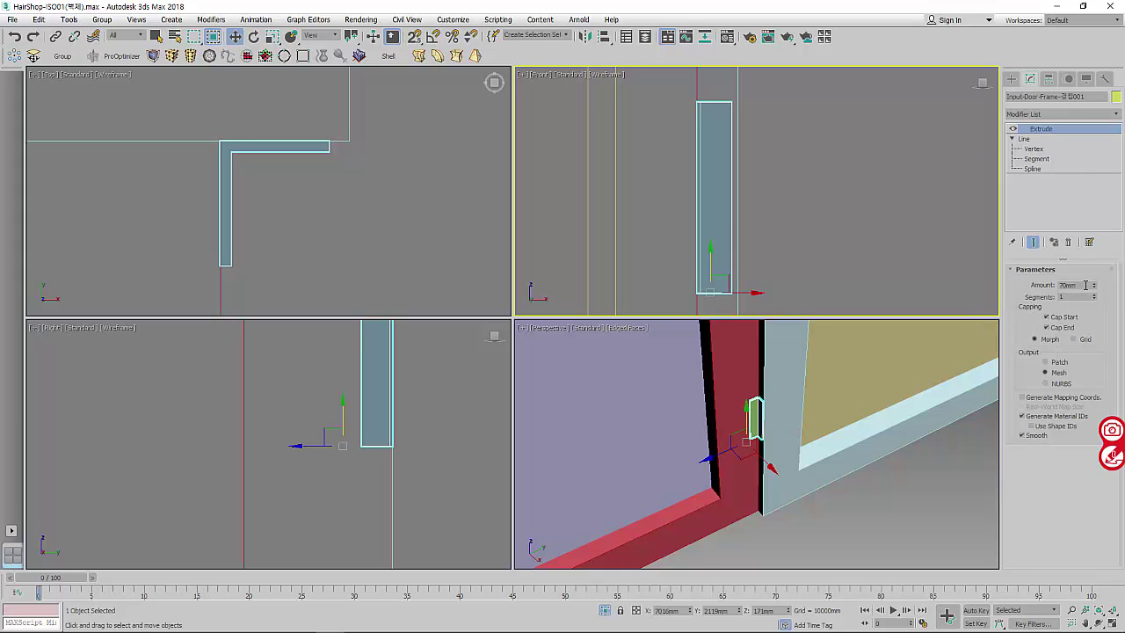
double_click(1085, 285)
text(50)
key(Return)
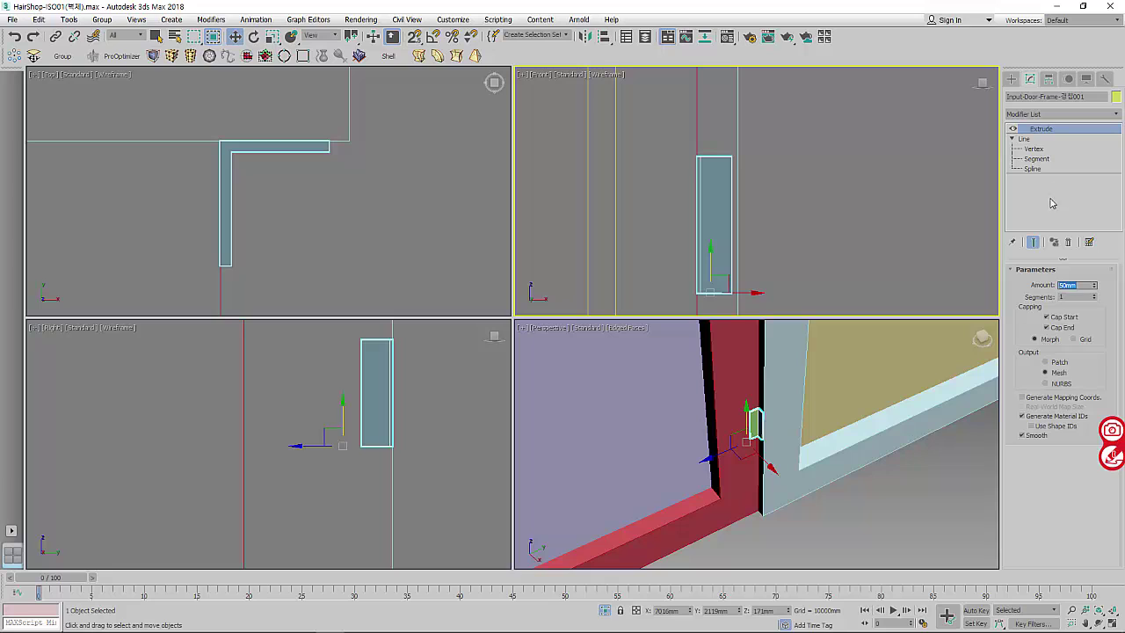
- Collapse the frame piece's modifier stack into an Editable Mesh
click(1049, 85)
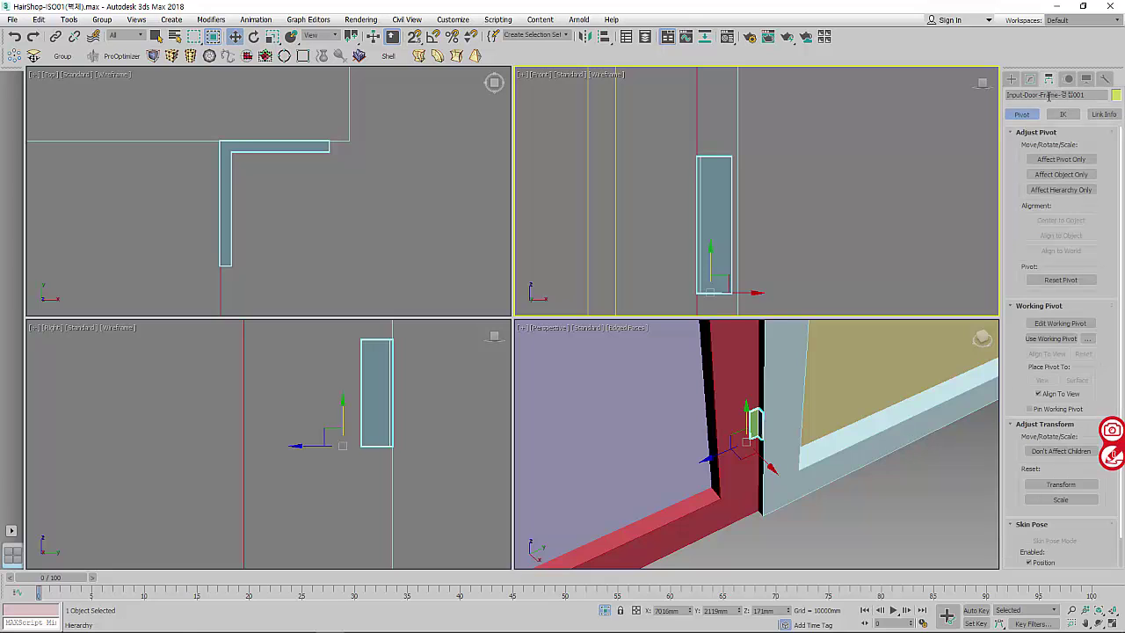
click(1011, 78)
click(1030, 78)
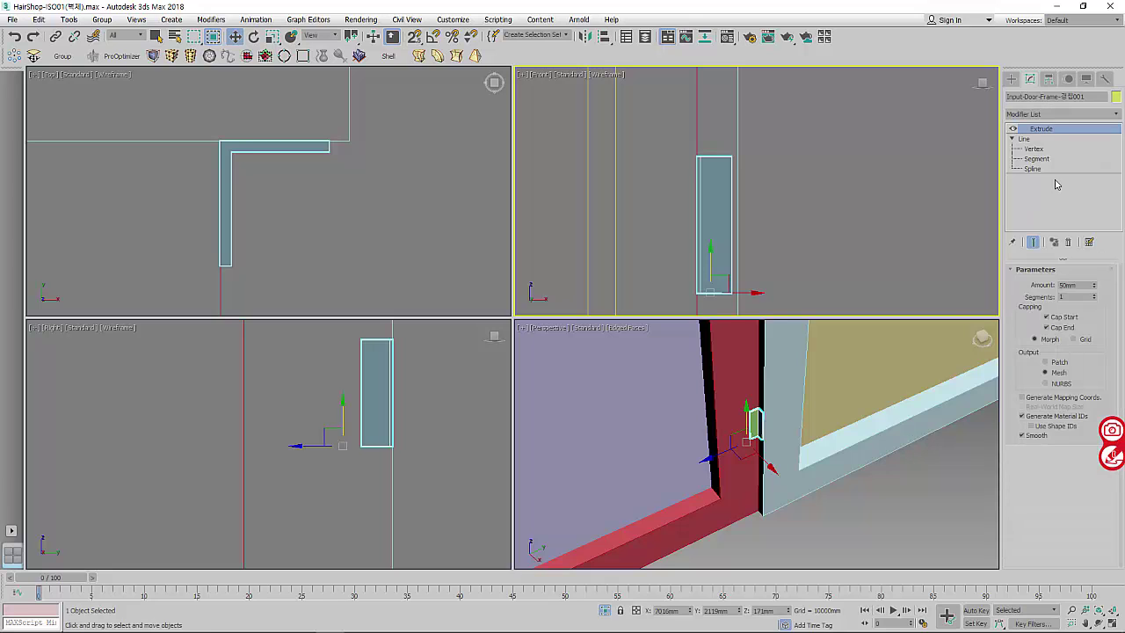
right_click(1041, 193)
click(993, 311)
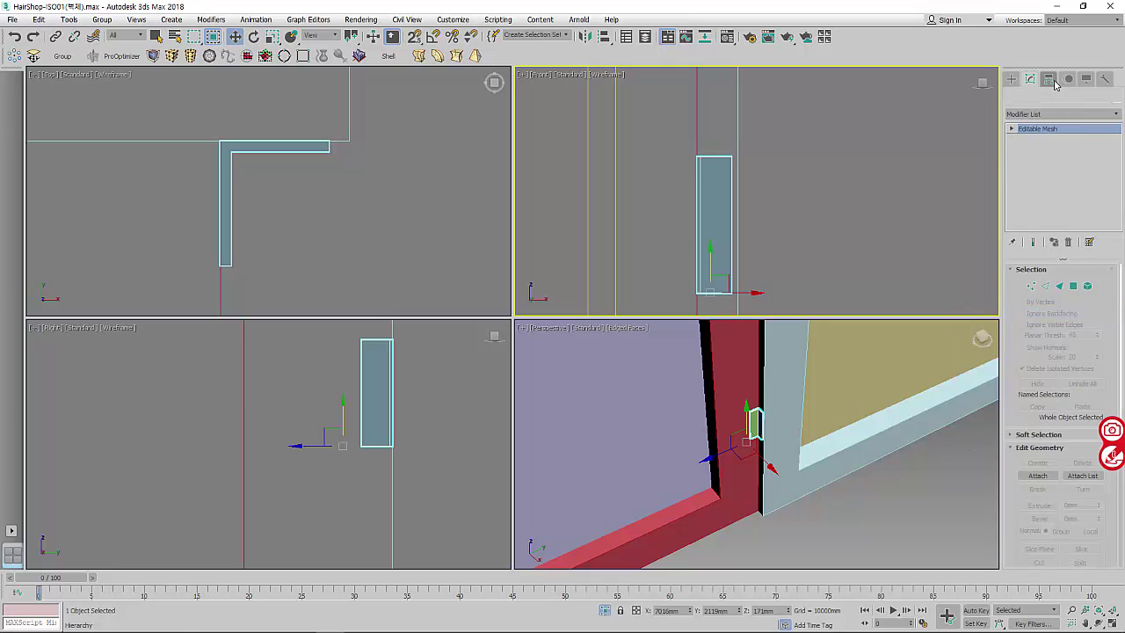
- Center the frame piece's pivot on the object using Affect Pivot Only
click(1049, 79)
click(1060, 159)
click(1061, 221)
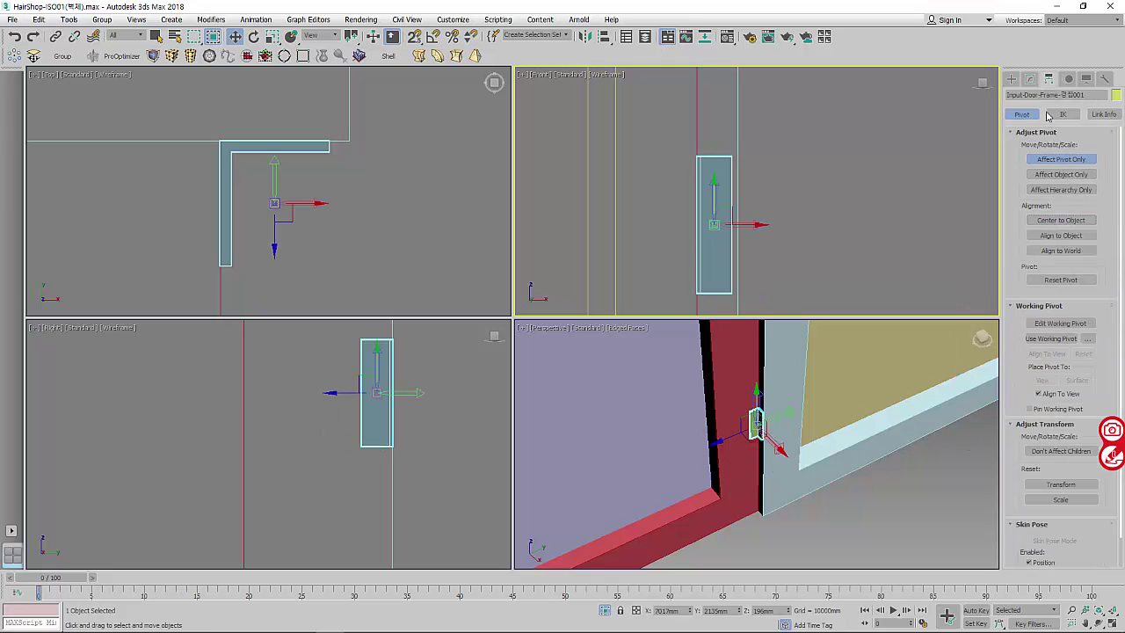
click(1030, 78)
click(1011, 78)
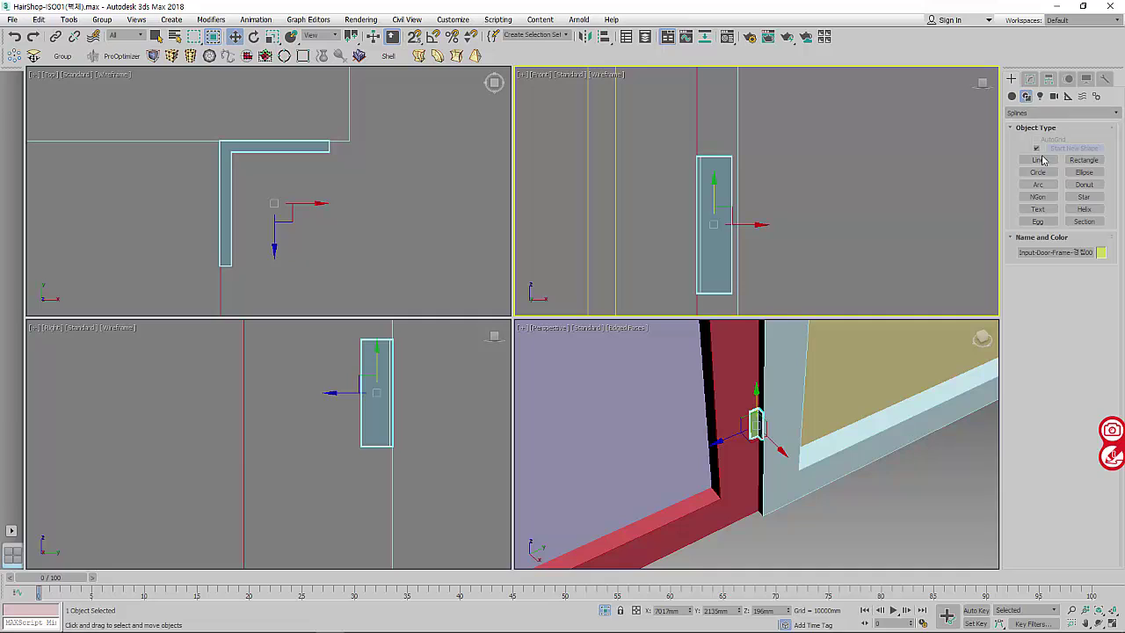
- Create a small Standard Primitives cylinder, Cylinder001, in the Front view
click(1011, 96)
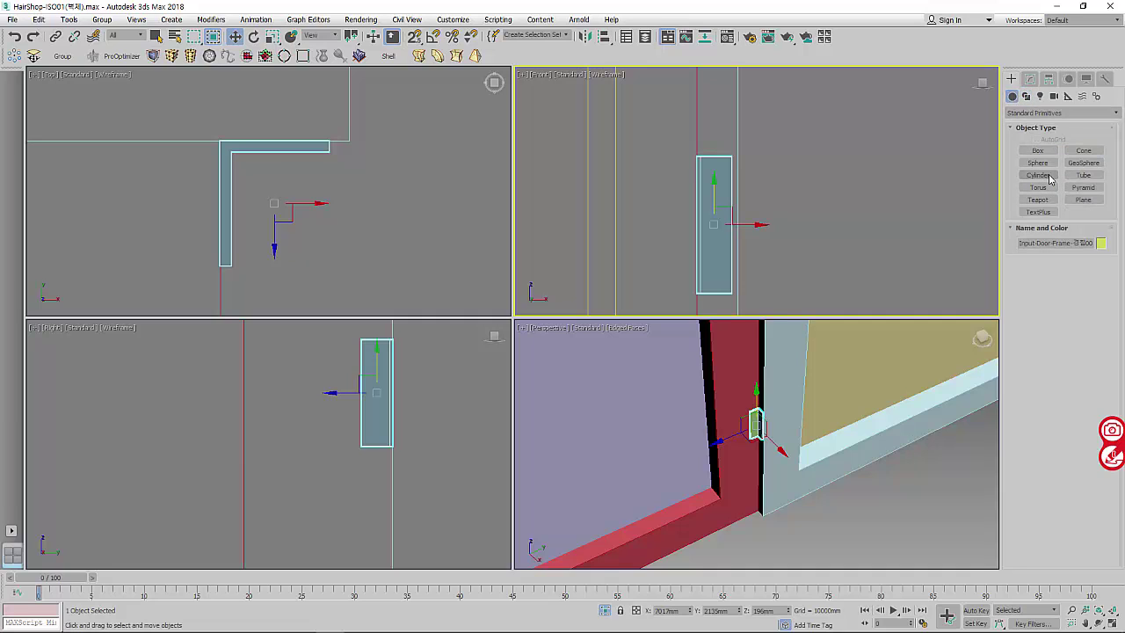
click(1039, 175)
scroll(703, 182, up, 2)
scroll(711, 189, up, 1)
scroll(720, 133, up, 2)
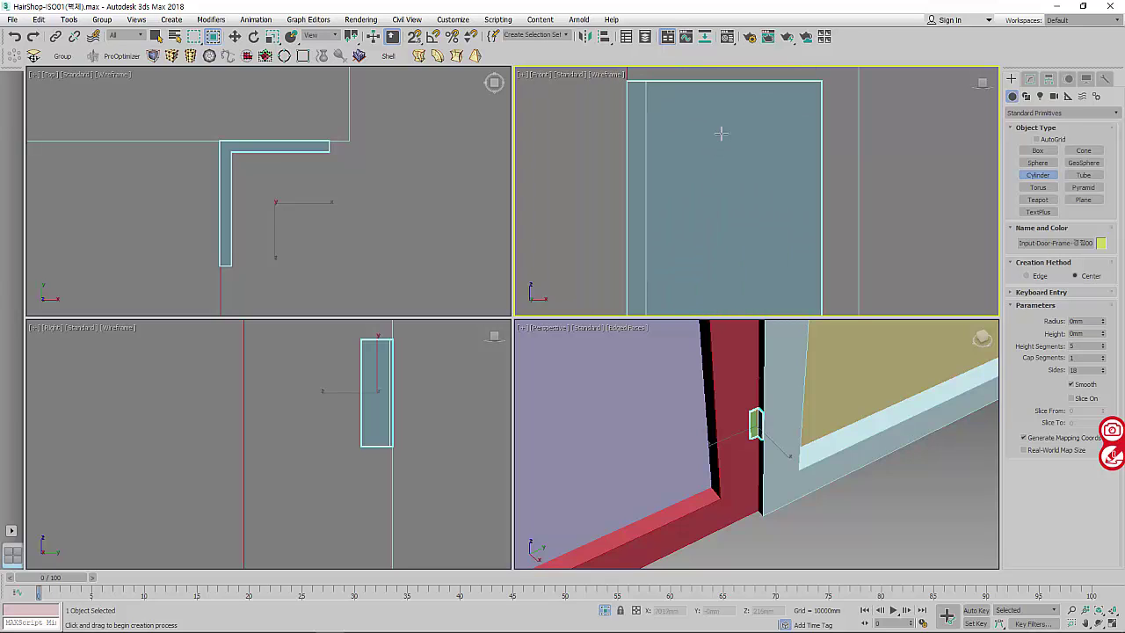
drag(719, 131, 724, 158)
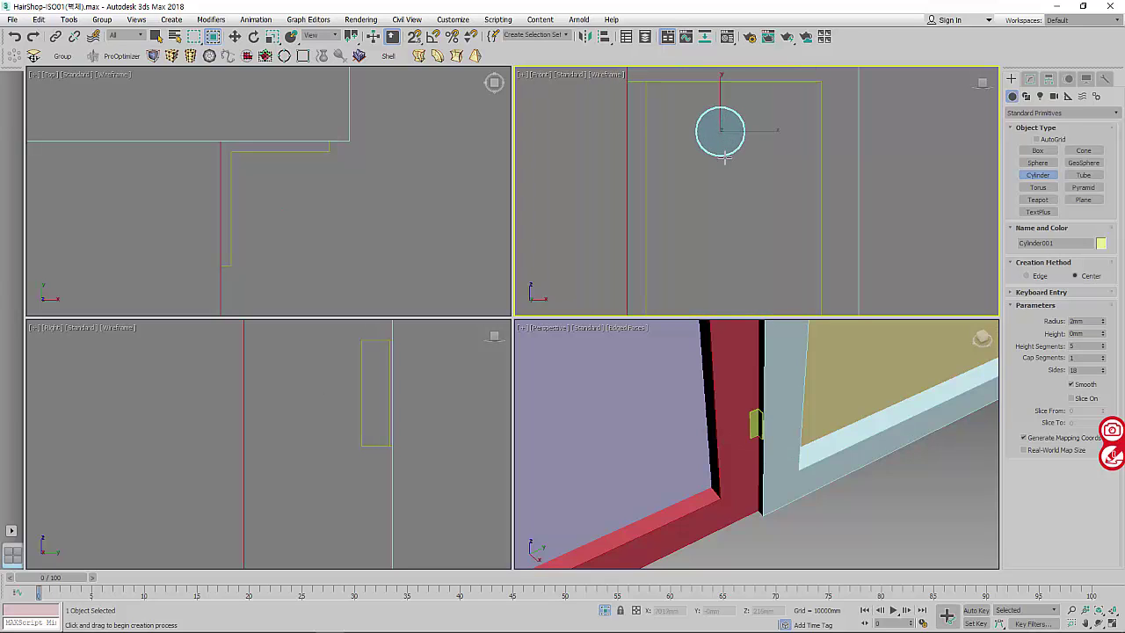
right_click(307, 147)
- Move Cylinder001 in the Top view to the door's edge beside the frame piece
scroll(317, 190, up, 3)
scroll(318, 192, up, 4)
scroll(330, 246, up, 2)
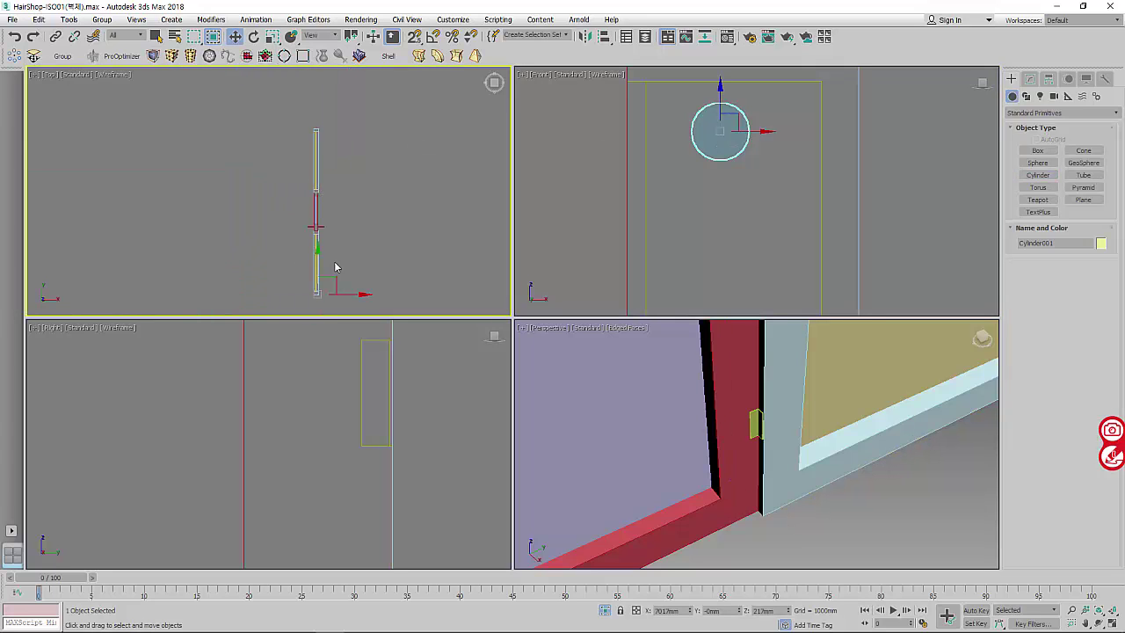
scroll(320, 263, up, 2)
scroll(322, 263, up, 2)
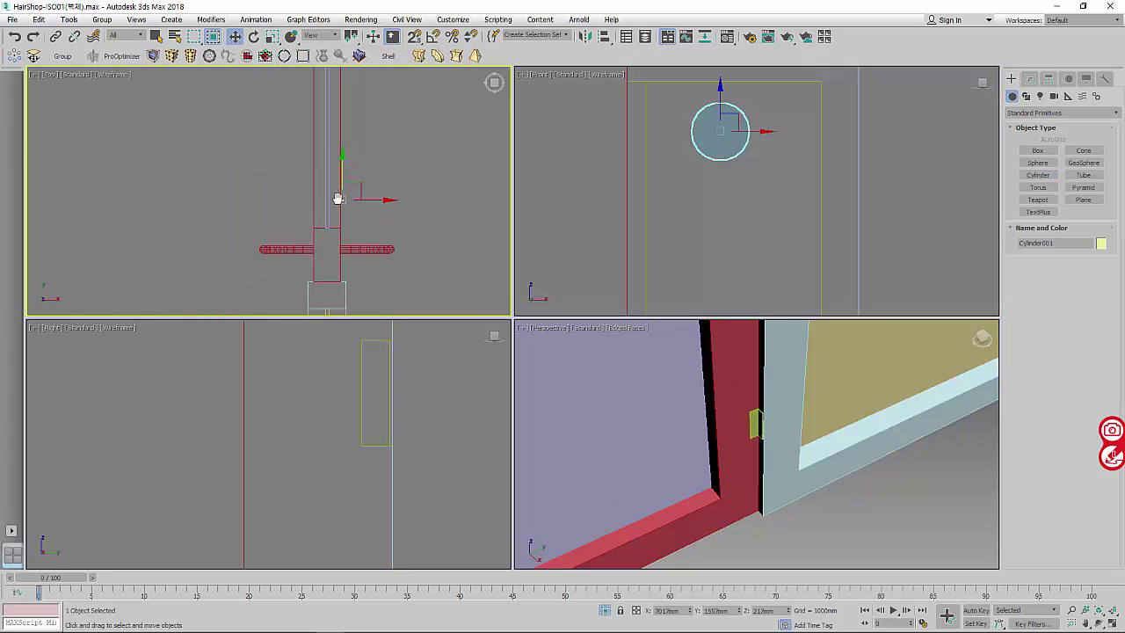
scroll(325, 269, up, 2)
scroll(325, 274, down, 2)
drag(321, 273, 316, 119)
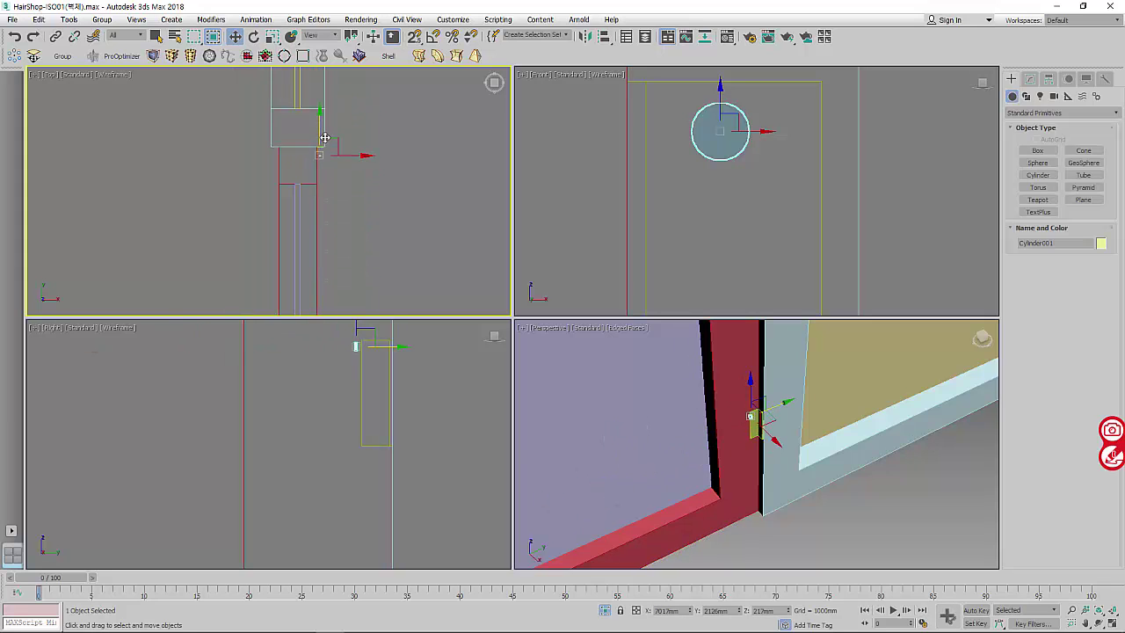
middle_drag(316, 119, 301, 233)
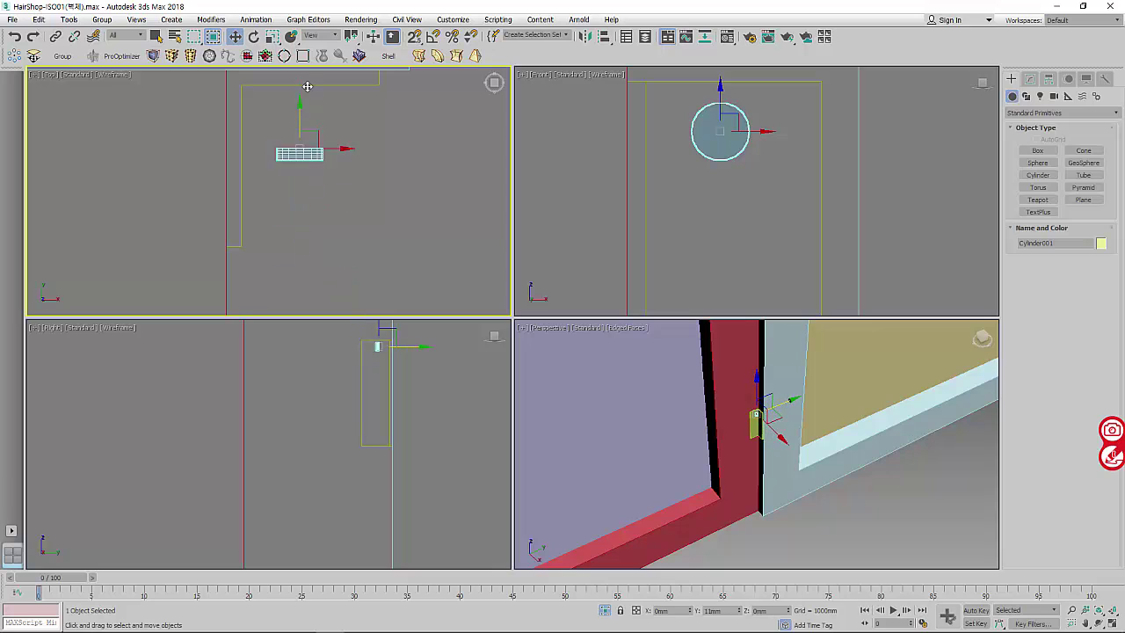
drag(302, 237, 308, 53)
middle_drag(311, 116, 286, 240)
scroll(286, 239, up, 2)
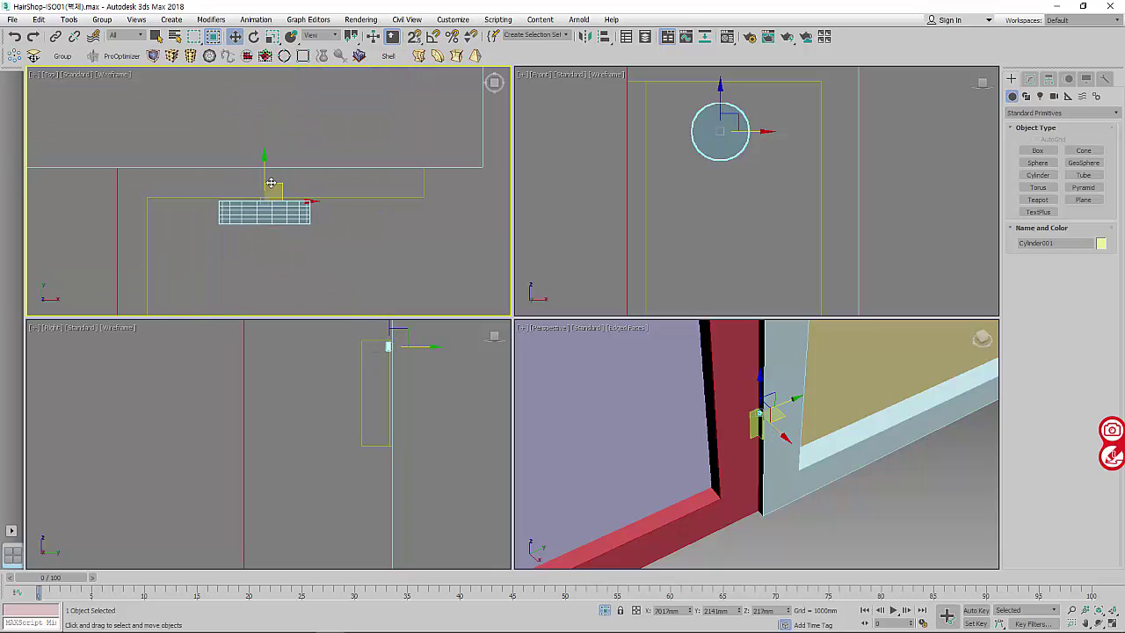
scroll(265, 175, up, 1)
scroll(266, 175, up, 1)
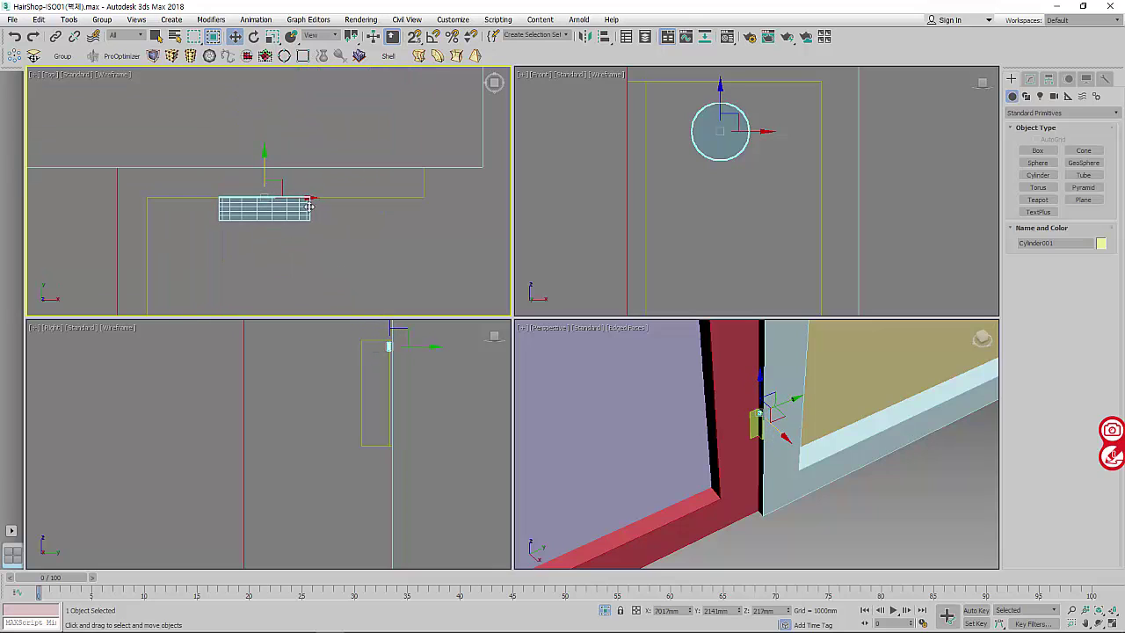
drag(305, 201, 341, 198)
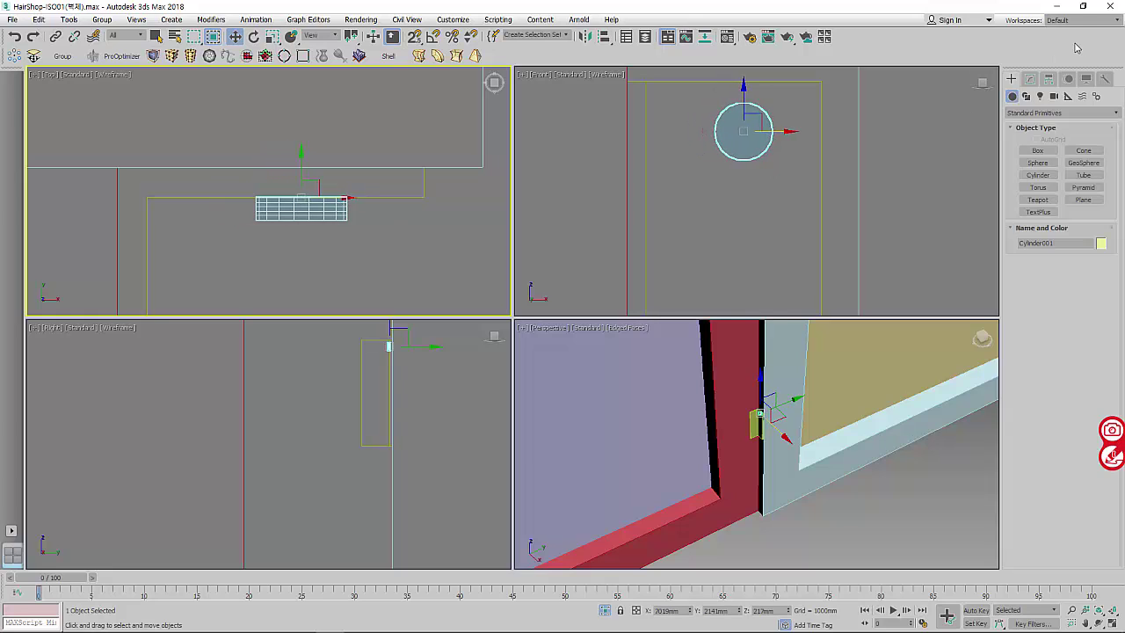
- Set Cylinder001 to 1 height segment, nudge it down, and convert it to Editable Mesh
click(1030, 78)
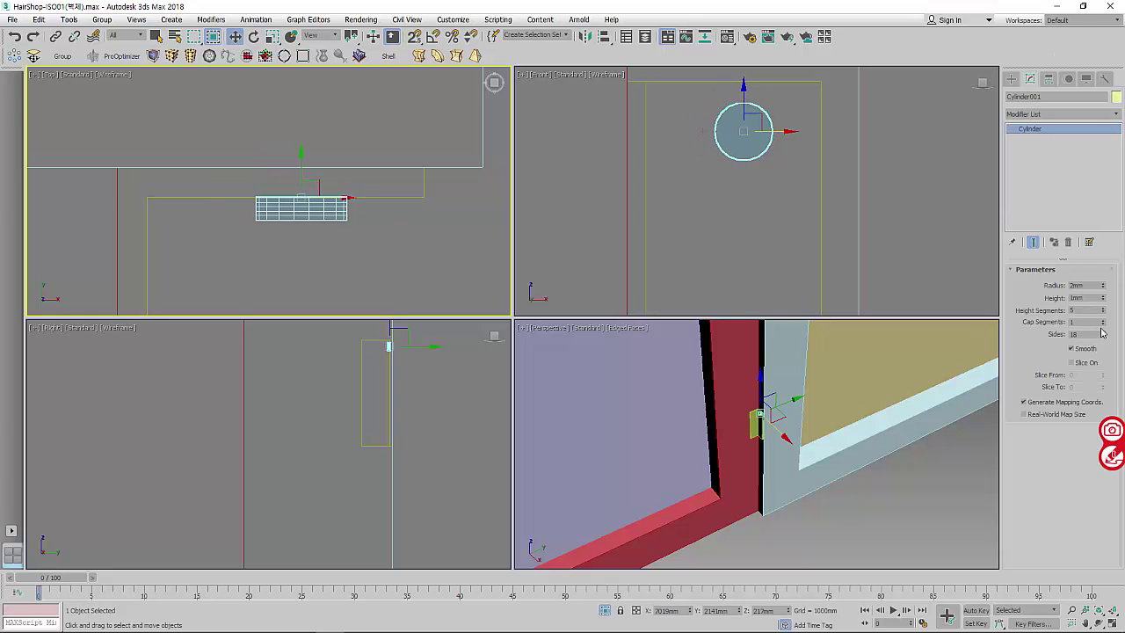
right_click(1104, 312)
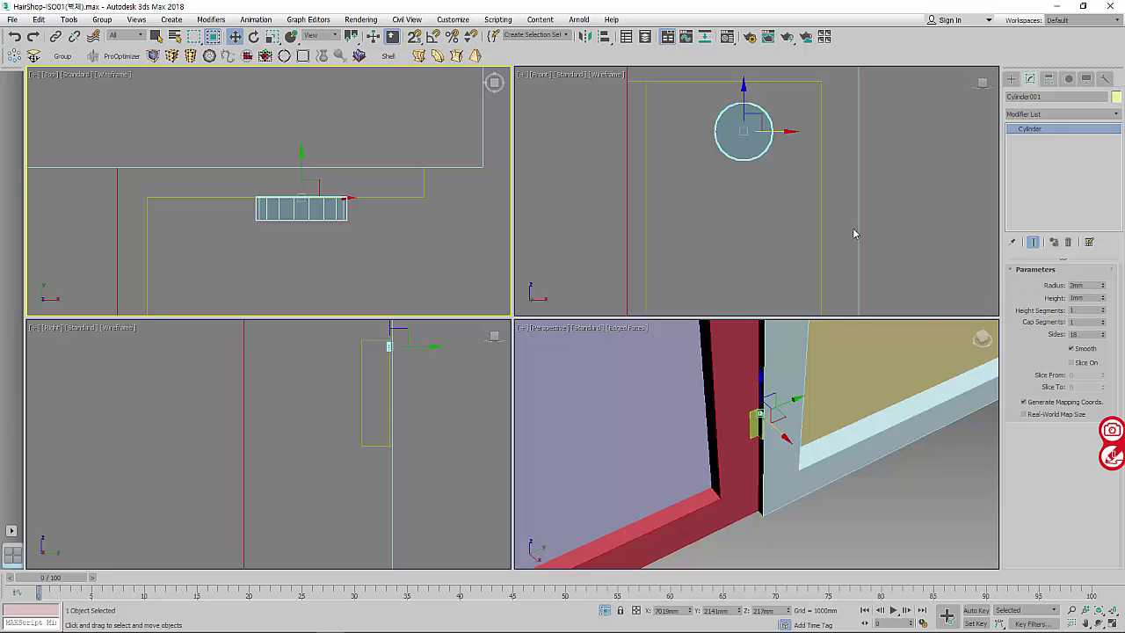
scroll(391, 176, down, 2)
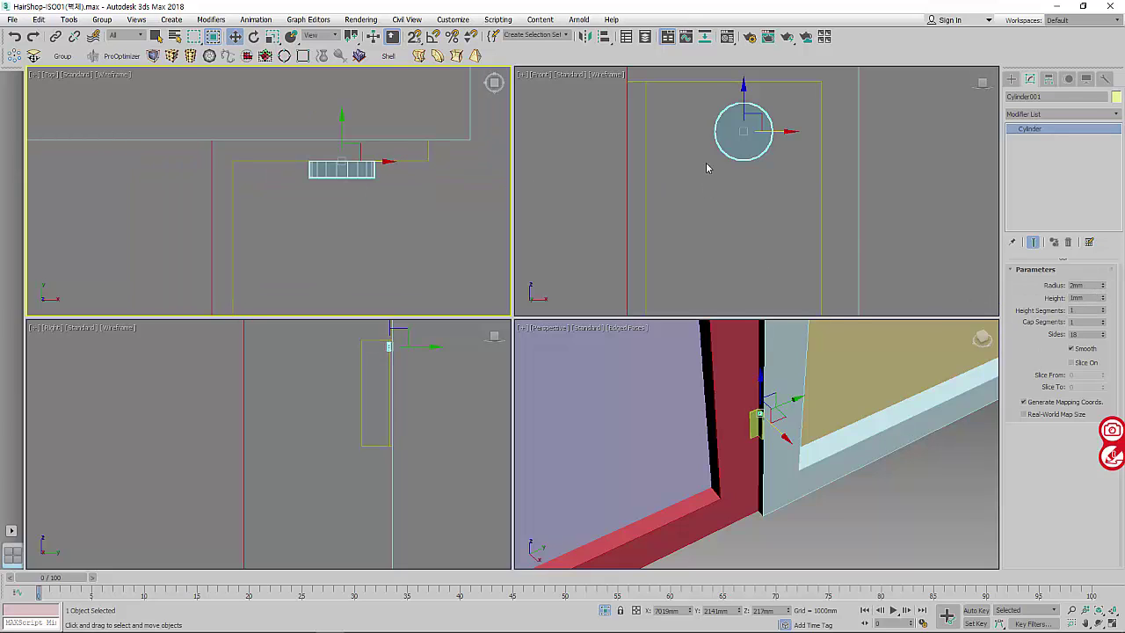
scroll(705, 167, down, 5)
scroll(738, 227, down, 2)
middle_drag(726, 133, 726, 187)
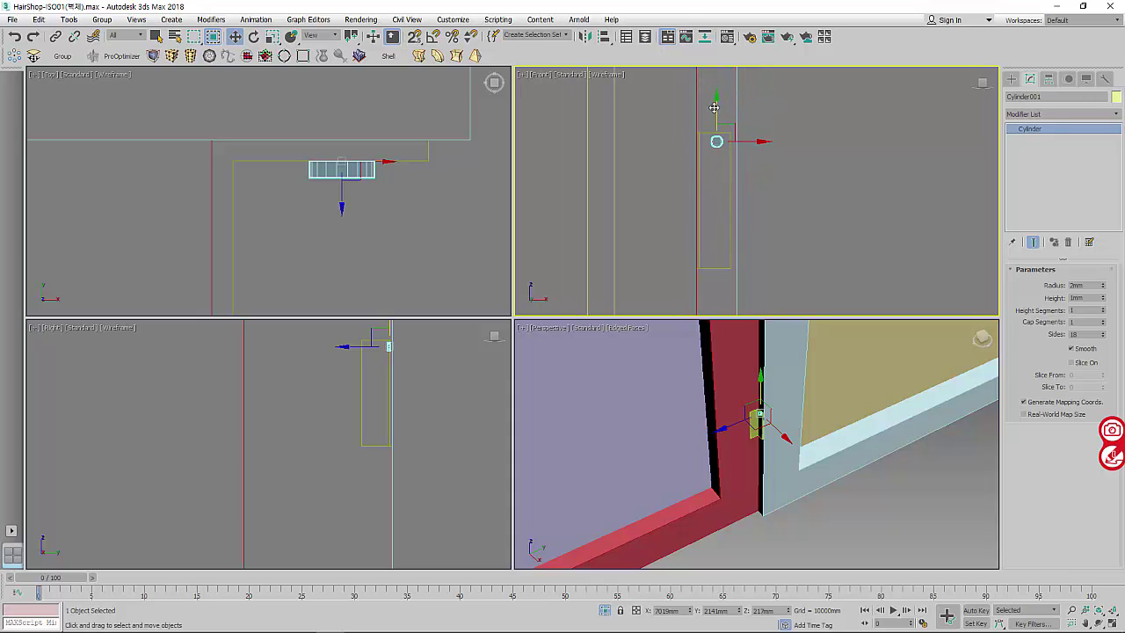
drag(713, 106, 715, 112)
right_click(1024, 175)
click(1035, 246)
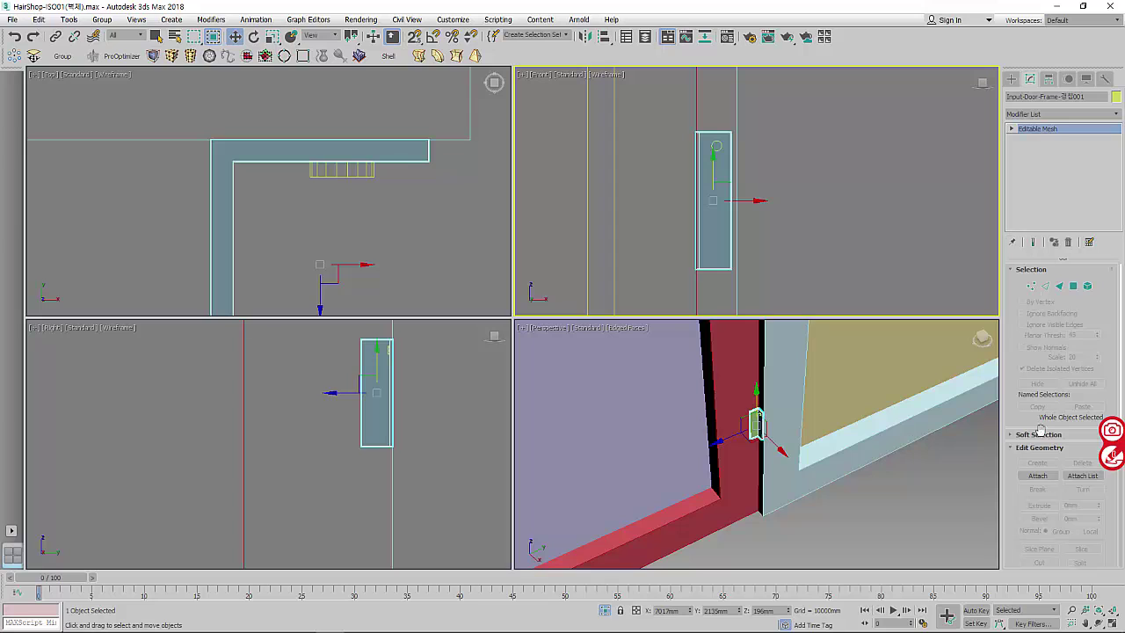
- Attach the pin to the hinge plate and select it at Element level
click(1037, 475)
right_click(839, 174)
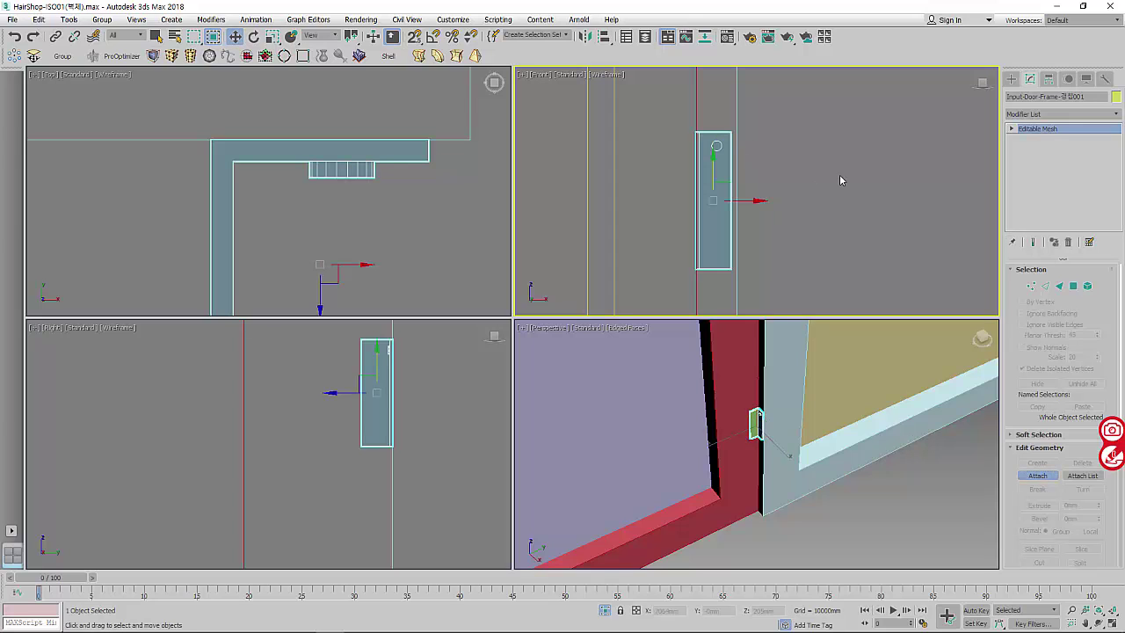
click(1011, 129)
click(1036, 178)
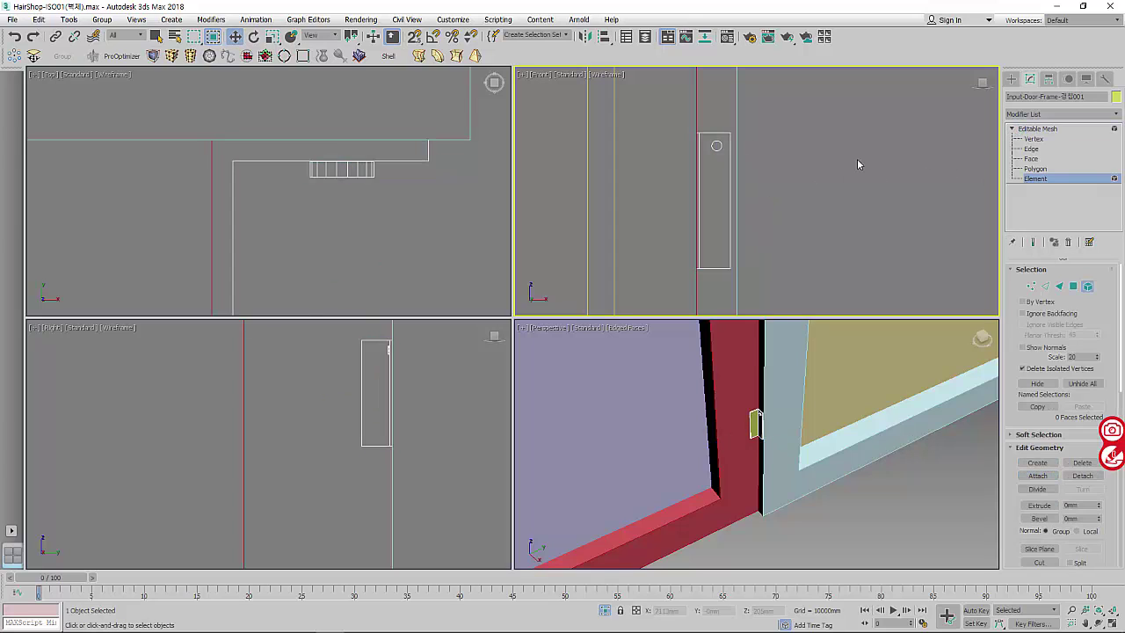
click(719, 148)
- Shift-move the pin twice with Clone To Element, spacing copies down the plate
mouse_move(719, 146)
mouse_down()
mouse_move(719, 136)
mouse_move(719, 156)
mouse_up()
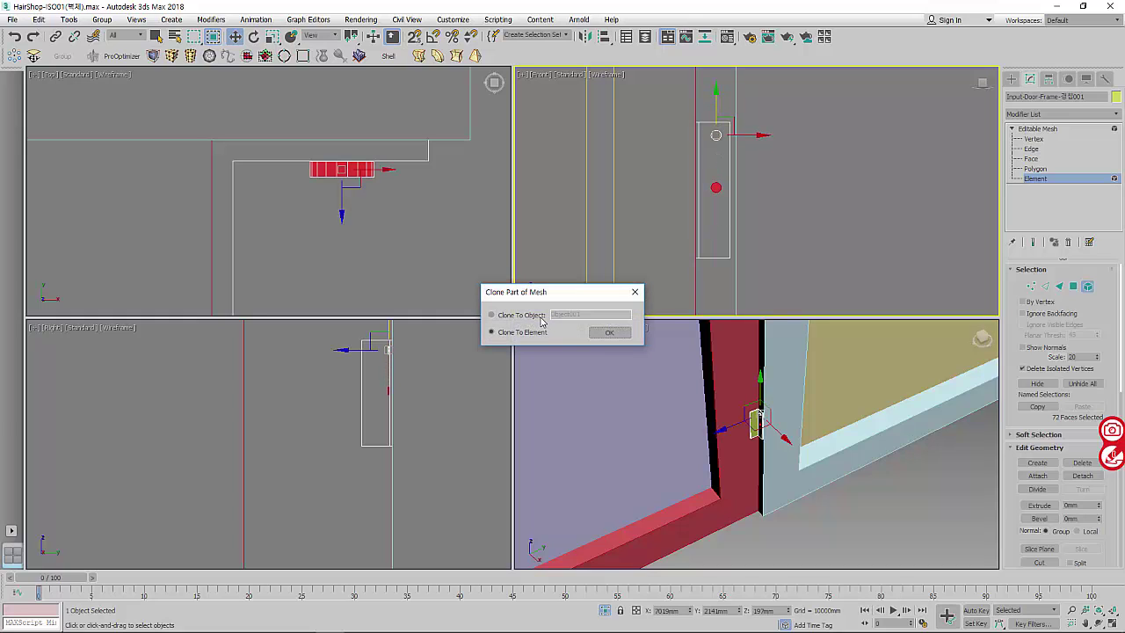
click(608, 333)
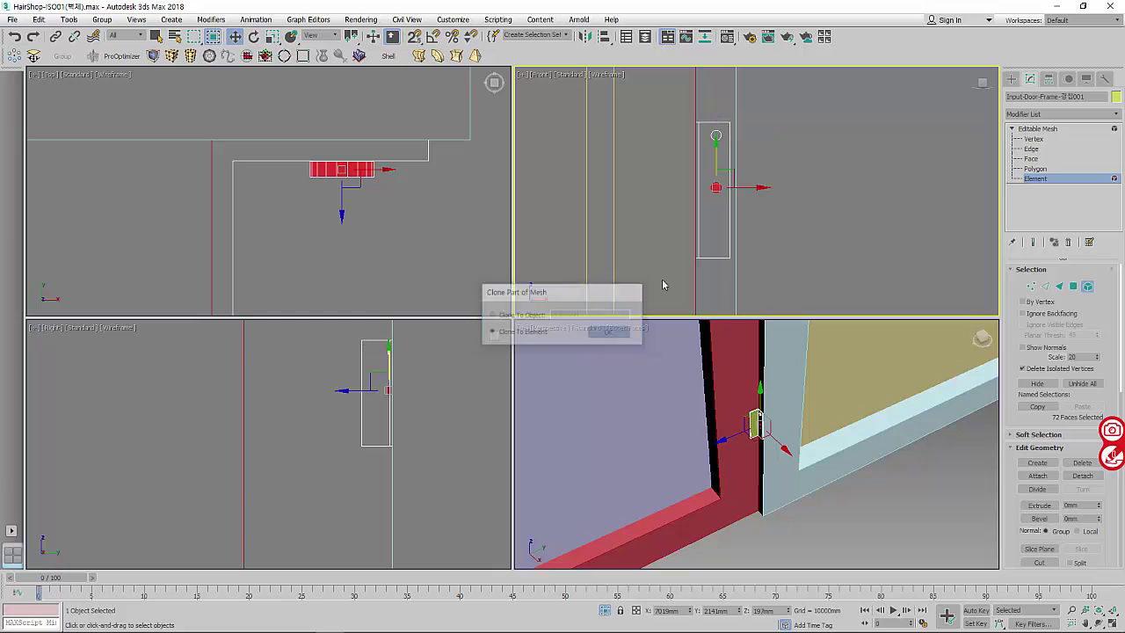
drag(717, 162, 716, 215)
click(608, 333)
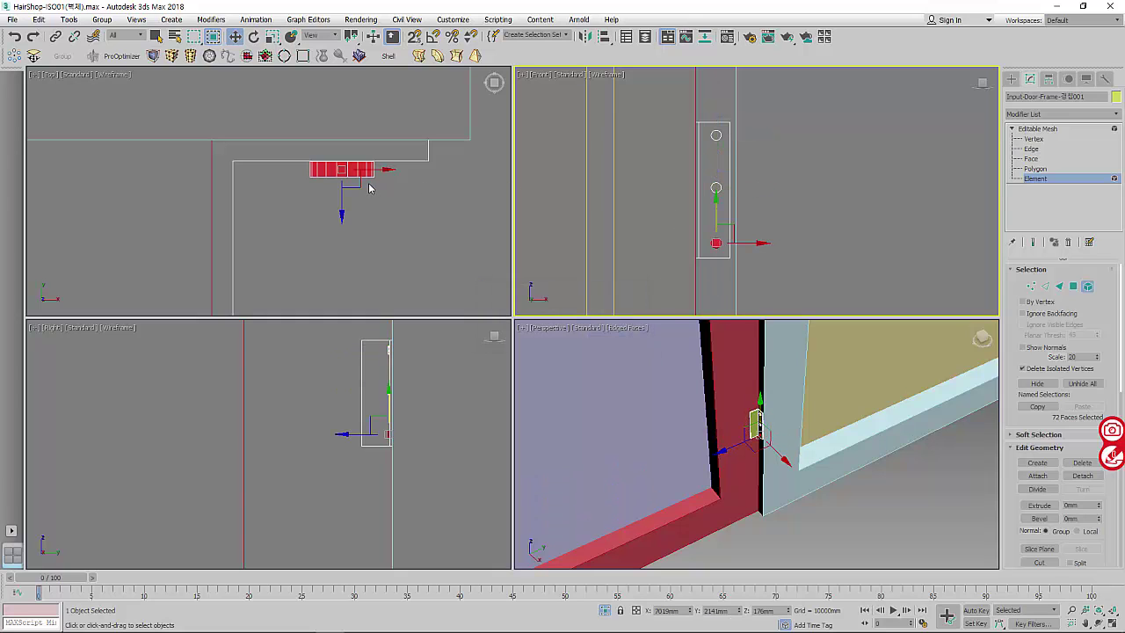
- Select all three pin elements in the Top view
middle_drag(369, 187, 400, 154)
scroll(400, 153, down, 3)
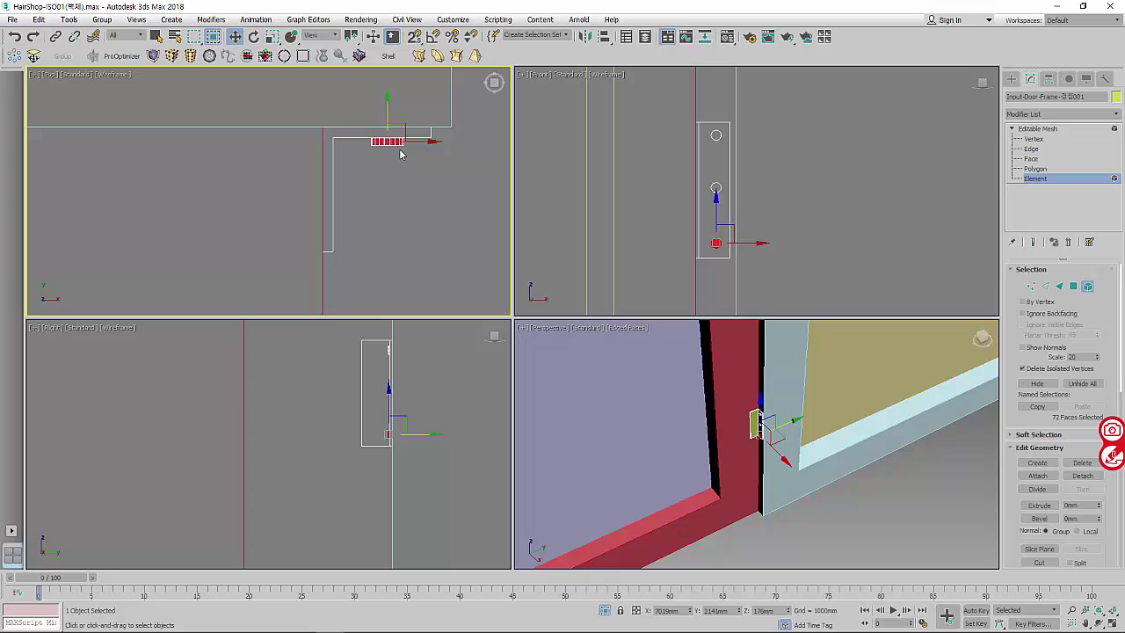
ctrl+click(715, 187)
ctrl+click(717, 135)
scroll(356, 164, up, 2)
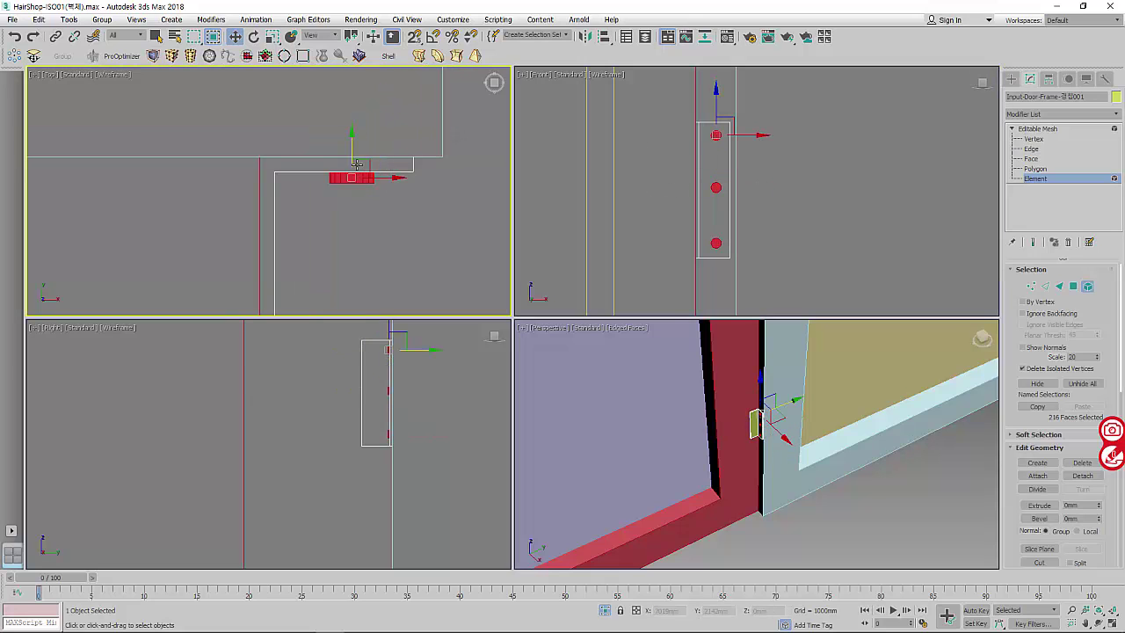
- Clone the three pin elements rotated 90° about Z as new elements
click(253, 36)
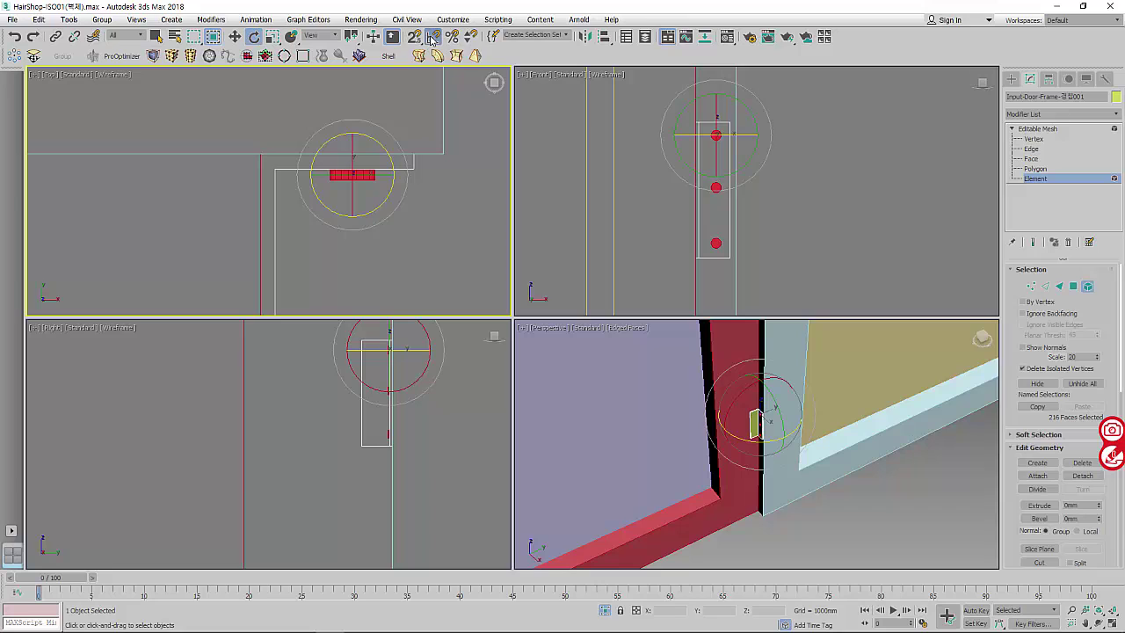
drag(408, 186, 410, 131)
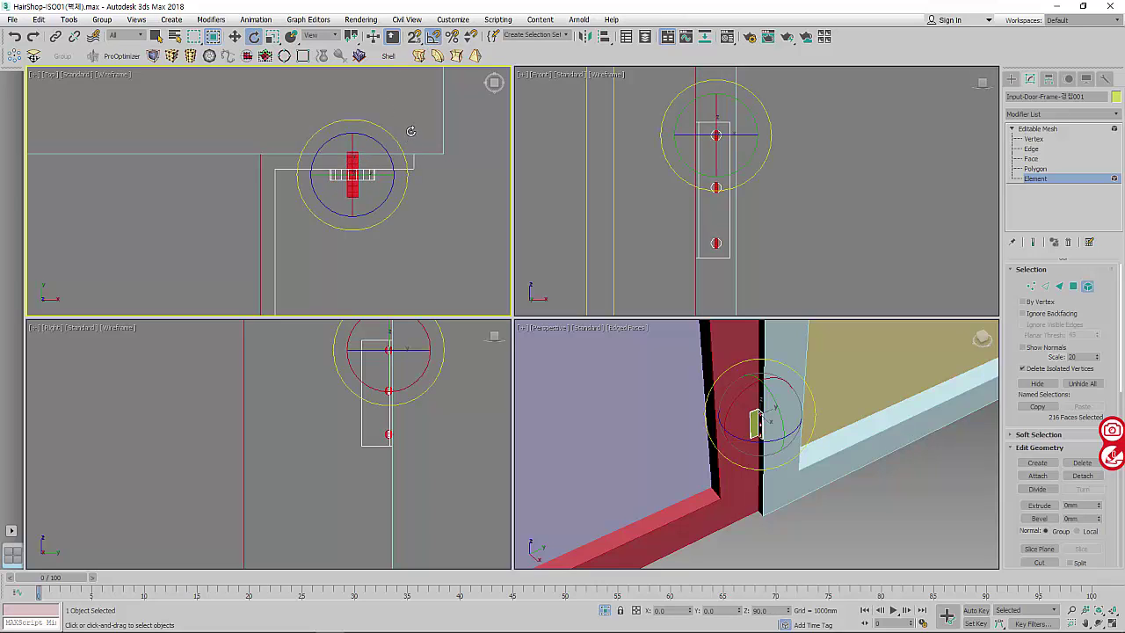
click(590, 337)
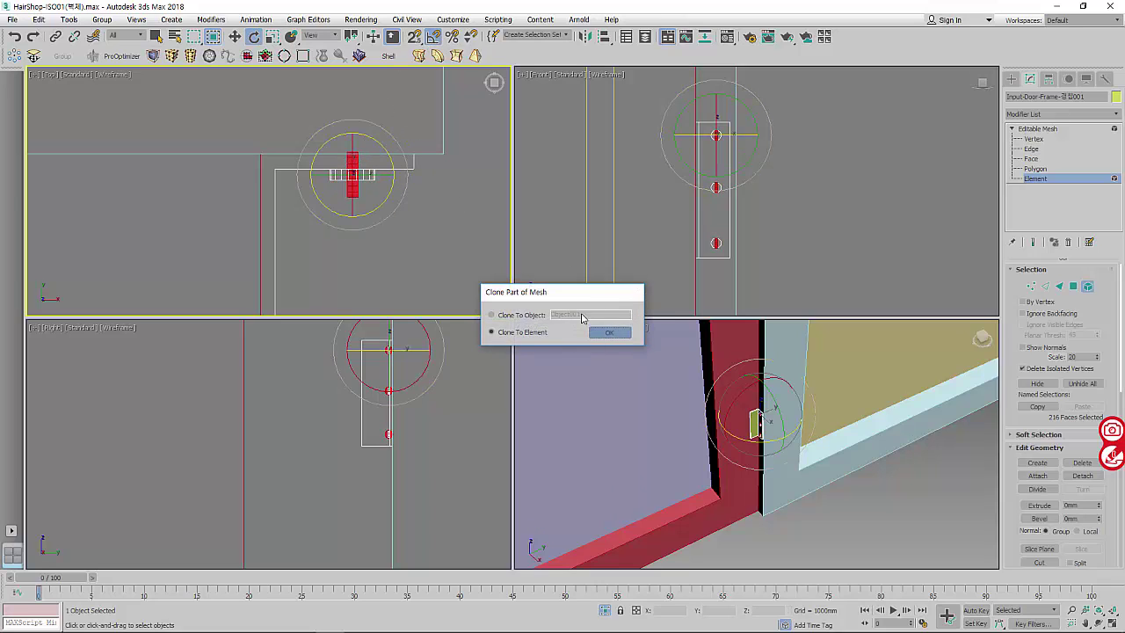
- Move the rotated copy onto the frame's side face, then clear the selection
click(235, 36)
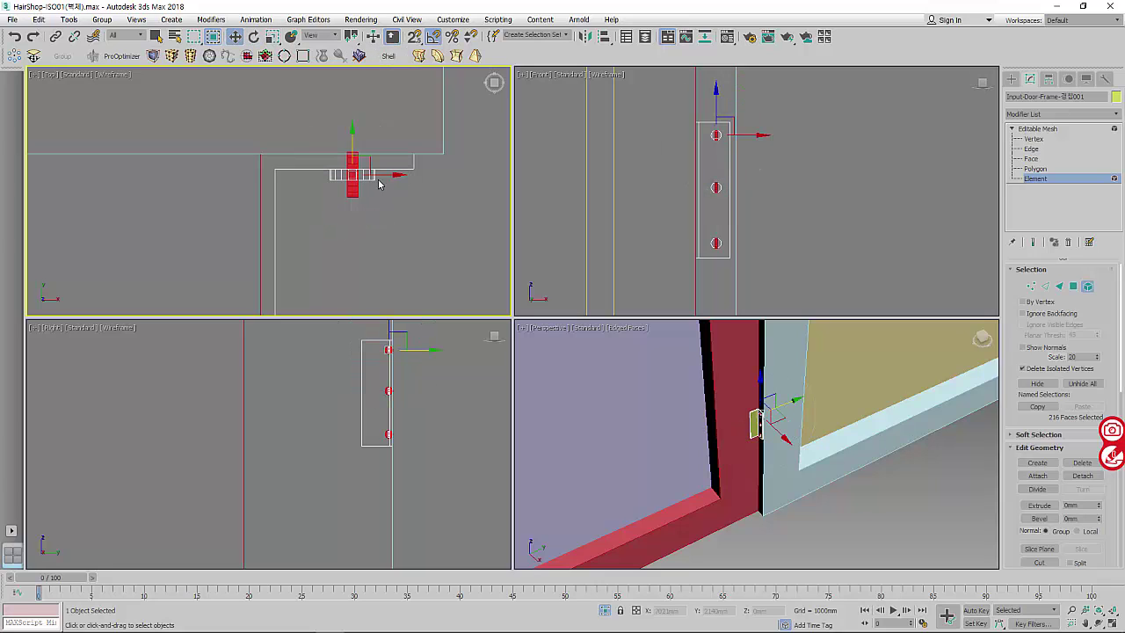
drag(378, 184, 314, 169)
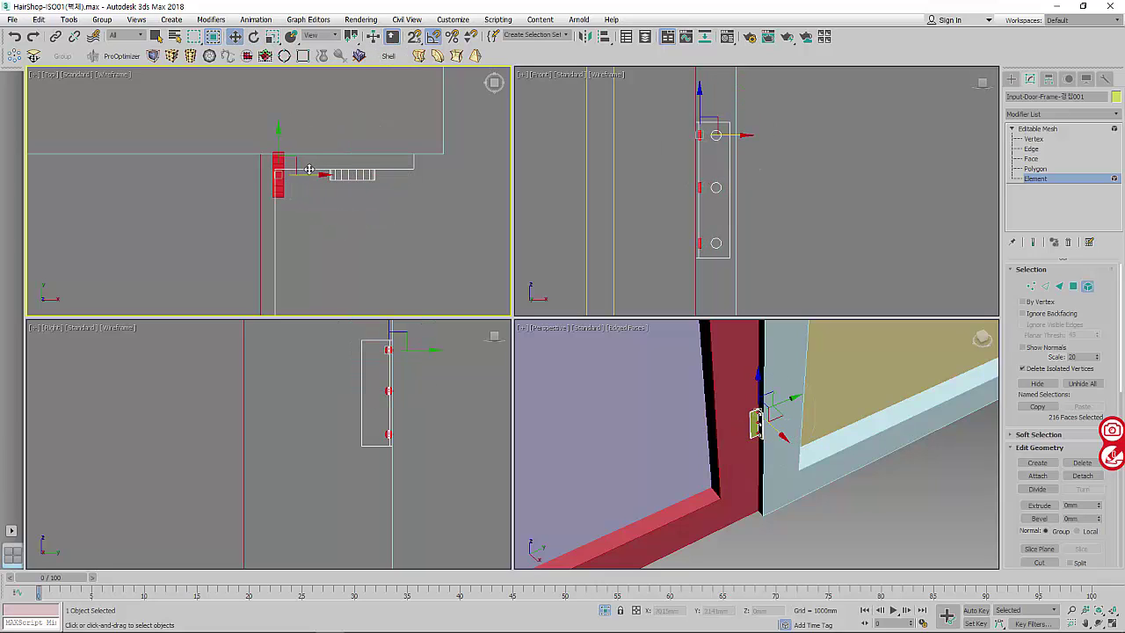
scroll(325, 154, up, 3)
mouse_move(330, 151)
mouse_down()
mouse_move(296, 162)
mouse_move(295, 220)
mouse_up()
scroll(316, 198, down, 2)
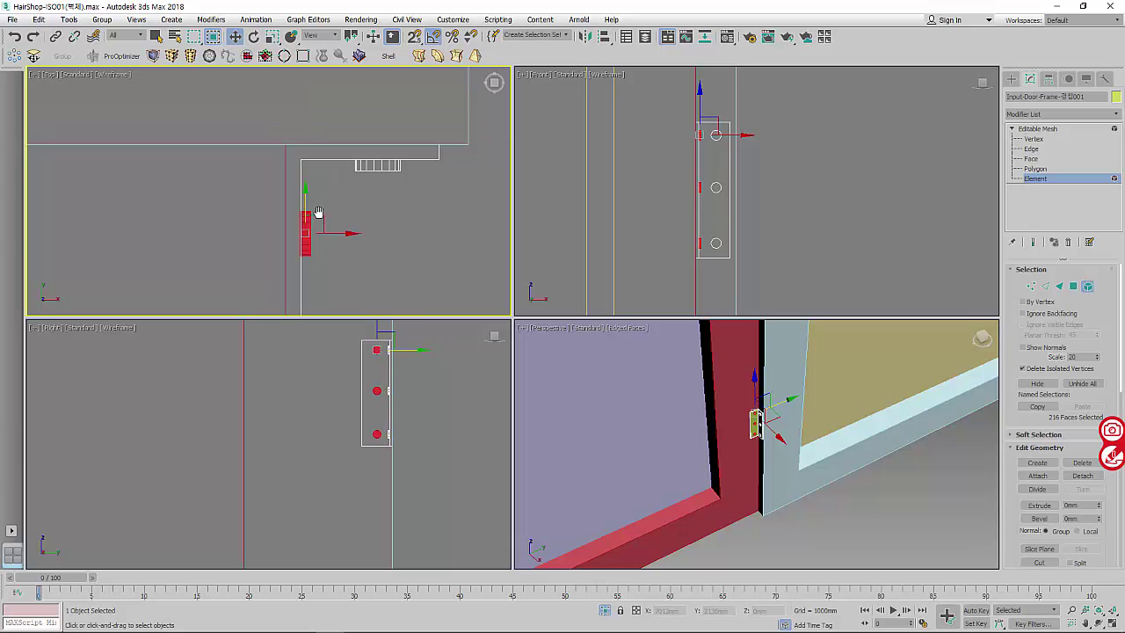
scroll(321, 193, down, 2)
drag(319, 171, 318, 176)
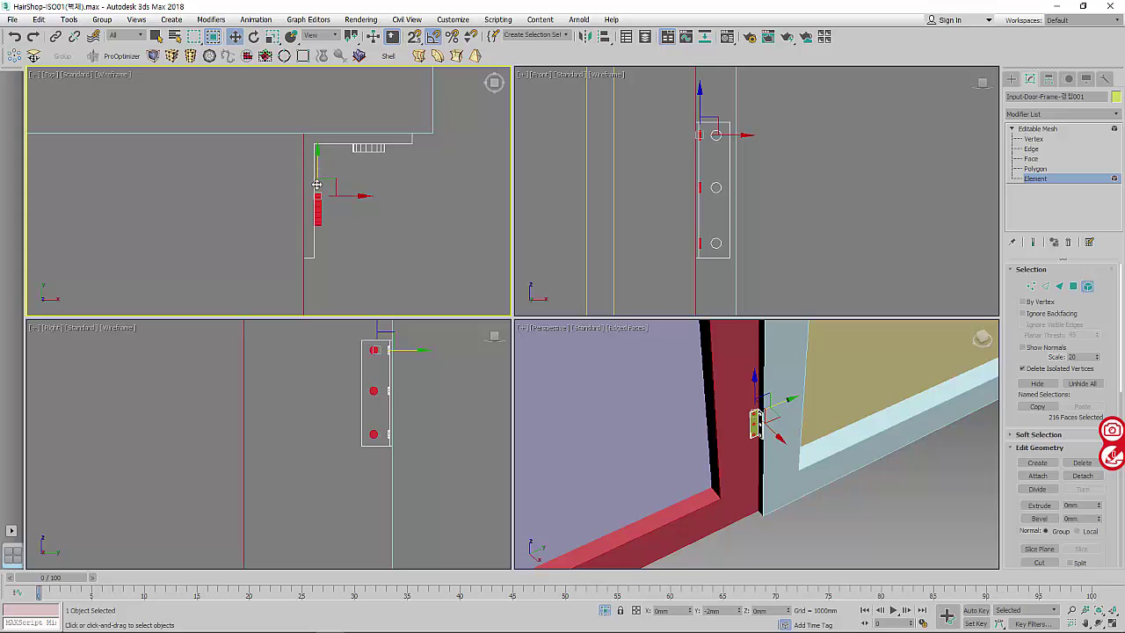
click(840, 251)
- Make an independent mirrored copy of the hinge object with Mirror set to Copy
click(1045, 129)
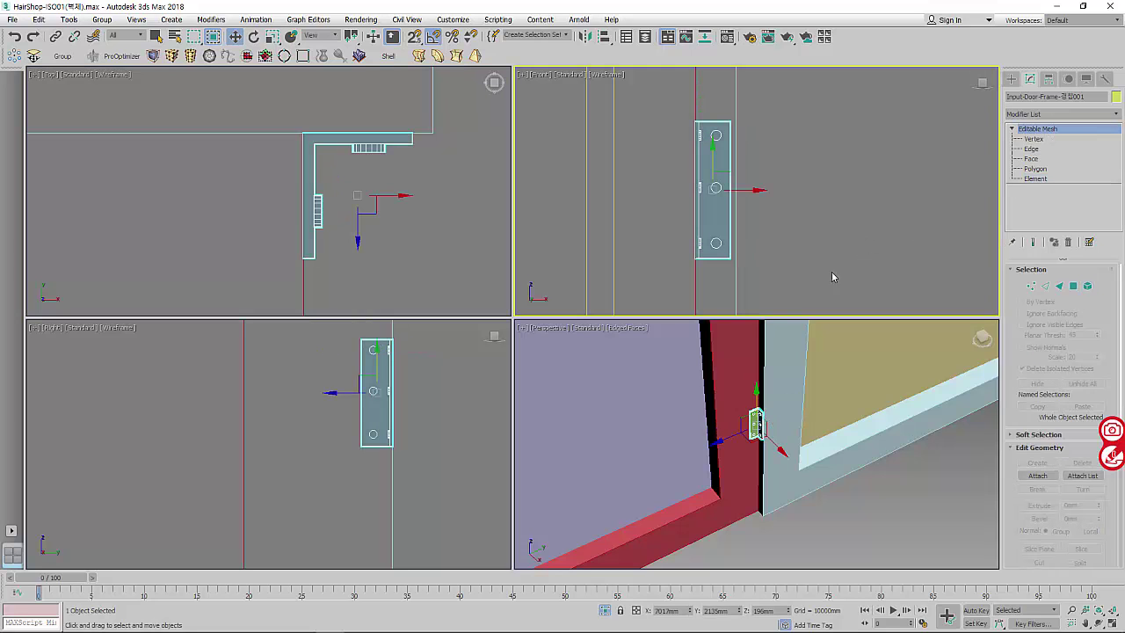
mouse_move(758, 427)
alt+middle_down()
mouse_move(741, 439)
mouse_move(417, 325)
mouse_move(411, 405)
alt+middle_up()
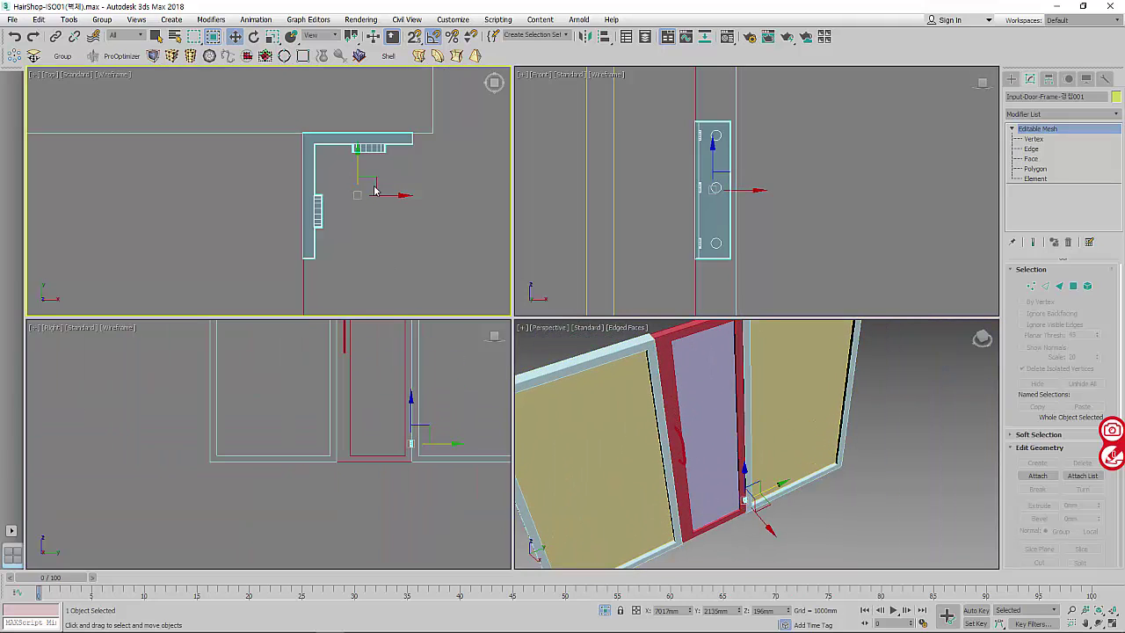
scroll(418, 224, down, 10)
scroll(376, 231, up, 5)
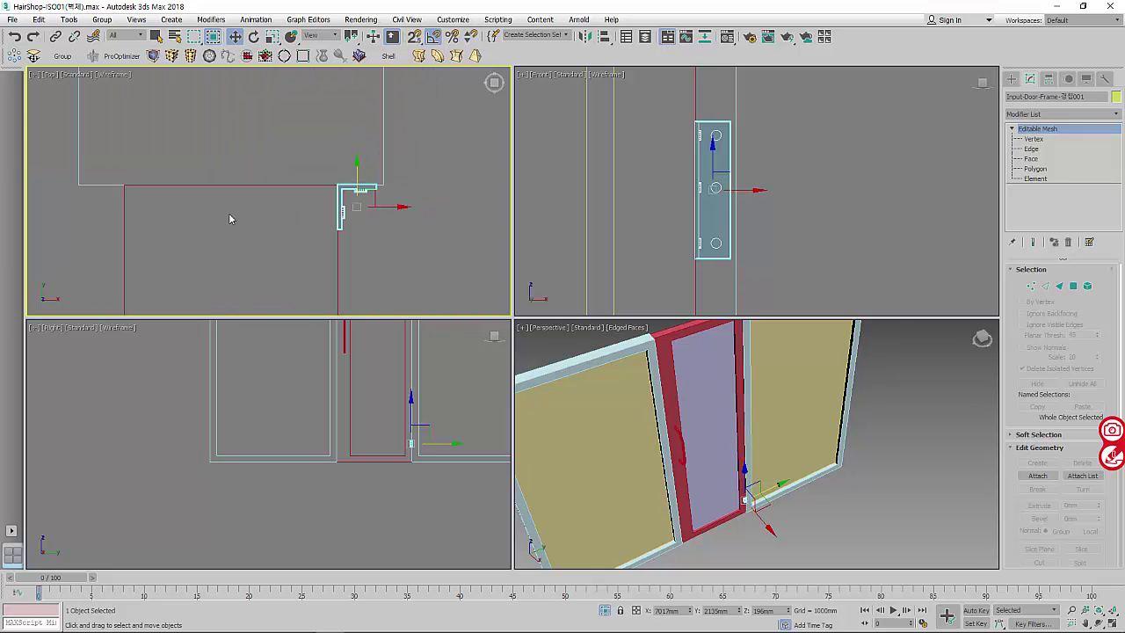
click(586, 36)
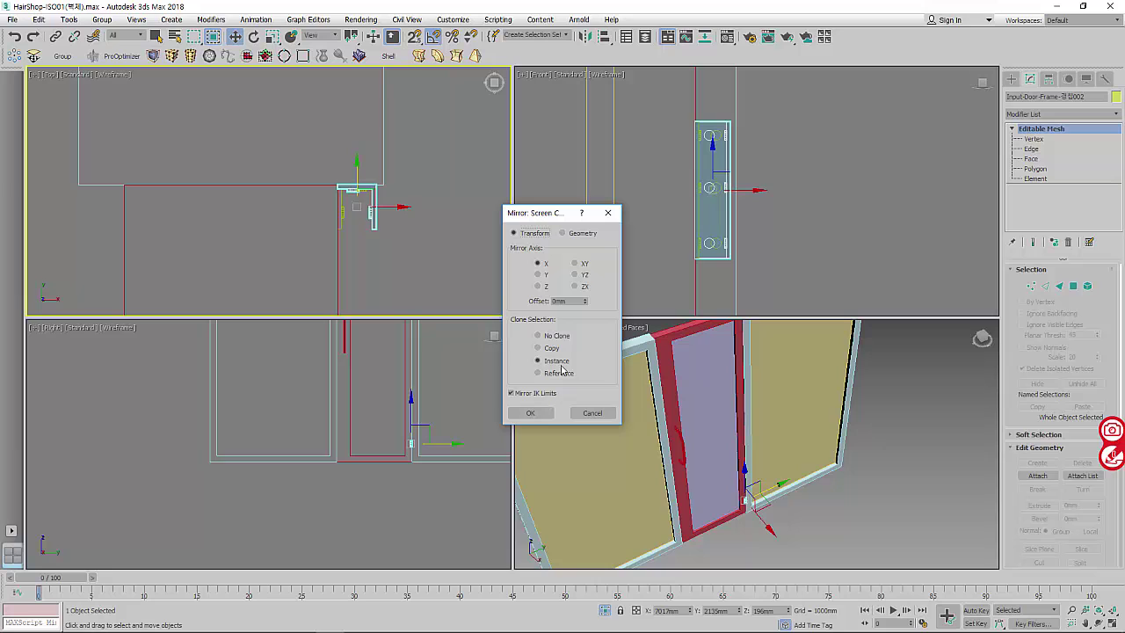
click(560, 350)
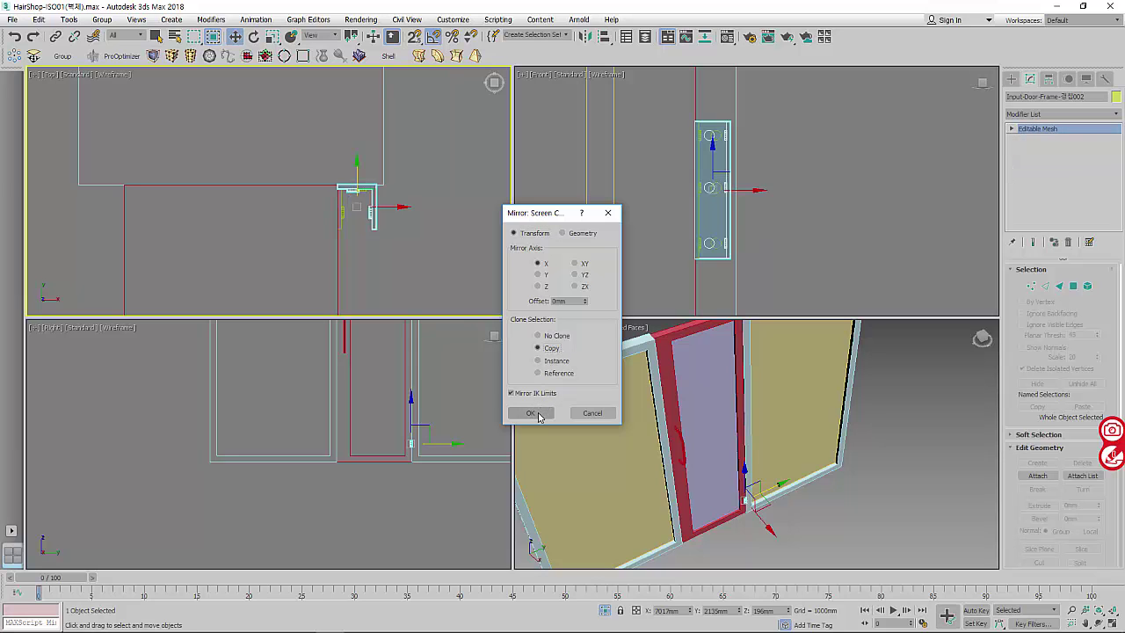
click(532, 413)
- Vertex-snap the hinge copy onto the opposite jamb and raise it to frame height
drag(398, 208, 101, 207)
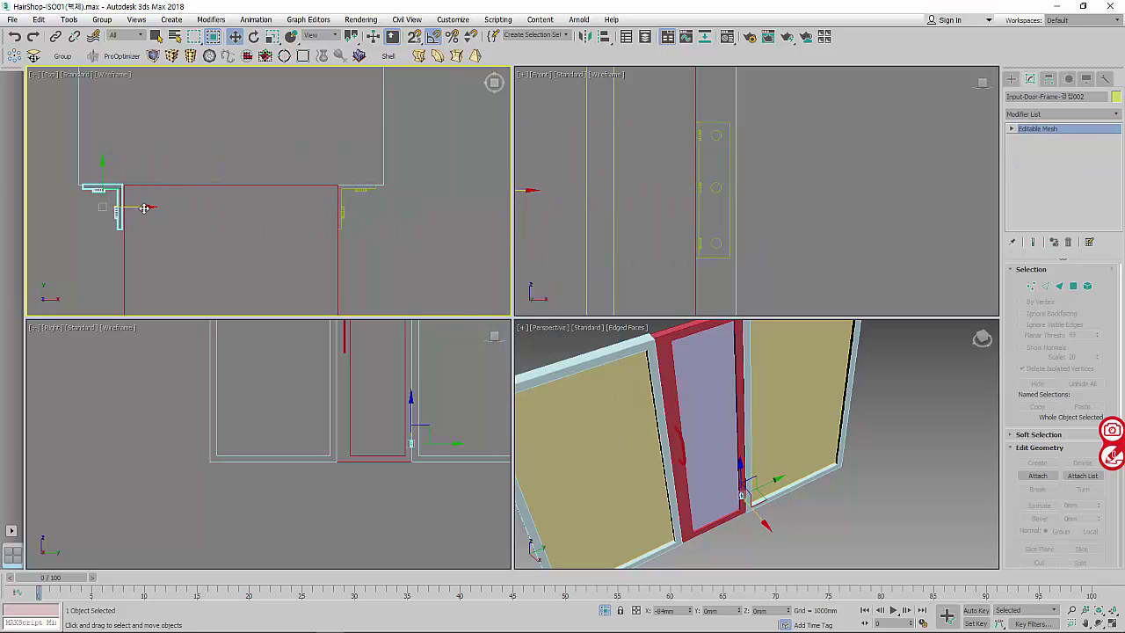
scroll(99, 194, up, 5)
scroll(87, 192, up, 2)
scroll(88, 192, up, 2)
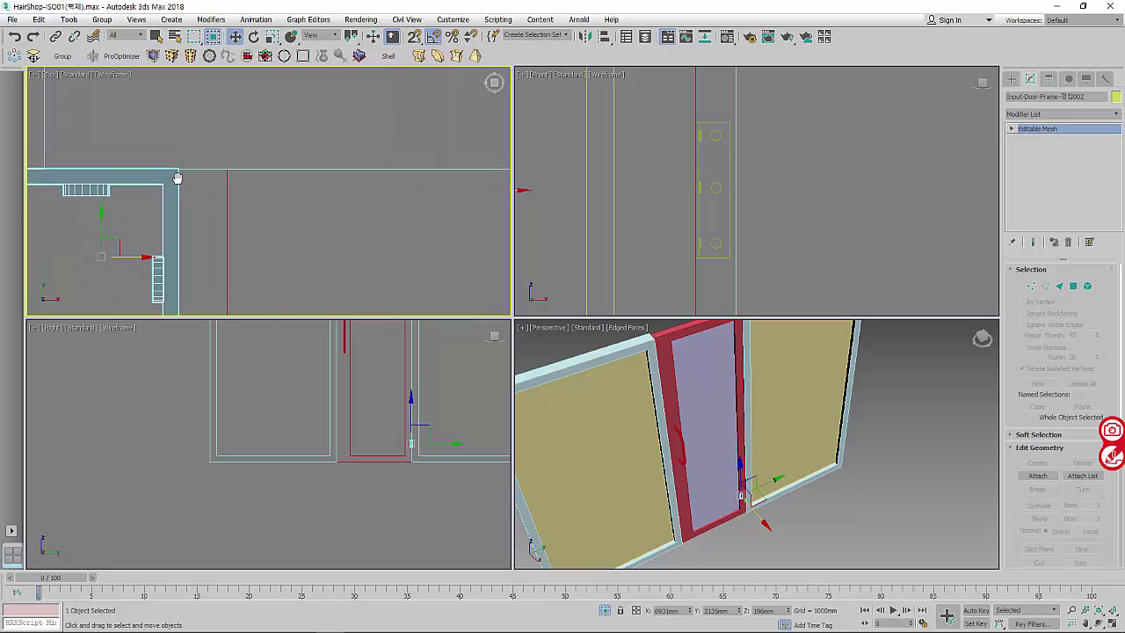
click(415, 37)
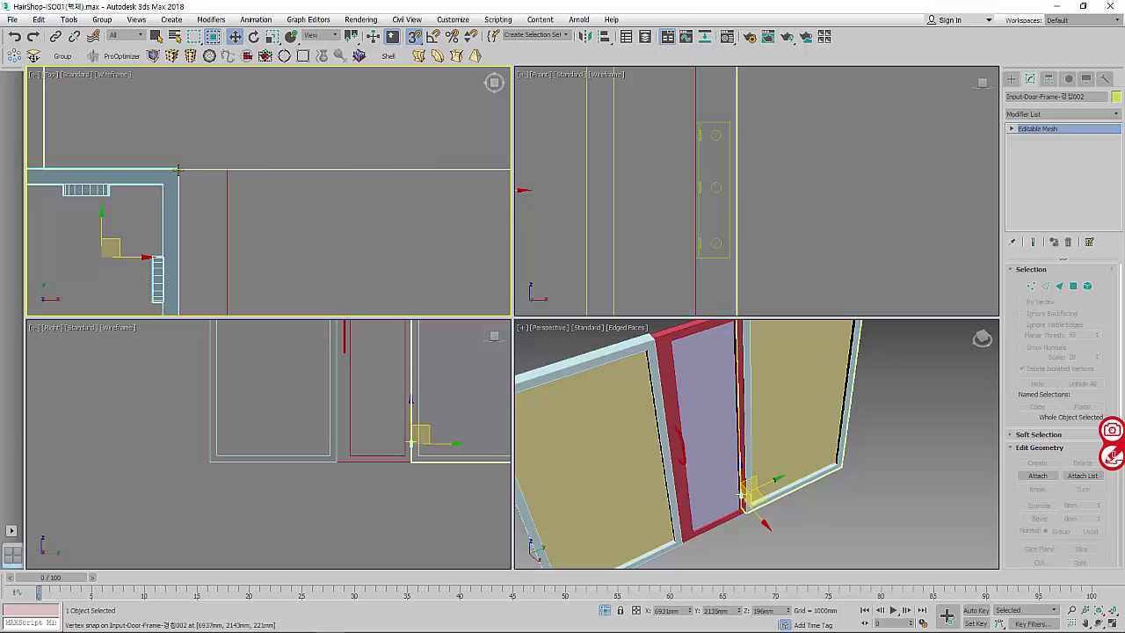
drag(179, 172, 227, 169)
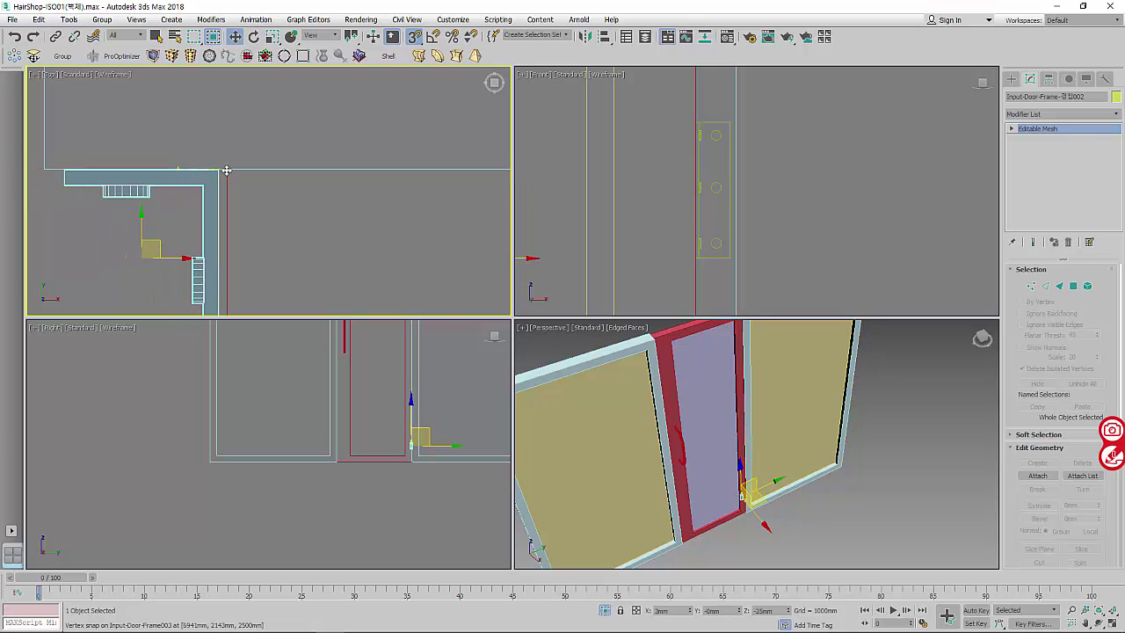
drag(704, 231, 721, 248)
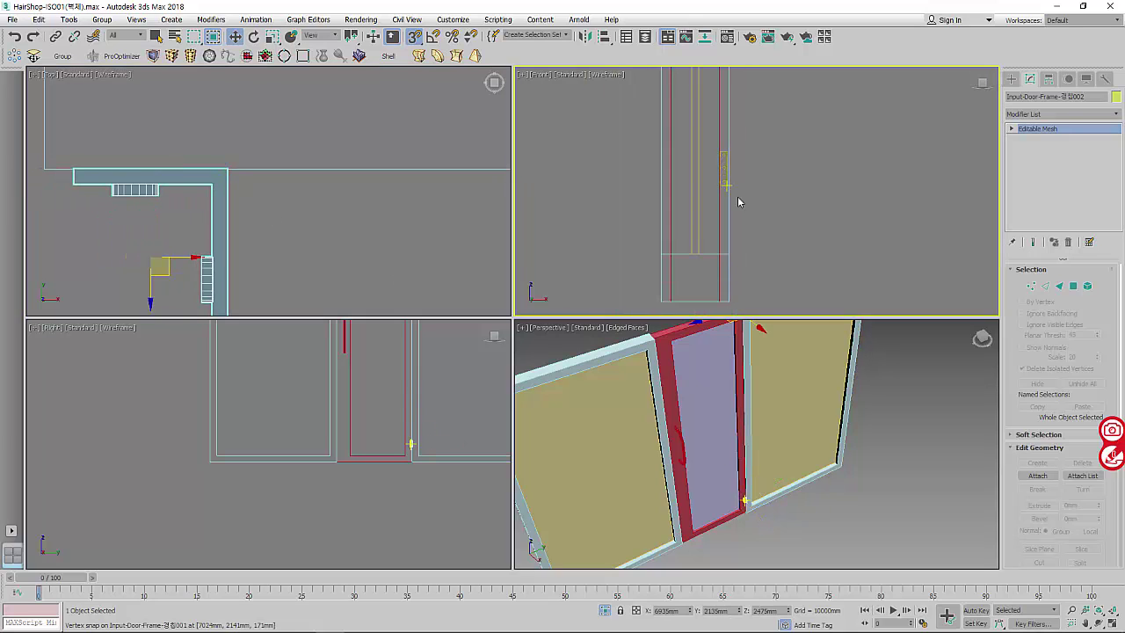
- Try aligning the frame piece to the other piece including Y position, then undo it
click(603, 36)
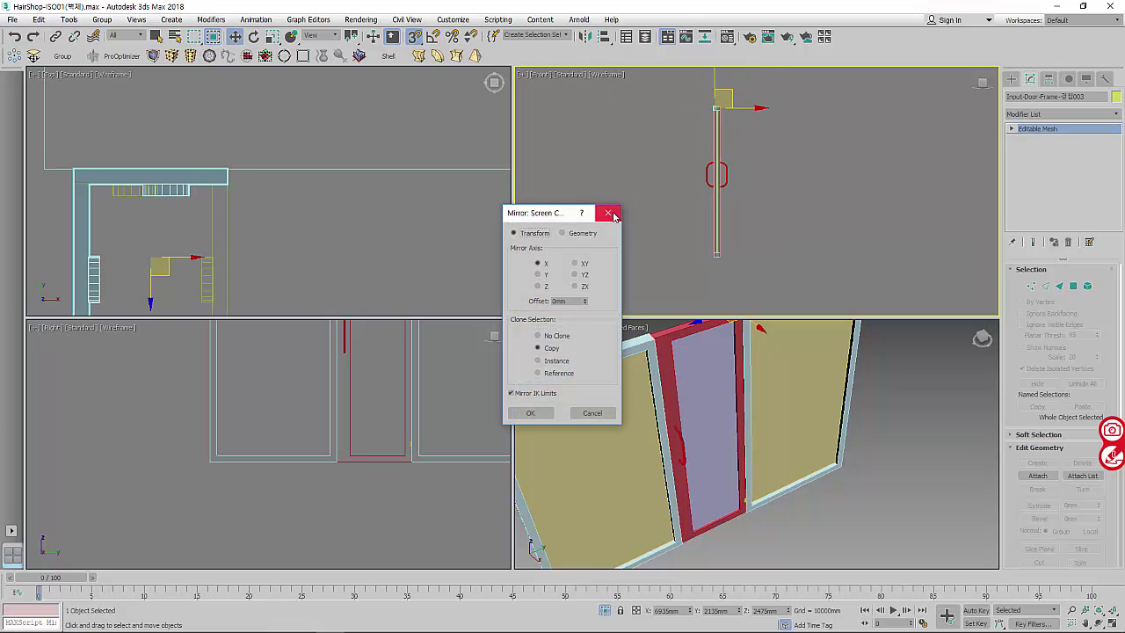
click(608, 214)
click(603, 36)
scroll(756, 229, up, 3)
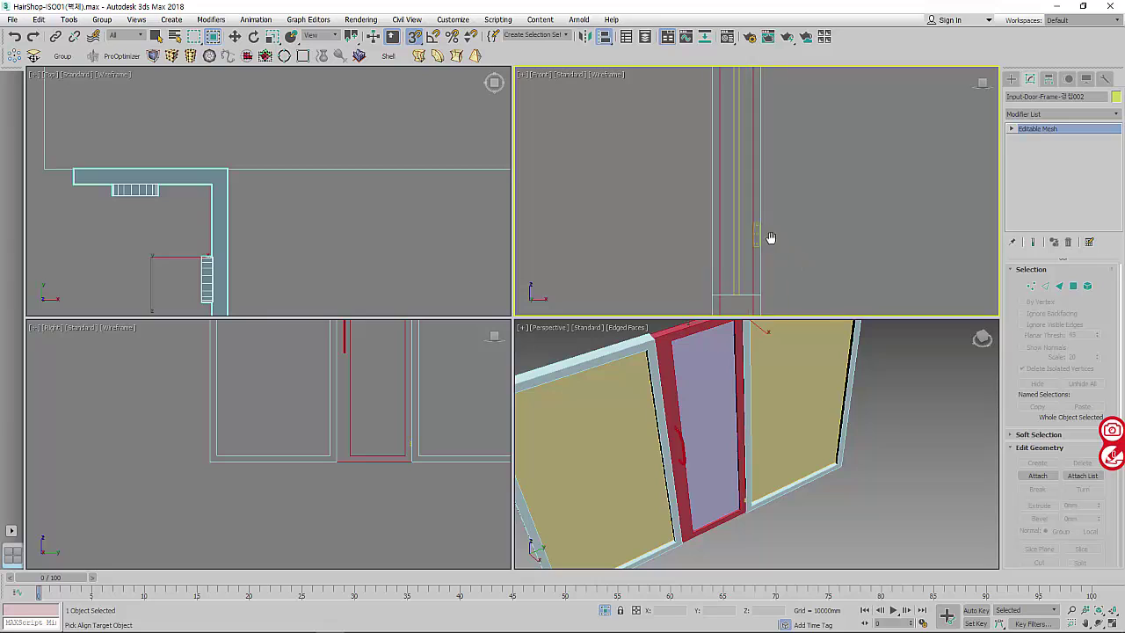
scroll(770, 237, up, 2)
scroll(715, 219, up, 2)
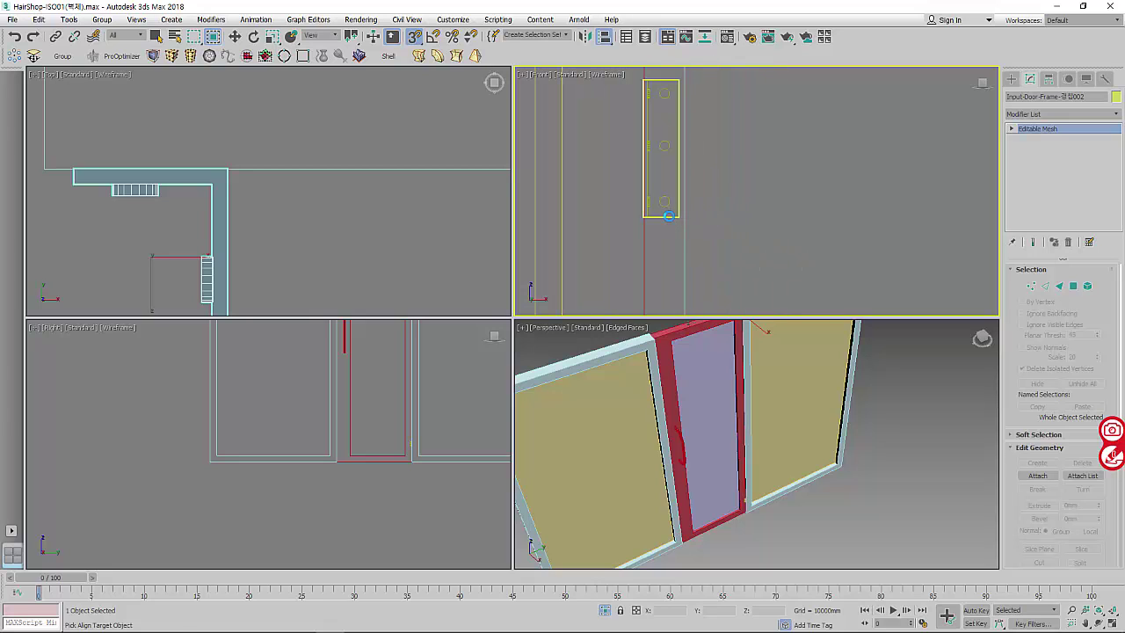
click(668, 215)
click(554, 248)
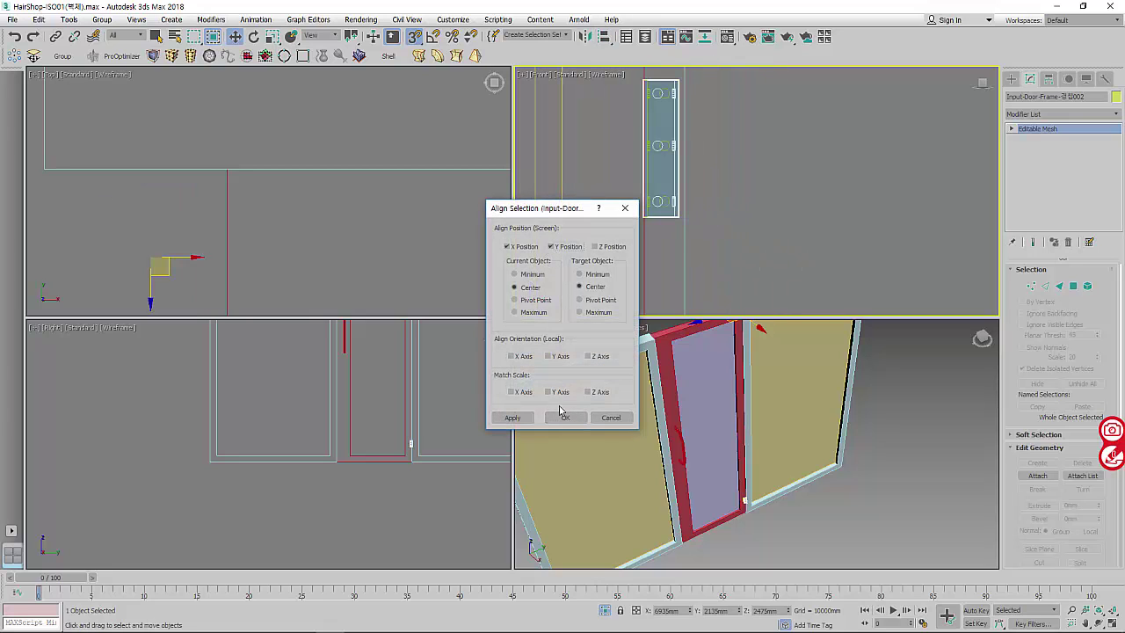
click(566, 419)
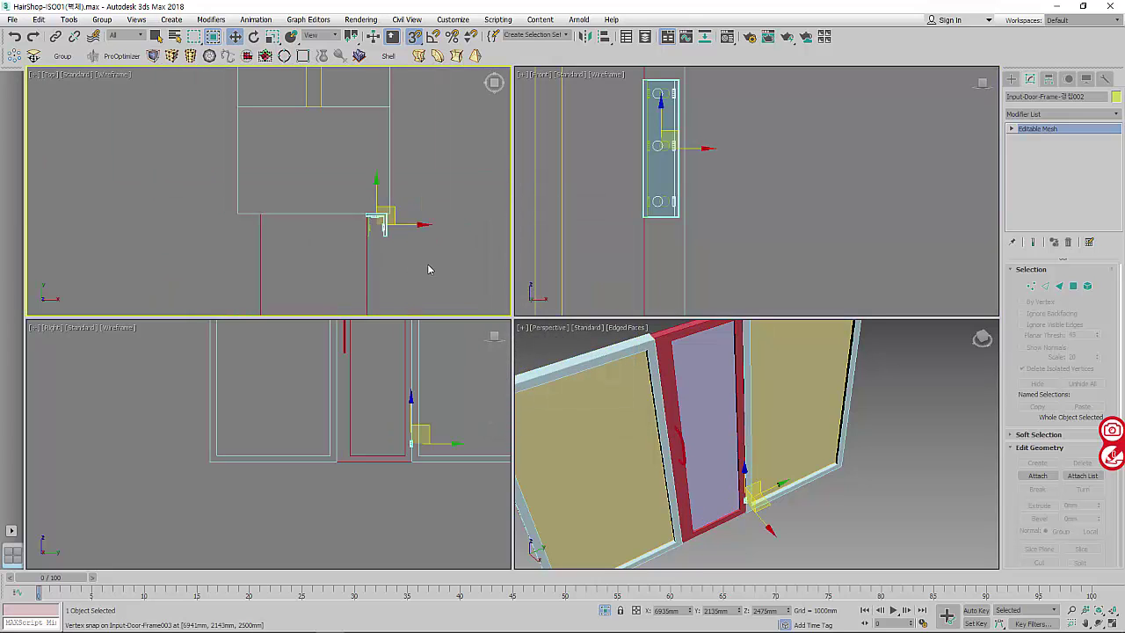
key(ctrl+z)
- Snap the frame piece into the opening and move it down to the bottom
middle_drag(620, 197, 744, 221)
scroll(703, 158, down, 3)
scroll(689, 123, down, 2)
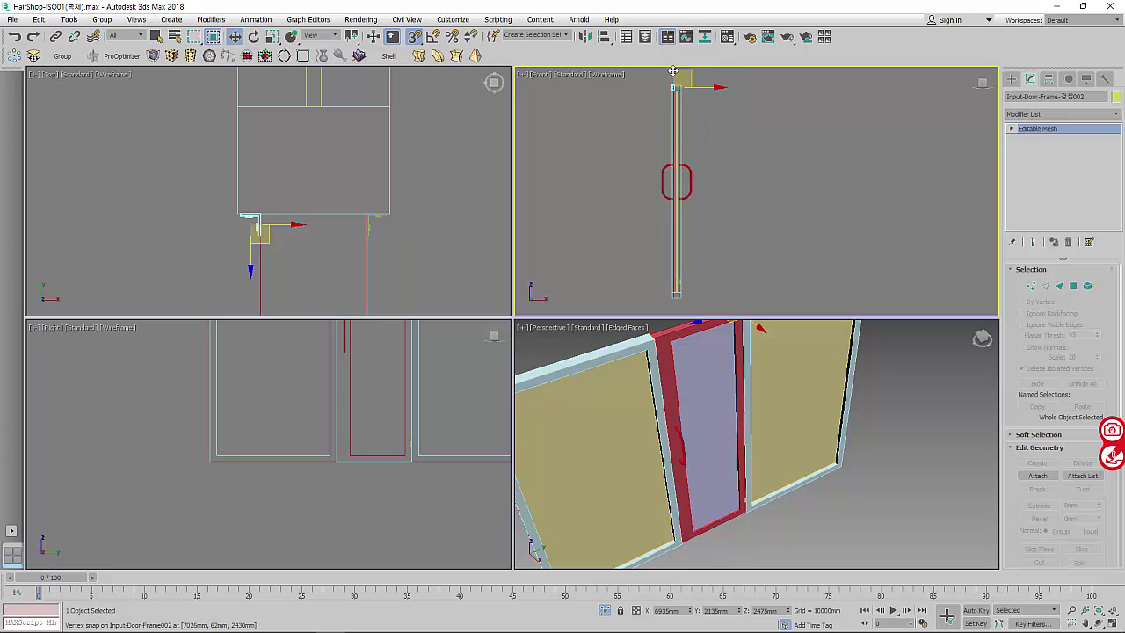
mouse_move(672, 70)
mouse_down()
mouse_move(684, 278)
mouse_move(653, 155)
mouse_move(660, 89)
mouse_move(527, 34)
mouse_up()
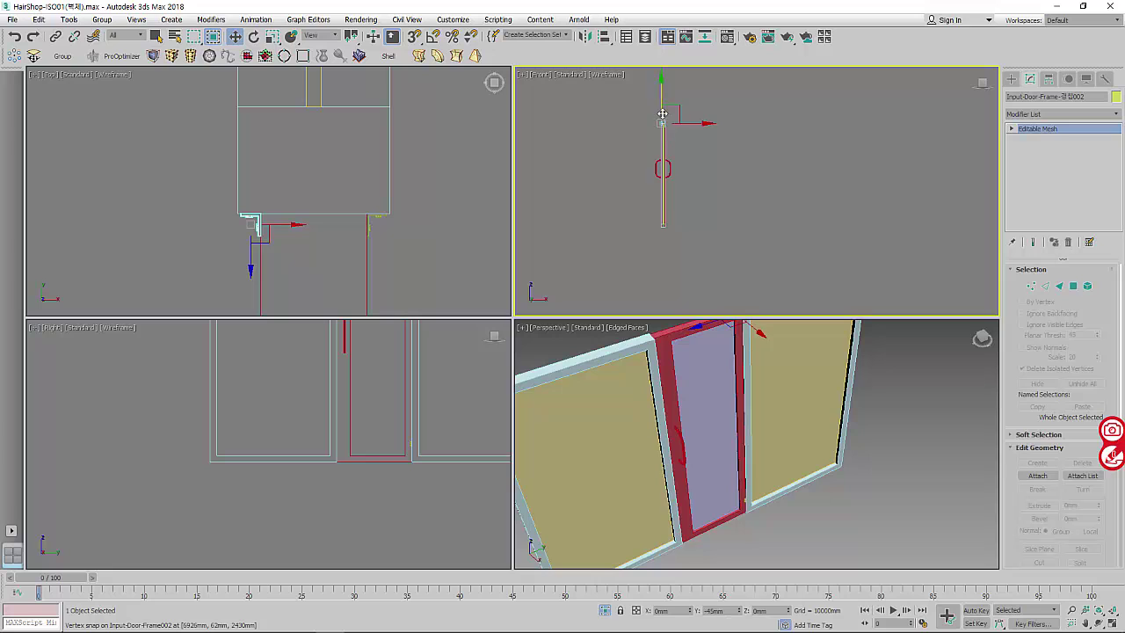
drag(662, 123, 660, 232)
scroll(660, 232, up, 2)
scroll(695, 184, up, 2)
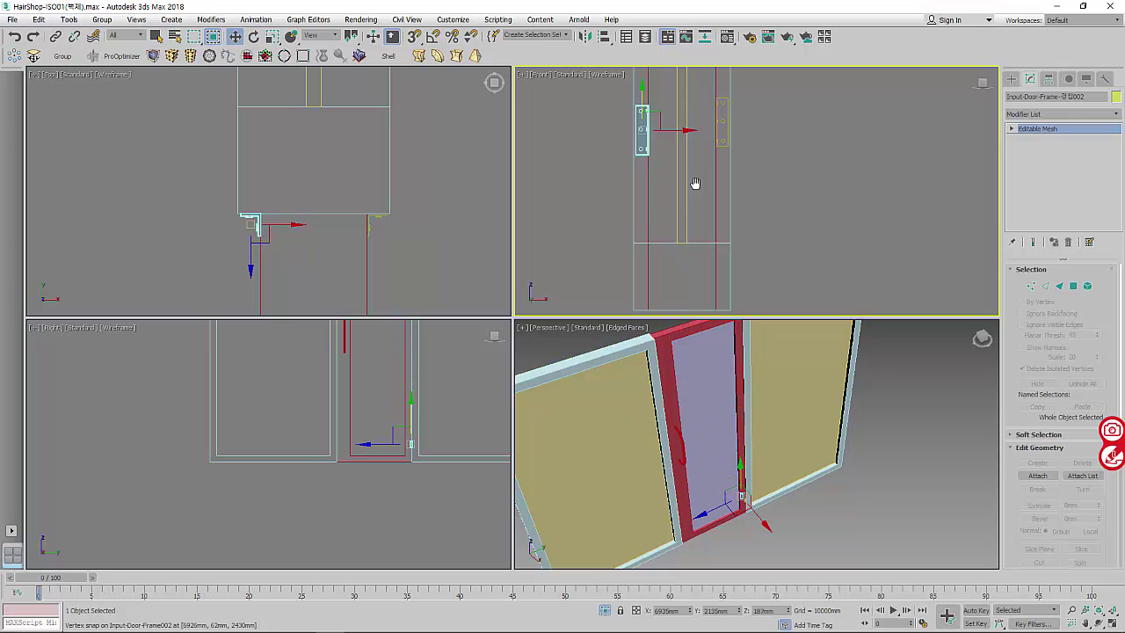
scroll(695, 184, up, 2)
- Align the piece to the other frame piece on Y Position only
click(606, 35)
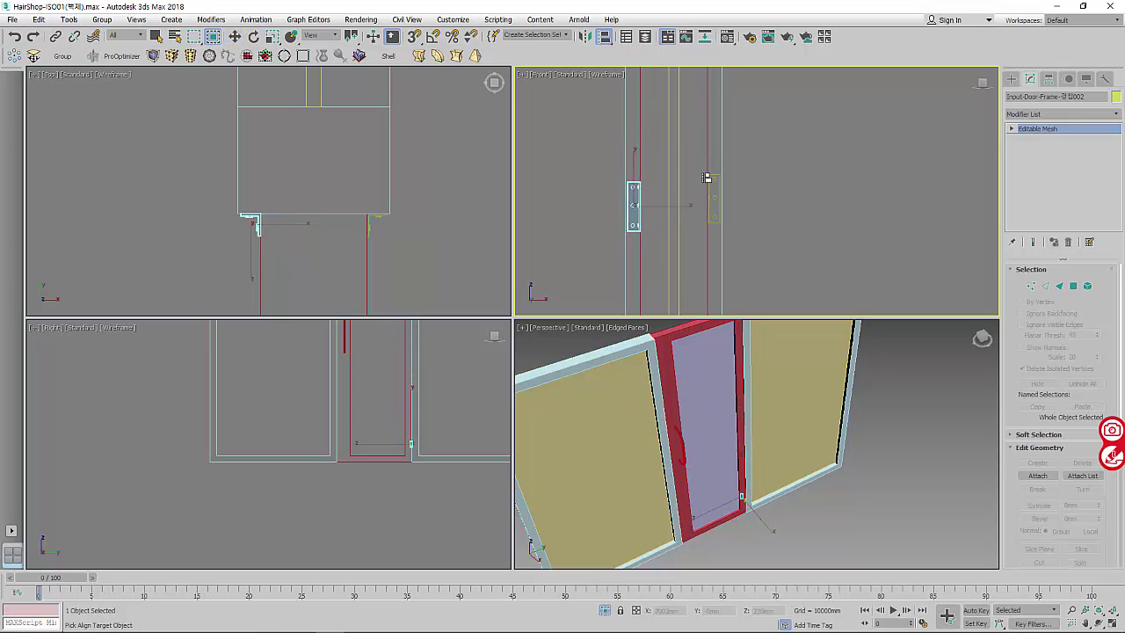
click(713, 198)
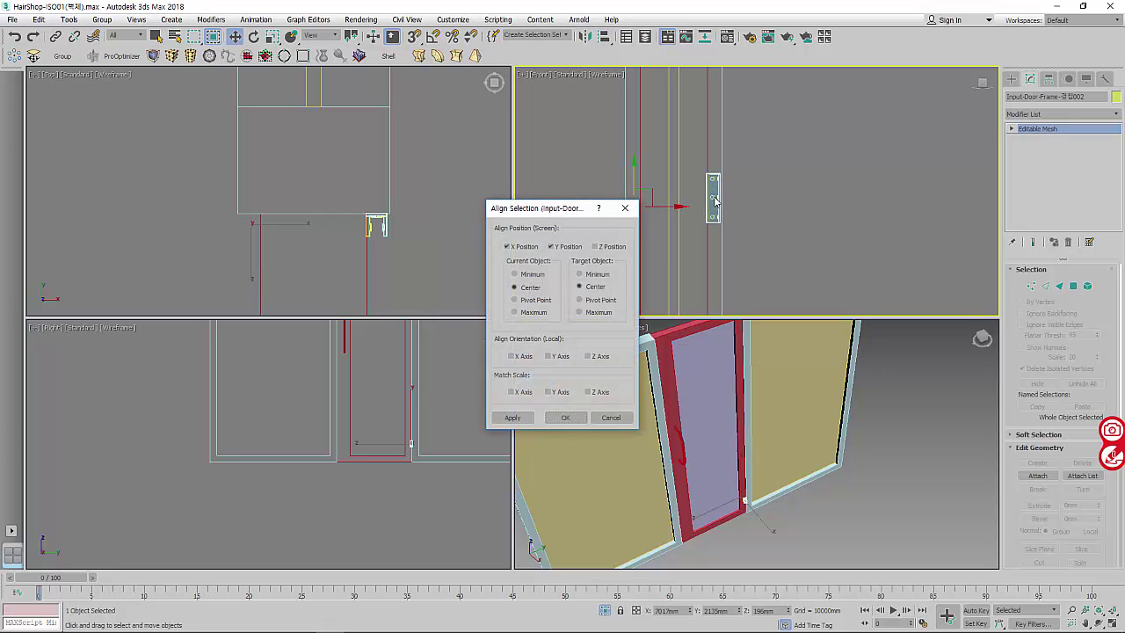
click(526, 247)
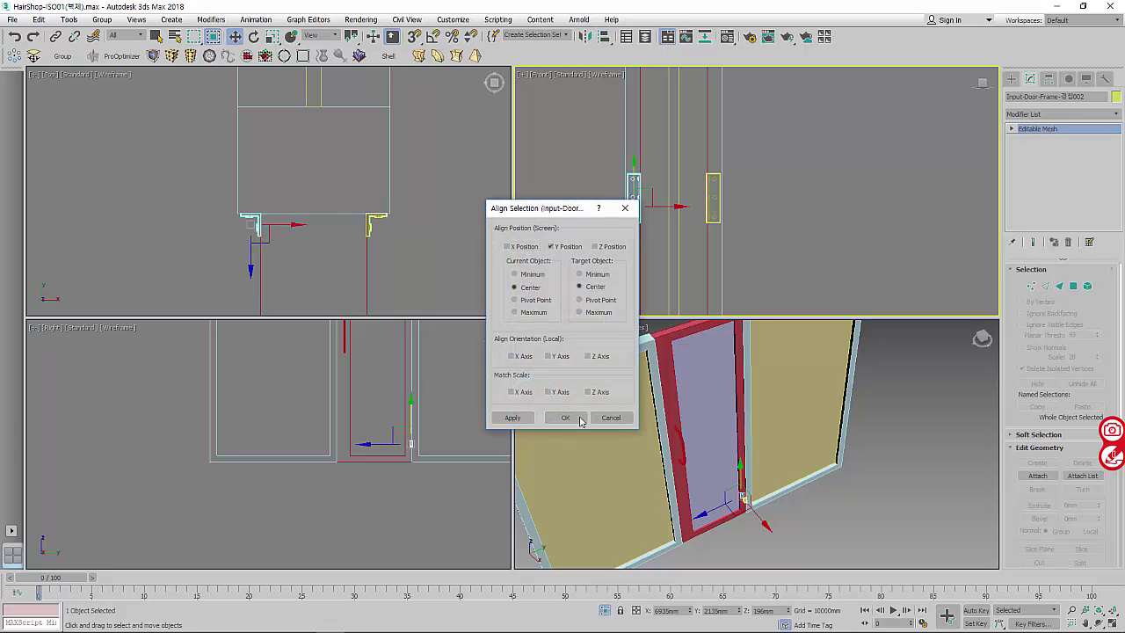
click(578, 420)
click(714, 211)
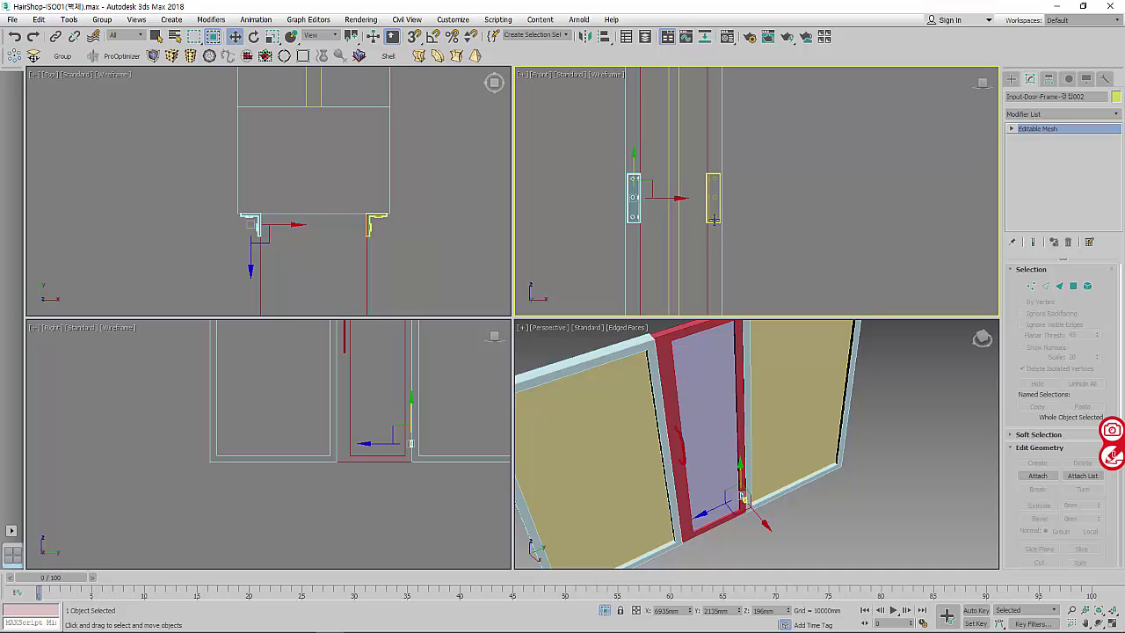
- Attach the left door-frame piece to the right piece's mesh
click(1038, 475)
scroll(628, 195, up, 3)
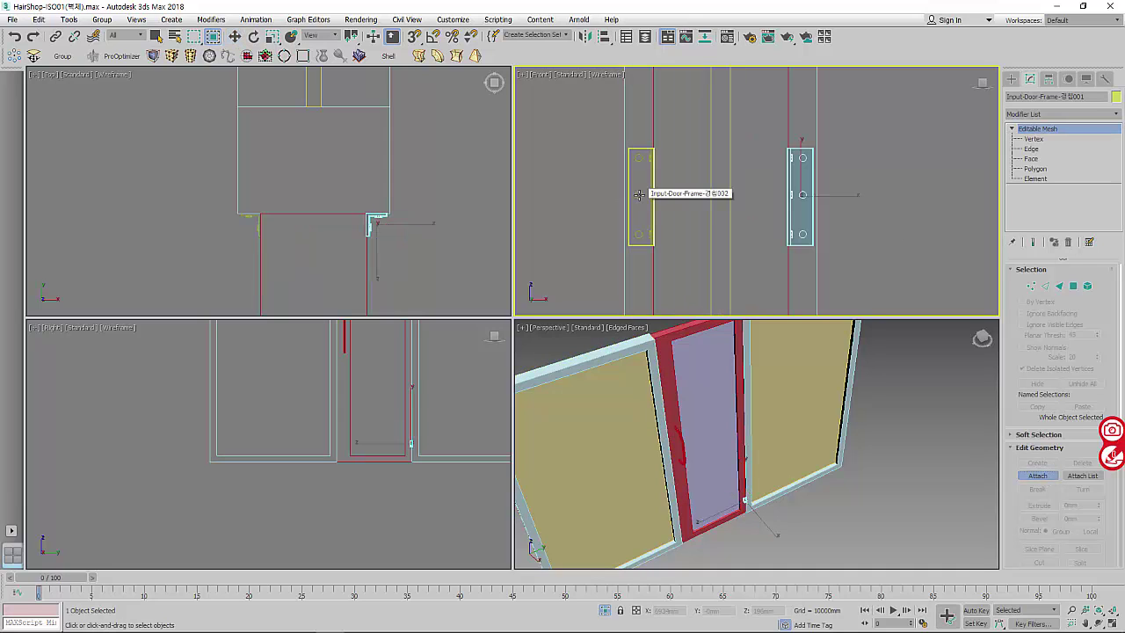
click(638, 195)
scroll(717, 224, down, 2)
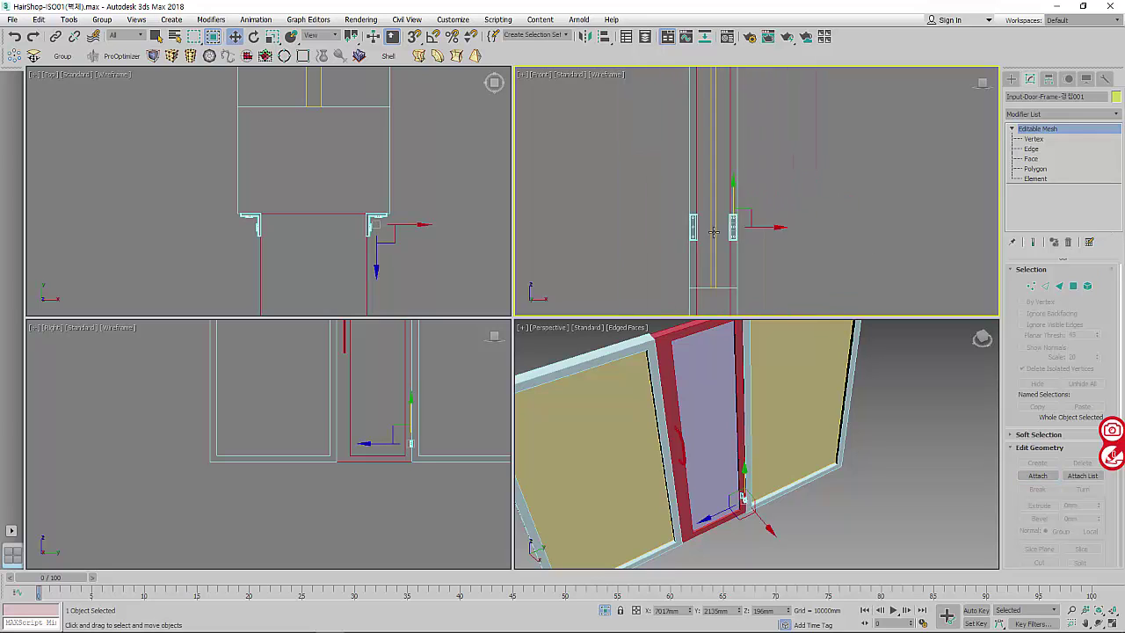
scroll(708, 249, down, 2)
scroll(706, 258, down, 2)
scroll(704, 290, down, 2)
scroll(704, 288, down, 2)
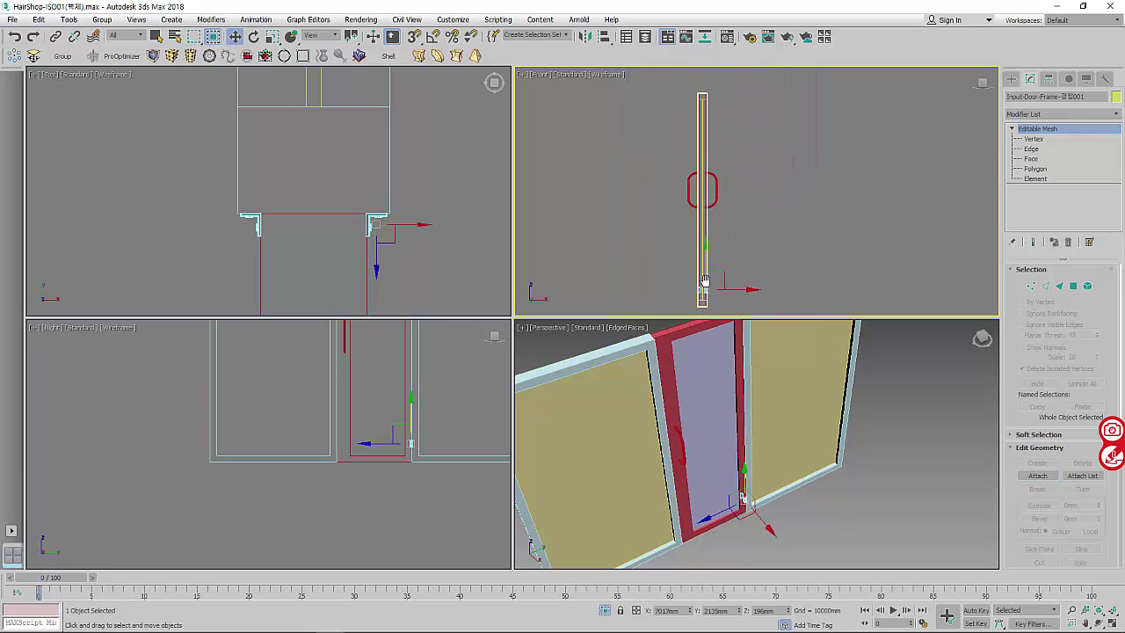
scroll(706, 284, down, 1)
- Cancel the accidental copy, switch to Element level and box-select the frame element
shift+drag(705, 258, 704, 189)
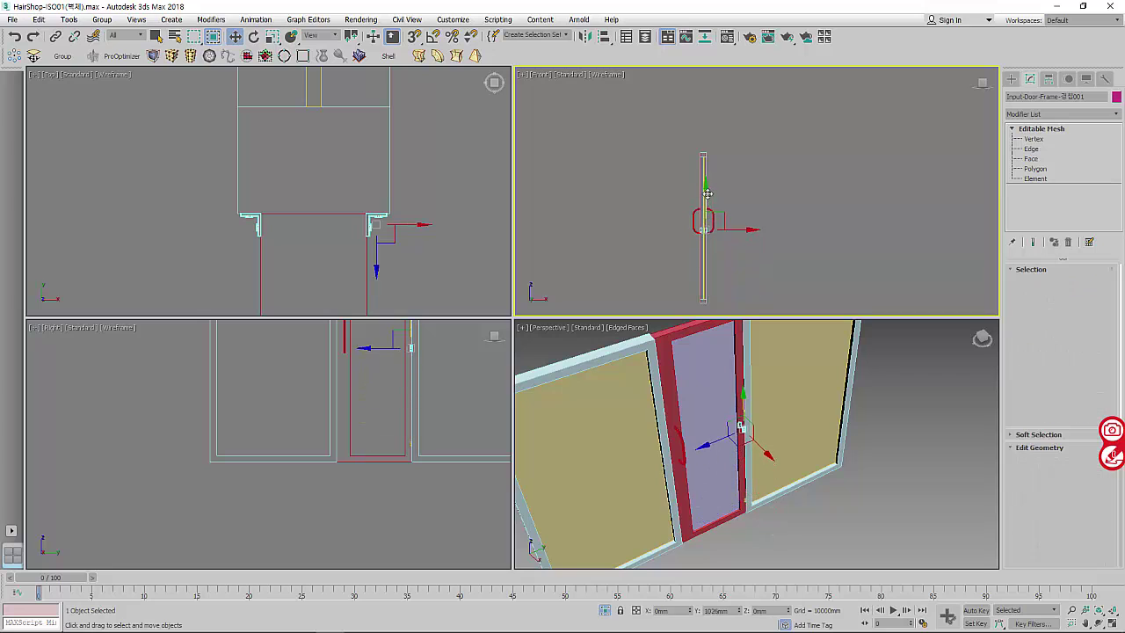
click(617, 373)
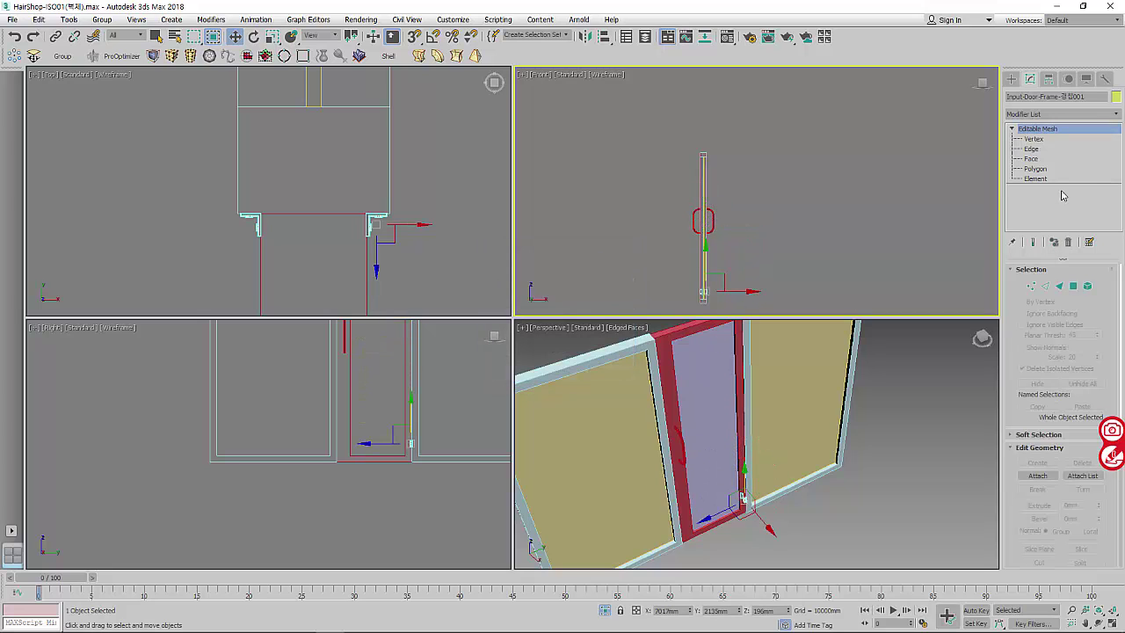
click(1085, 285)
mouse_move(641, 258)
mouse_down()
mouse_move(714, 284)
mouse_move(708, 189)
mouse_up()
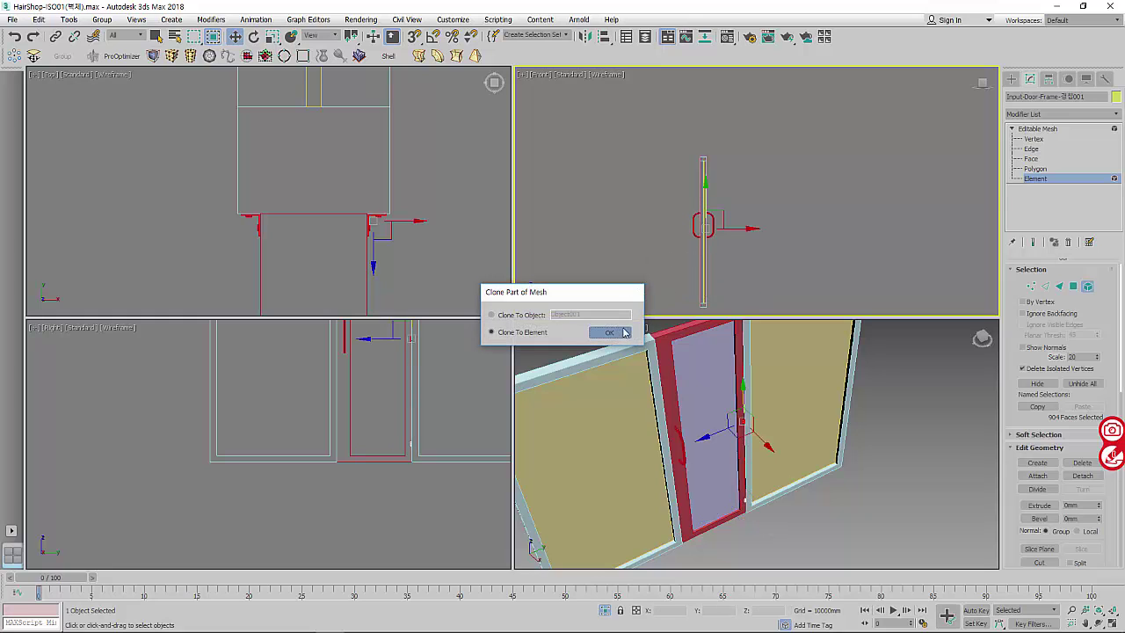
- Clone the door-frame element within the mesh and move the copy up 83mm
click(609, 332)
scroll(704, 219, up, 3)
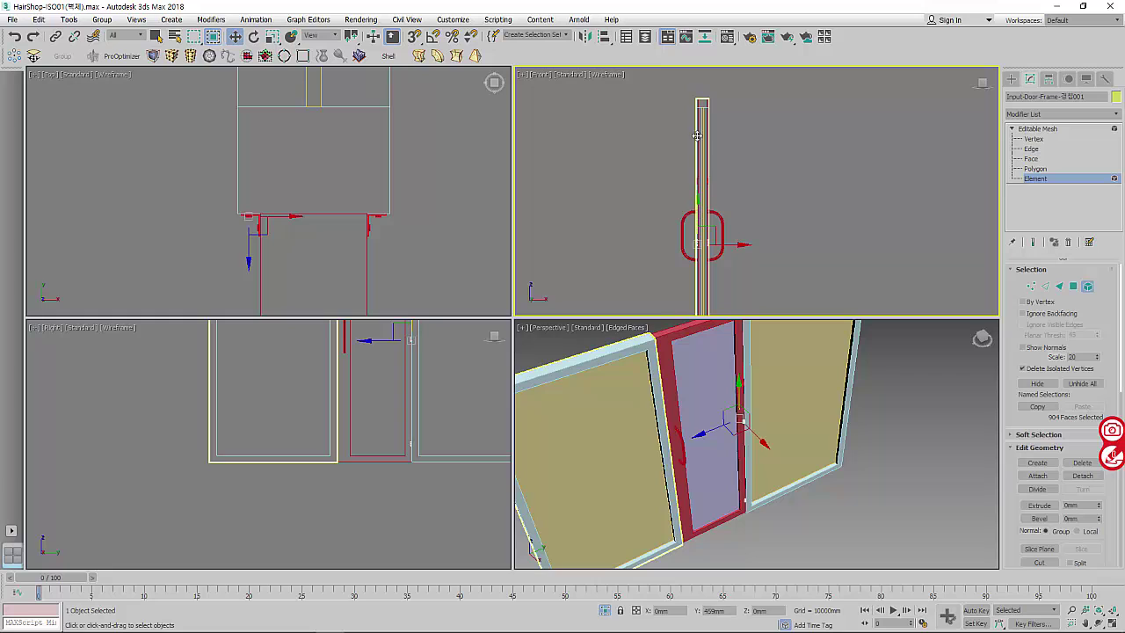
shift+drag(696, 215, 702, 110)
click(605, 335)
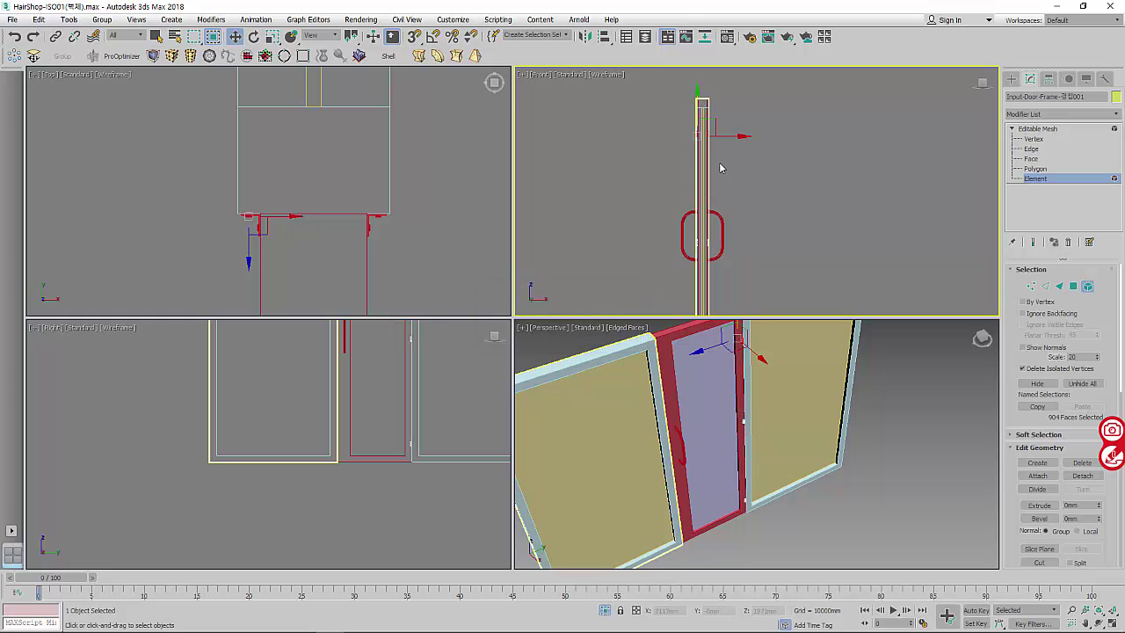
scroll(703, 185, down, 3)
drag(675, 150, 677, 130)
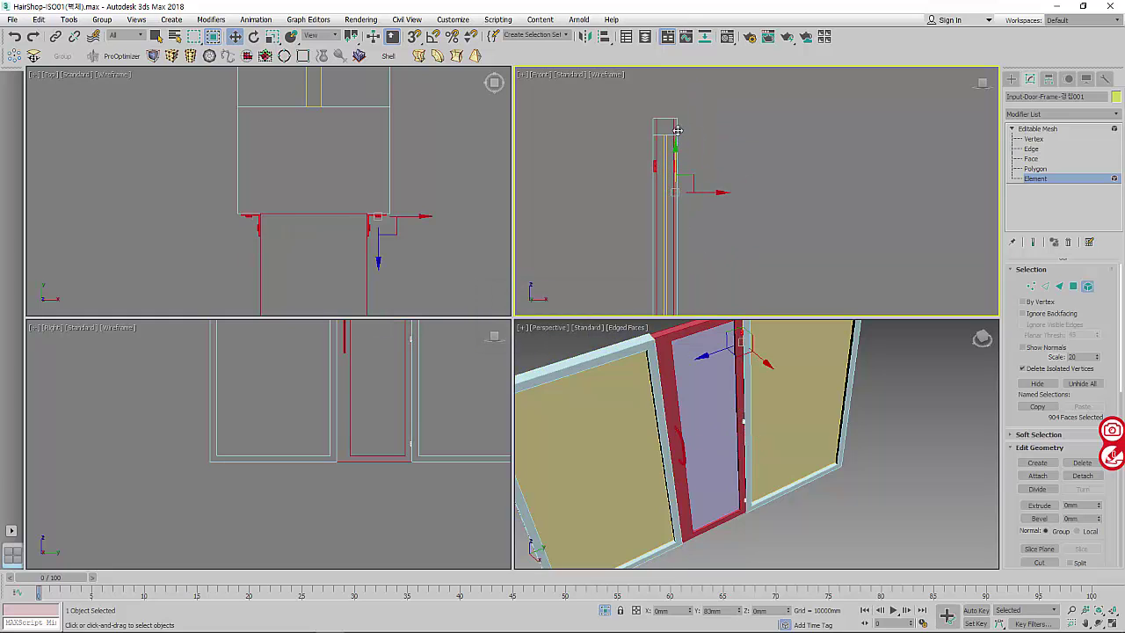
scroll(747, 154, down, 3)
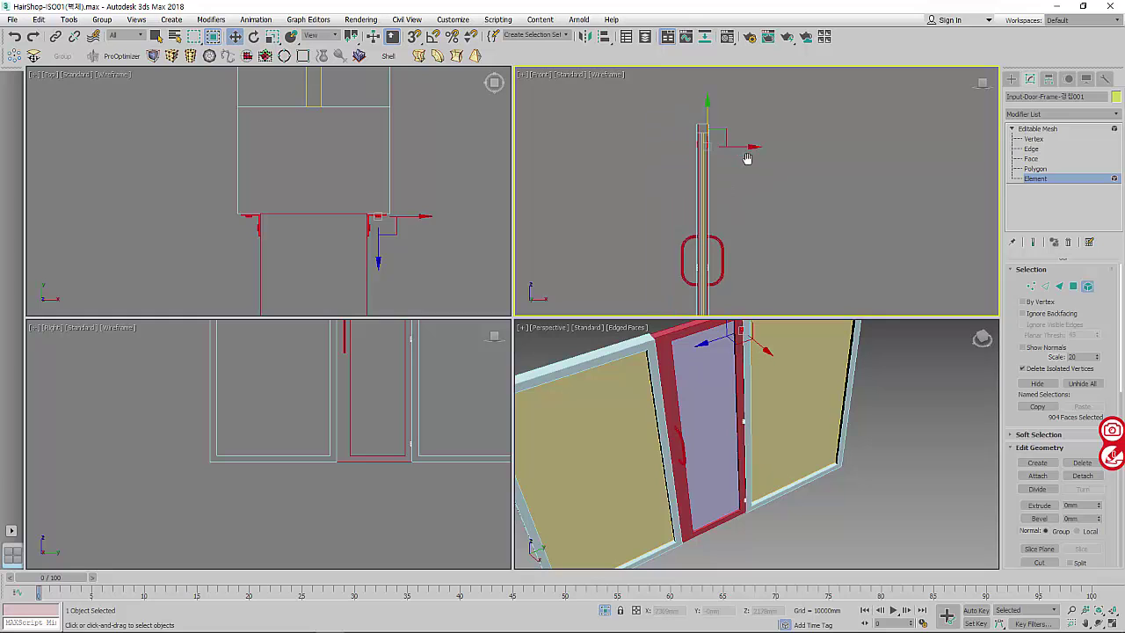
- Leave Element level and centre the object's pivot with Affect Pivot Only
click(856, 168)
click(1037, 129)
click(1048, 78)
click(1061, 159)
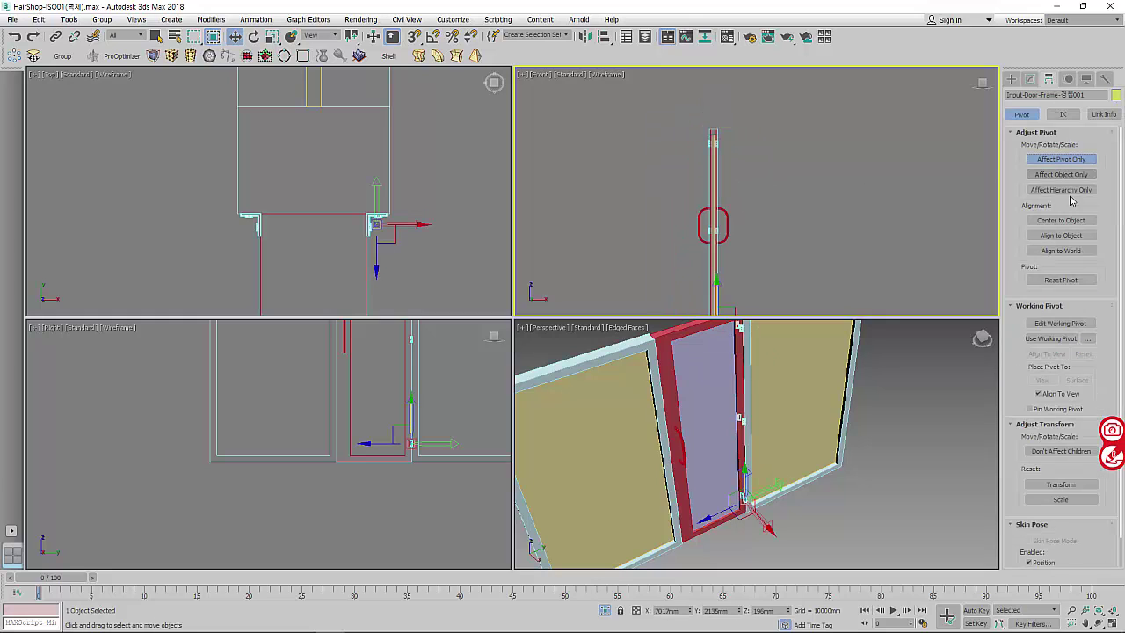
click(1066, 221)
click(1011, 78)
- Orbit and pan the views around the door frame and check the Group menu
scroll(784, 444, up, 3)
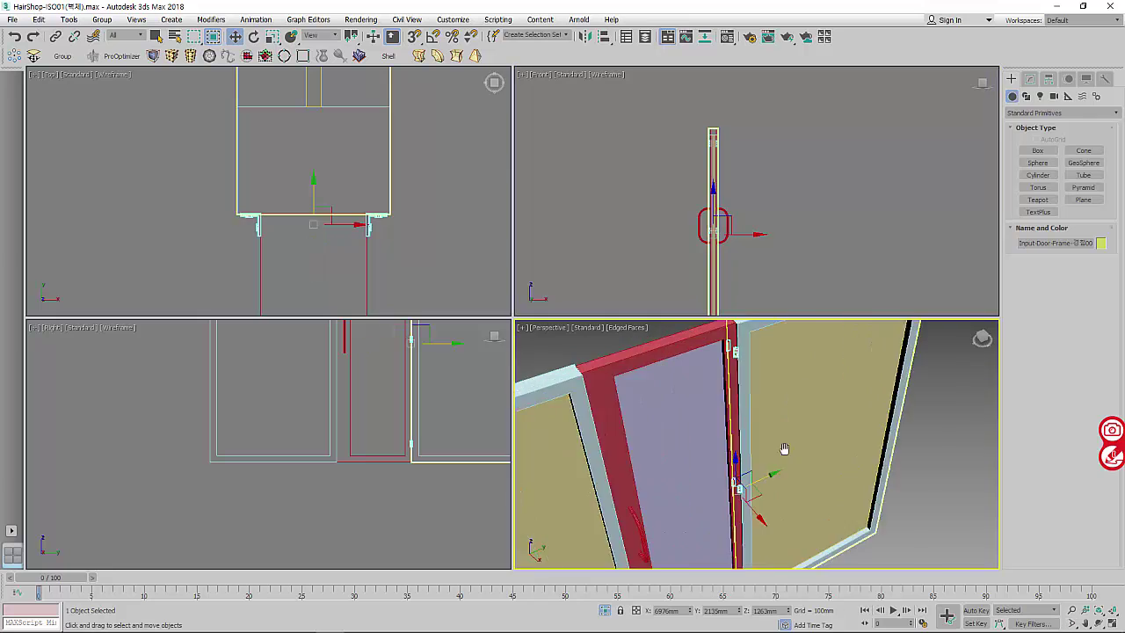
scroll(783, 445, up, 3)
alt+middle_drag(741, 452, 741, 480)
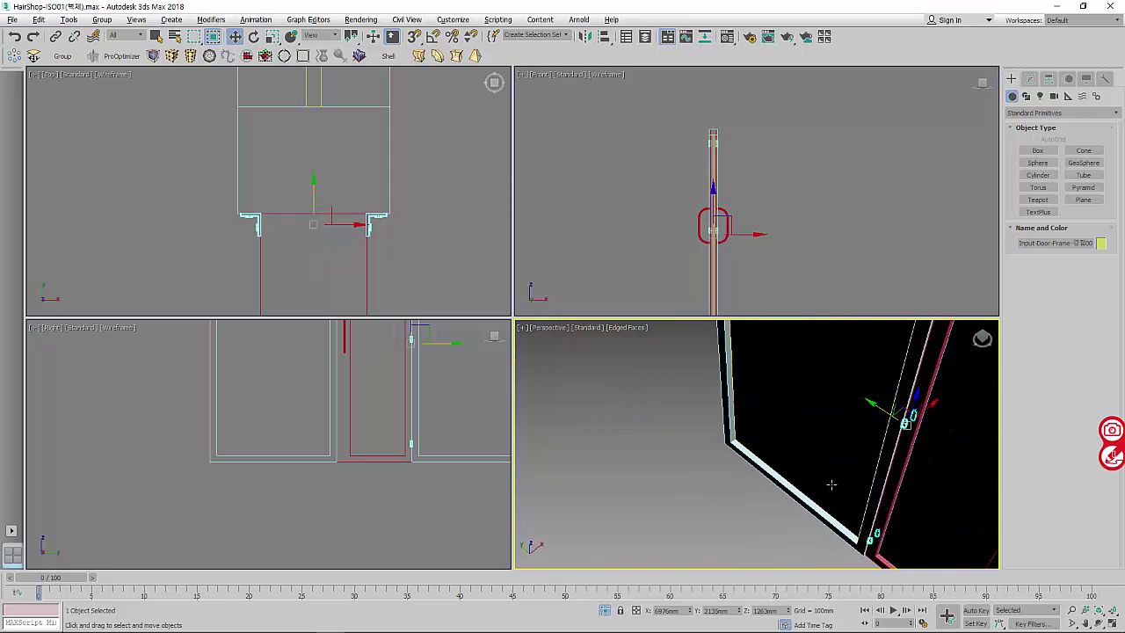
scroll(741, 480, down, 5)
scroll(741, 480, down, 3)
scroll(328, 251, up, 3)
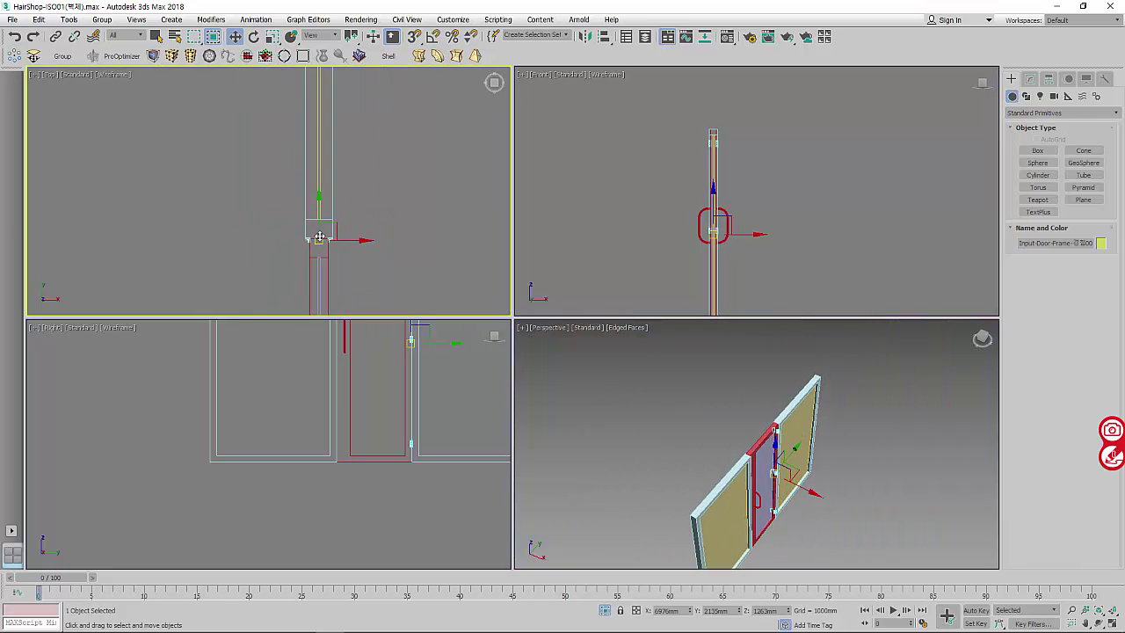
scroll(328, 252, up, 2)
middle_drag(328, 251, 334, 167)
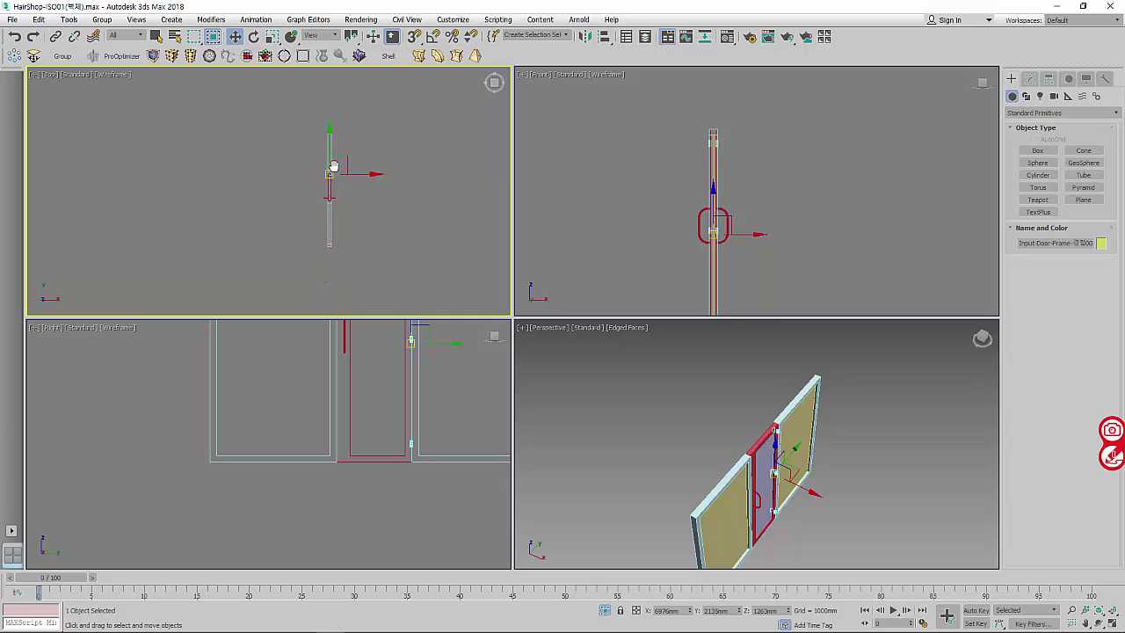
click(111, 21)
click(396, 312)
- Select all door parts, group them as Group001, and end isolation to show the scene
drag(271, 89, 406, 300)
click(103, 19)
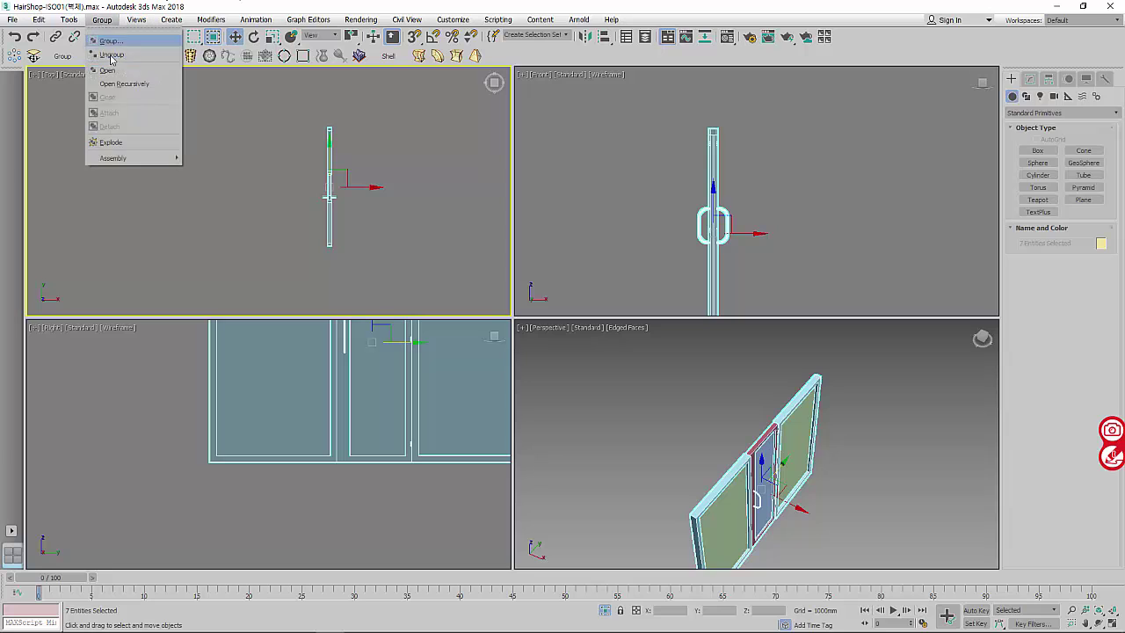
click(103, 19)
click(103, 19)
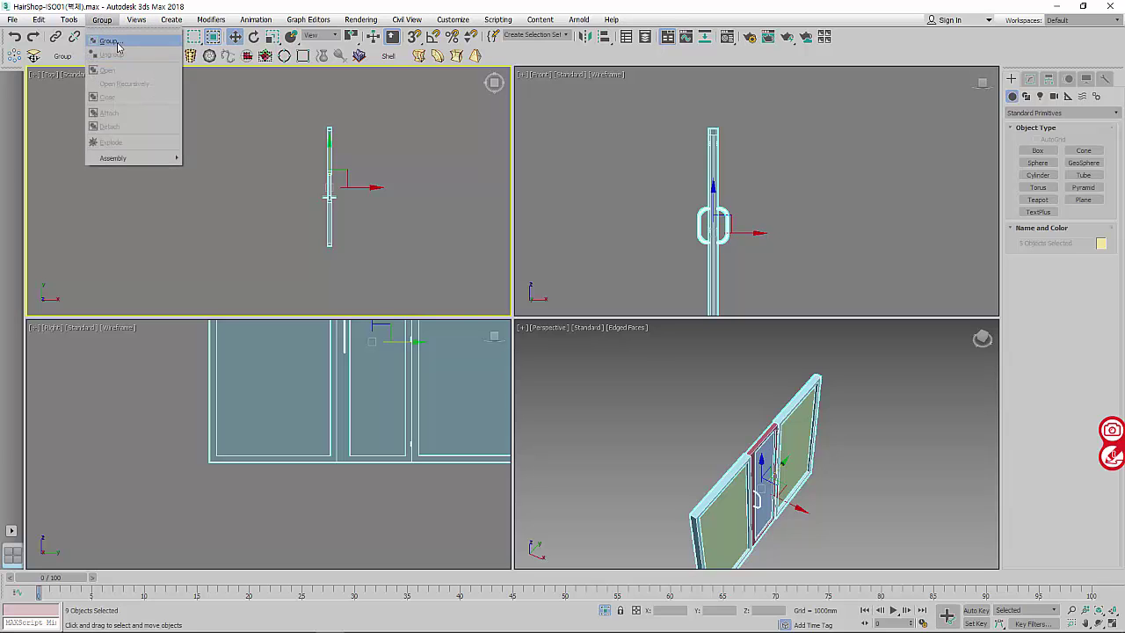
click(111, 42)
click(572, 343)
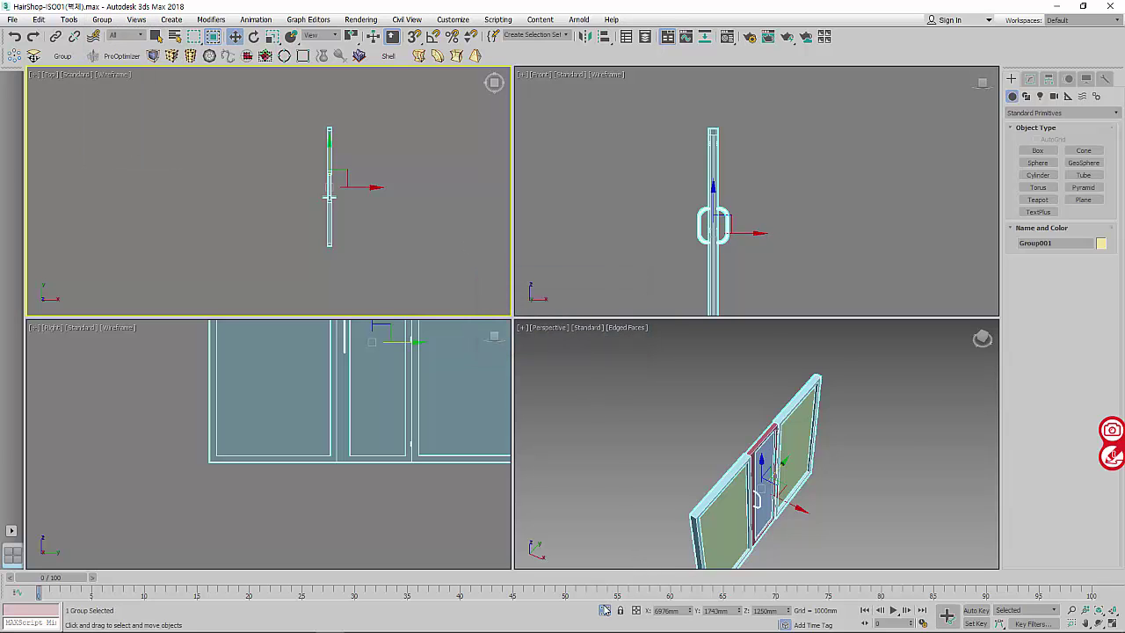
click(605, 609)
scroll(250, 223, down, 8)
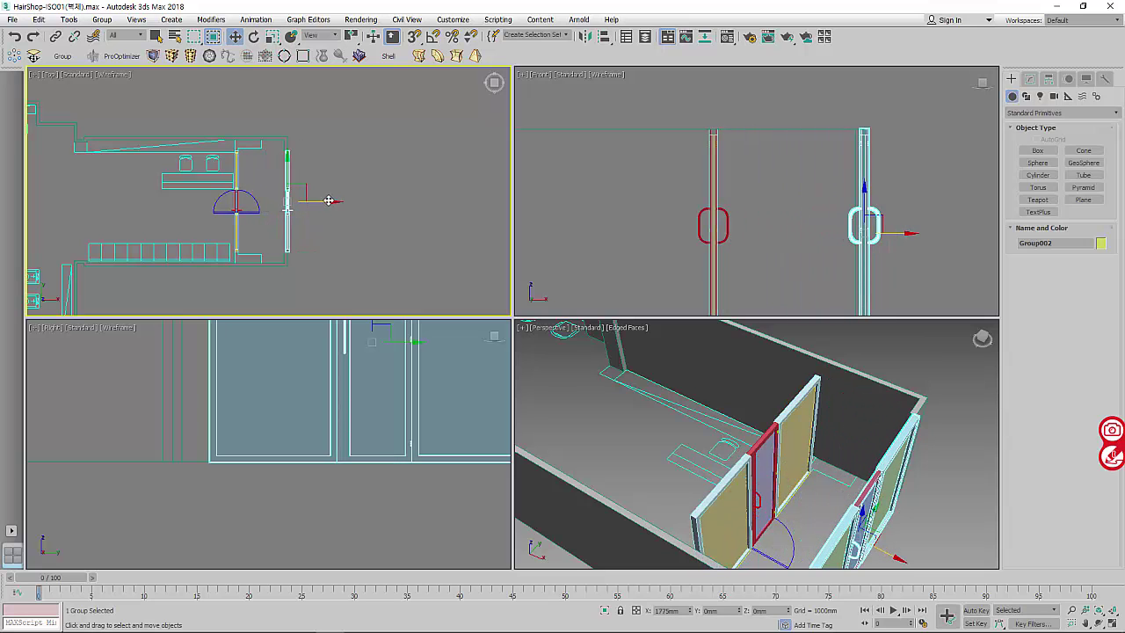
- Create an Instance of the door group and vertex-snap Group002 into the second wall opening
shift+drag(276, 202, 328, 202)
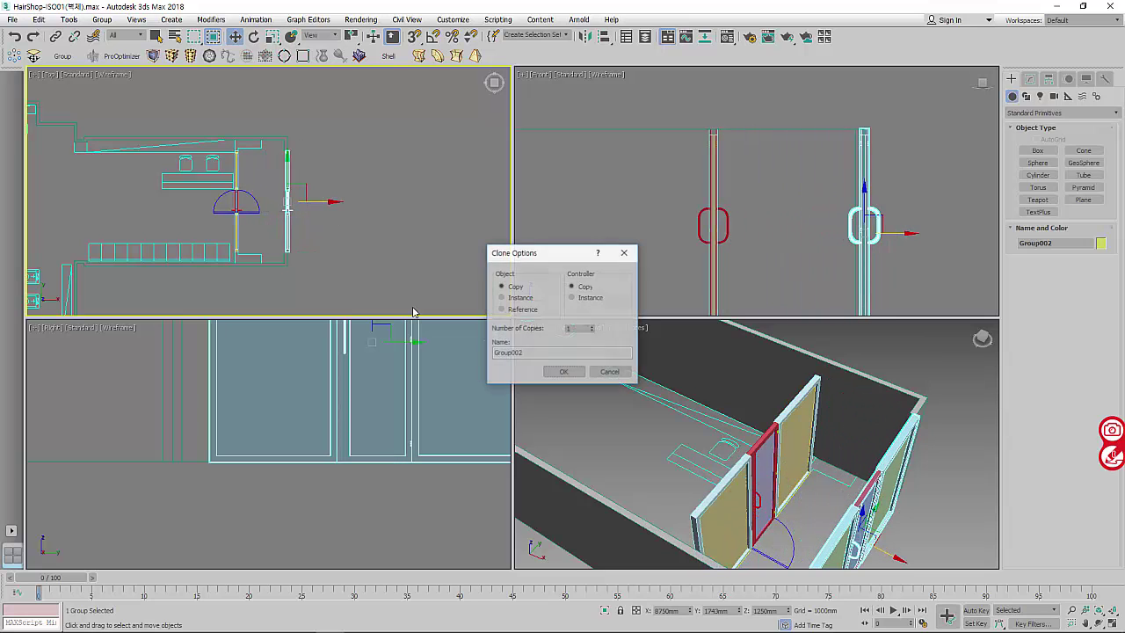
click(562, 369)
scroll(244, 165, up, 5)
middle_drag(244, 165, 437, 284)
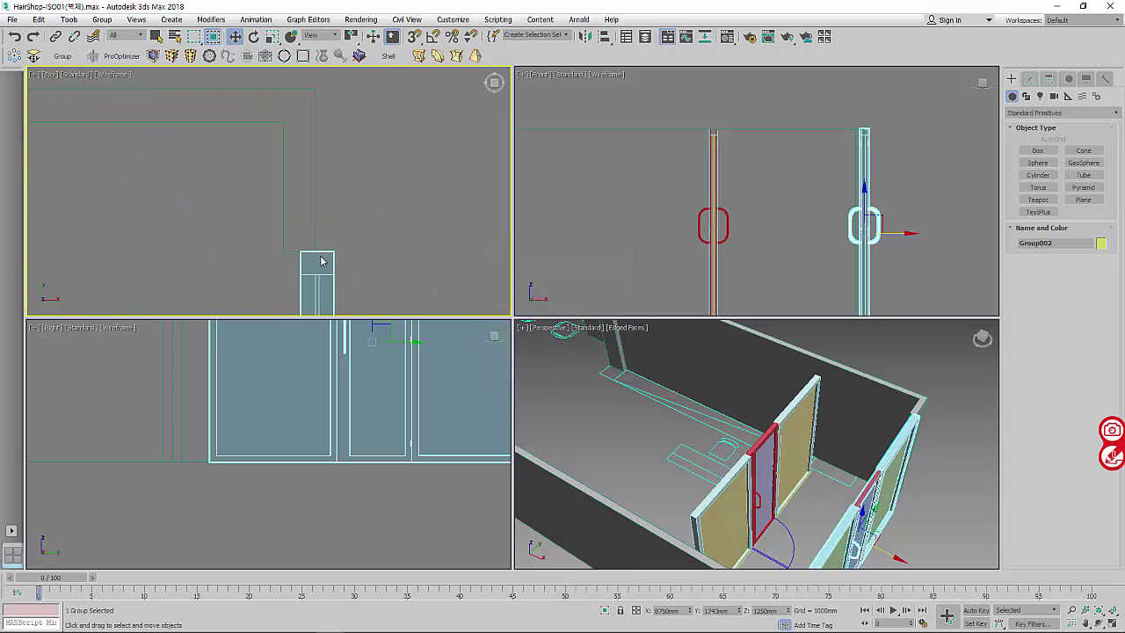
middle_drag(306, 254, 314, 224)
click(413, 36)
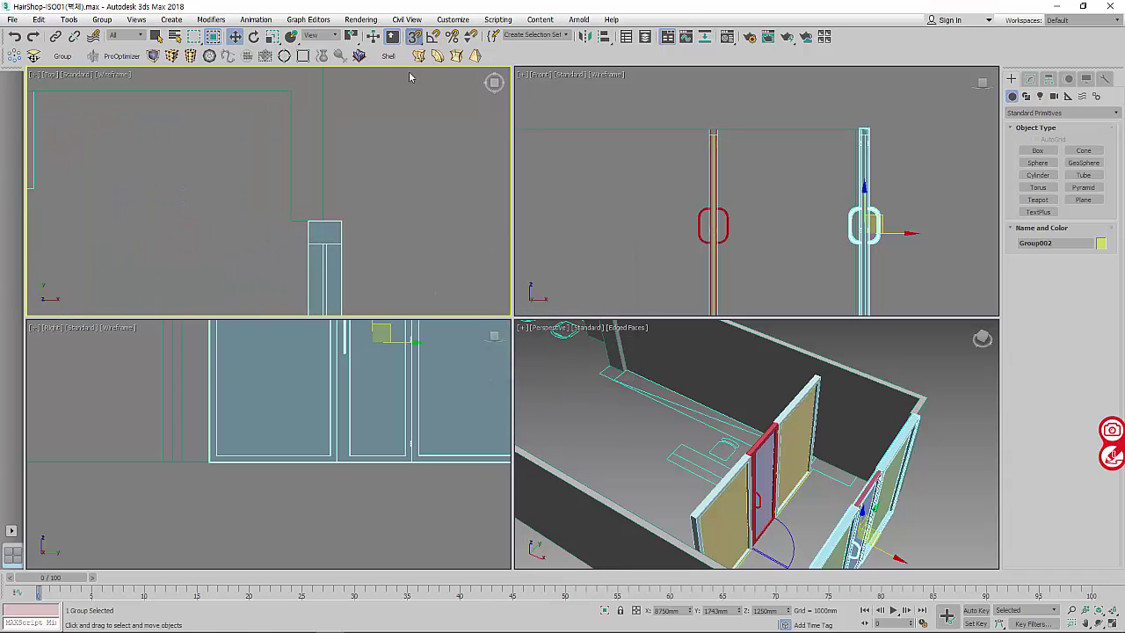
drag(341, 220, 323, 222)
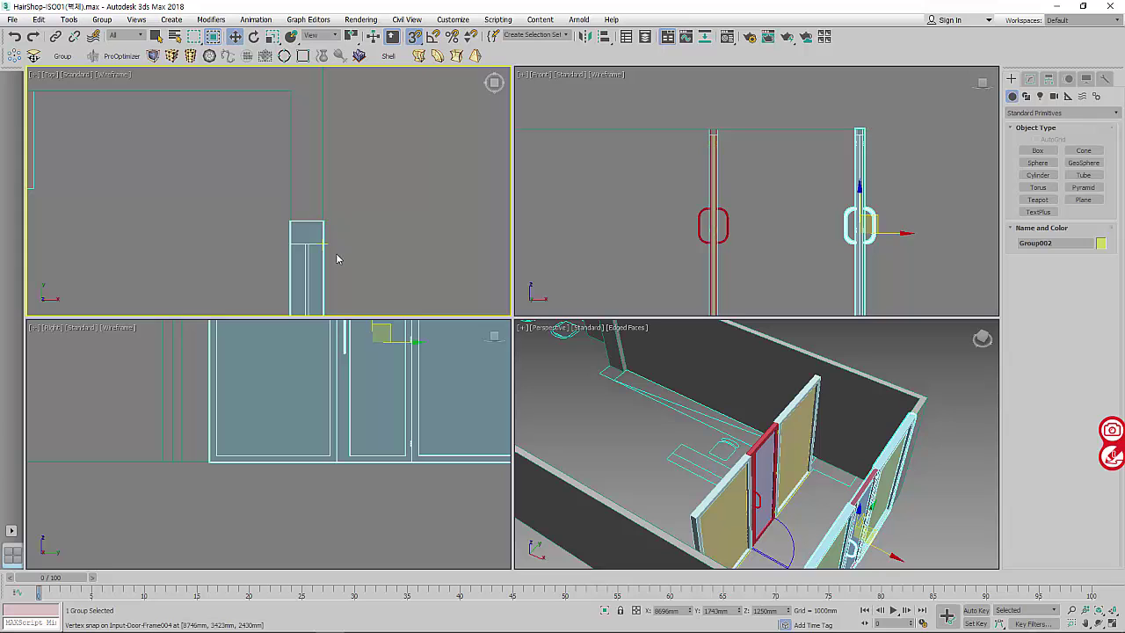
scroll(366, 202, down, 2)
scroll(418, 260, down, 2)
scroll(466, 276, down, 1)
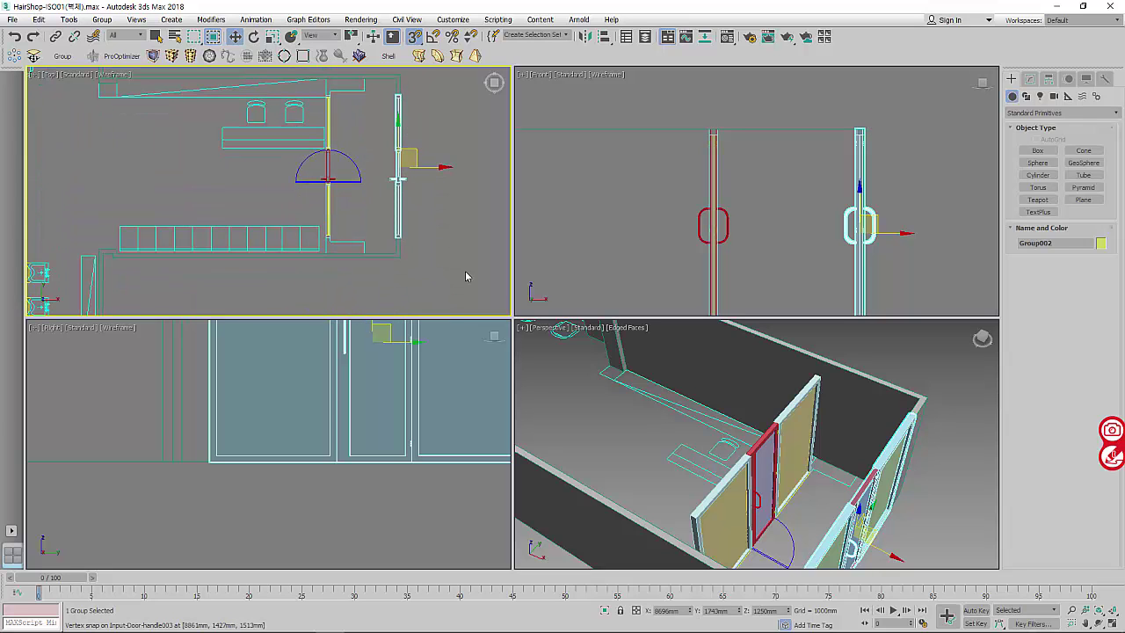
alt+middle_drag(745, 445, 672, 449)
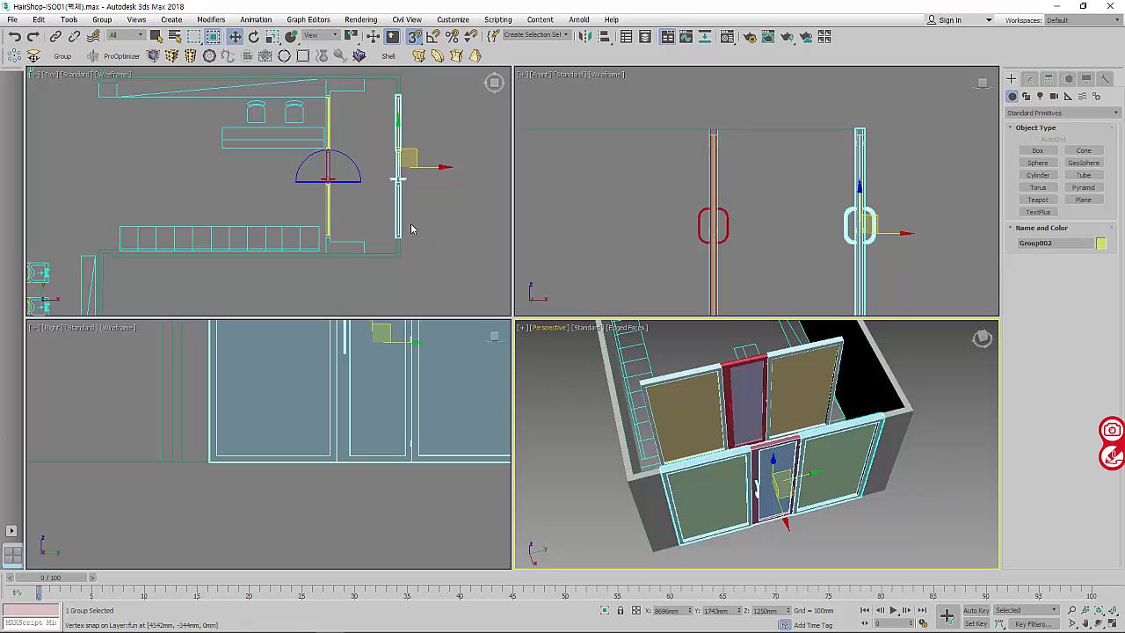
middle_drag(410, 229, 484, 228)
scroll(299, 234, down, 2)
scroll(321, 214, down, 1)
scroll(361, 202, down, 1)
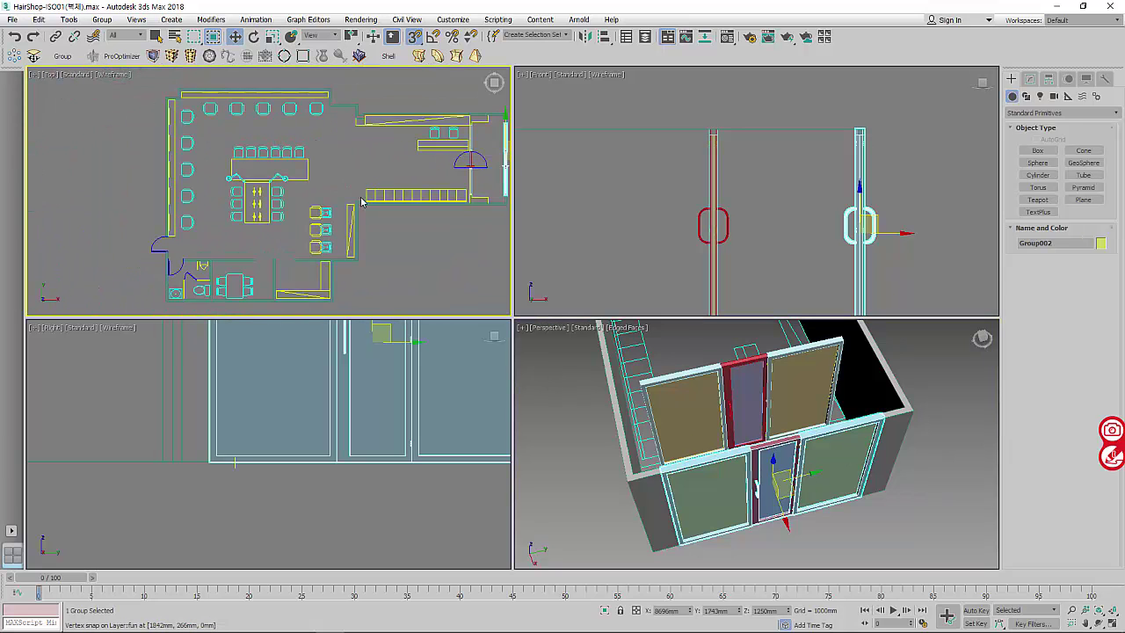
middle_drag(344, 202, 343, 183)
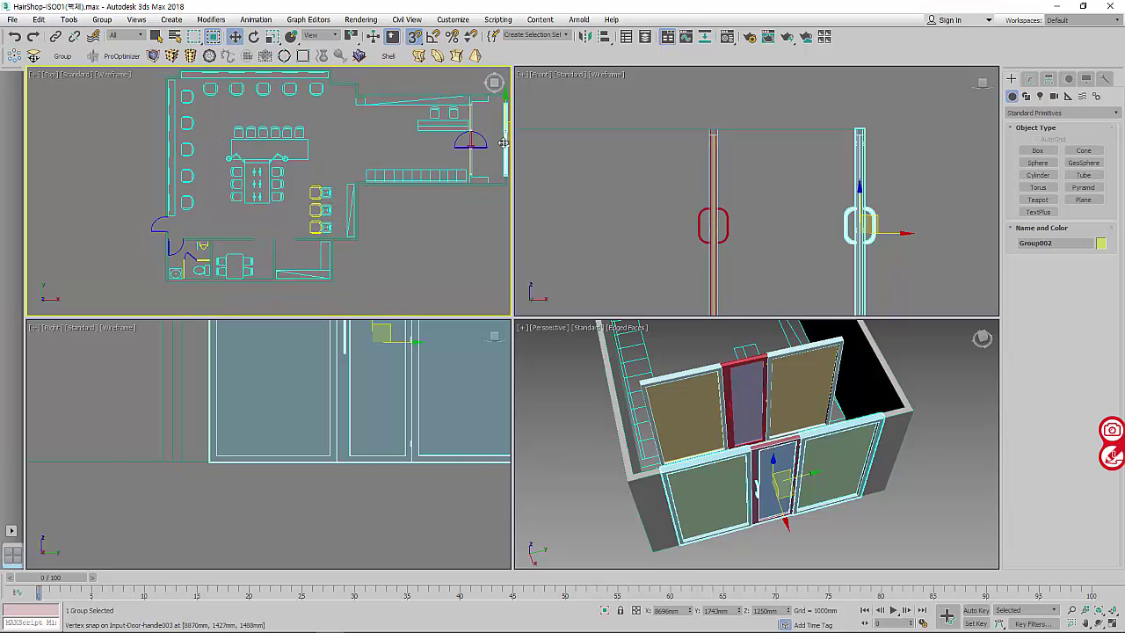
mouse_move(438, 179)
middle_down()
mouse_move(427, 181)
mouse_move(435, 196)
middle_up()
middle_drag(291, 217, 267, 189)
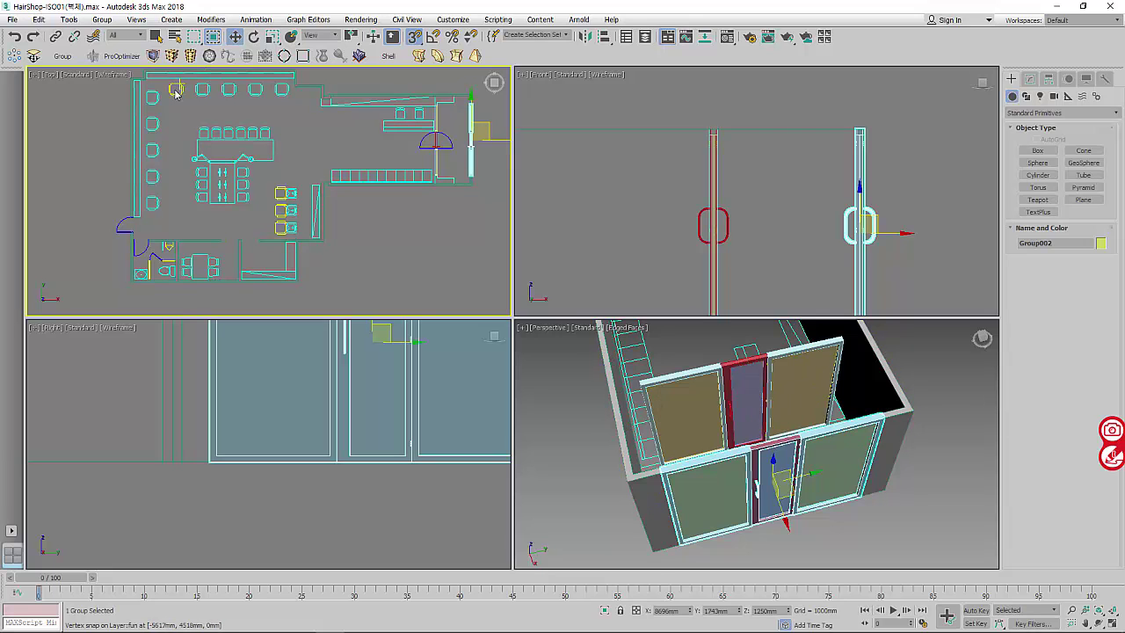
middle_drag(261, 192, 318, 175)
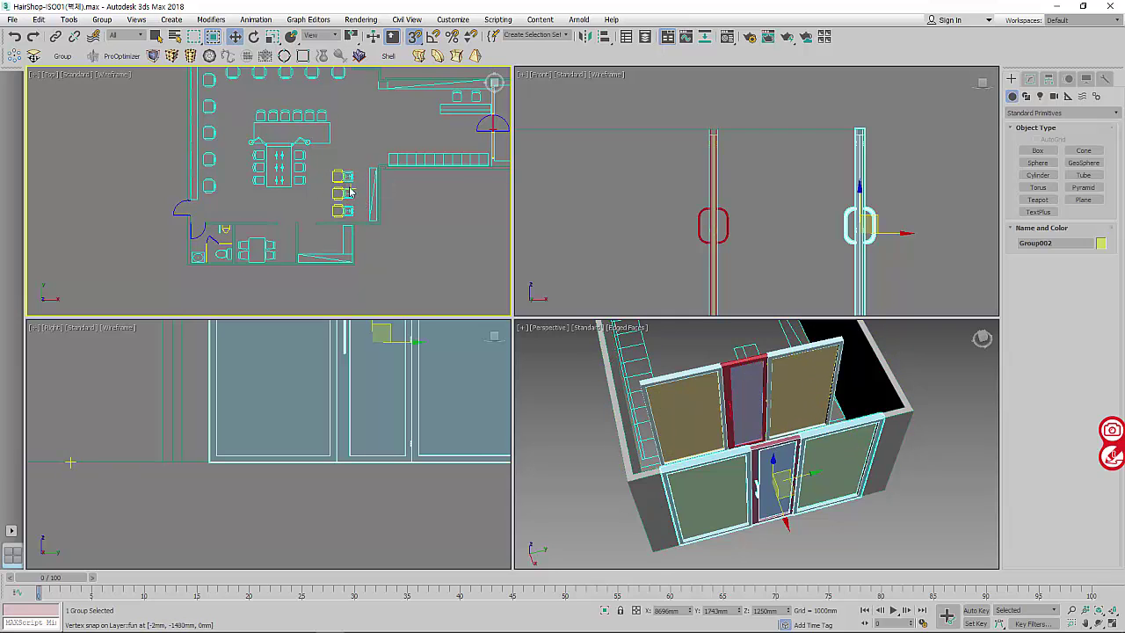
middle_drag(345, 192, 329, 211)
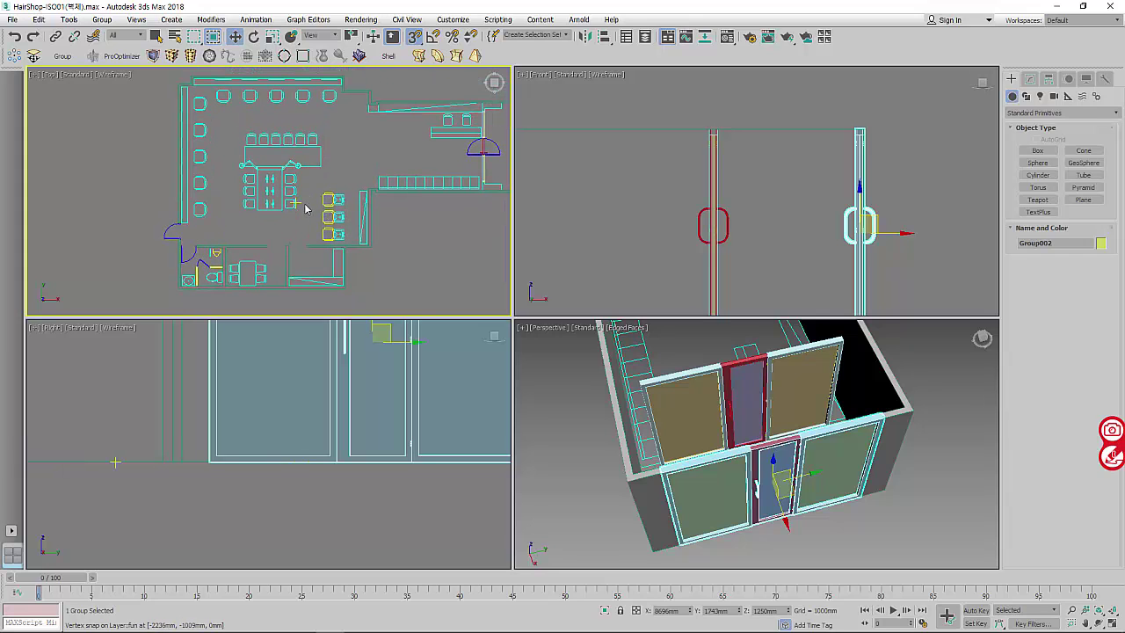
mouse_move(270, 234)
middle_down()
mouse_move(292, 226)
mouse_move(286, 238)
middle_up()
scroll(210, 235, up, 3)
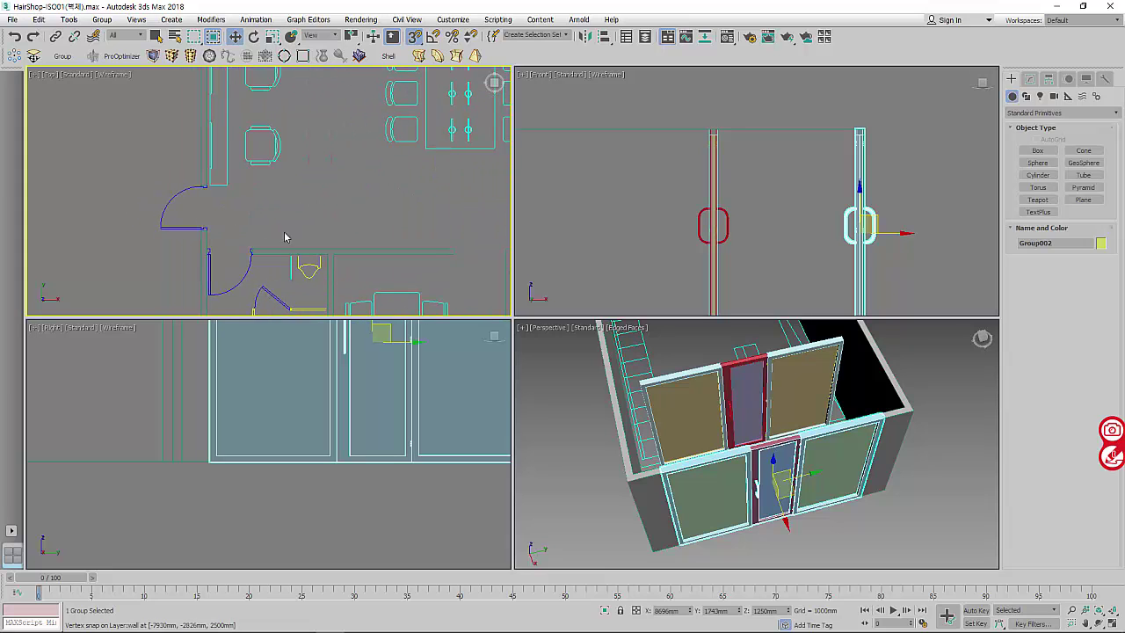
scroll(287, 238, down, 3)
scroll(307, 219, up, 4)
scroll(305, 212, up, 3)
scroll(295, 214, up, 3)
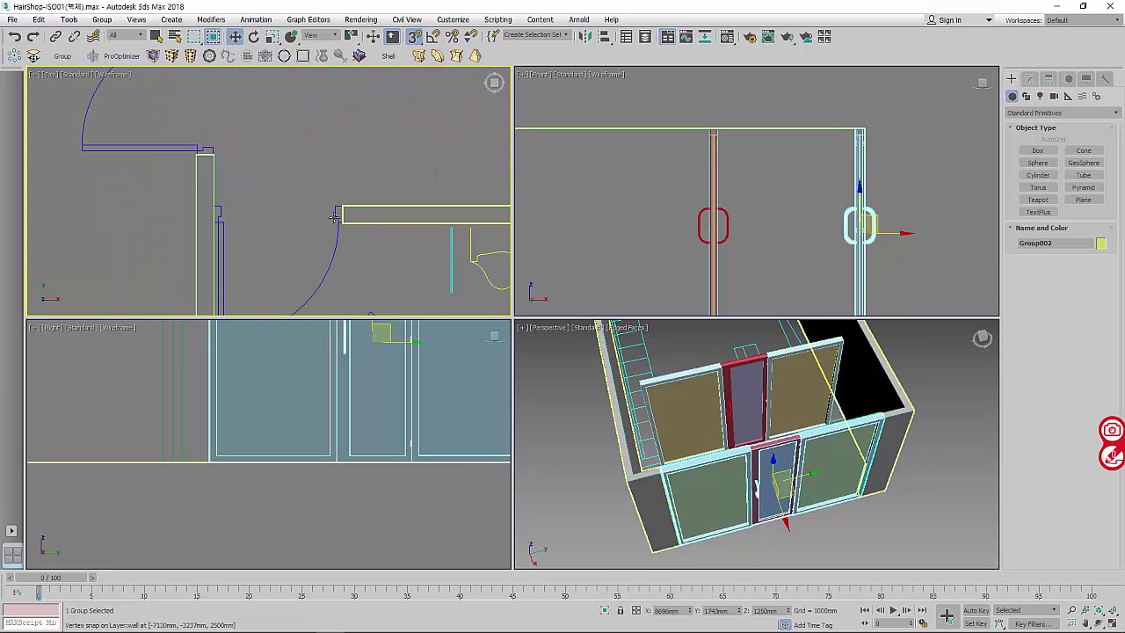
middle_drag(281, 215, 331, 267)
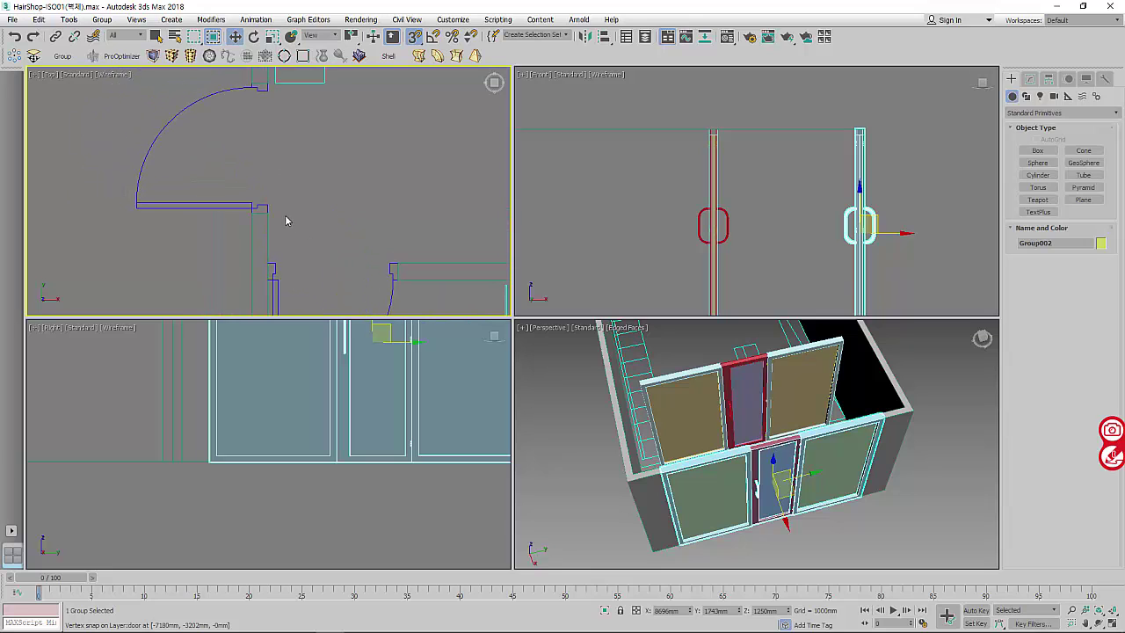
scroll(268, 206, up, 2)
- Select the side-entrance door arc shape and frame the room in the views
click(253, 195)
scroll(299, 230, down, 5)
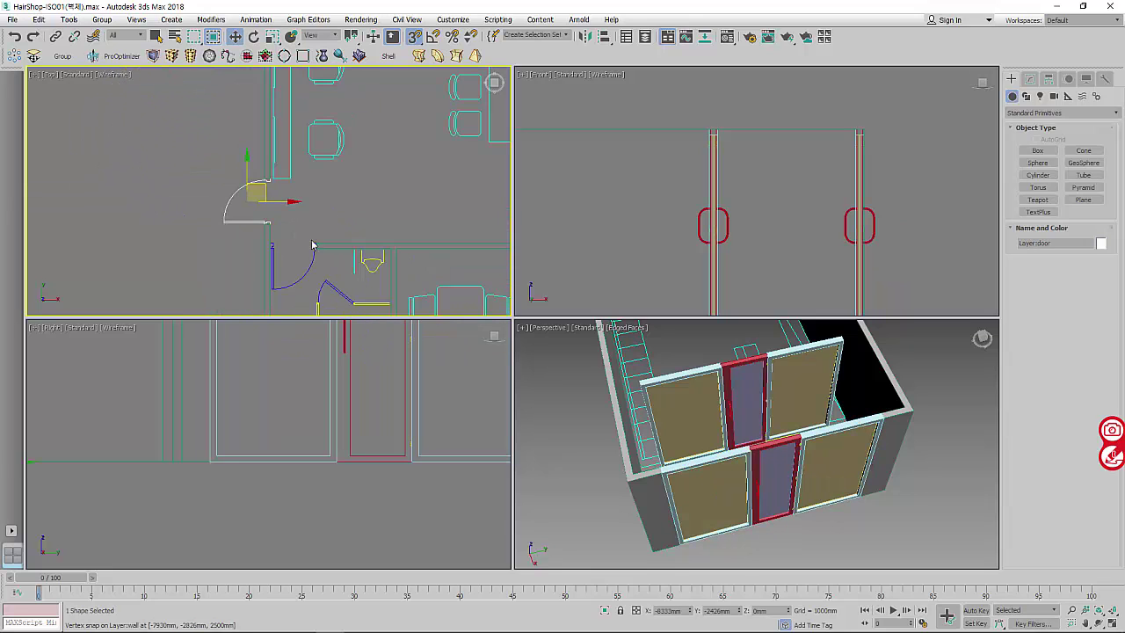
middle_drag(312, 245, 279, 225)
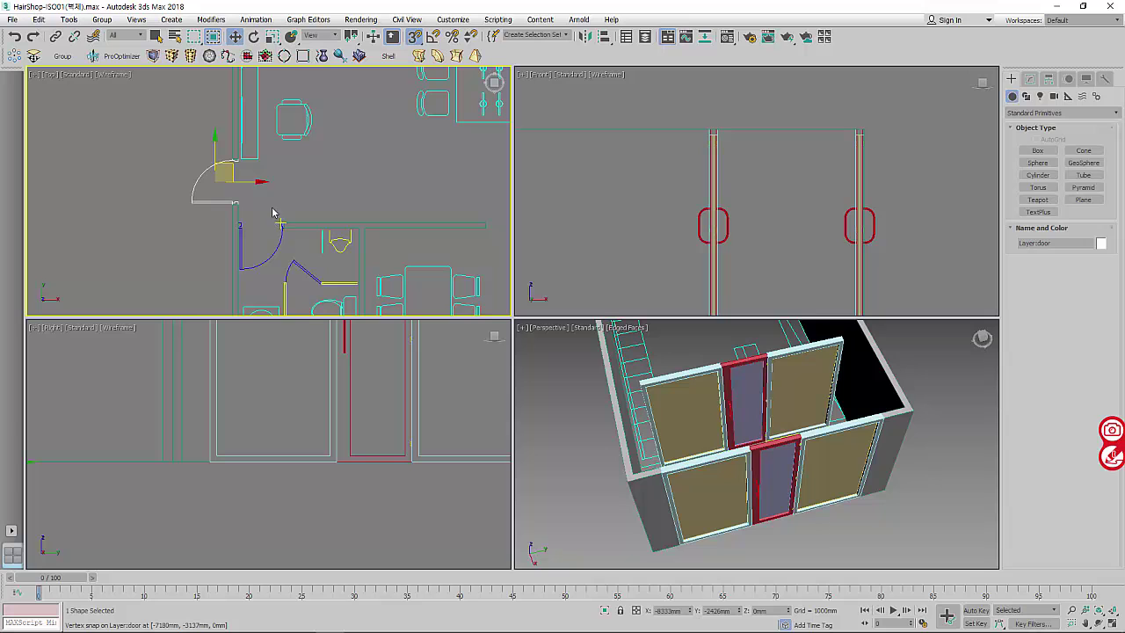
scroll(703, 439, down, 5)
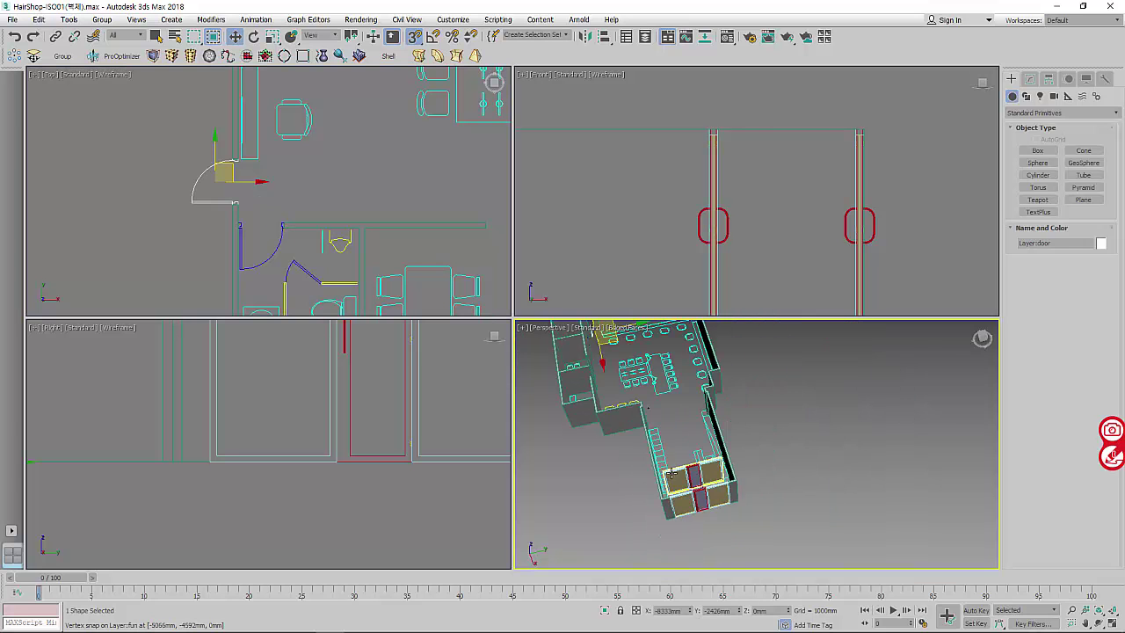
mouse_move(694, 422)
alt+middle_down()
mouse_move(693, 470)
mouse_move(846, 359)
alt+middle_up()
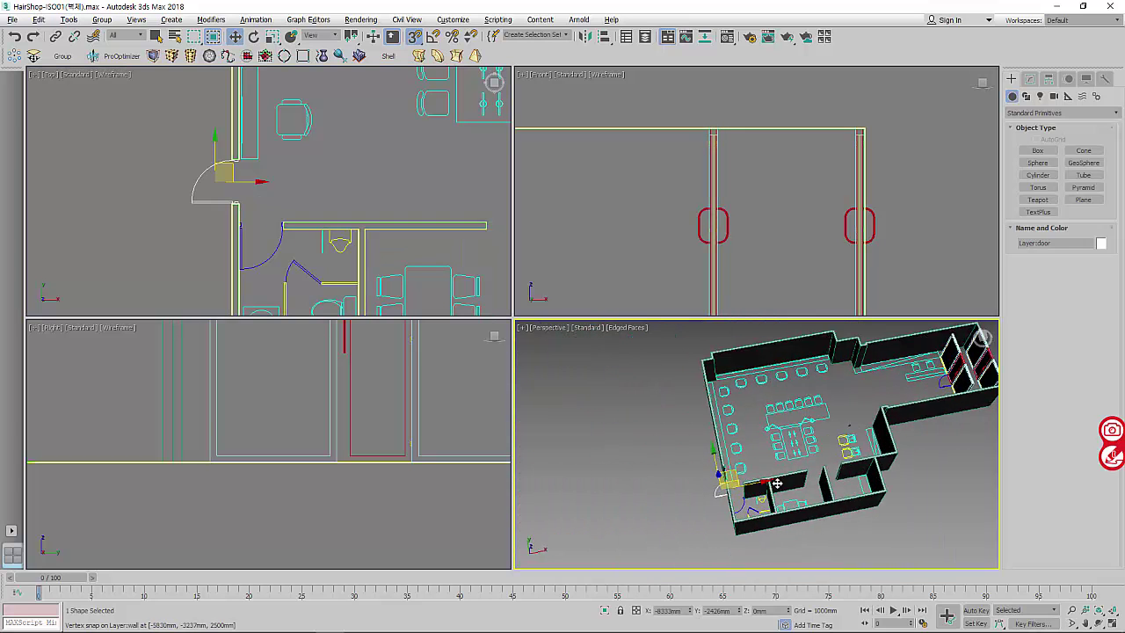
scroll(409, 209, down, 6)
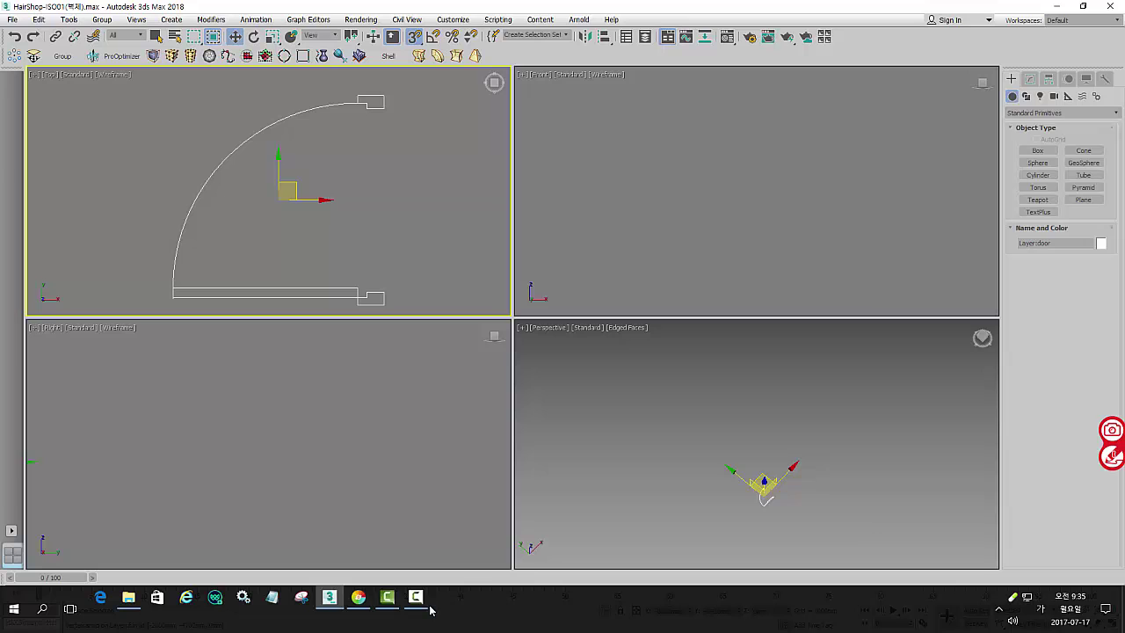
click(419, 601)
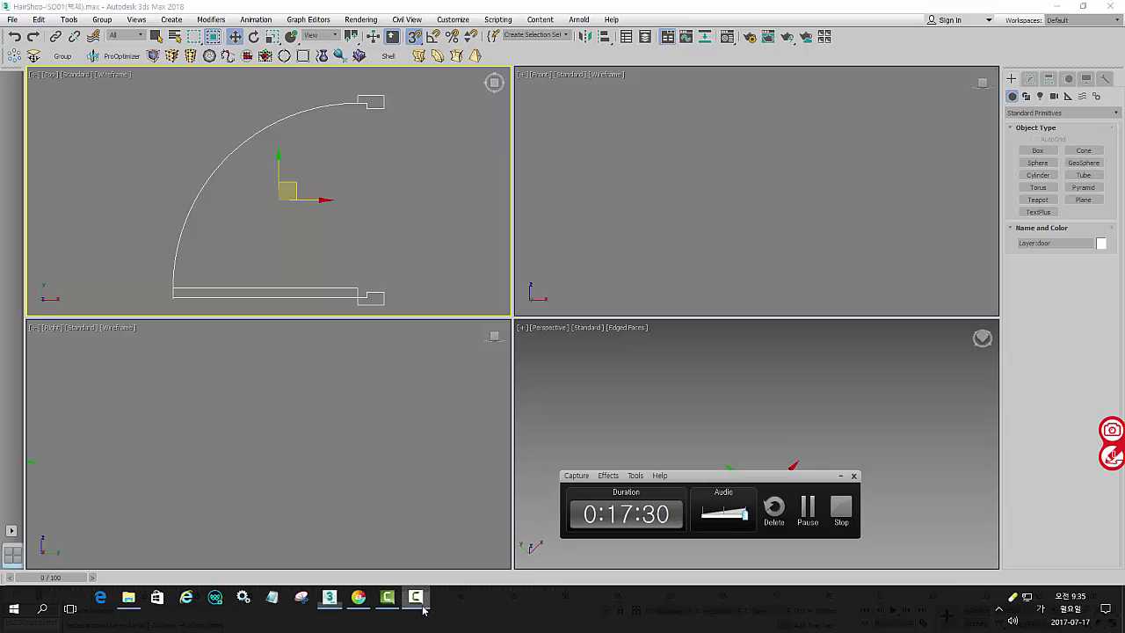
click(423, 608)
scroll(352, 175, down, 2)
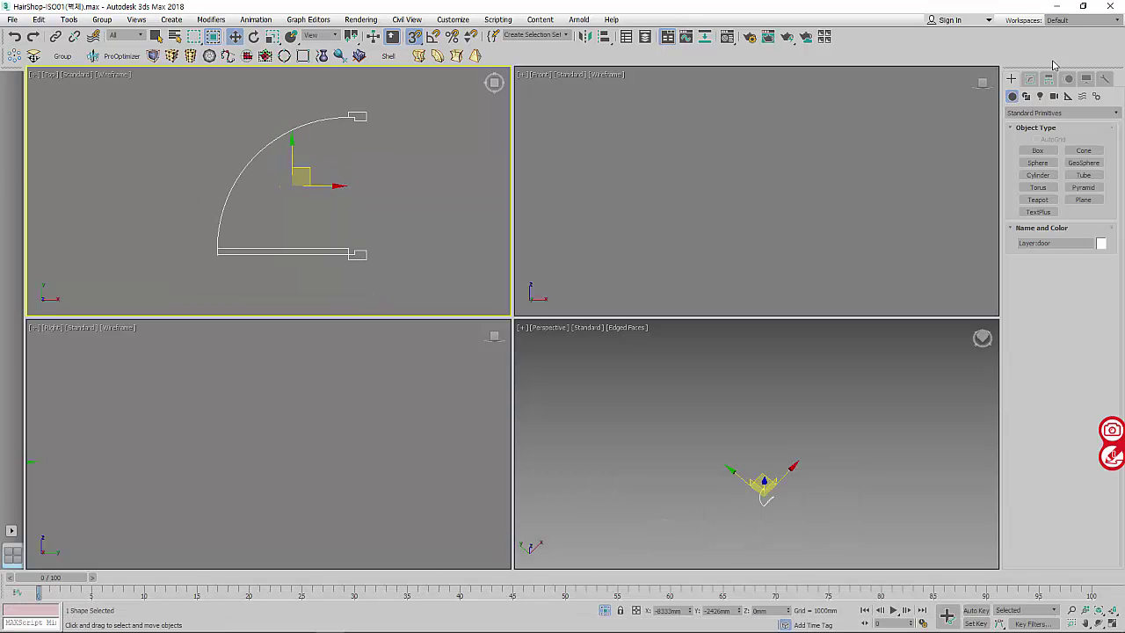
- Delete the door's swing arc and leaf segments at Segment level
click(1031, 79)
click(1013, 129)
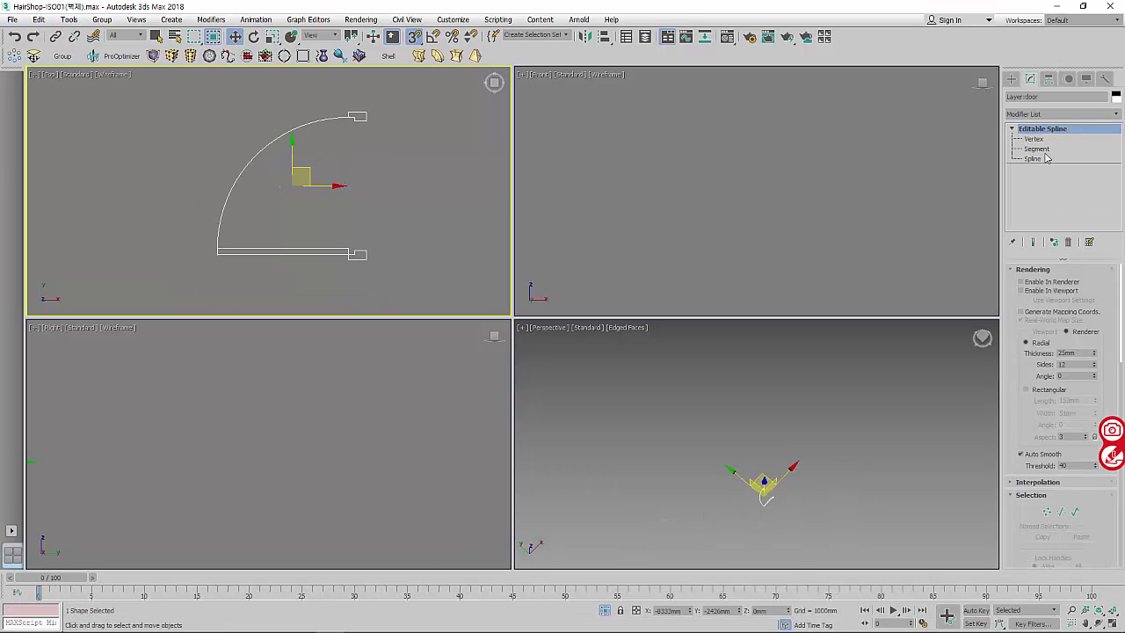
click(1037, 149)
click(214, 37)
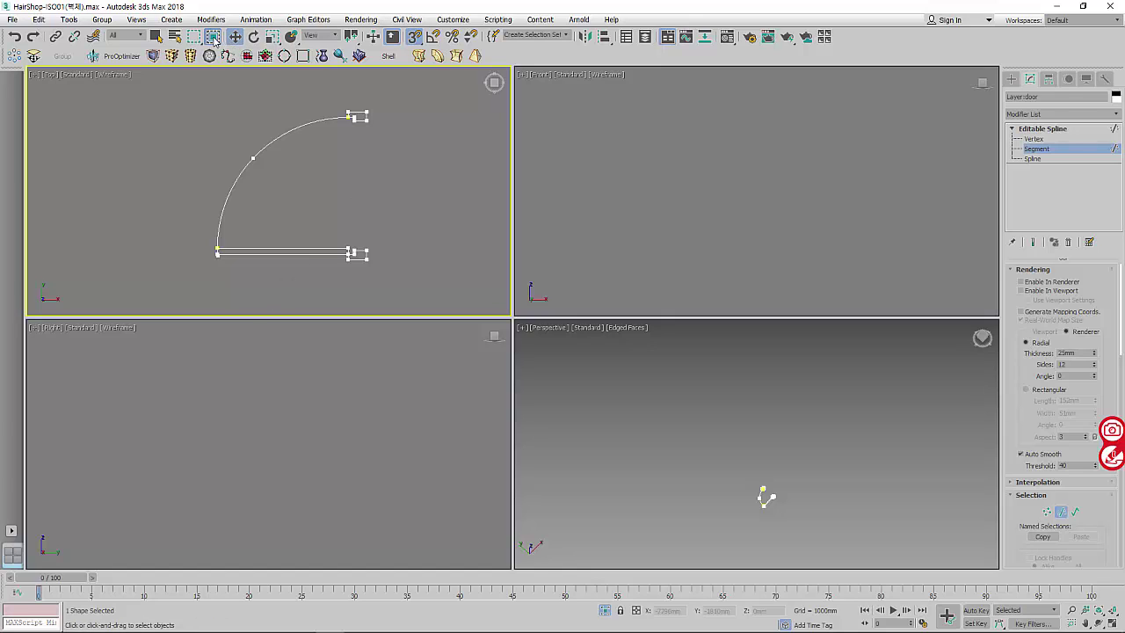
drag(289, 281, 112, 123)
key(Delete)
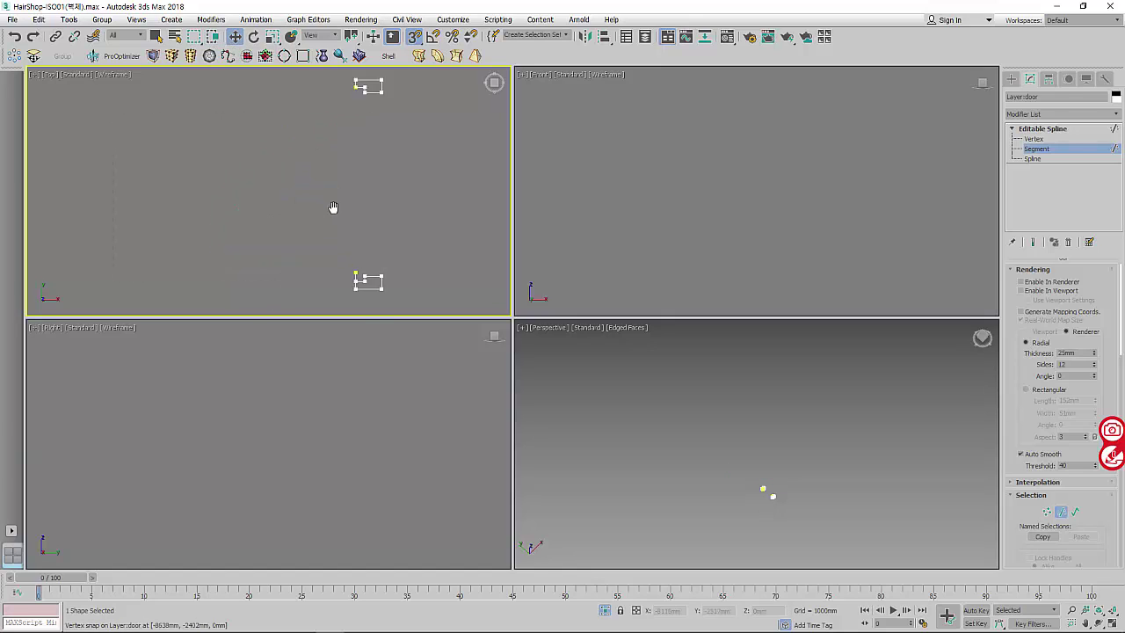
- Check the remaining jamb outlines in the Right view and exit Segment level
middle_drag(333, 208, 397, 285)
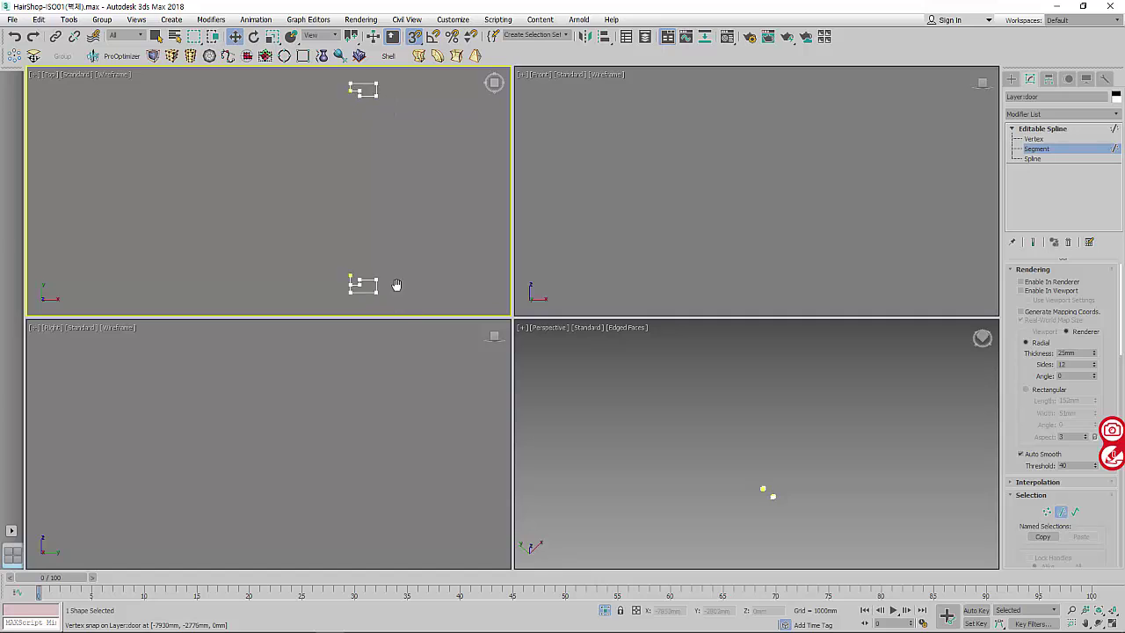
scroll(396, 285, up, 3)
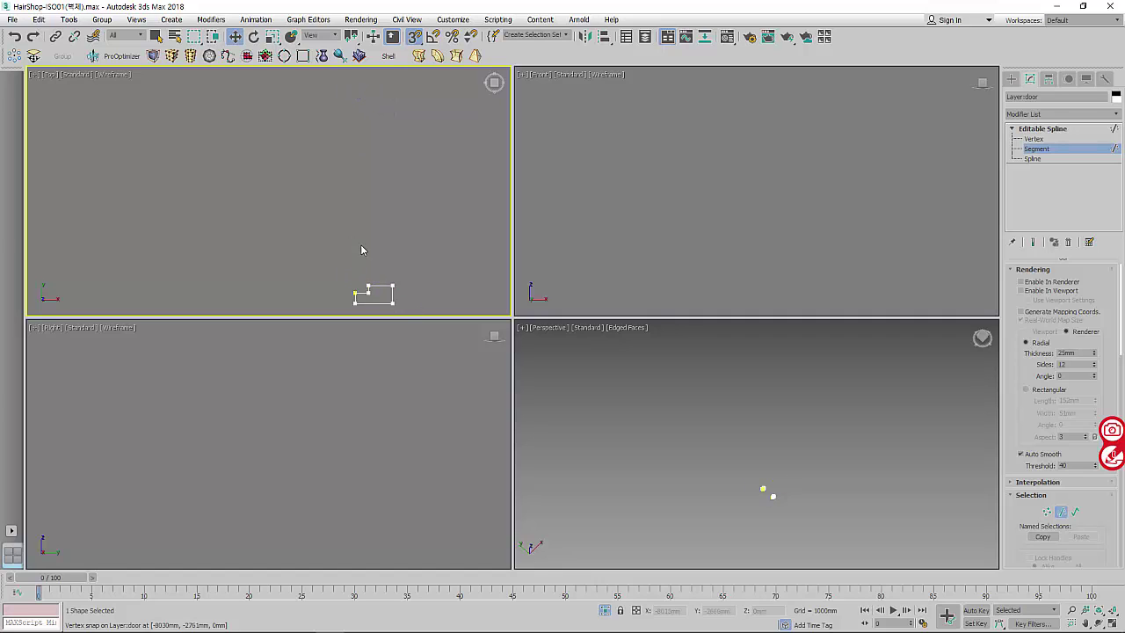
scroll(309, 279, down, 3)
click(397, 488)
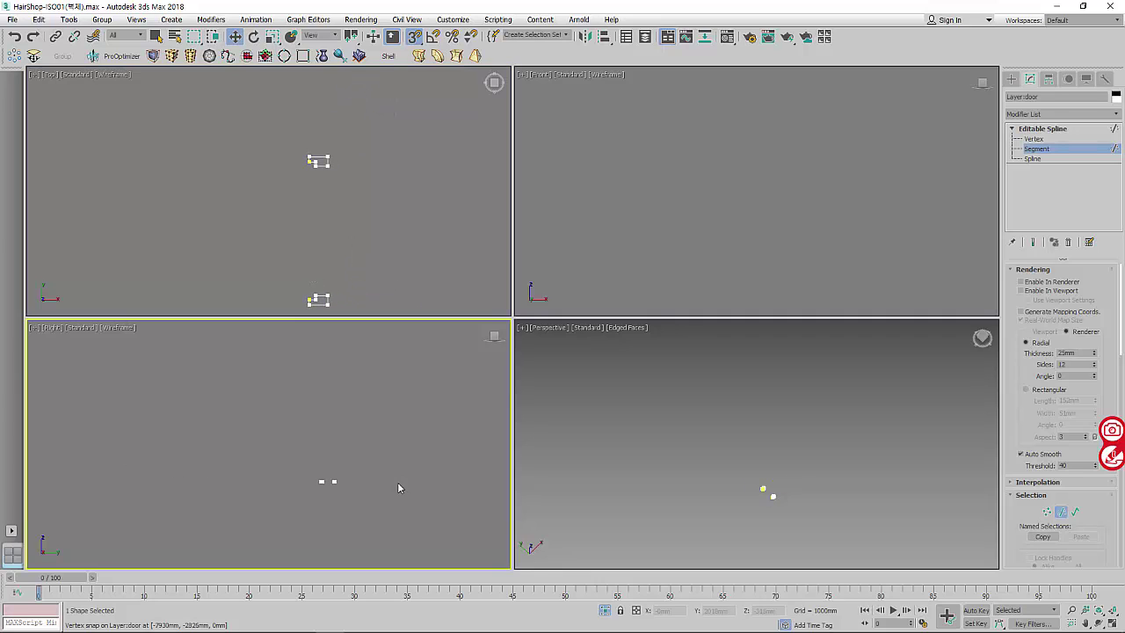
scroll(351, 448, up, 2)
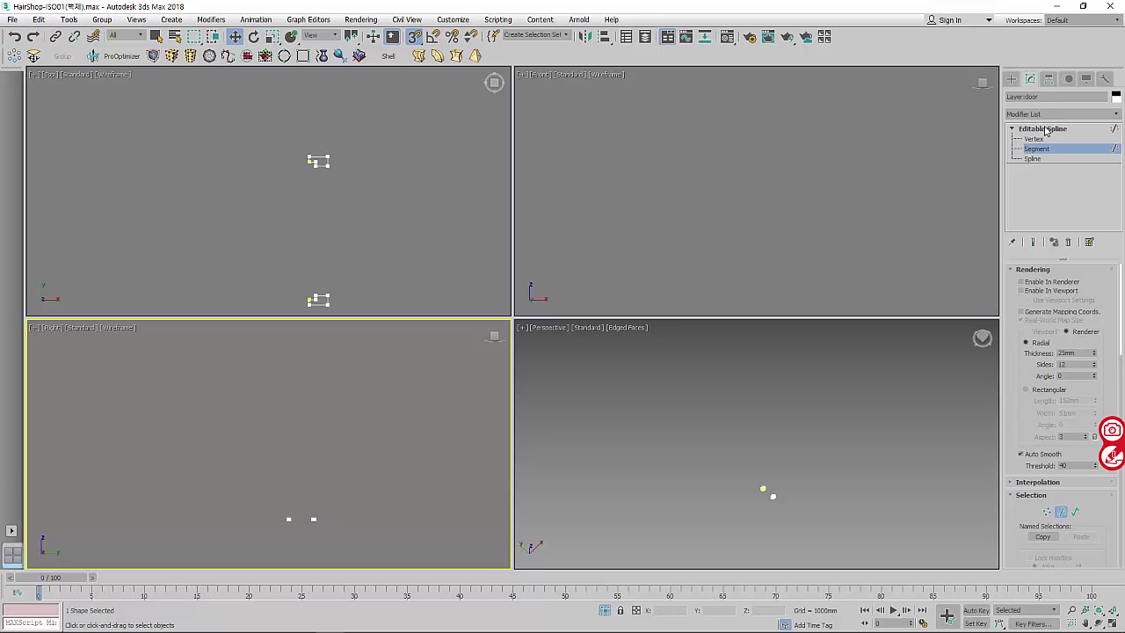
click(1042, 129)
click(1010, 80)
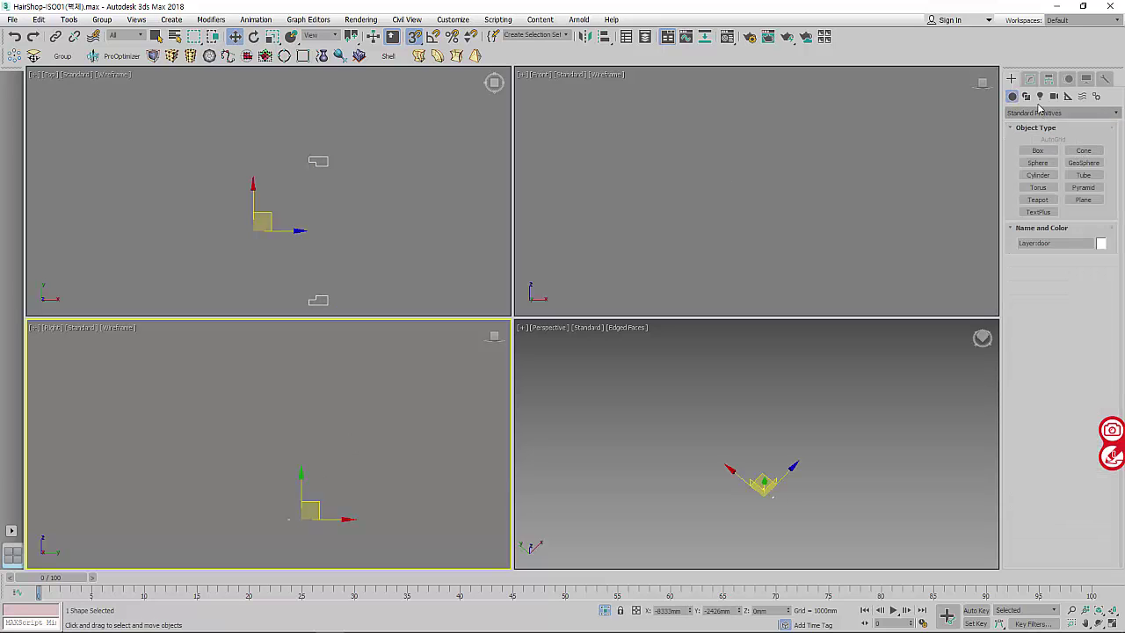
- Centre the door profile's pivot using Affect Pivot Only and Center to Object
click(1025, 95)
click(1084, 159)
middle_drag(364, 174, 373, 137)
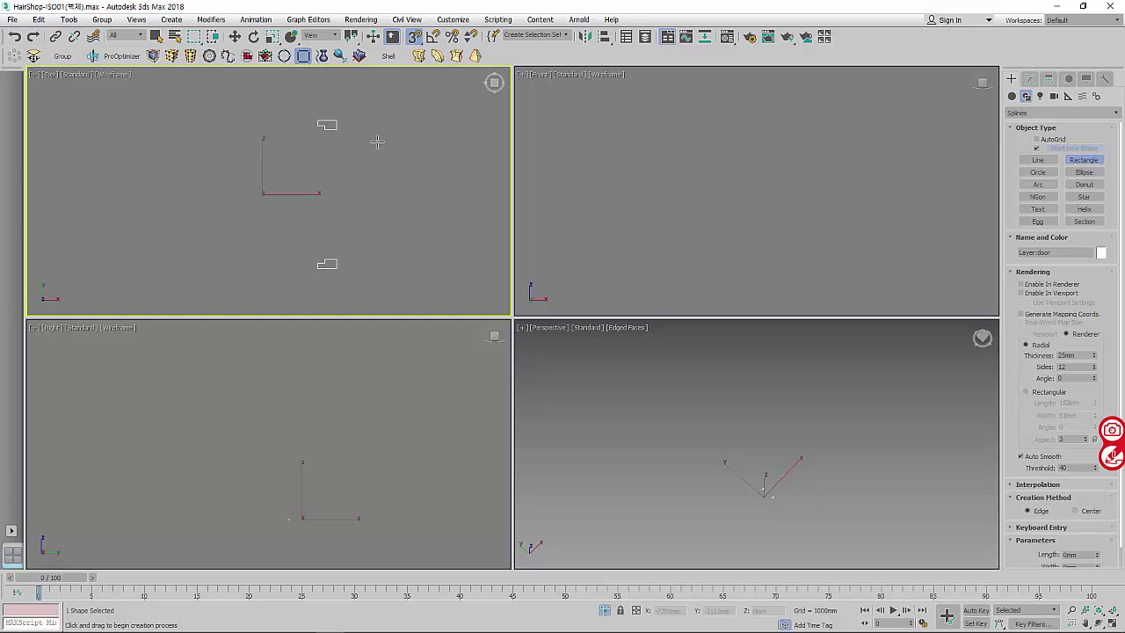
right_click(482, 143)
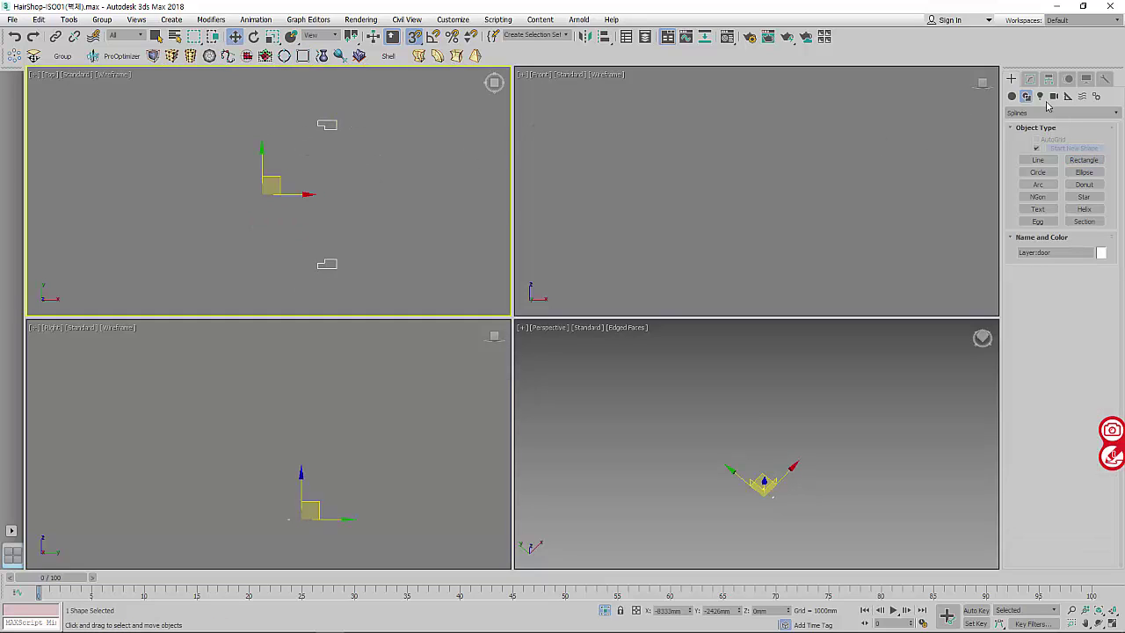
click(1048, 79)
click(1062, 159)
click(1063, 221)
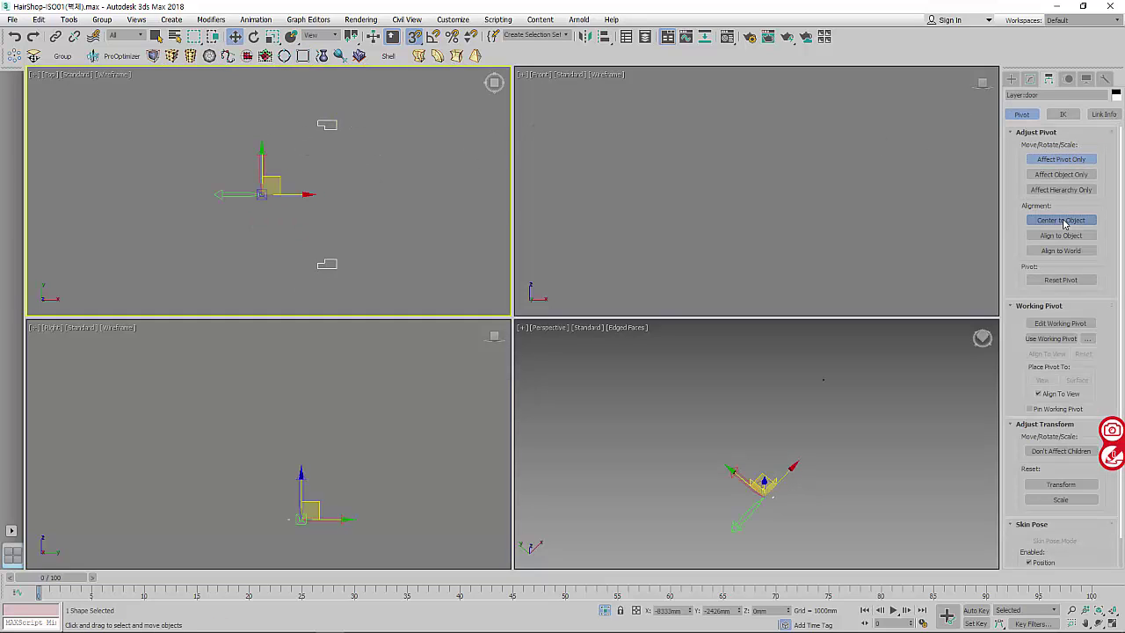
click(1061, 159)
- Snap-draw a 700mm-wide rectangle in the Right viewport from the profile's corner vertex
click(1011, 79)
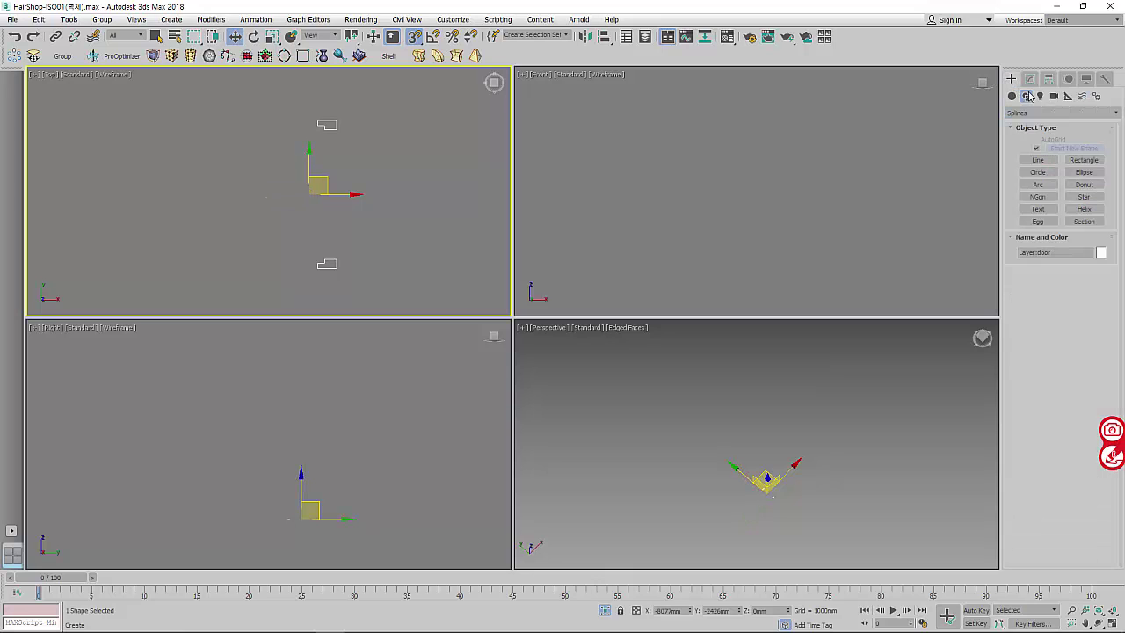
click(1084, 160)
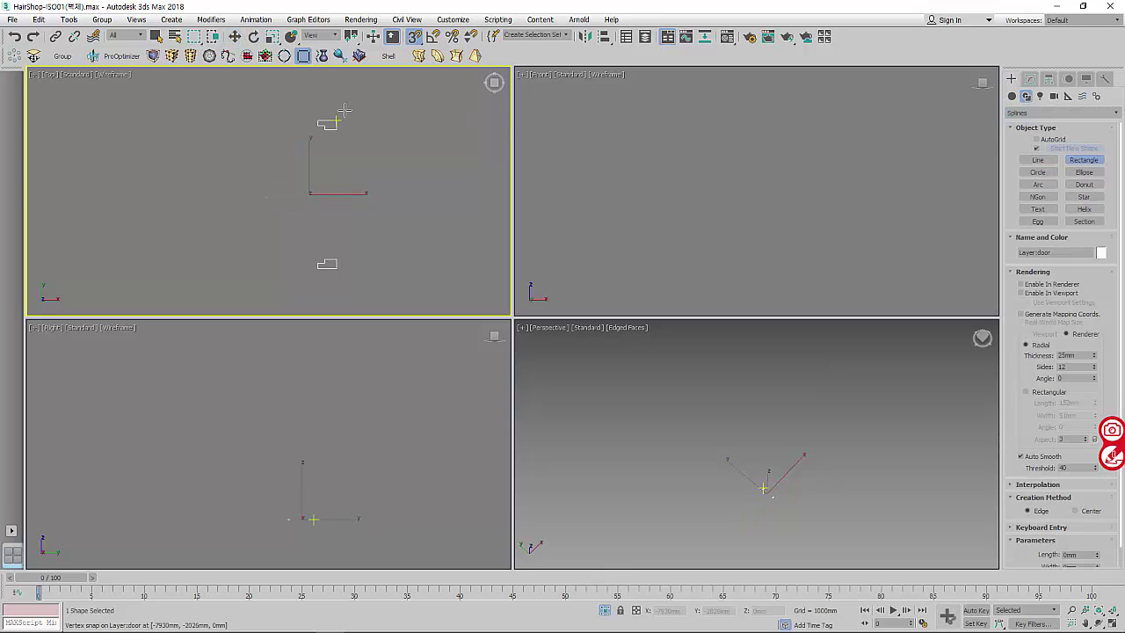
drag(336, 128, 324, 261)
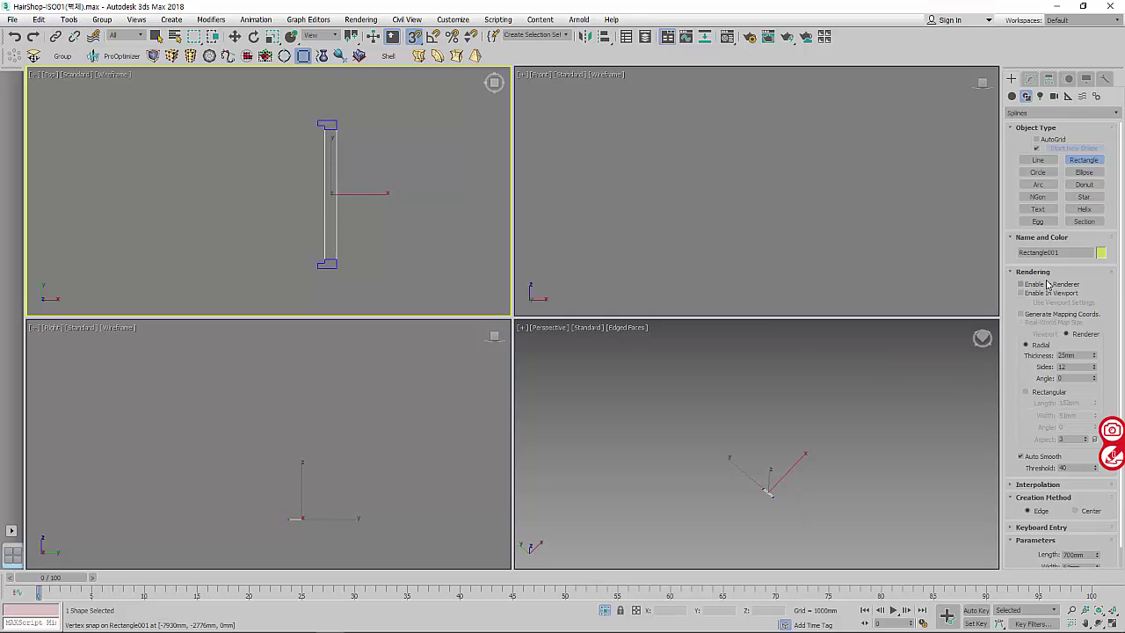
click(1044, 274)
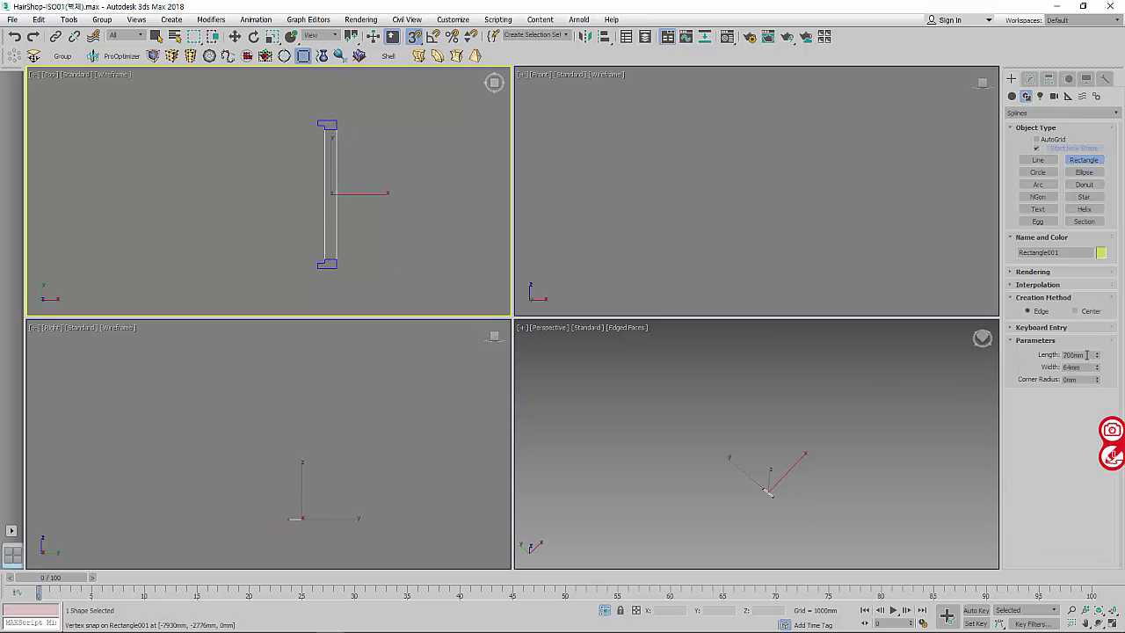
click(325, 461)
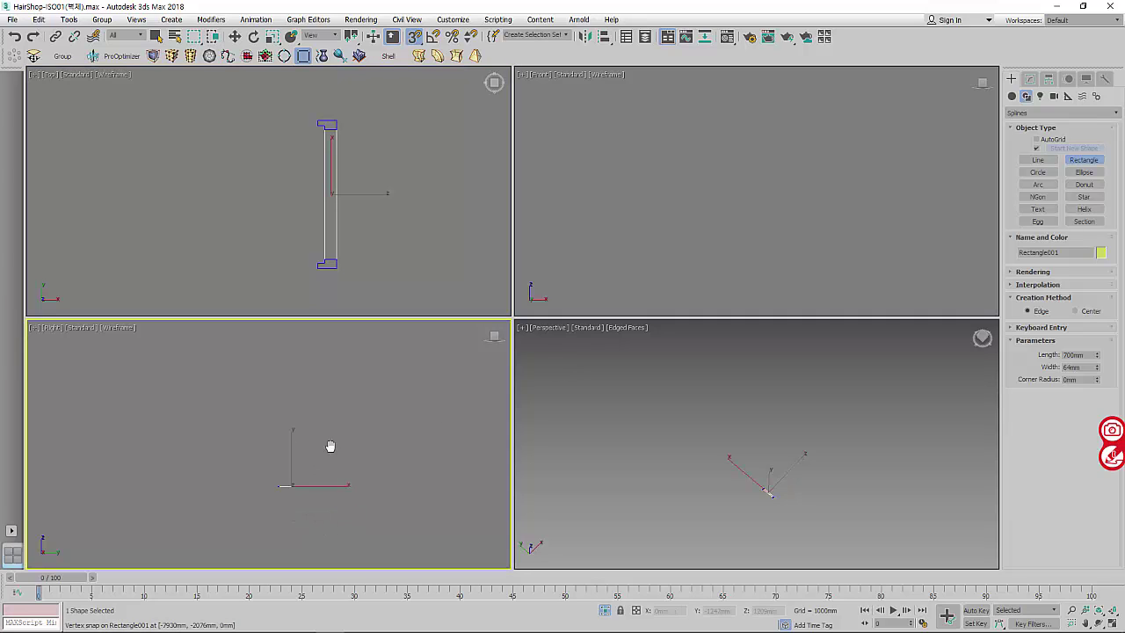
click(365, 504)
scroll(351, 494, up, 4)
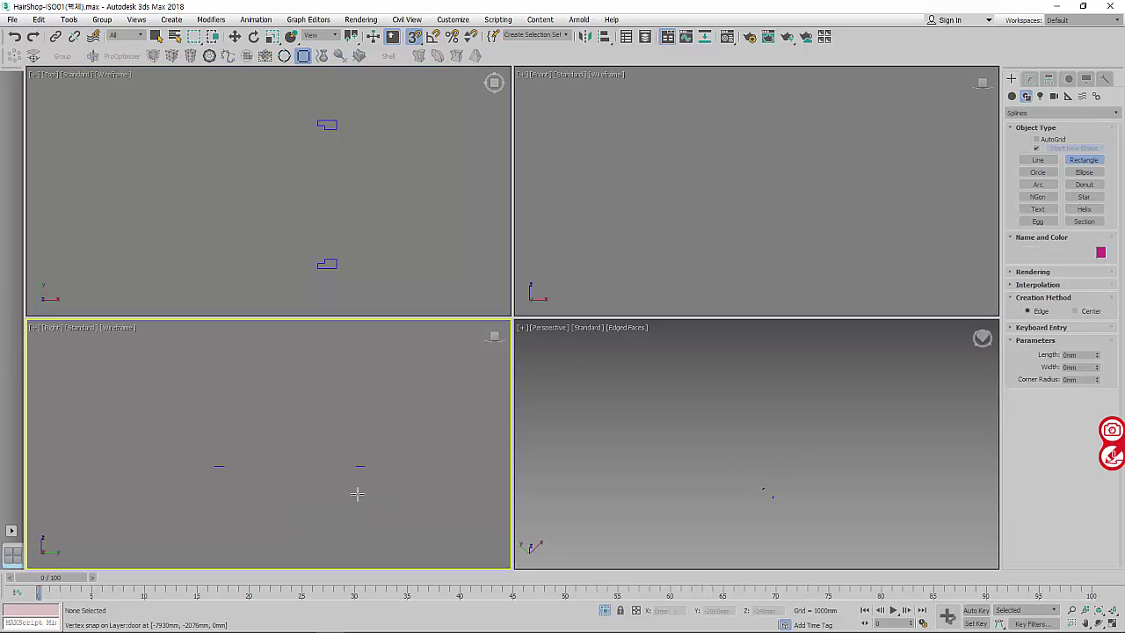
scroll(356, 477, up, 2)
drag(351, 458, 163, 457)
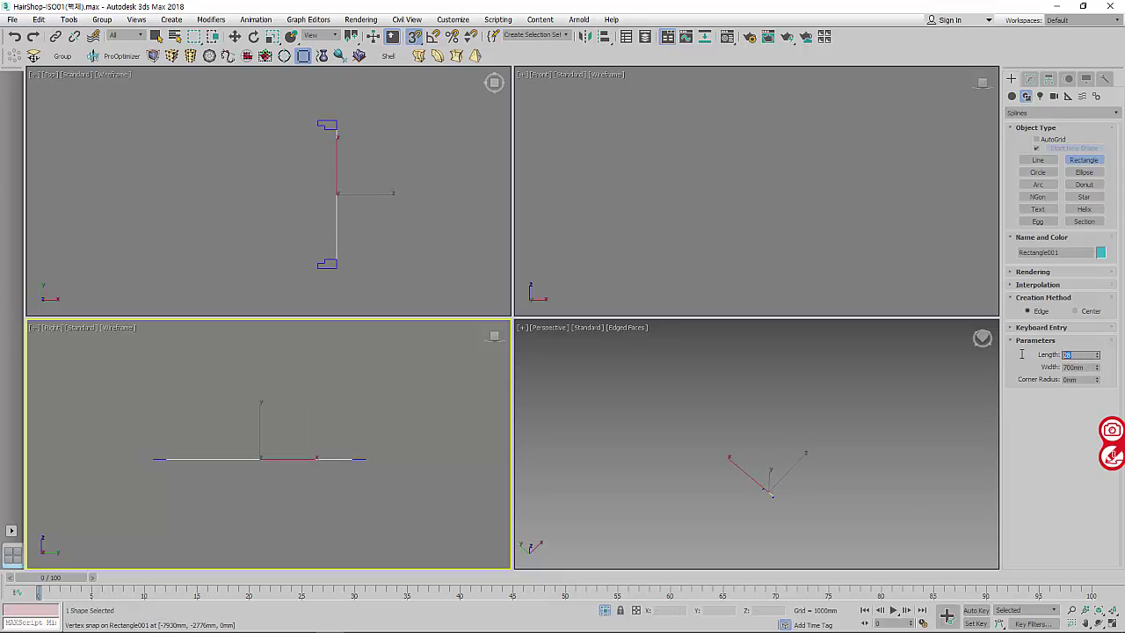
text(500)
key(Return)
- Set the rectangle's length to 2500mm in the Modify panel
key(w)
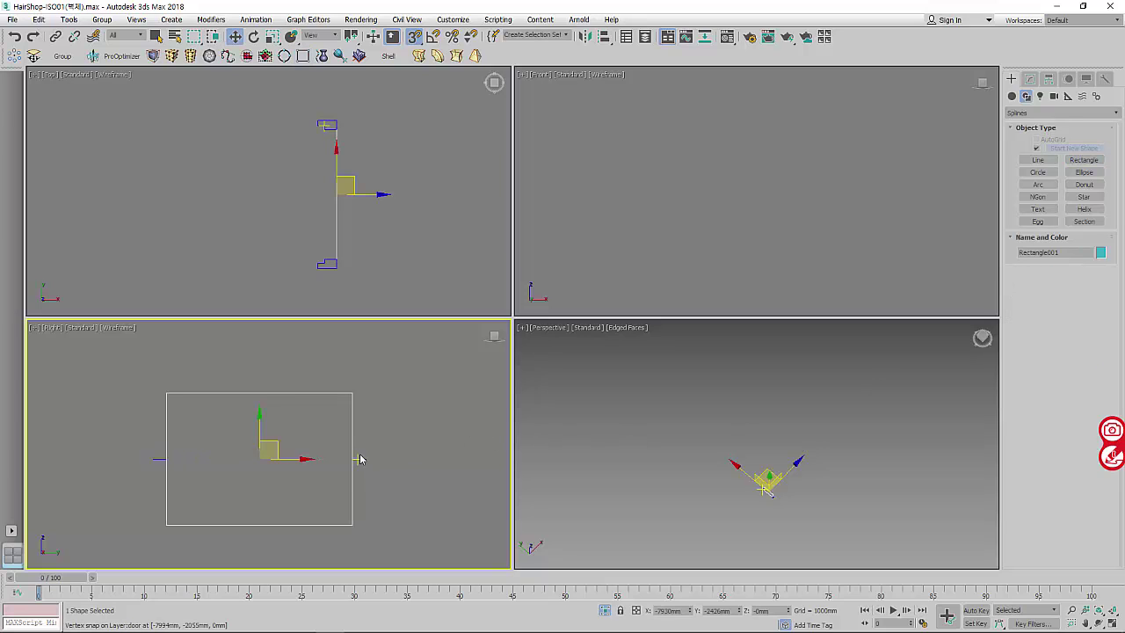
scroll(334, 449, down, 3)
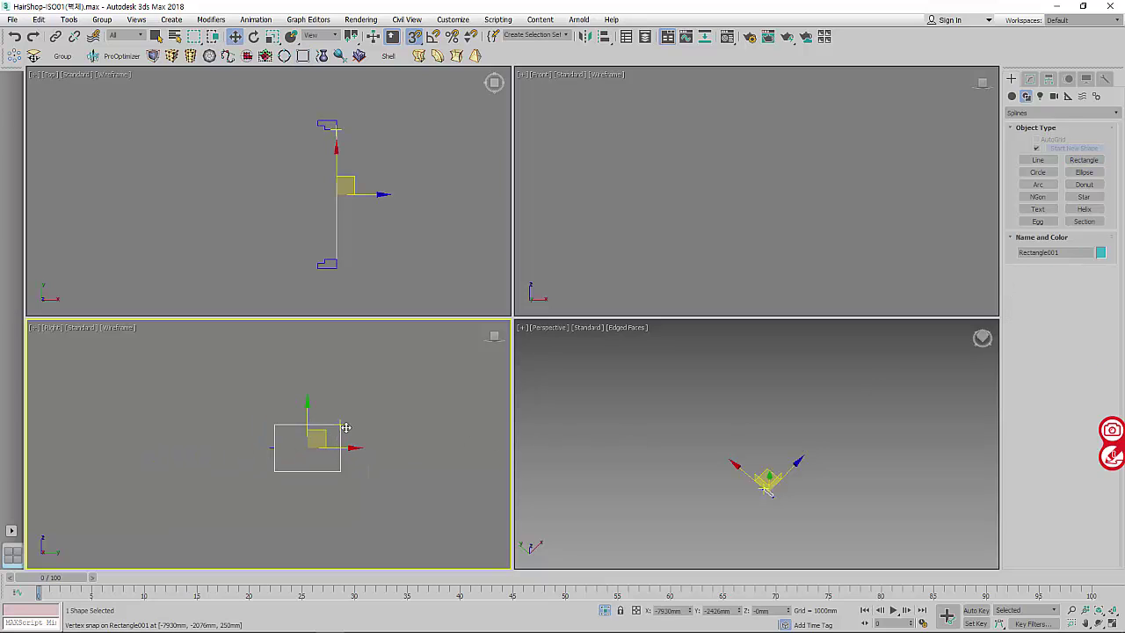
right_click(710, 256)
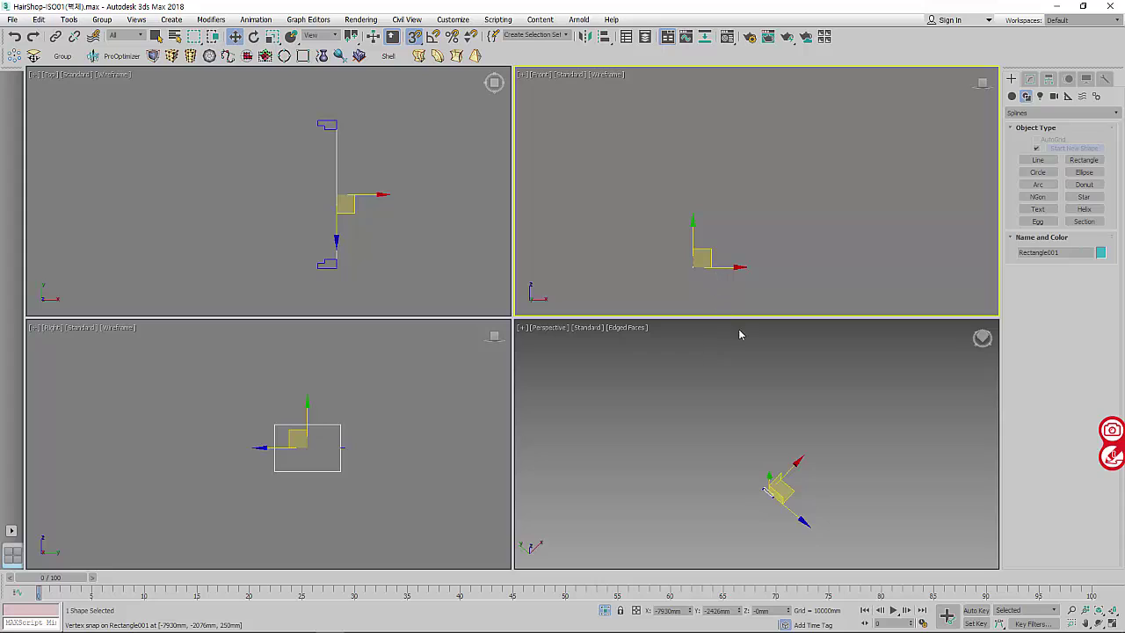
click(1026, 79)
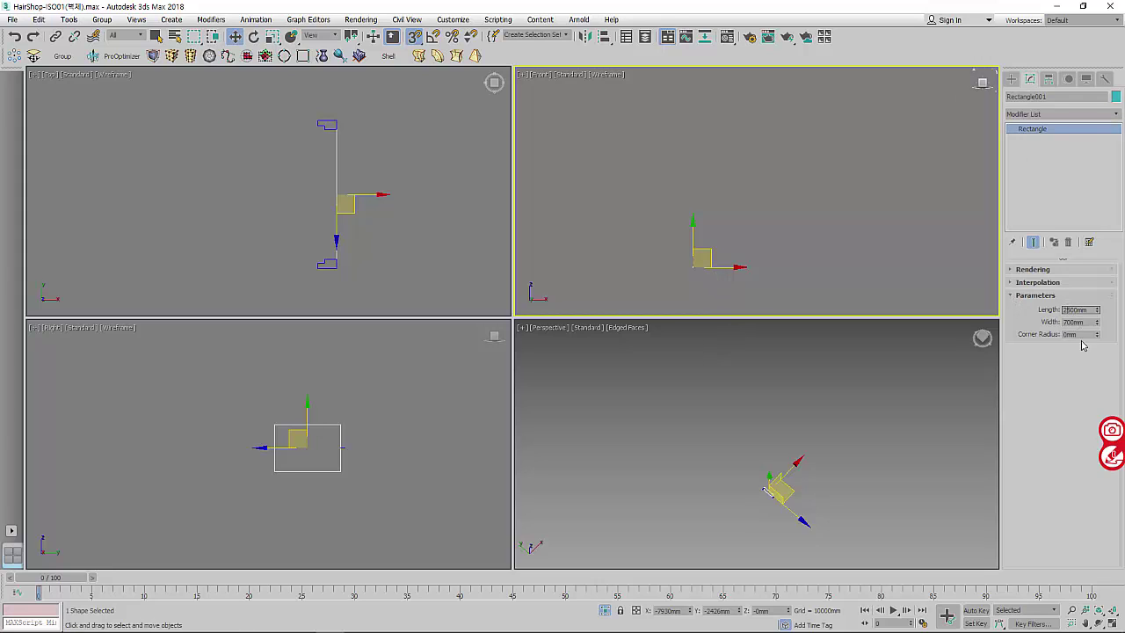
key(Return)
- Vertex-snap the rectangle into line with the door profile, then select the profile
right_click(339, 447)
mouse_move(339, 447)
mouse_down()
mouse_move(314, 427)
mouse_move(314, 323)
mouse_up()
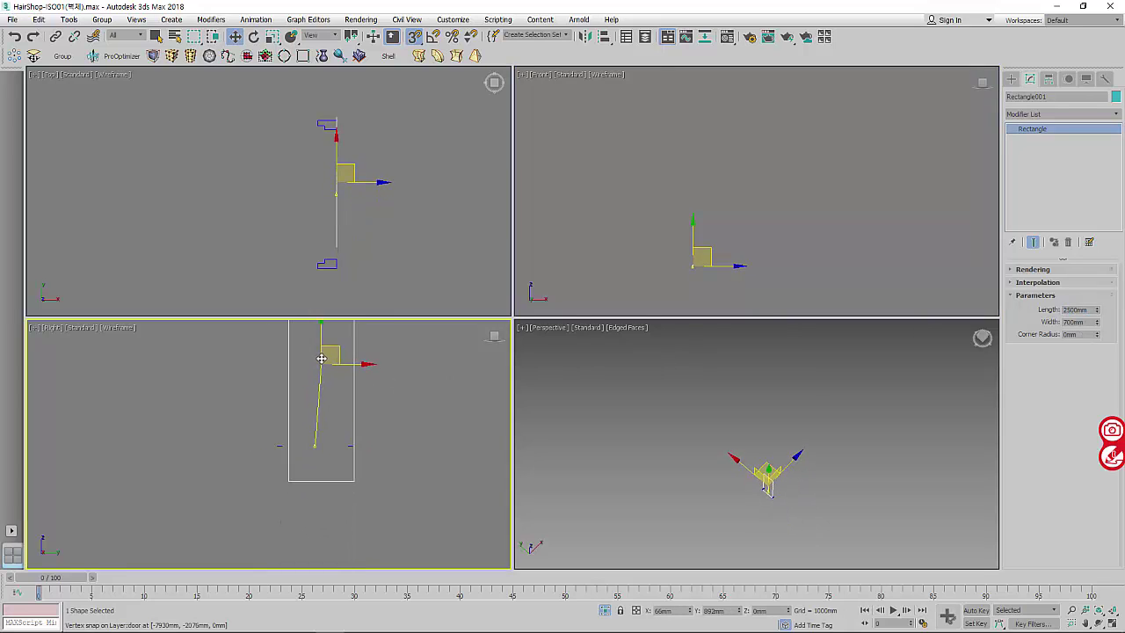
middle_drag(340, 211, 349, 228)
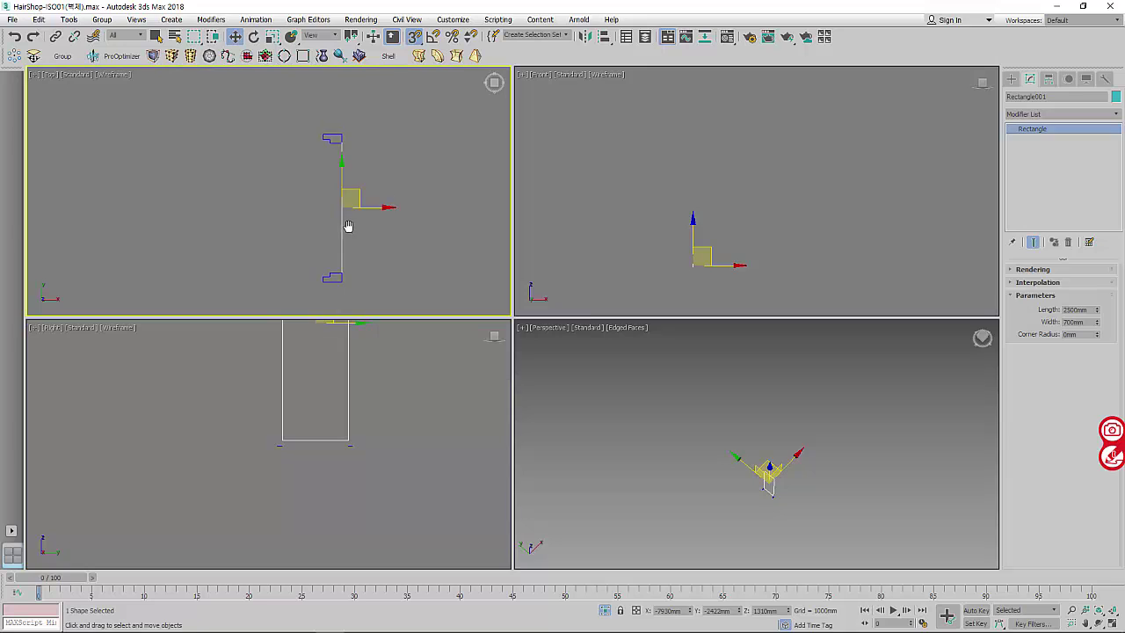
click(342, 286)
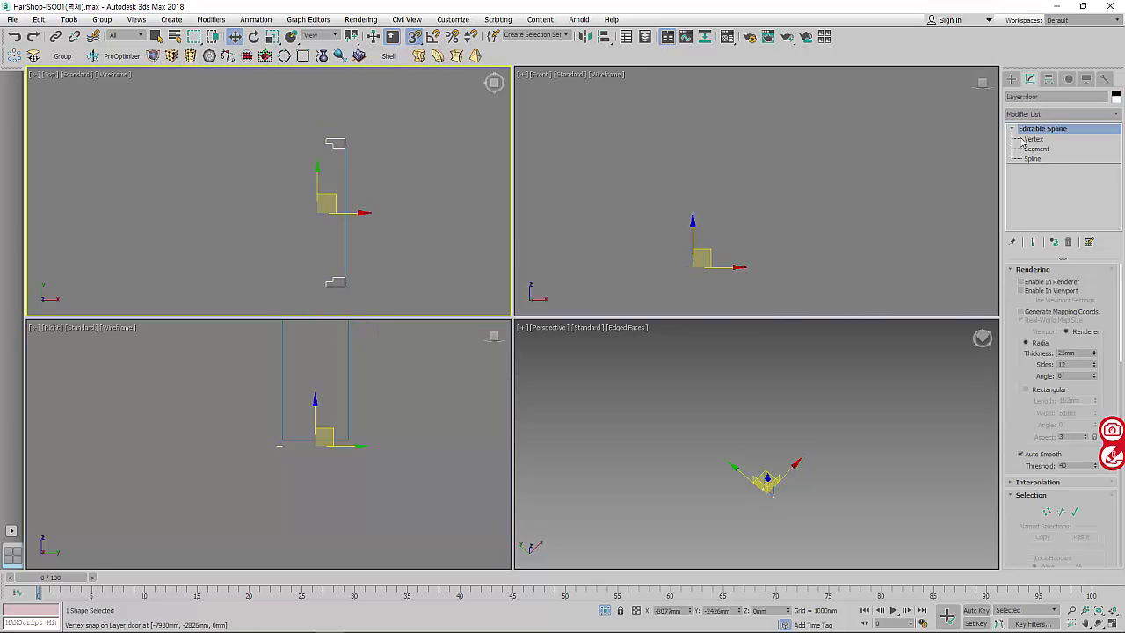
- Delete the lower bracket spline from the door profile at Spline level
click(1054, 159)
click(335, 282)
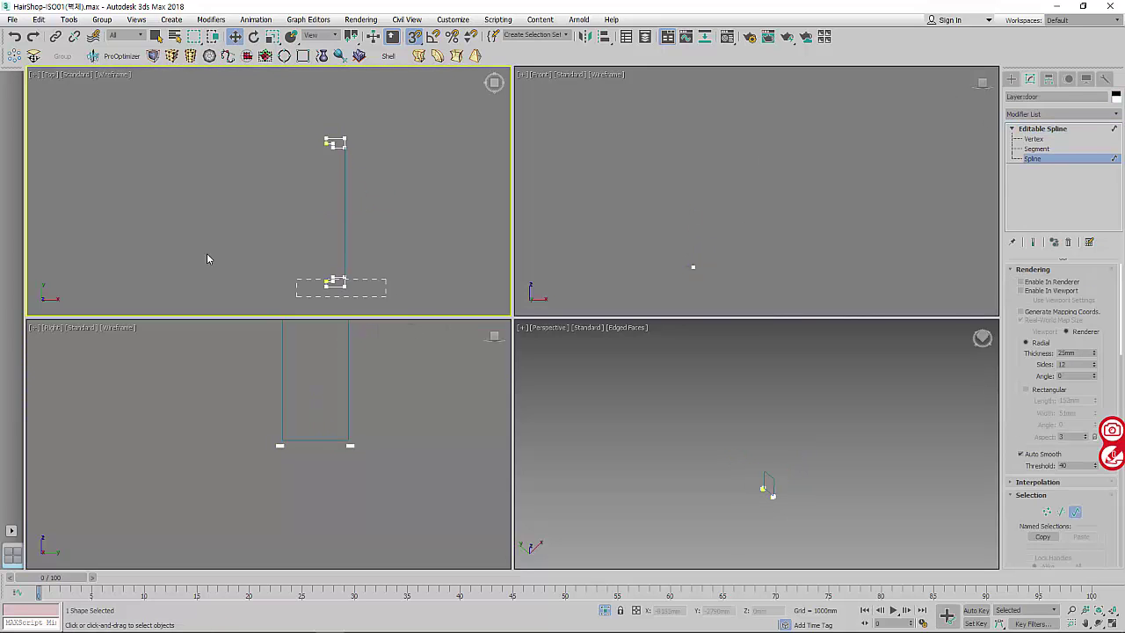
key(Delete)
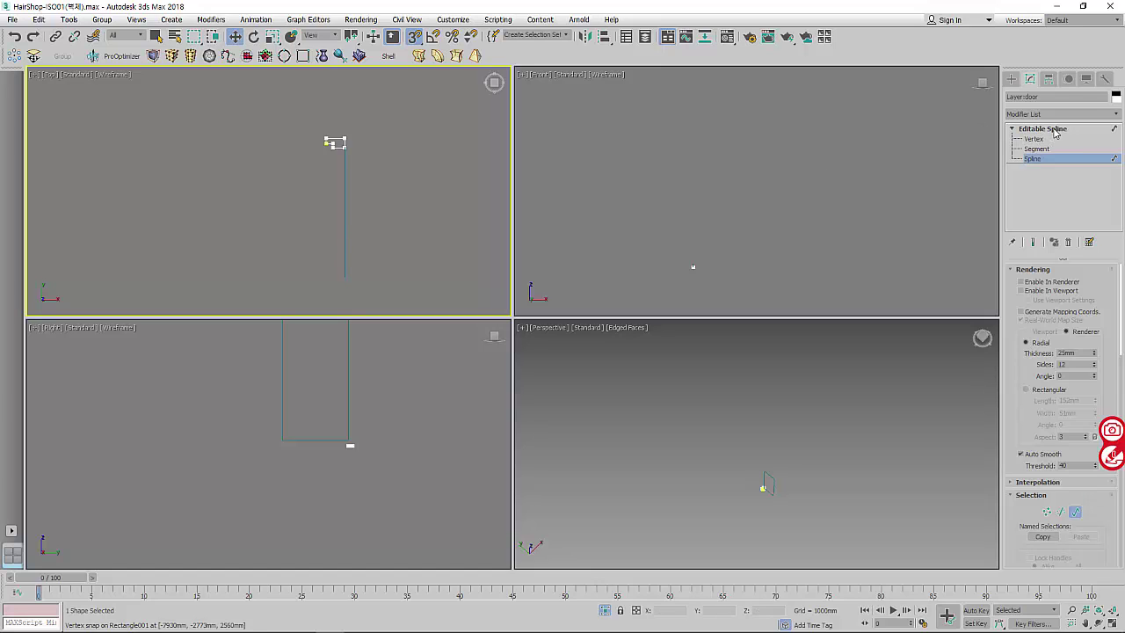
click(1054, 129)
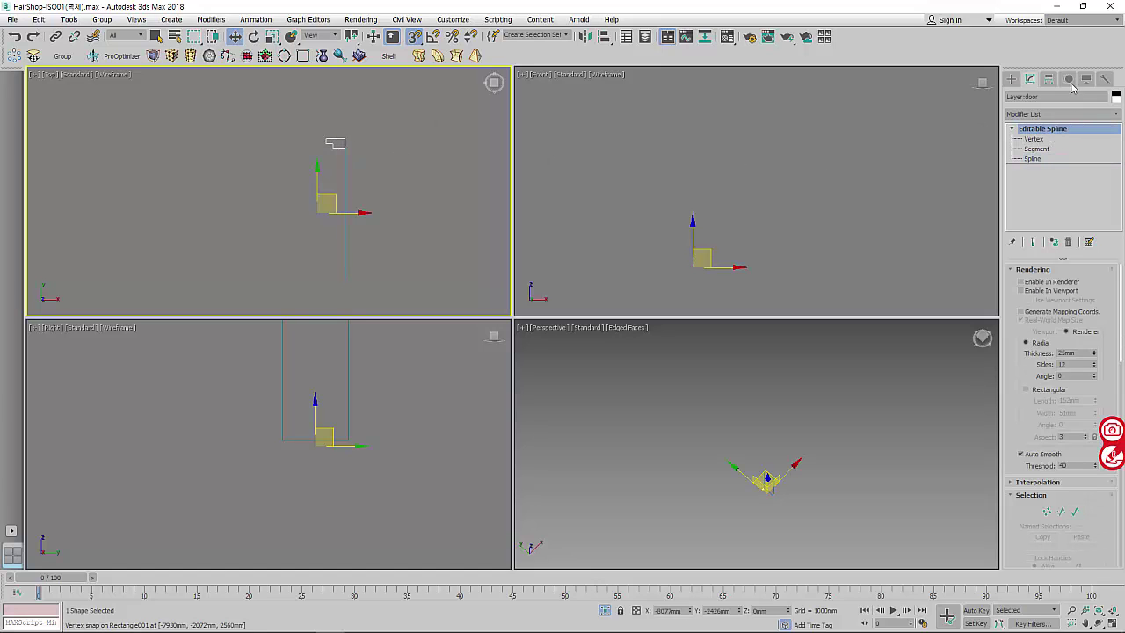
- Recentre the door profile's pivot with Affect Pivot Only and Center to Object
click(1048, 79)
click(1060, 159)
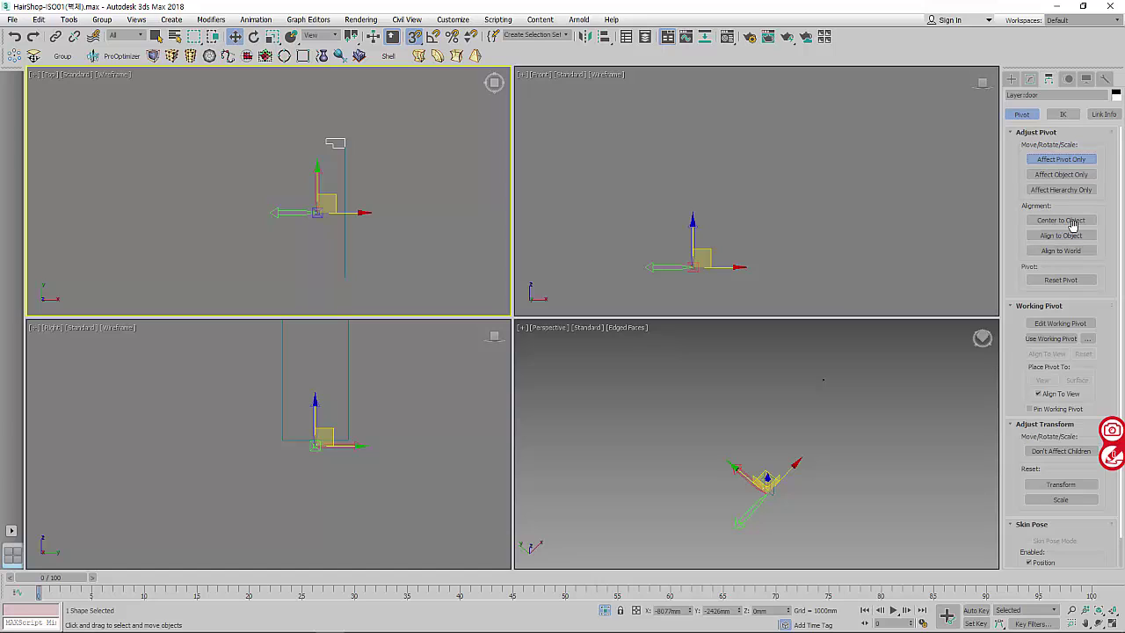
click(1071, 221)
click(1076, 159)
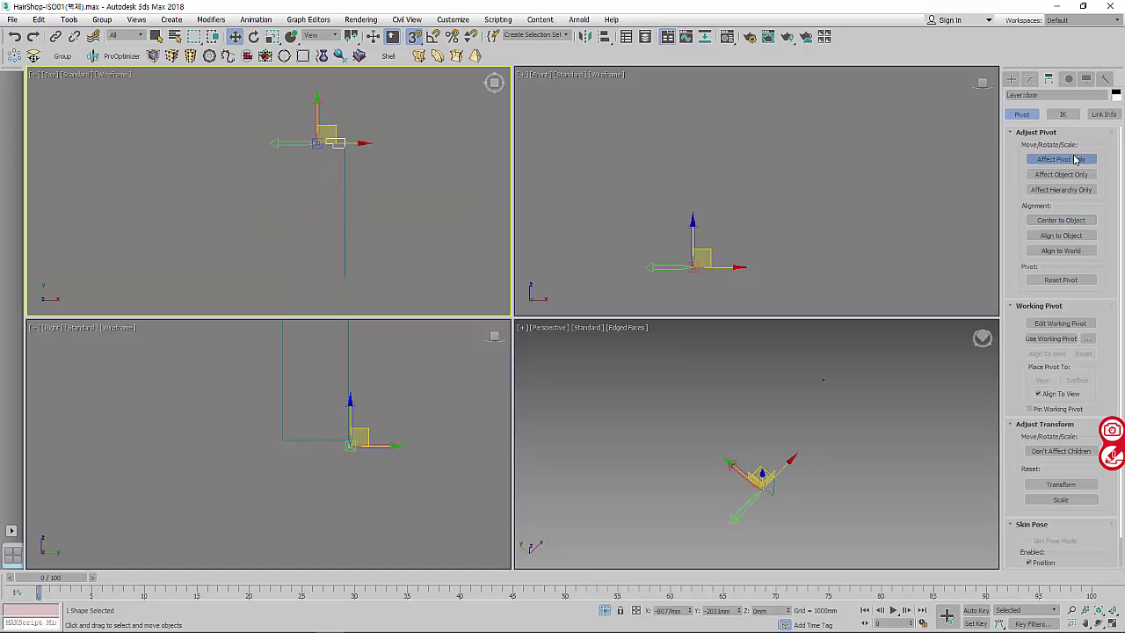
- Select the 2500mm rectangle and bring up its Modify panel
click(1011, 79)
click(345, 211)
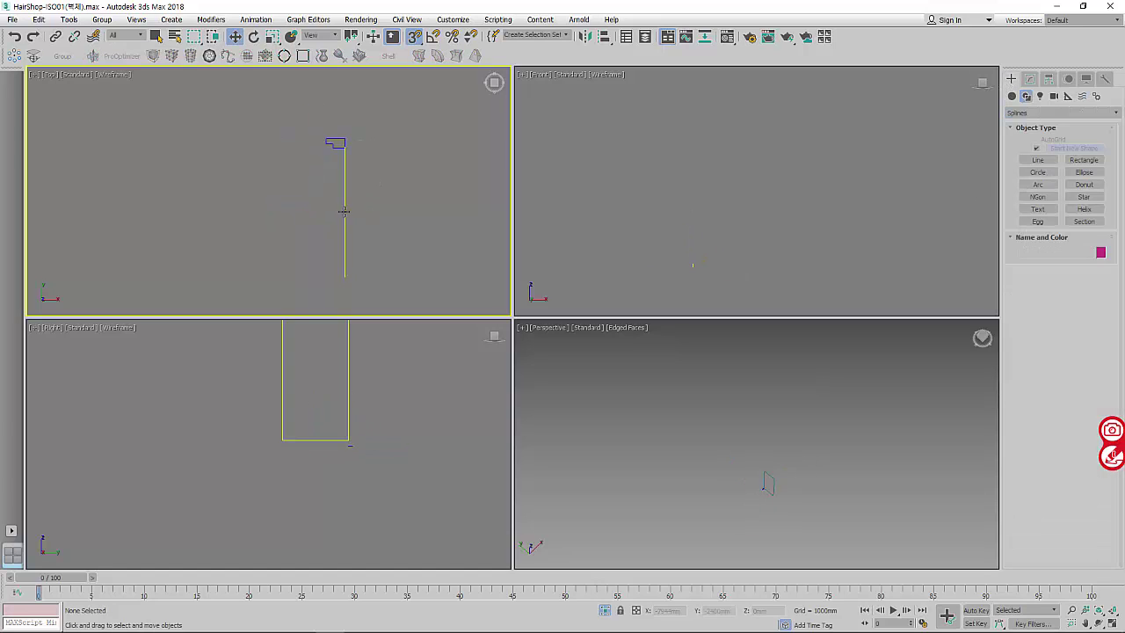
middle_drag(416, 376, 408, 482)
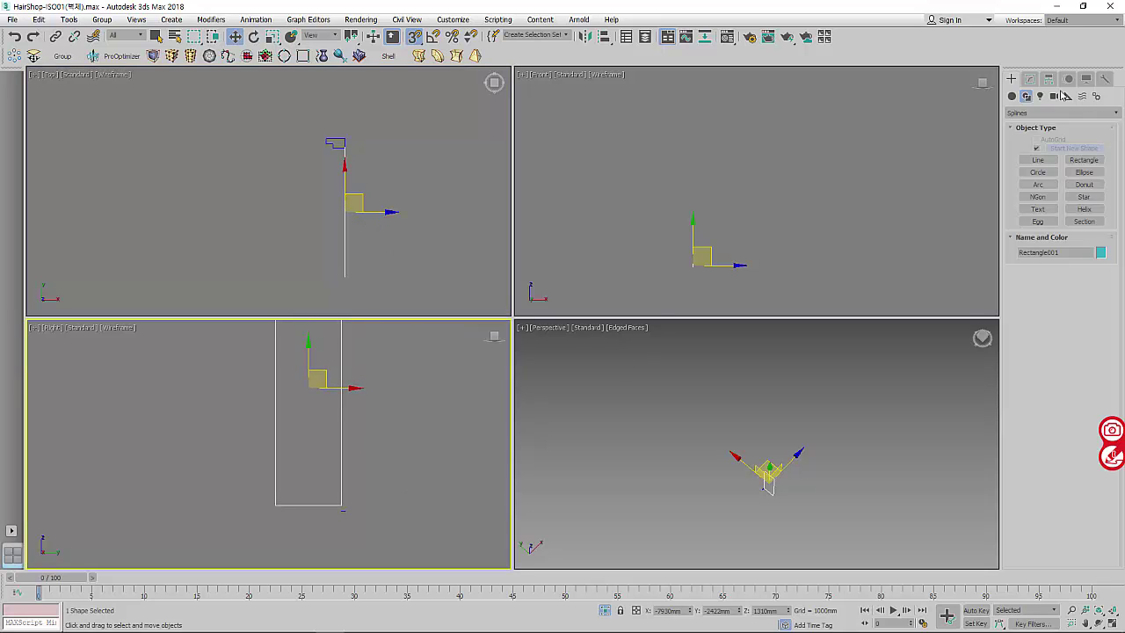
click(1030, 79)
- Add a Bevel Profile modifier to Rectangle001 and switch it to the Classic method
click(1081, 115)
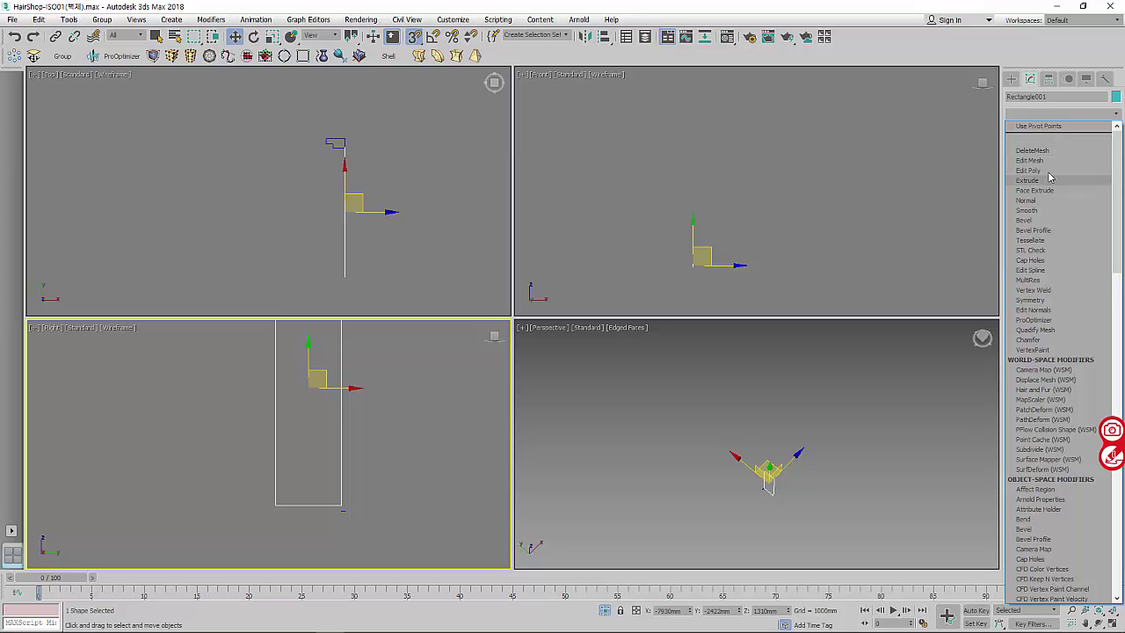
scroll(1050, 187, down, 5)
scroll(1048, 189, up, 4)
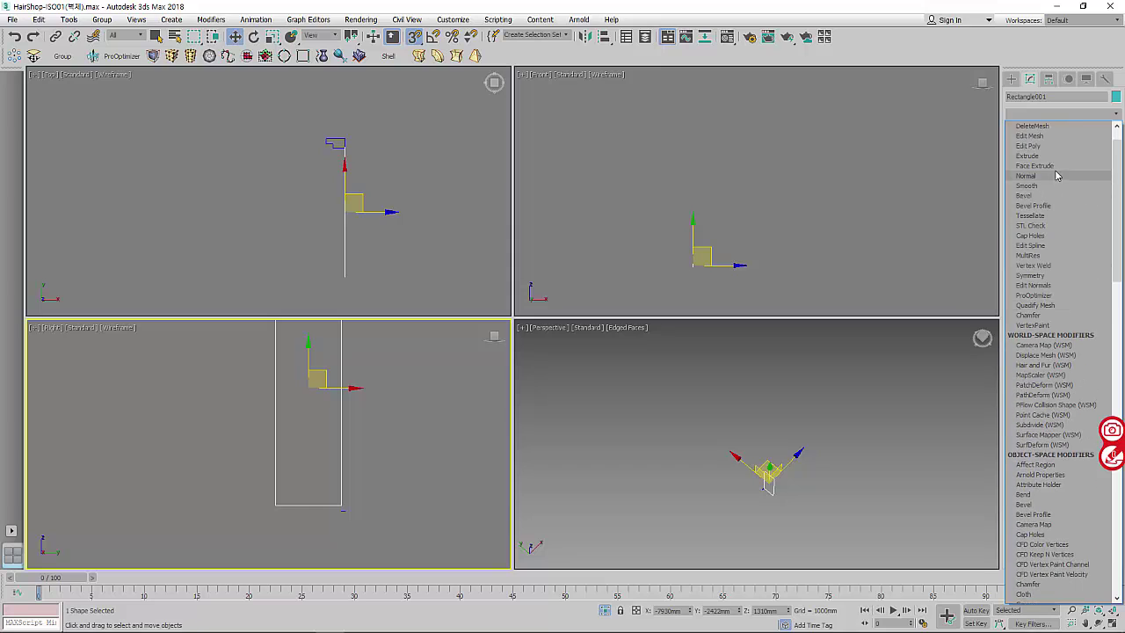
click(519, 65)
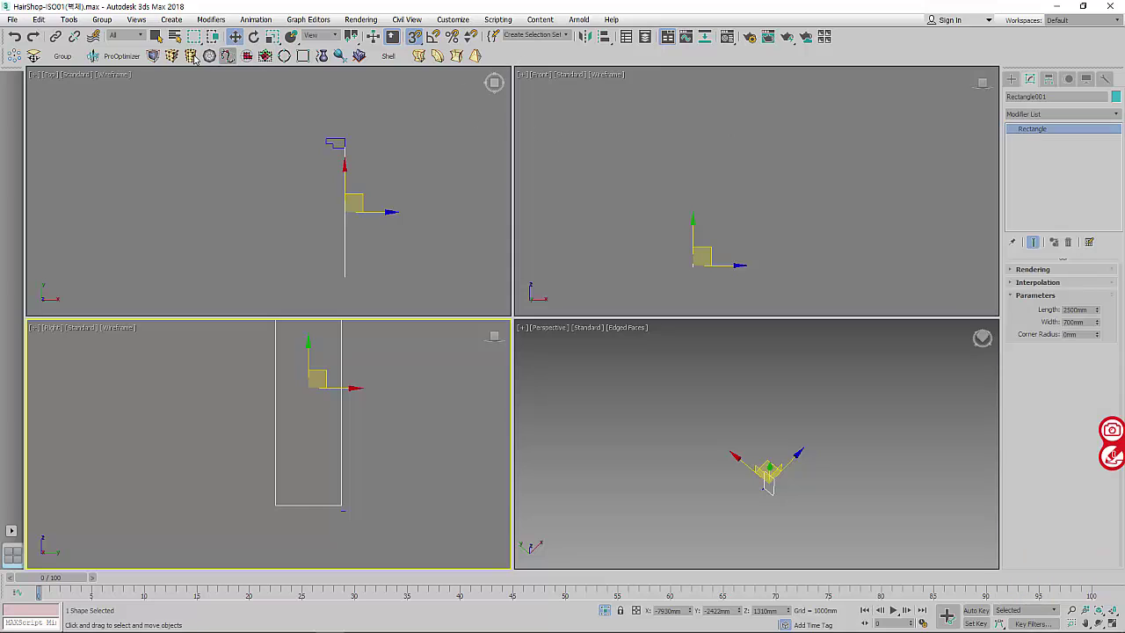
click(322, 56)
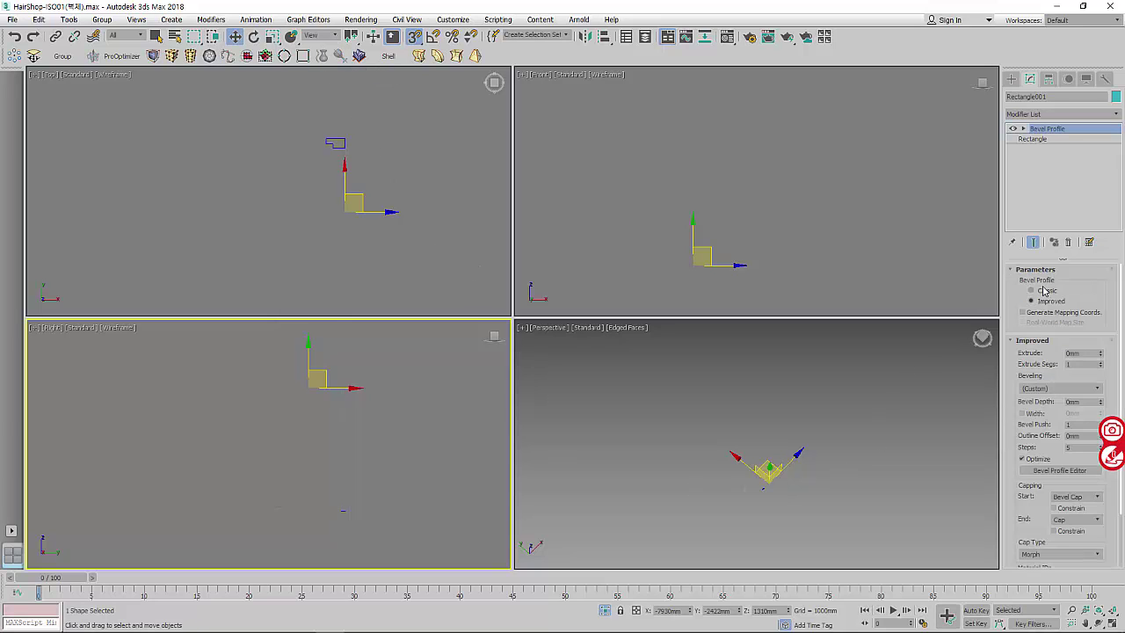
click(1032, 290)
click(1059, 373)
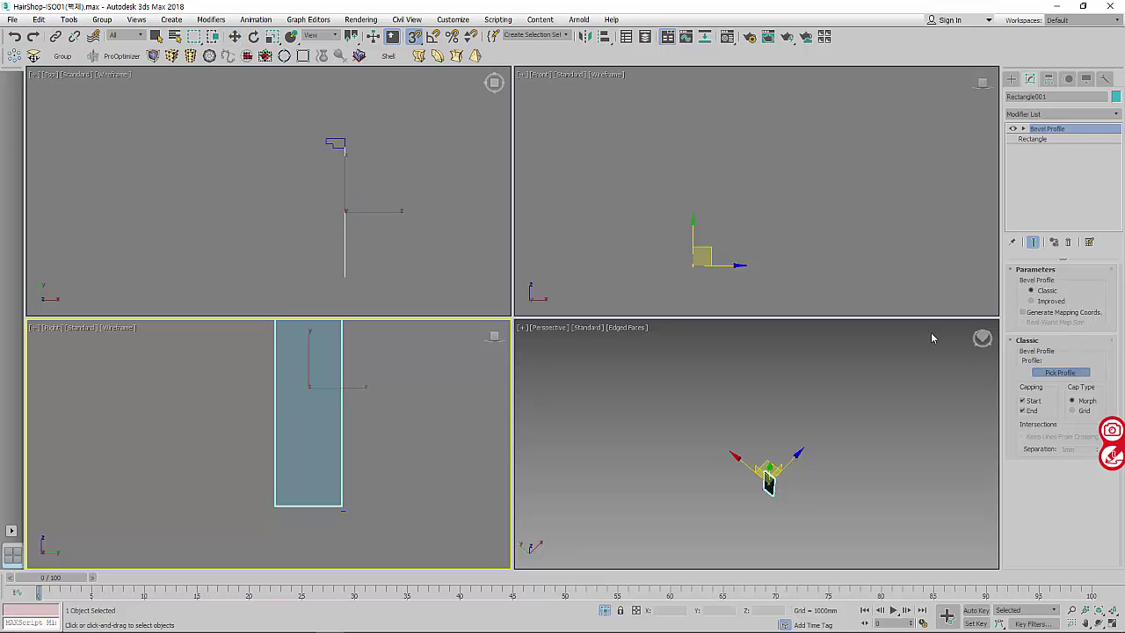
- Pick the small door outline in the Top view as the Bevel Profile shape
click(336, 147)
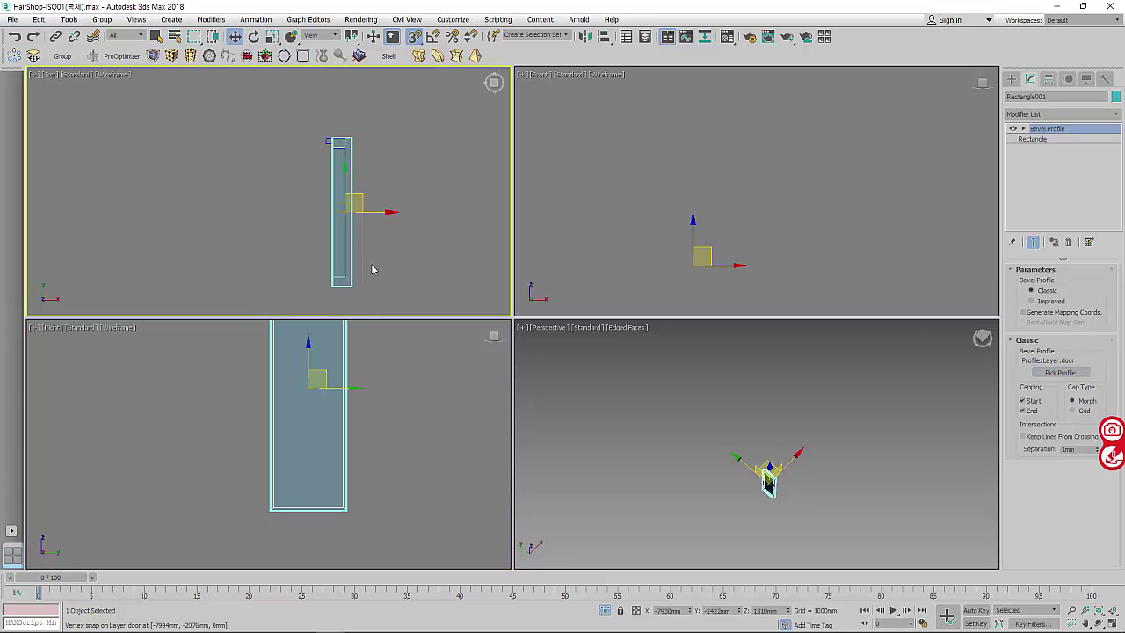
scroll(791, 494, up, 5)
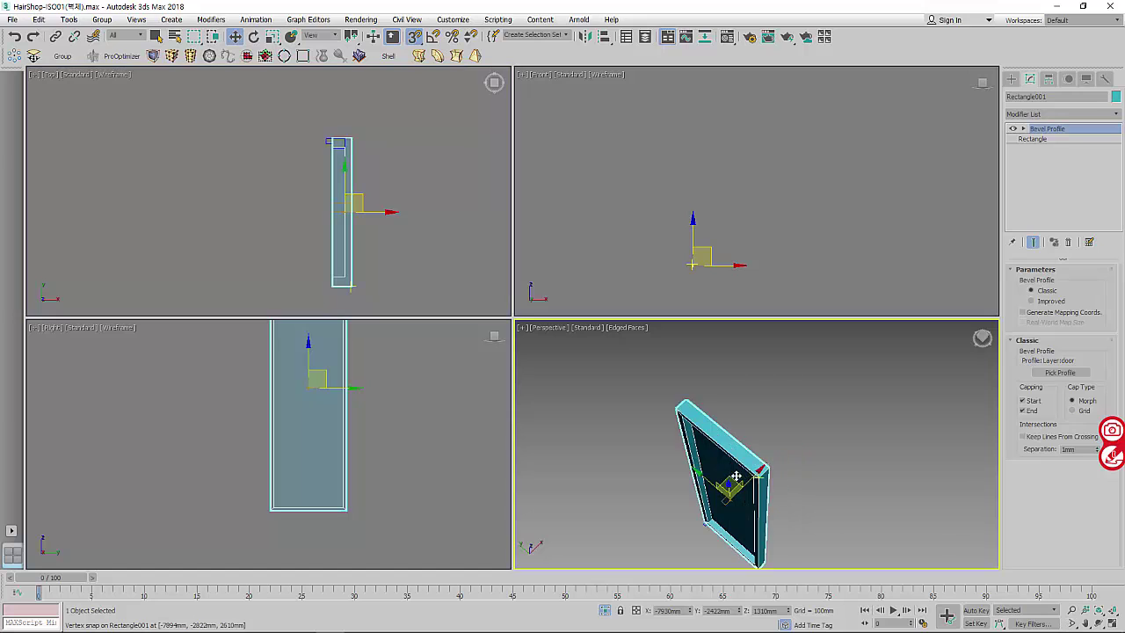
mouse_move(741, 494)
middle_down()
mouse_move(663, 472)
mouse_move(643, 444)
mouse_move(763, 530)
mouse_move(725, 527)
mouse_move(706, 498)
mouse_move(777, 501)
mouse_move(823, 467)
mouse_move(666, 547)
middle_up()
scroll(702, 510, down, 4)
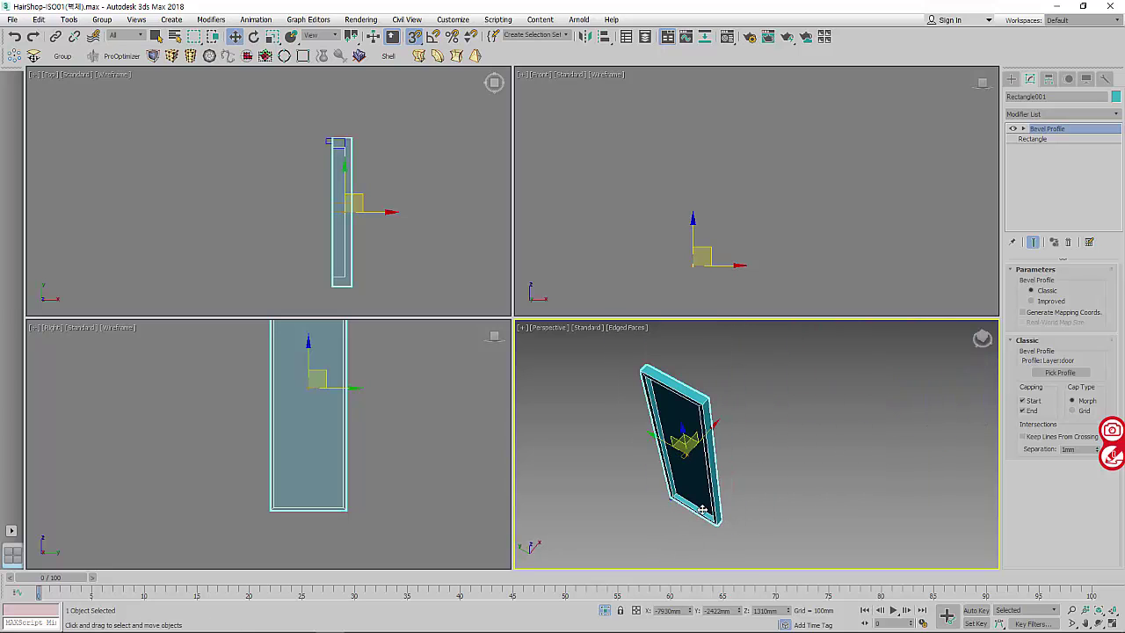
click(604, 610)
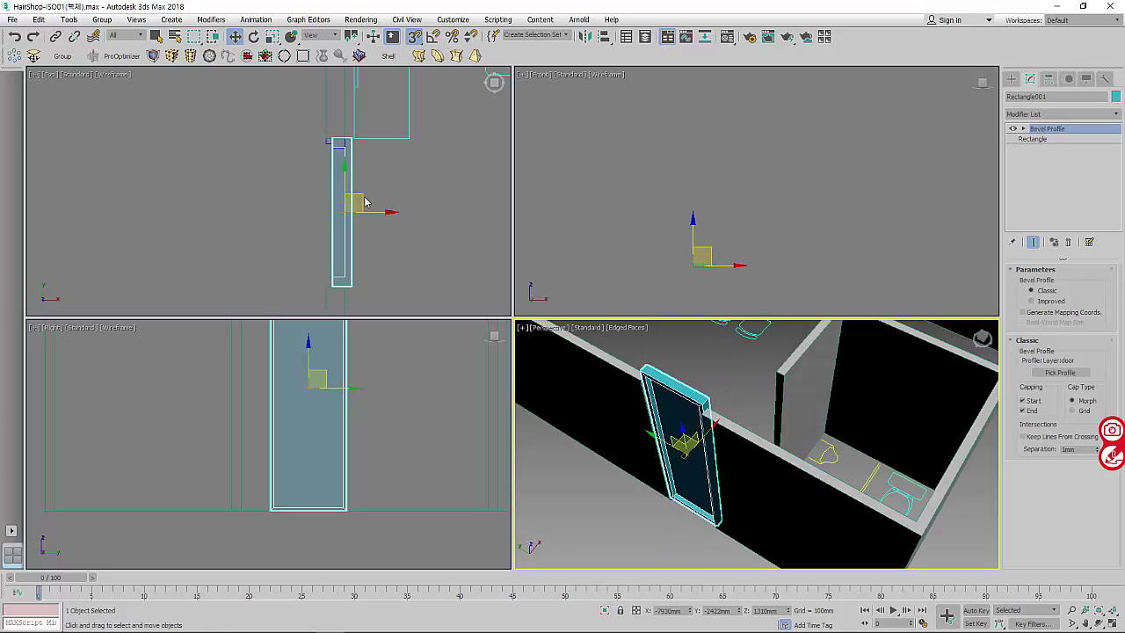
middle_drag(368, 203, 397, 197)
scroll(378, 202, up, 1)
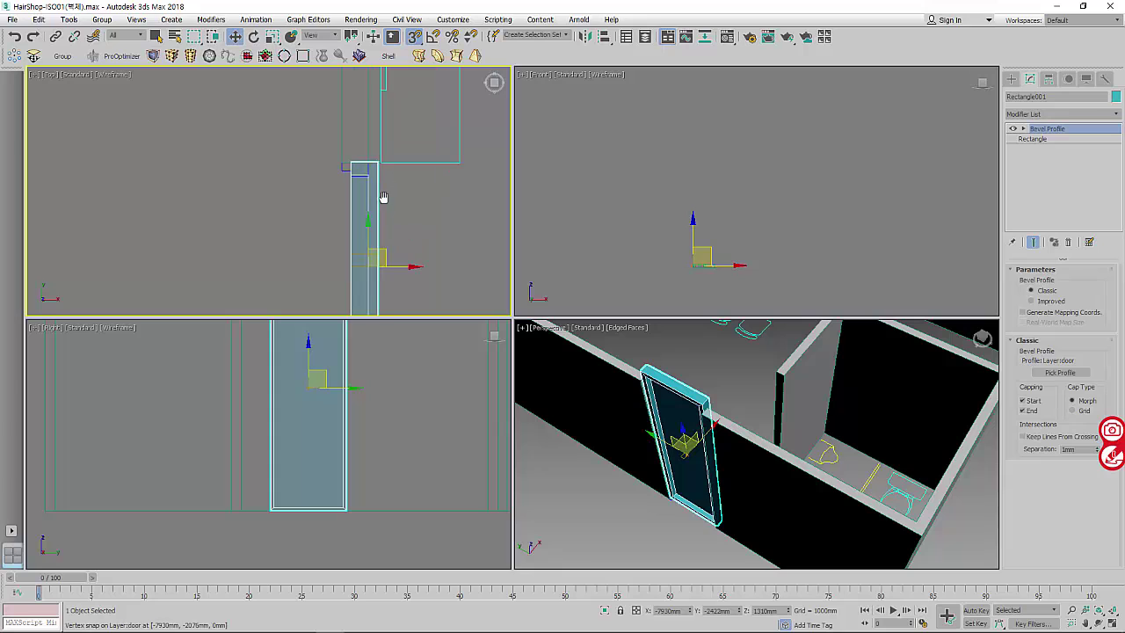
scroll(354, 155, up, 2)
scroll(361, 191, down, 2)
mouse_move(362, 191)
middle_down()
mouse_move(384, 181)
mouse_move(390, 152)
middle_up()
scroll(384, 181, down, 1)
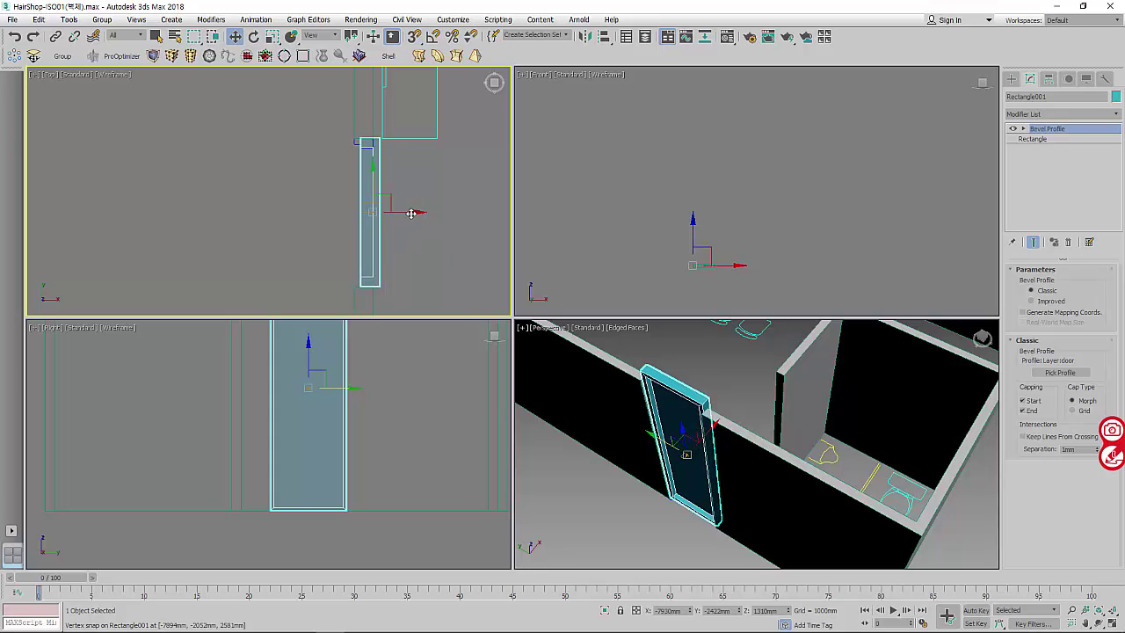
- Slide the door frame right into the wall opening and check its fit
drag(409, 213, 445, 215)
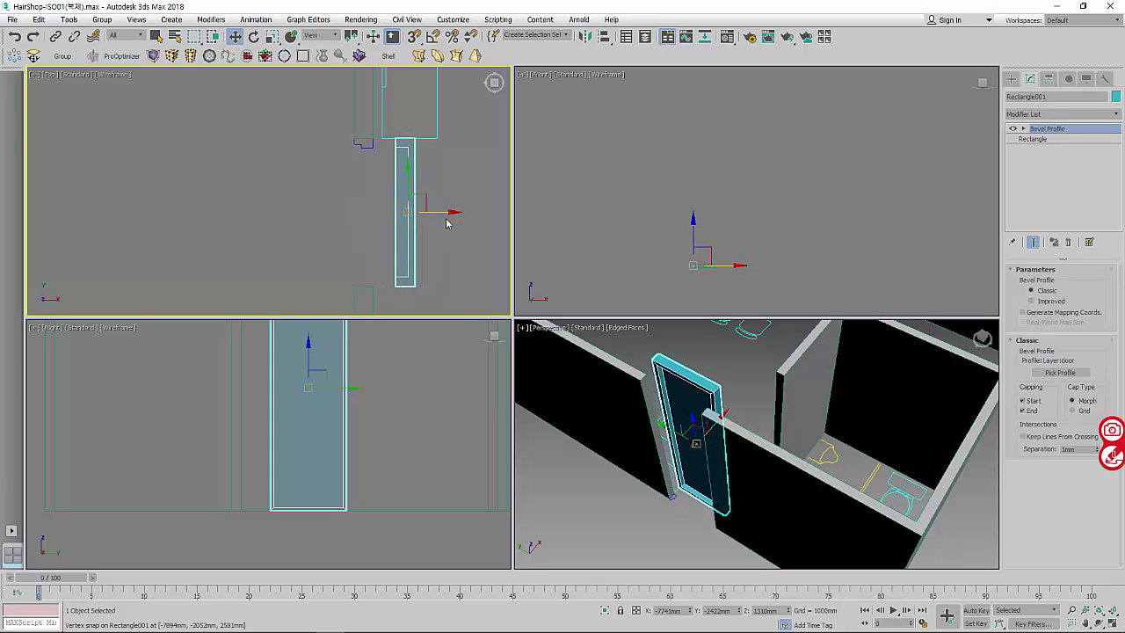
mouse_move(691, 419)
alt+middle_down()
mouse_move(718, 421)
mouse_move(540, 431)
mouse_move(704, 530)
mouse_move(735, 484)
mouse_move(723, 522)
mouse_move(713, 514)
mouse_move(799, 492)
mouse_move(868, 500)
mouse_move(772, 500)
mouse_move(756, 457)
alt+middle_up()
scroll(395, 176, down, 2)
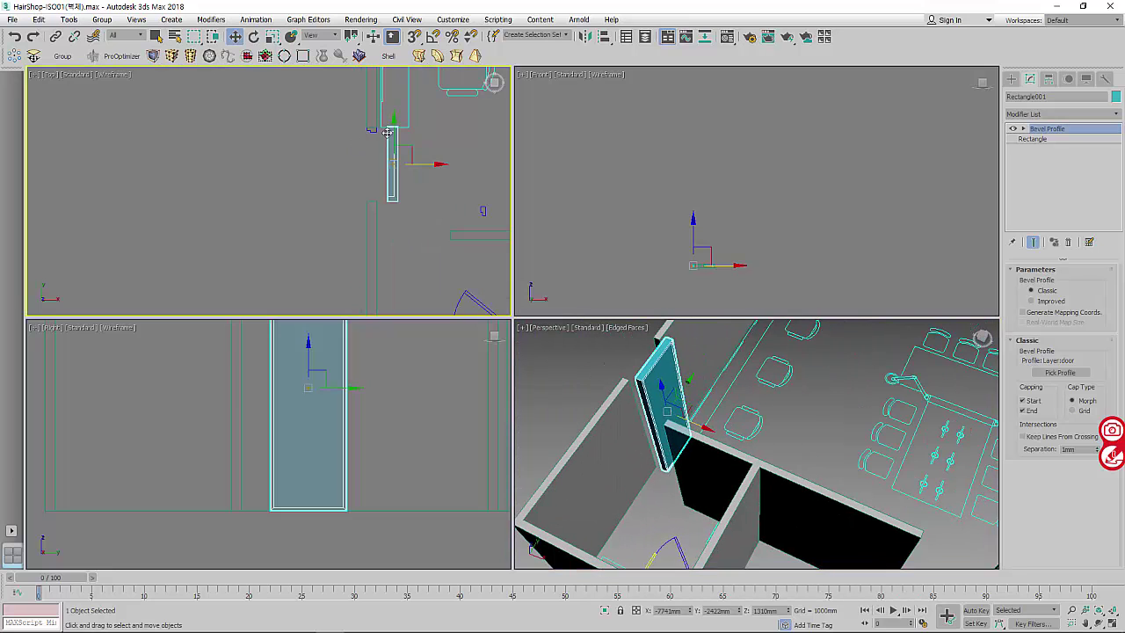
middle_drag(385, 136, 385, 163)
- Select the wall and door profile shape, toggling isolation of the profile on and off
click(378, 167)
click(369, 160)
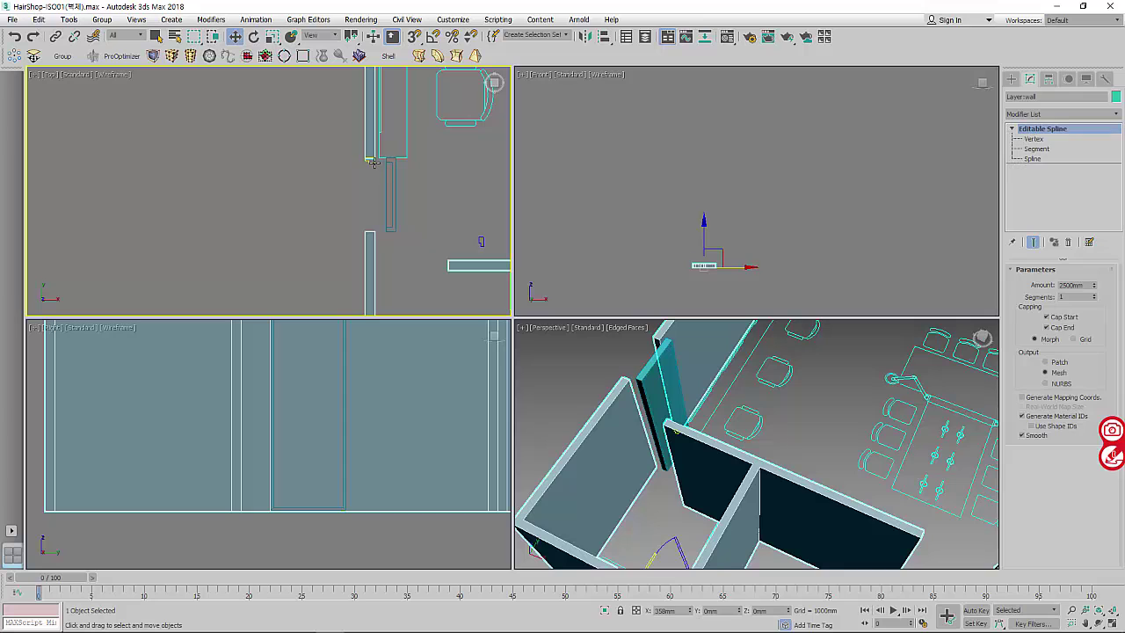
scroll(456, 248, down, 2)
scroll(364, 238, down, 1)
scroll(296, 221, down, 2)
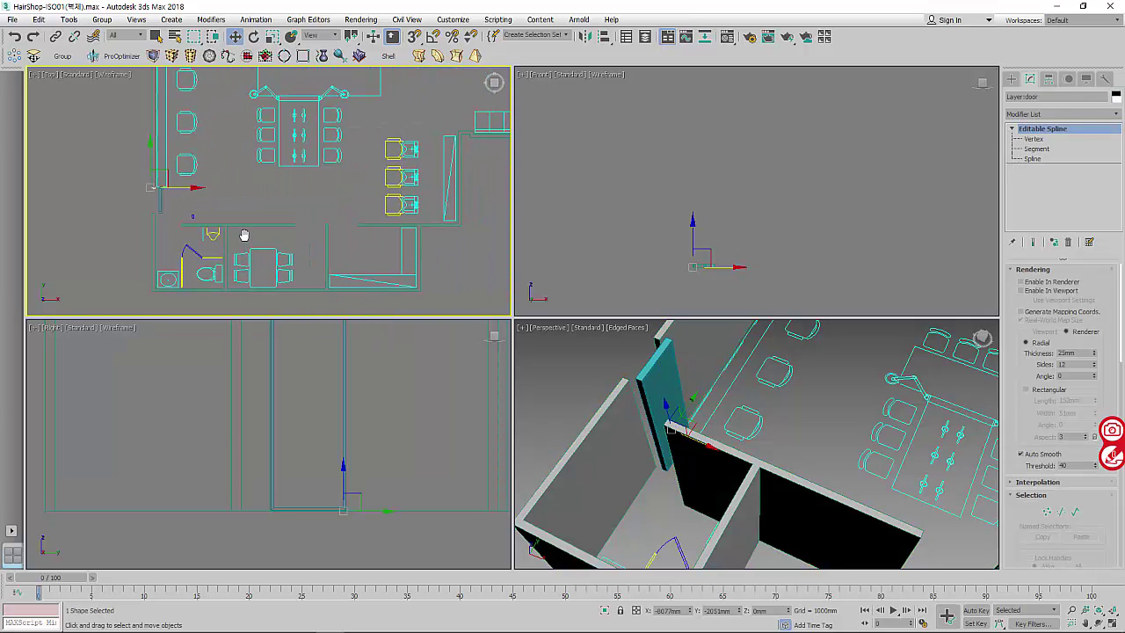
scroll(263, 237, down, 1)
scroll(281, 241, up, 2)
scroll(208, 199, up, 3)
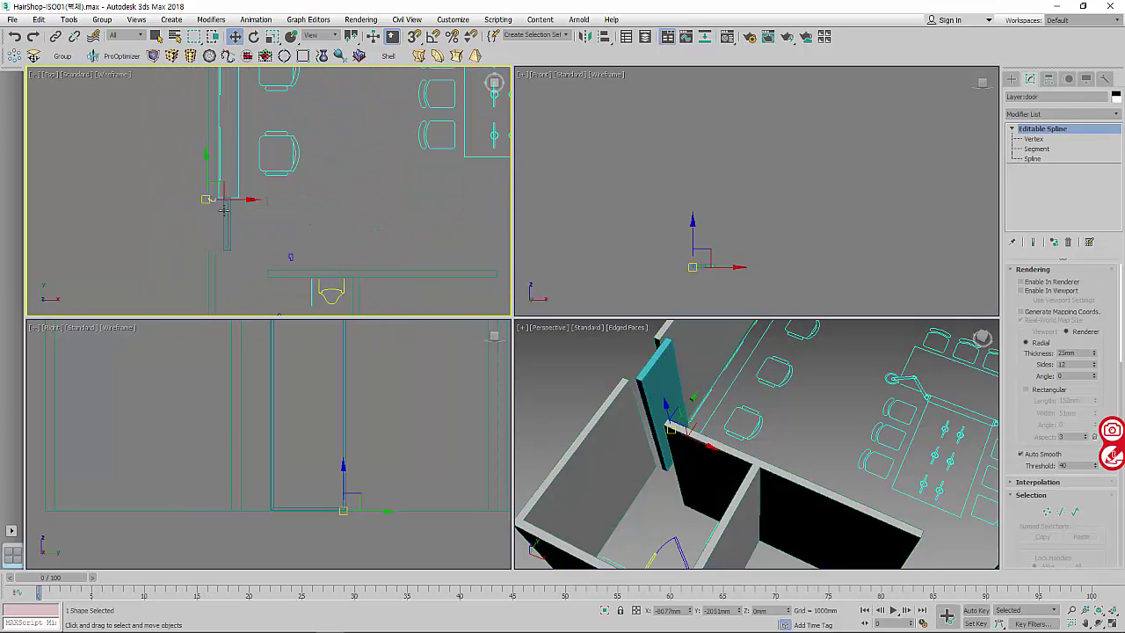
scroll(215, 207, up, 2)
scroll(217, 209, up, 2)
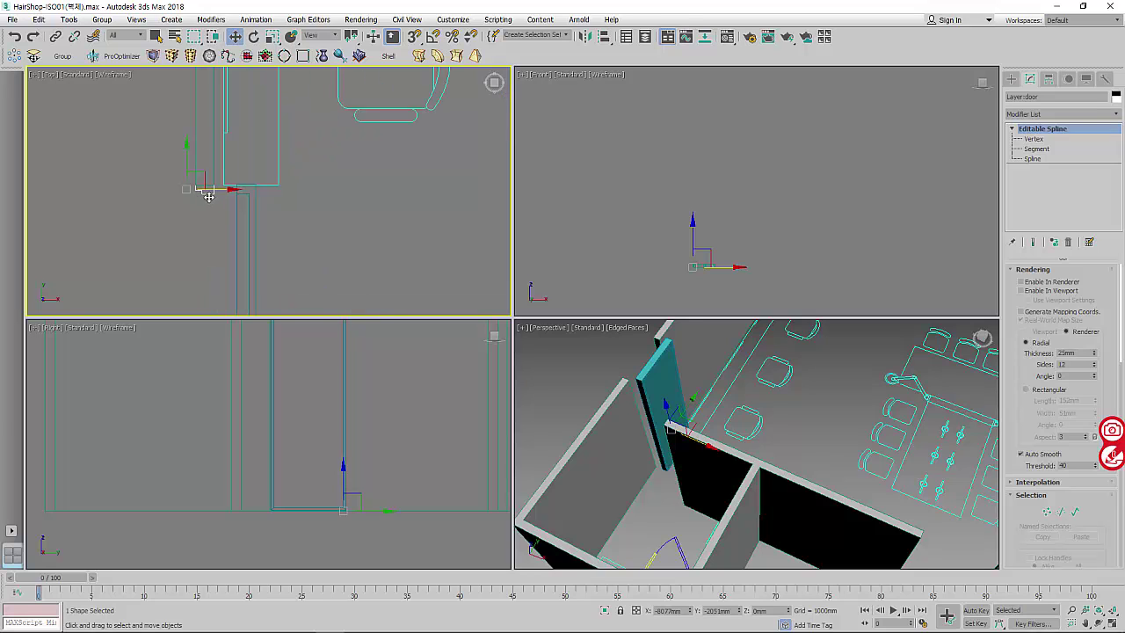
scroll(259, 240, down, 2)
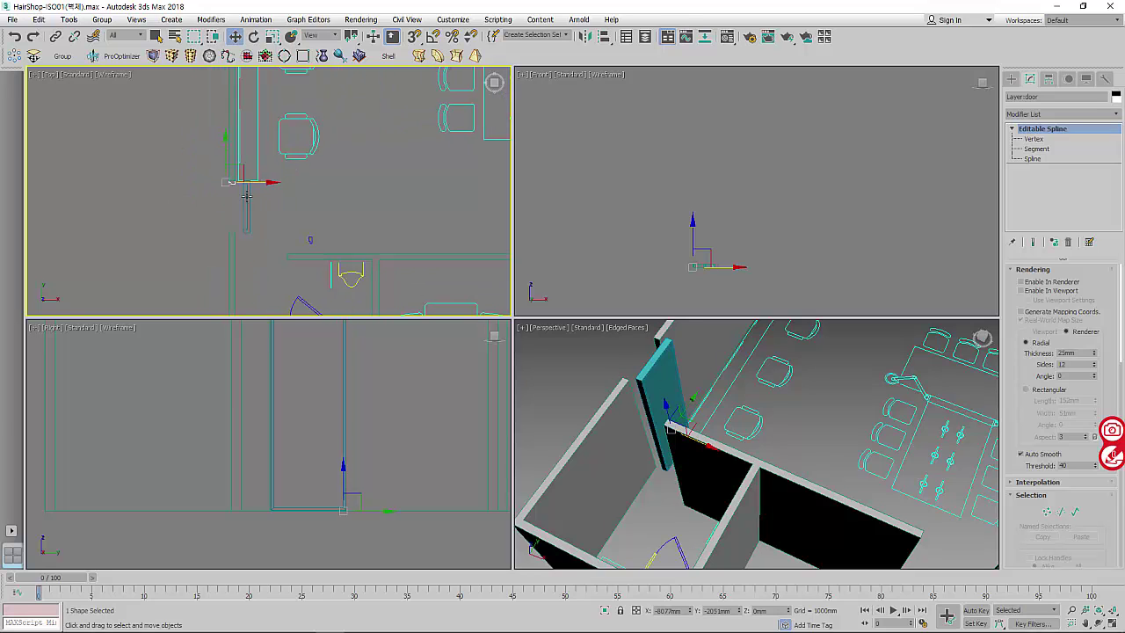
scroll(279, 225, down, 1)
click(291, 225)
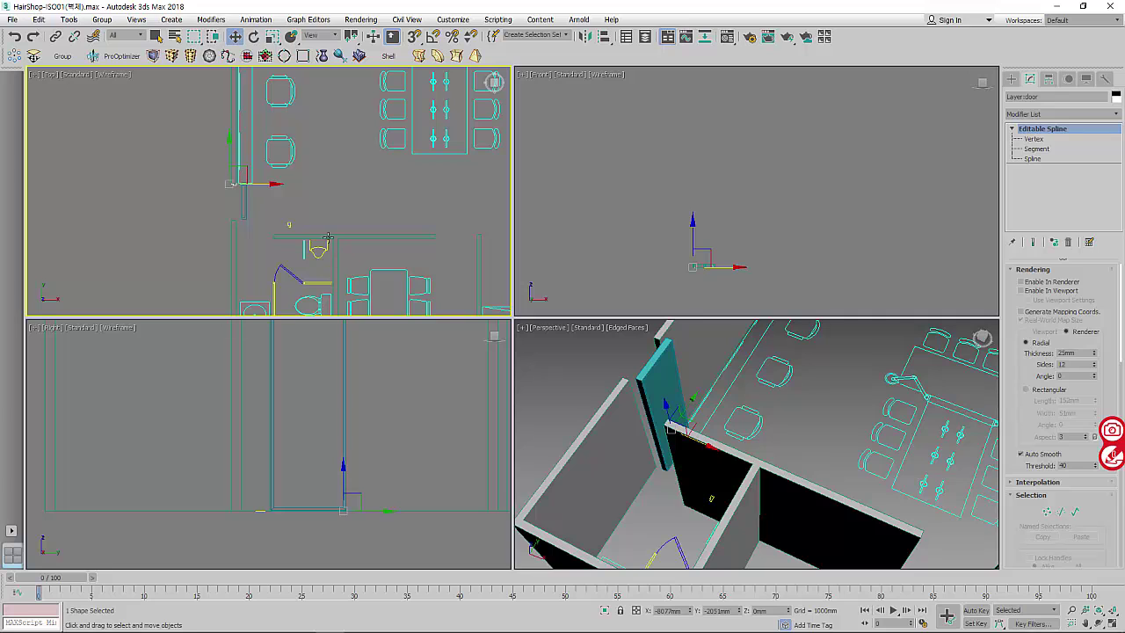
click(605, 610)
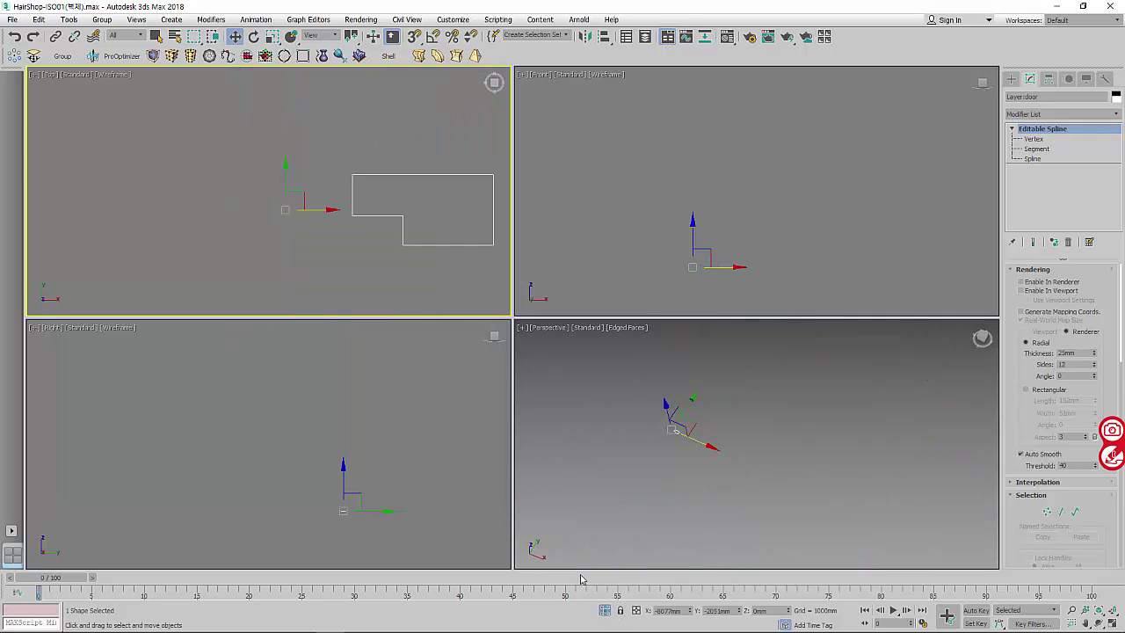
click(604, 611)
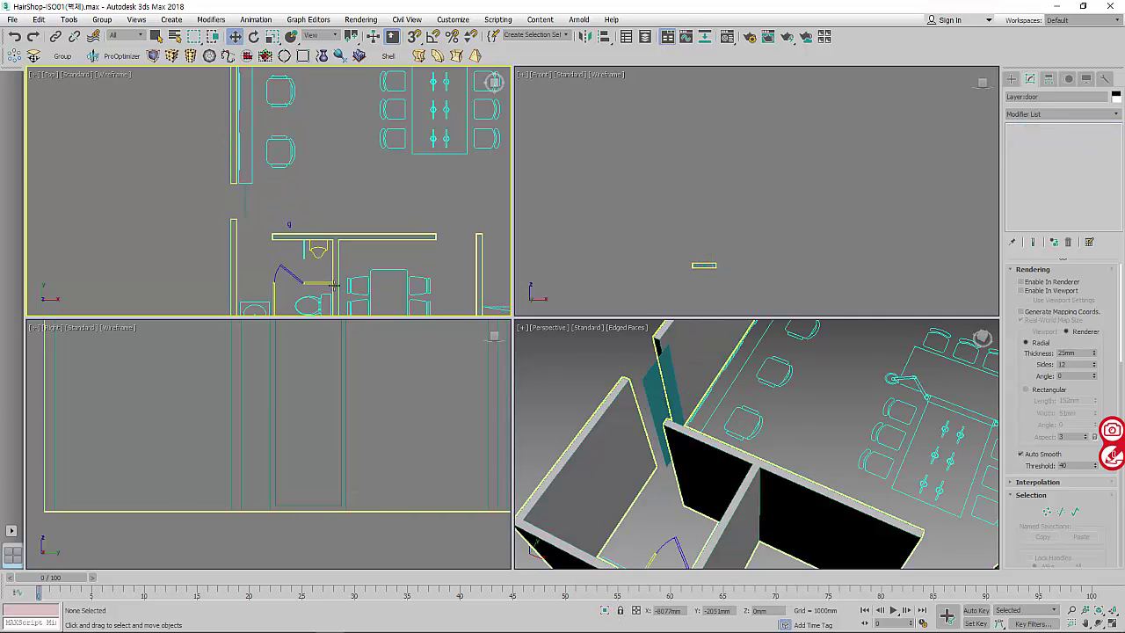
click(302, 226)
- Isolate the small profile shape with Alt+Q, then undo back to the full scene
scroll(302, 215, up, 2)
scroll(299, 213, up, 2)
scroll(299, 215, down, 2)
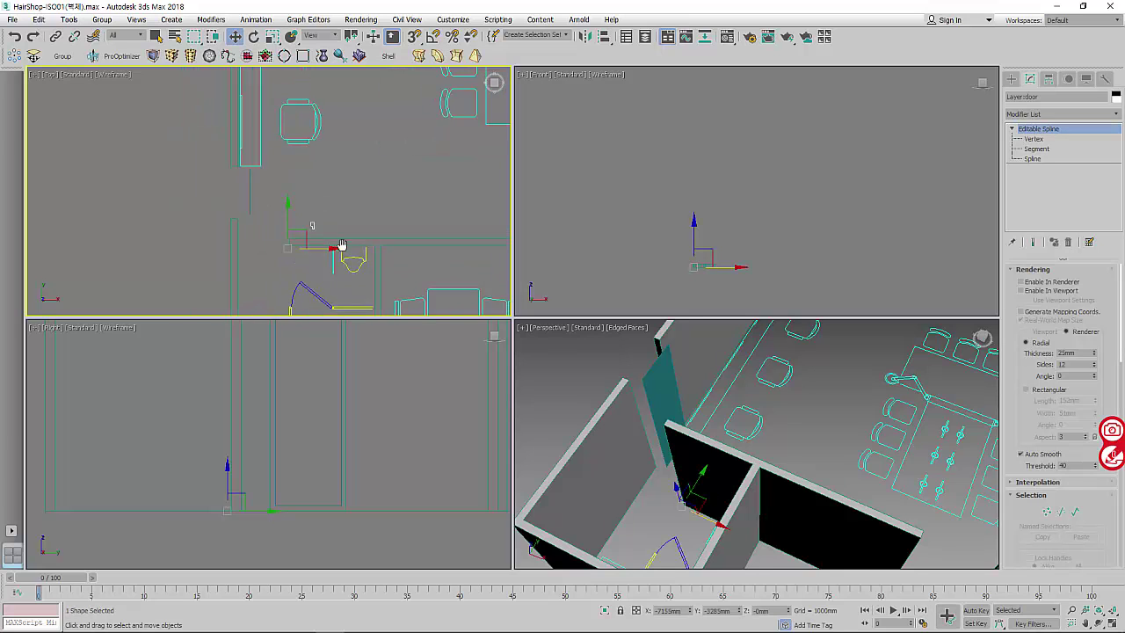
scroll(282, 229, down, 2)
scroll(273, 238, down, 2)
scroll(269, 247, down, 2)
scroll(269, 247, up, 1)
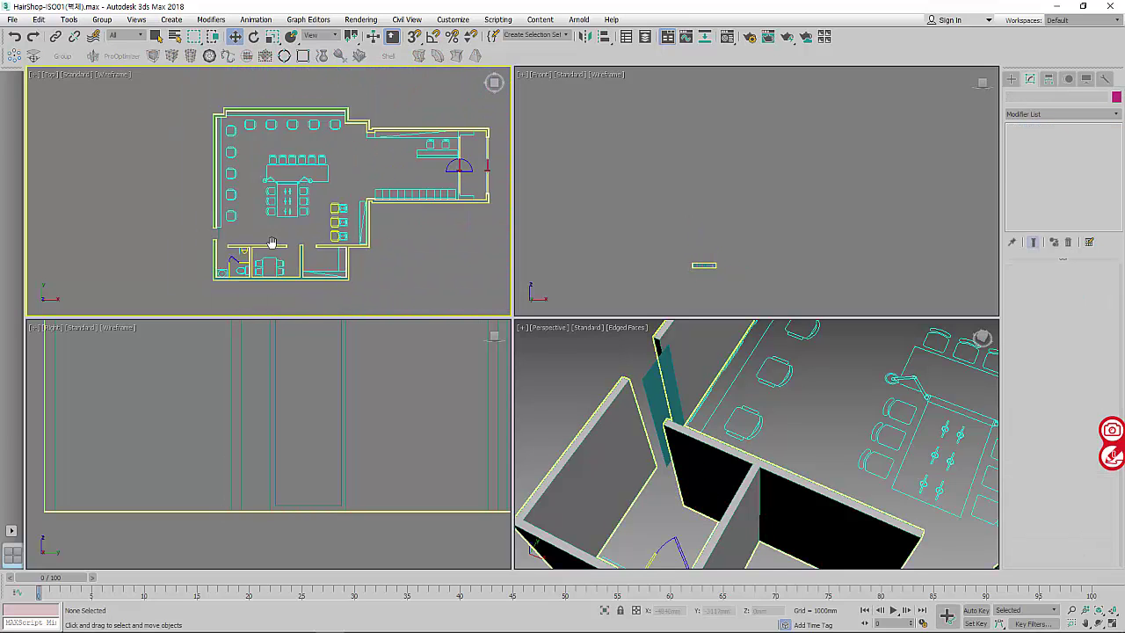
scroll(246, 244, up, 3)
click(209, 236)
key(alt+q)
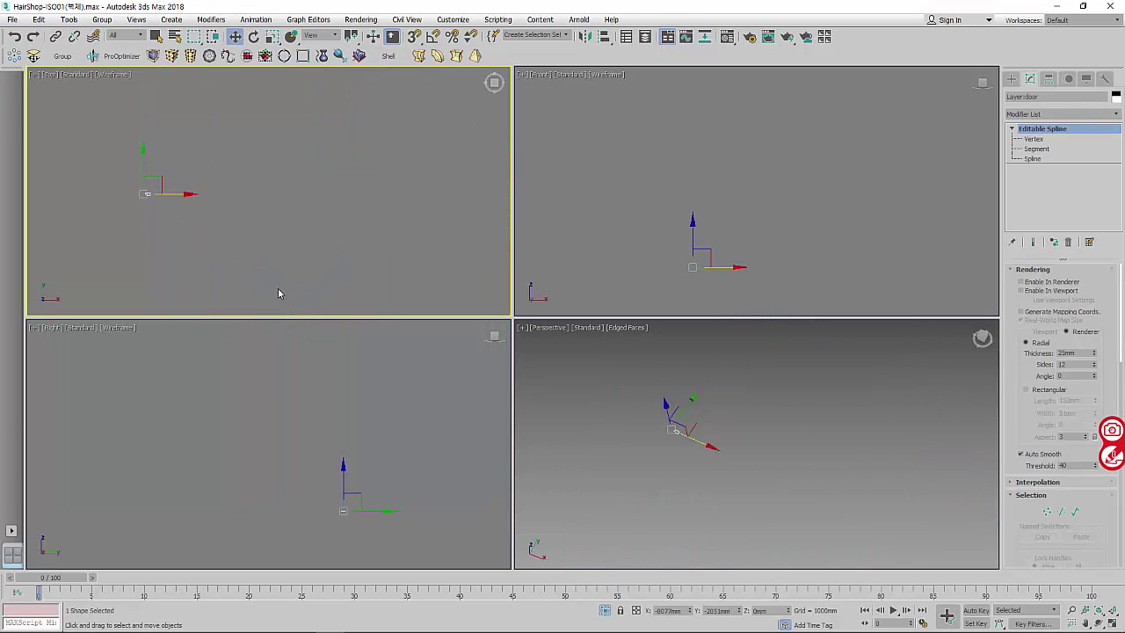
click(33, 38)
scroll(199, 221, up, 3)
scroll(201, 233, up, 1)
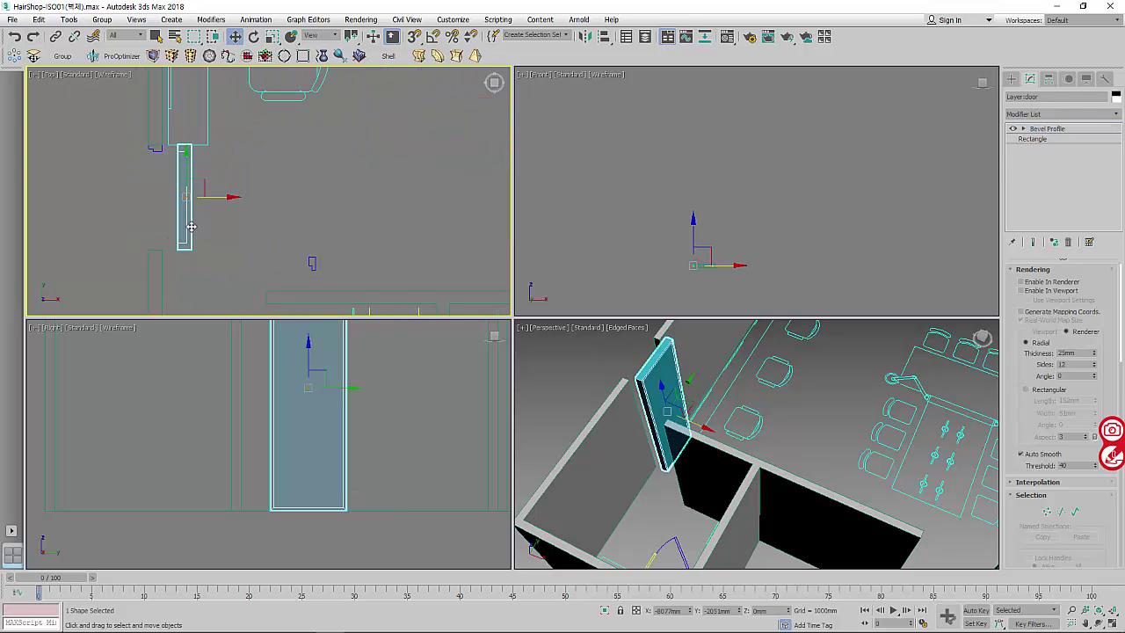
- Review the frame's Bevel Profile settings, test-delete the profile shape, and restore it
click(1037, 128)
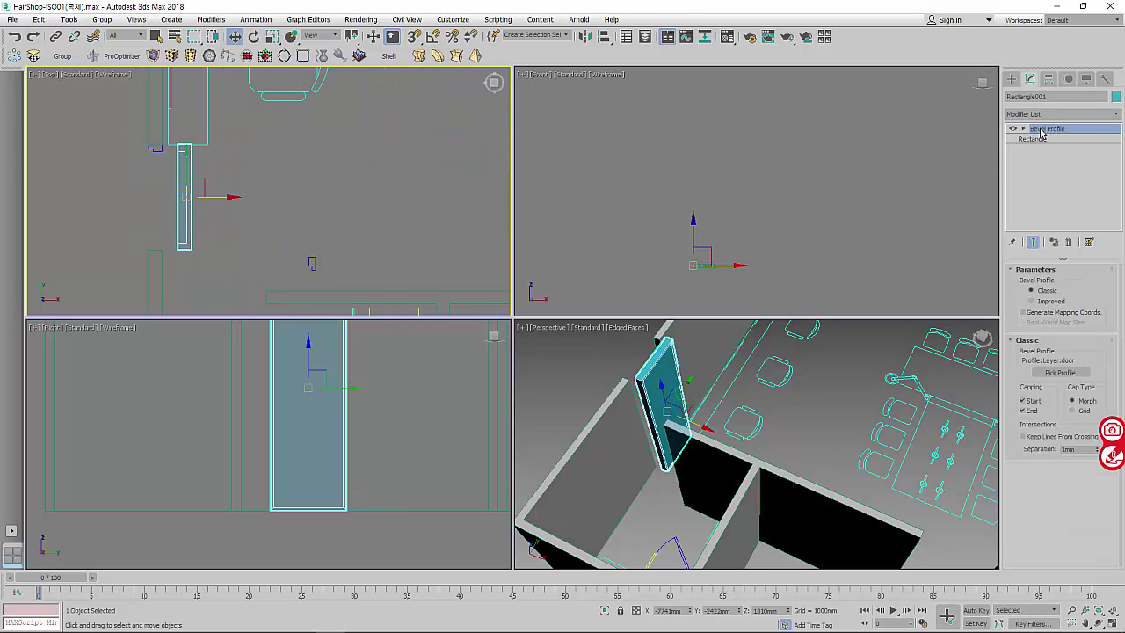
click(155, 151)
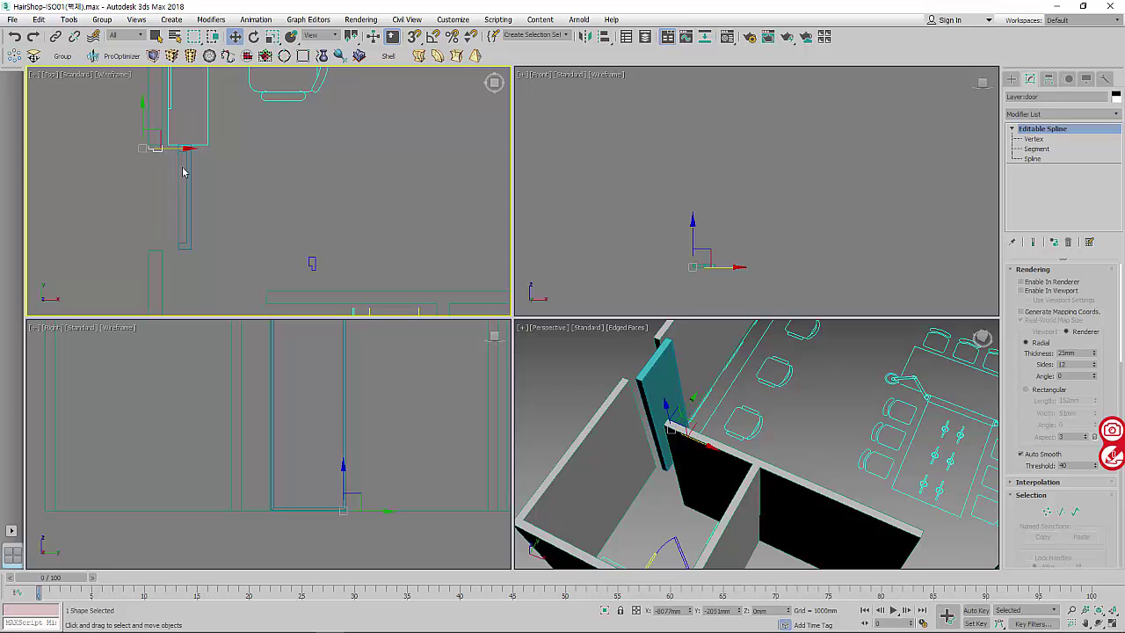
click(183, 172)
key(z)
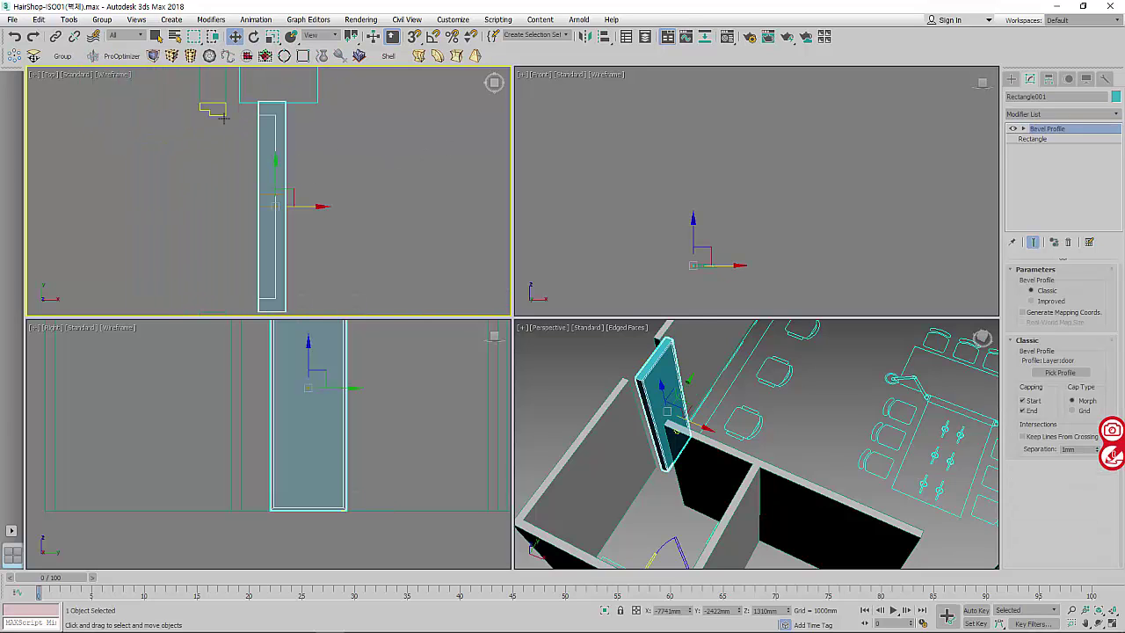
click(213, 113)
key(Delete)
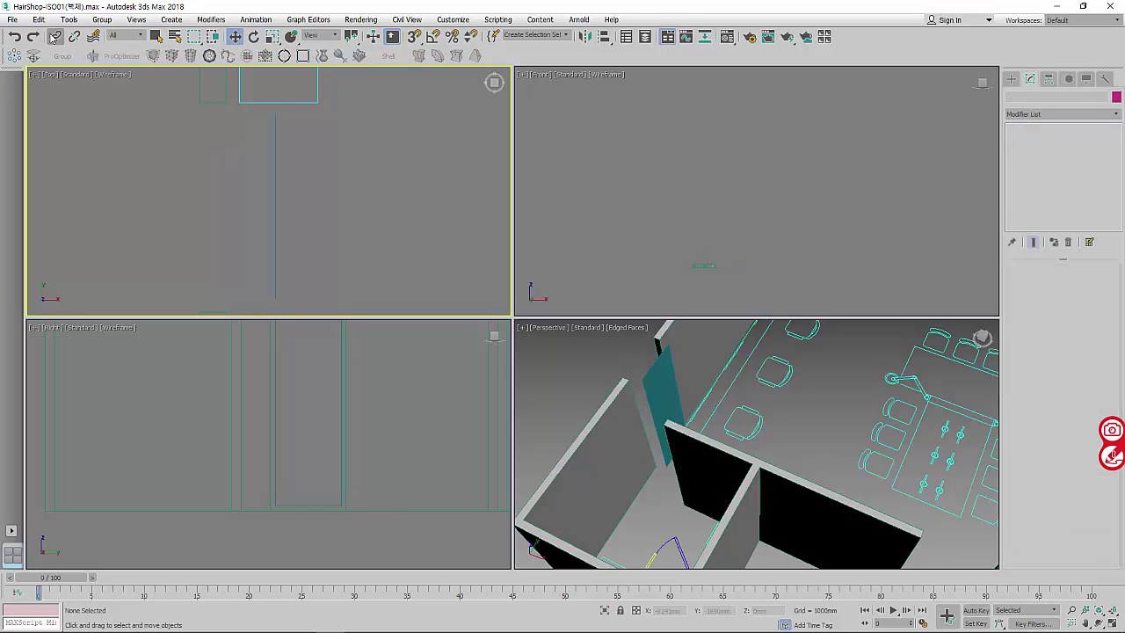
click(14, 36)
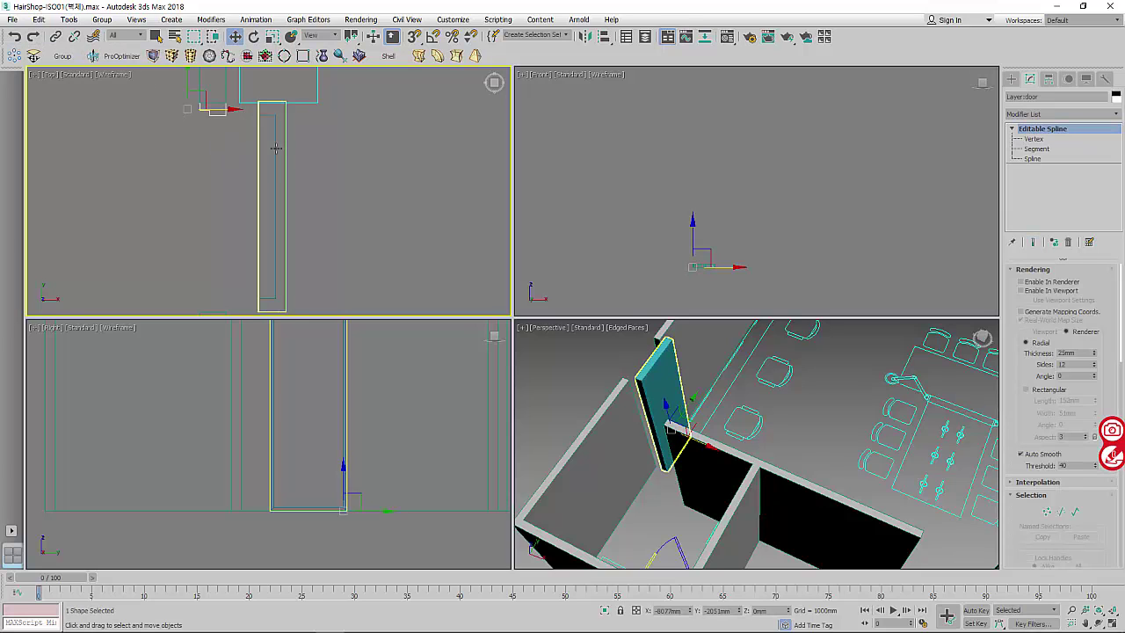
click(276, 147)
- Collapse the door frame's modifier stack into an editable mesh
click(1099, 115)
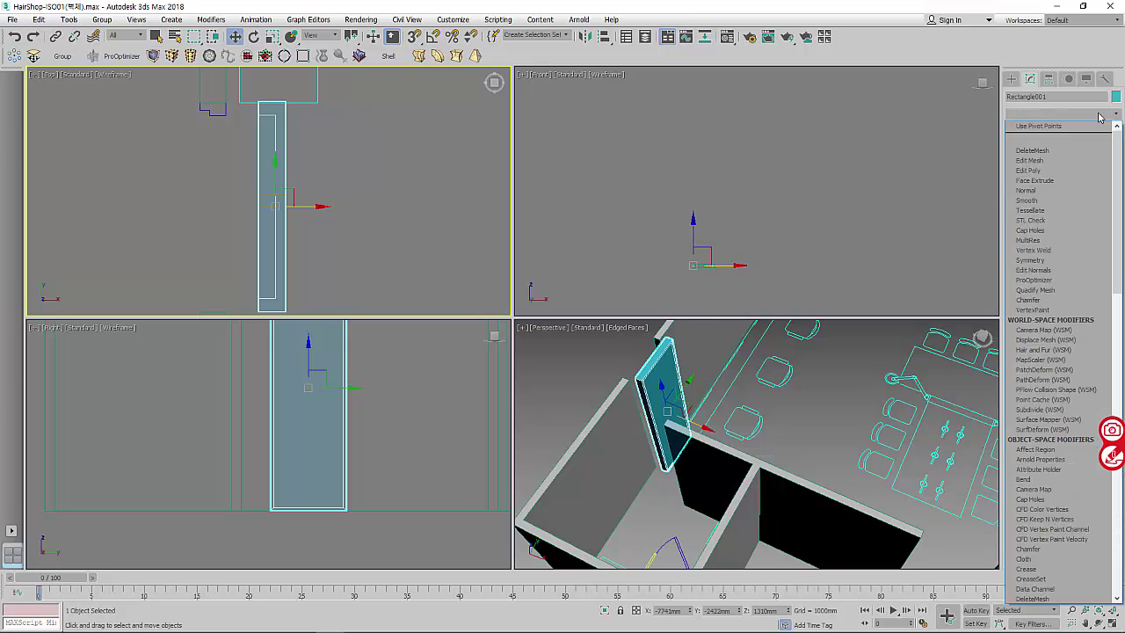
click(905, 176)
right_click(1039, 182)
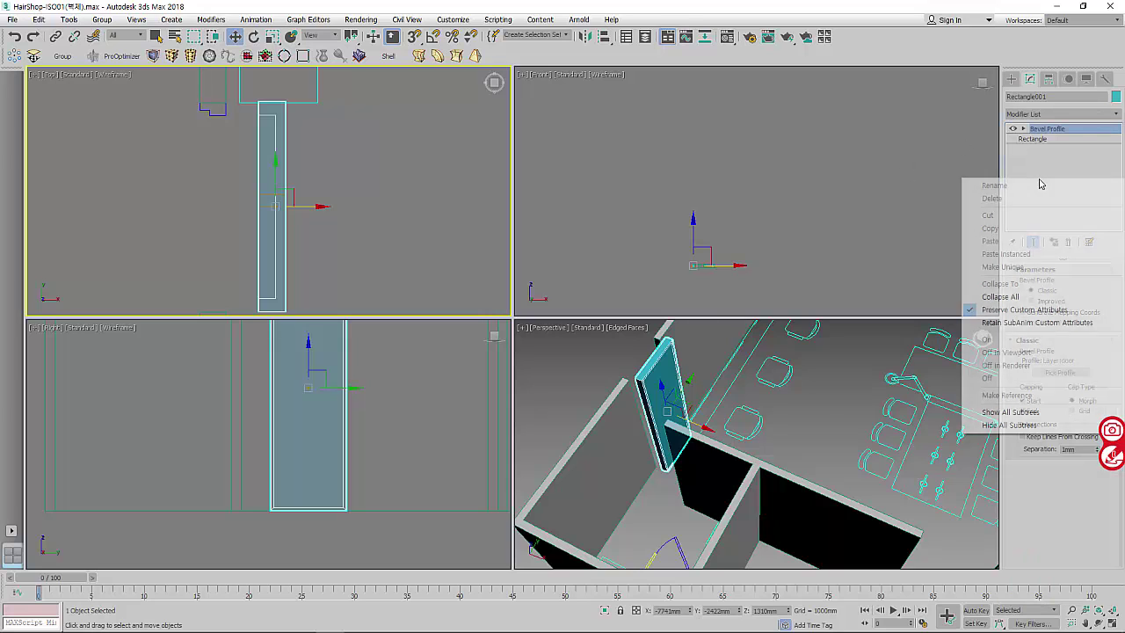
click(1013, 299)
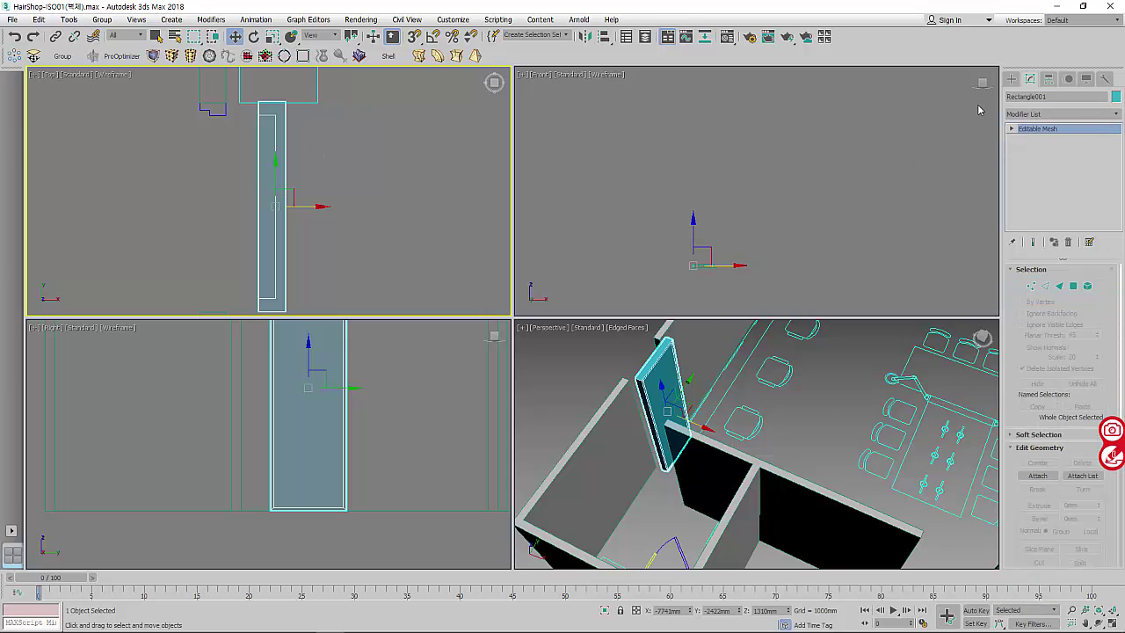
- Vertex-snap the door frame onto the wall's corner vertex in the Top view
click(224, 111)
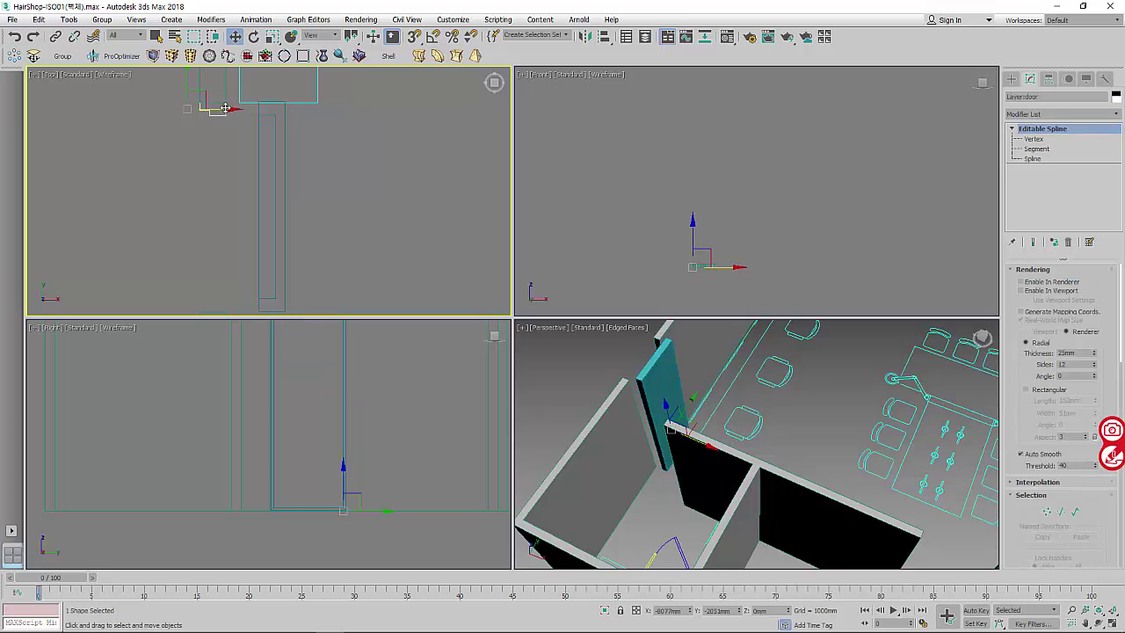
click(279, 165)
middle_drag(289, 302, 330, 239)
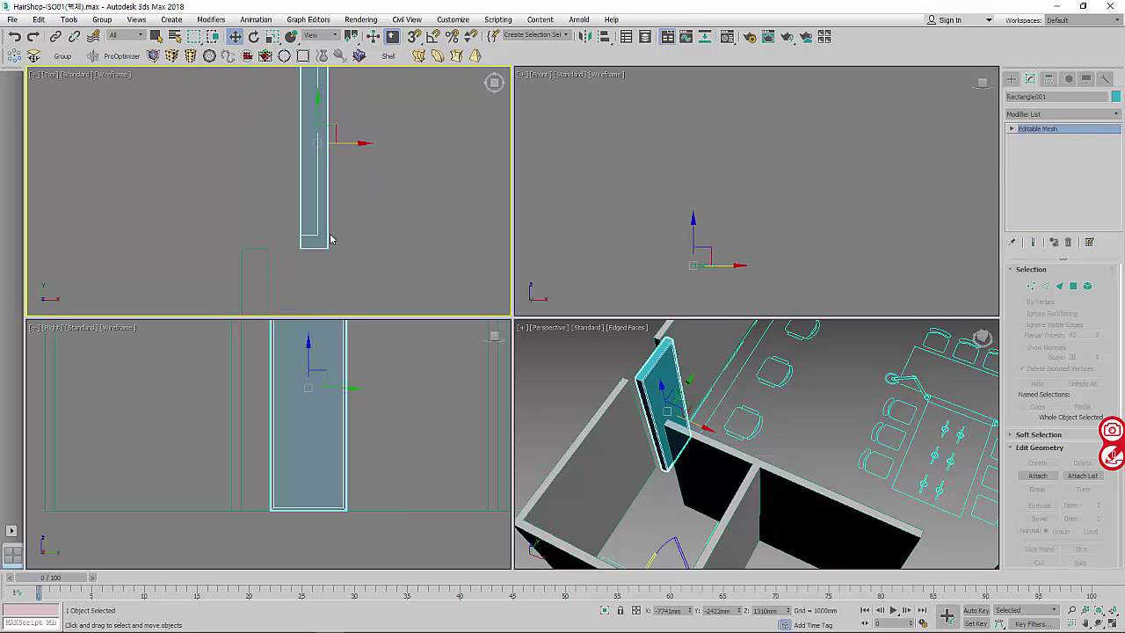
key(s)
drag(328, 249, 279, 256)
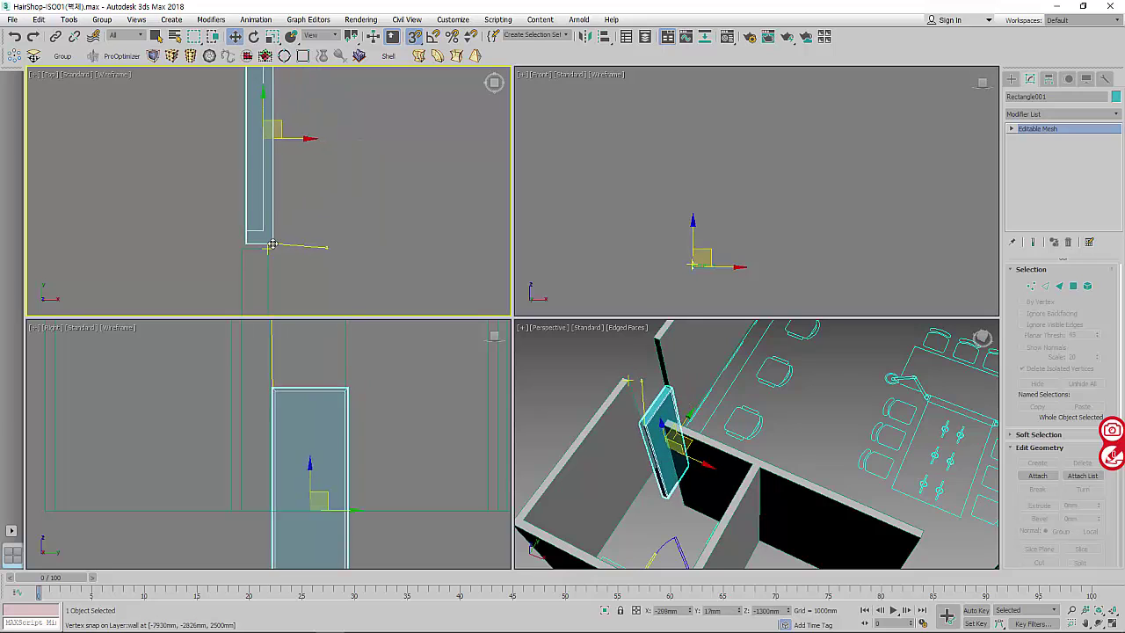
click(326, 502)
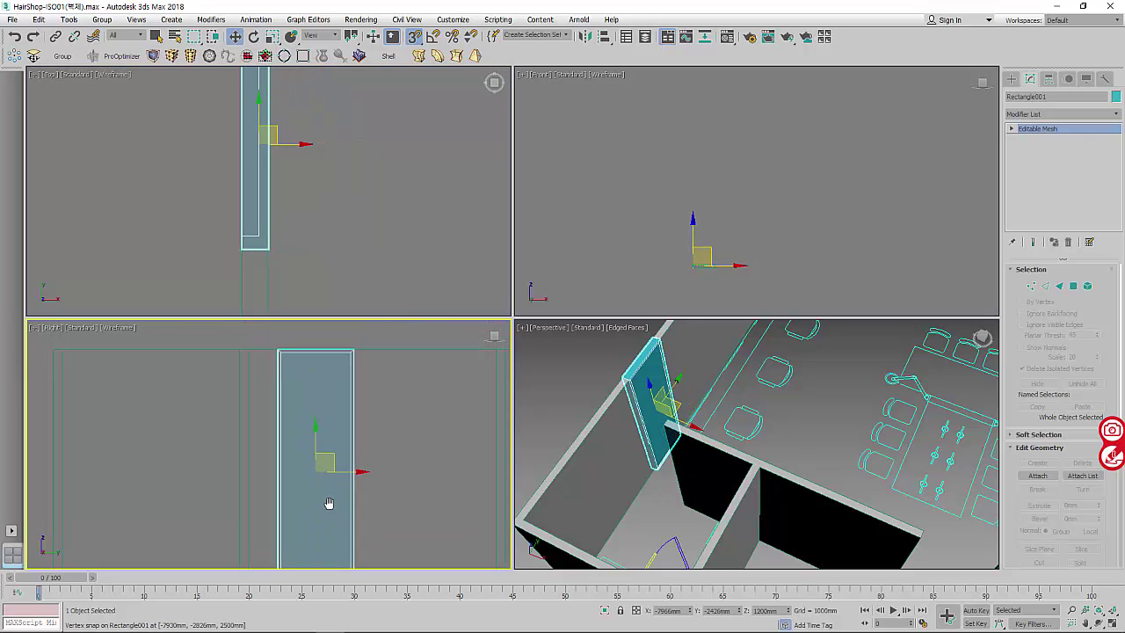
middle_drag(326, 502, 386, 468)
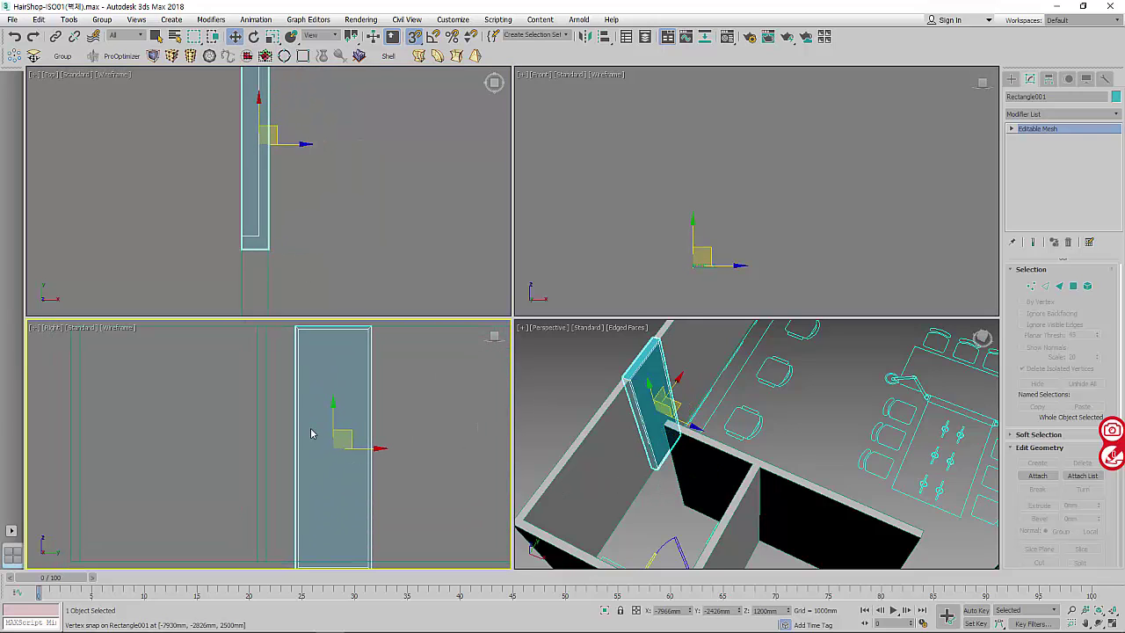
scroll(364, 445, down, 2)
middle_drag(364, 445, 385, 477)
click(1011, 78)
- Draw a trial rectangle in the side view, then delete it and reselect the frame
click(1083, 159)
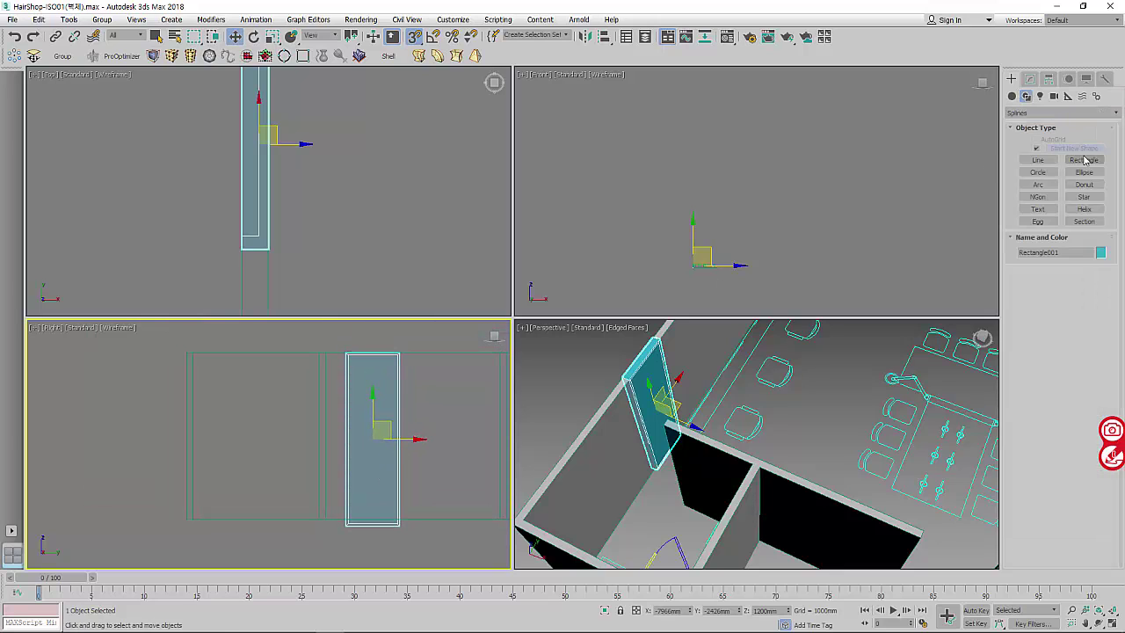
drag(319, 353, 195, 518)
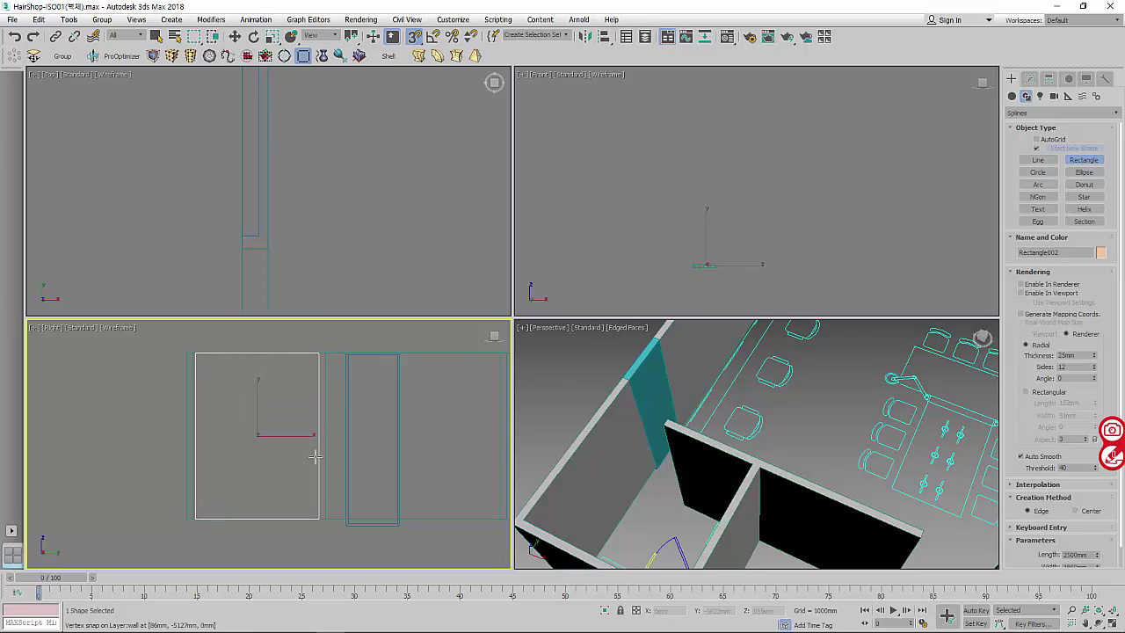
click(1033, 271)
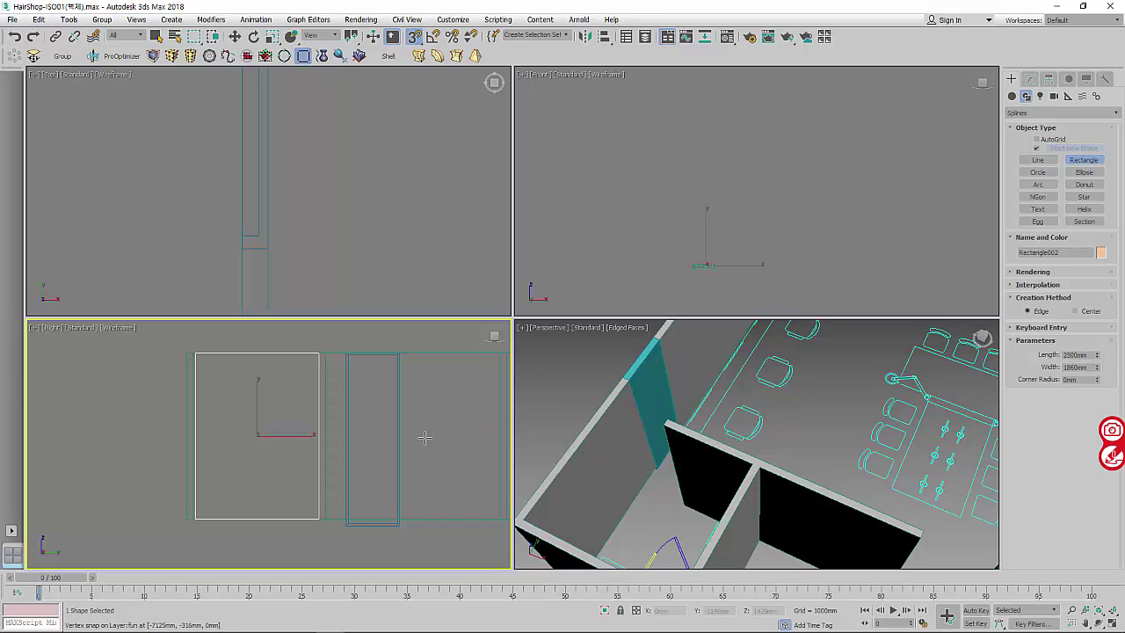
key(w)
key(Delete)
click(346, 378)
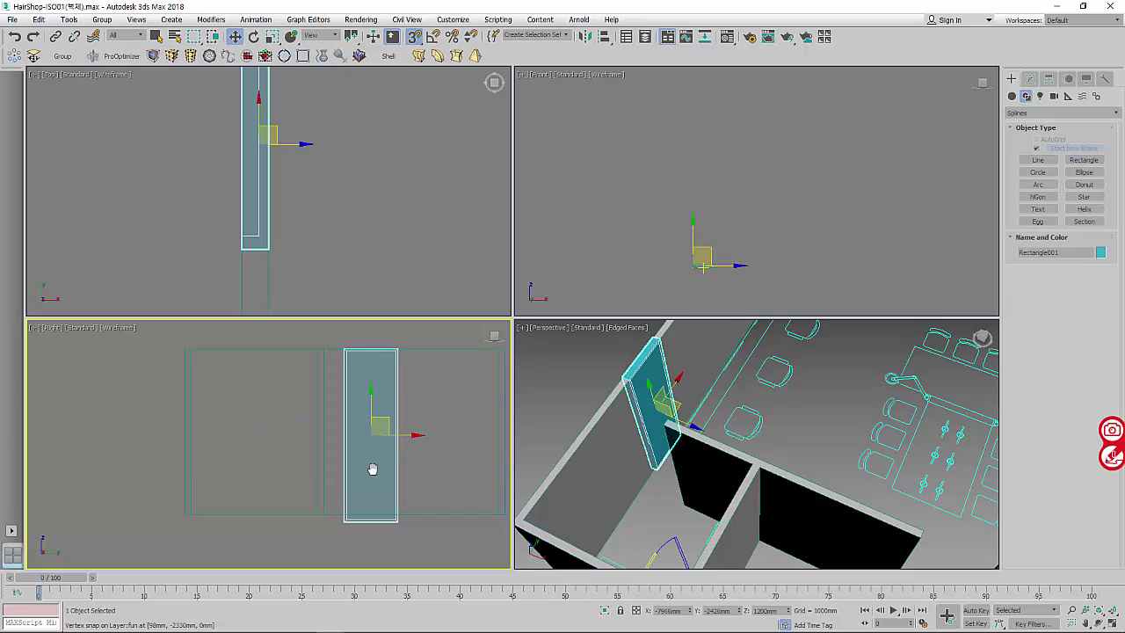
scroll(352, 453, up, 5)
scroll(299, 474, up, 1)
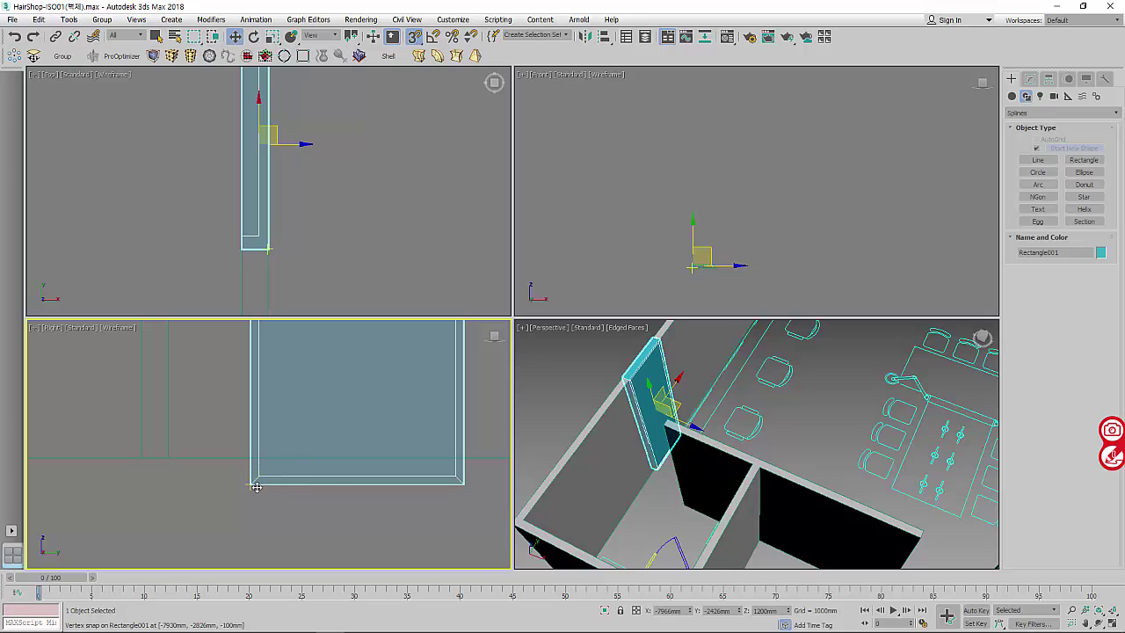
- Draw an 800 x 100 mm strip along the frame's bottom and reselect the frame
click(1084, 159)
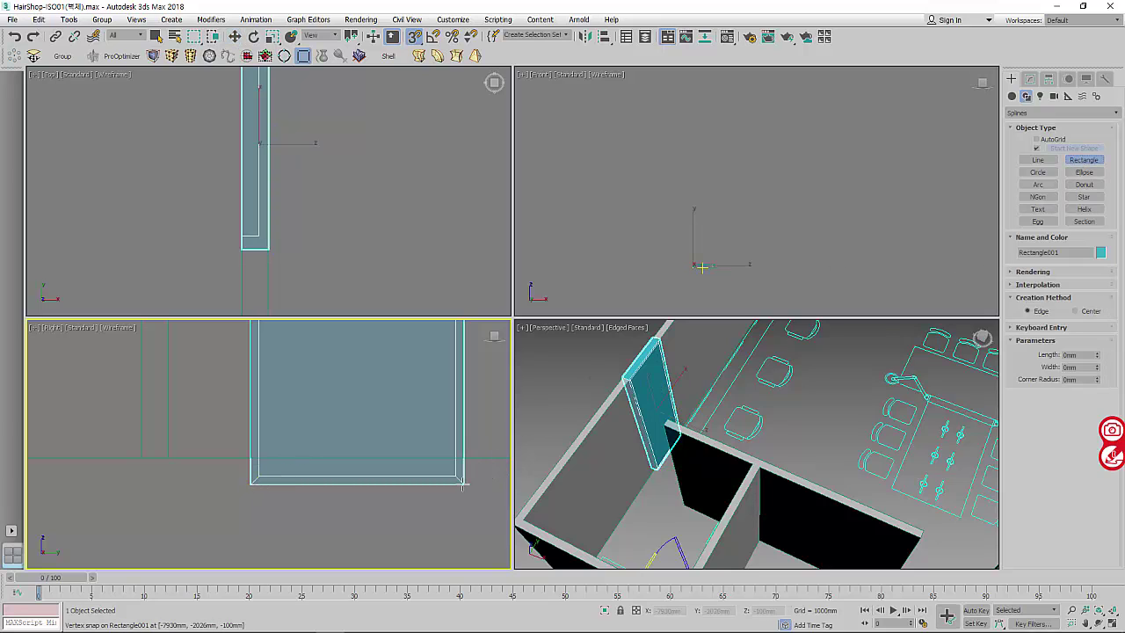
drag(465, 485, 248, 456)
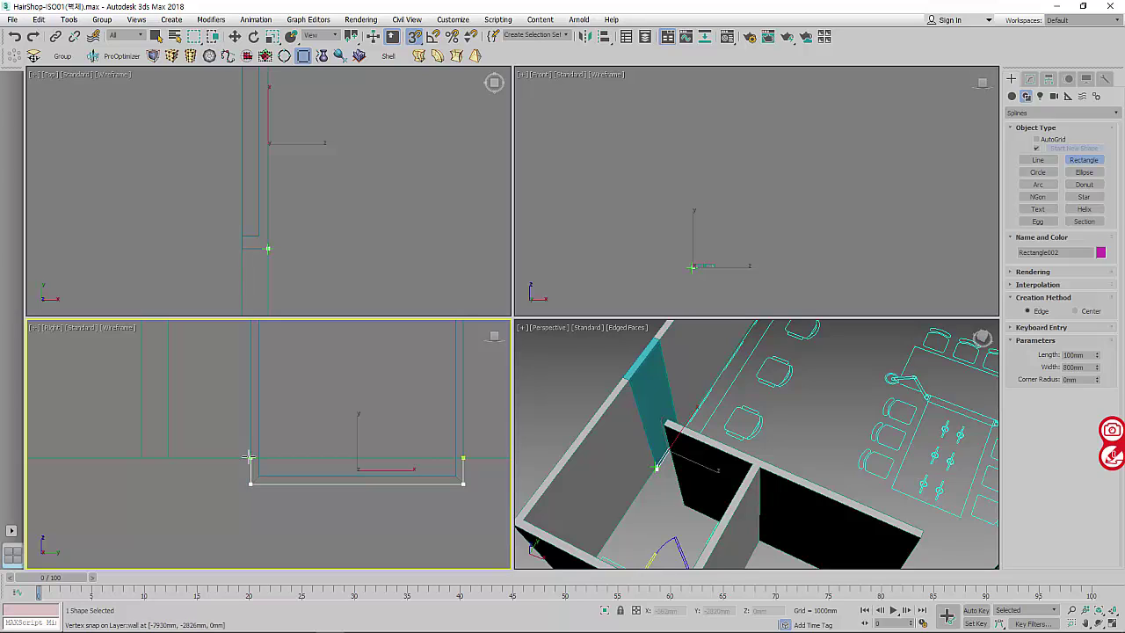
key(w)
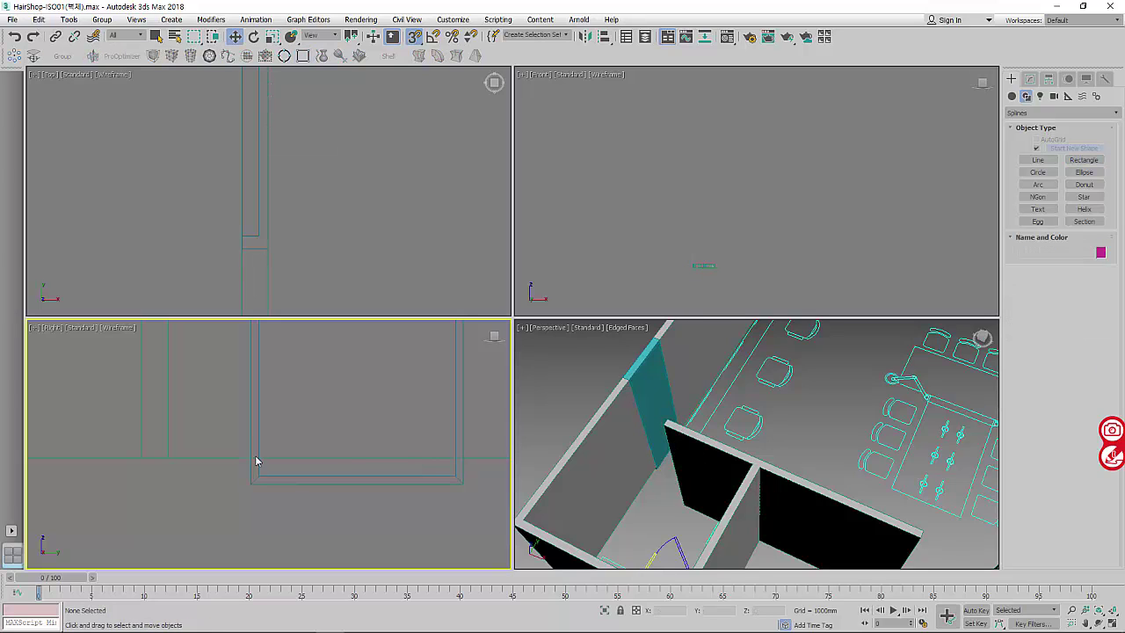
click(255, 468)
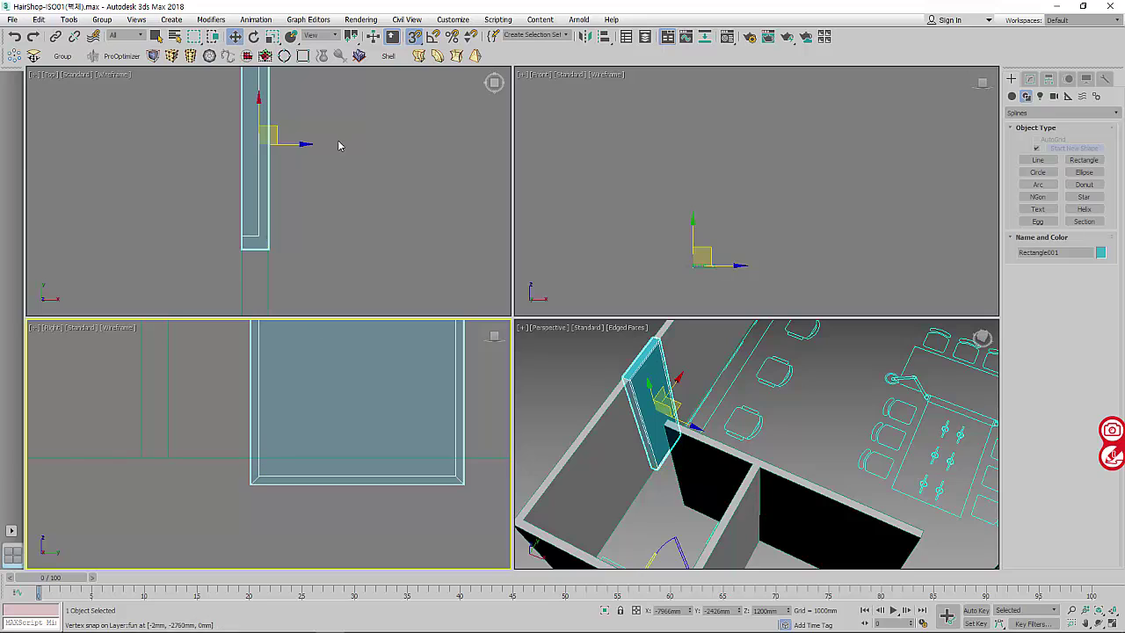
scroll(340, 143, down, 3)
middle_drag(339, 171, 295, 195)
click(1030, 79)
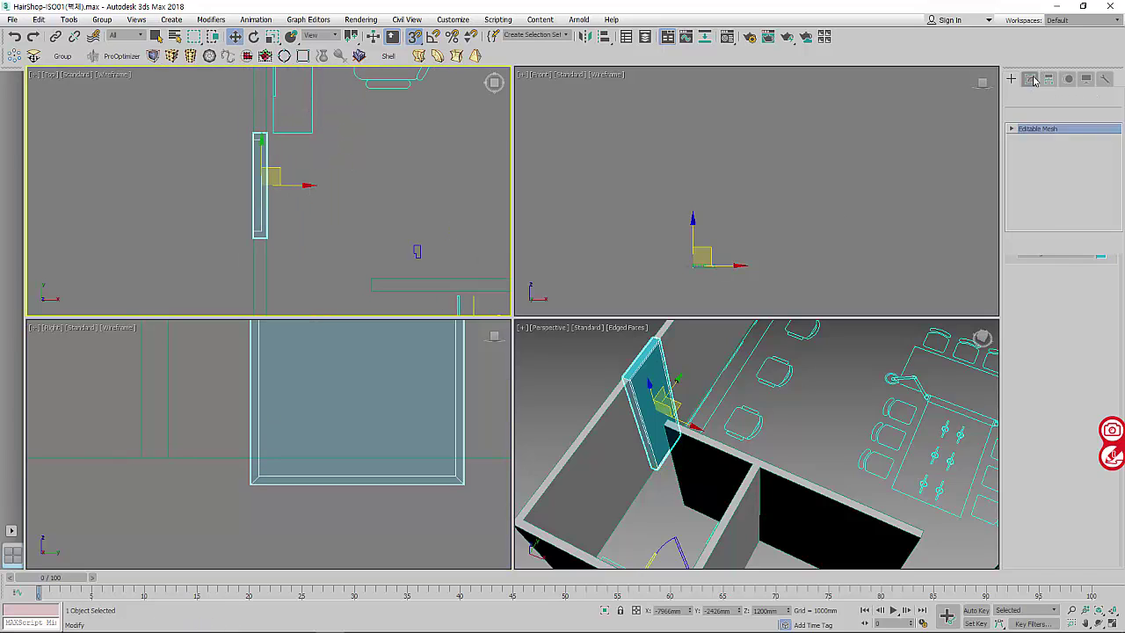
- Box-select the frame's bottom vertices and move them up 100 mm via F12 Offset Y
click(1011, 128)
click(1034, 139)
scroll(270, 450, down, 2)
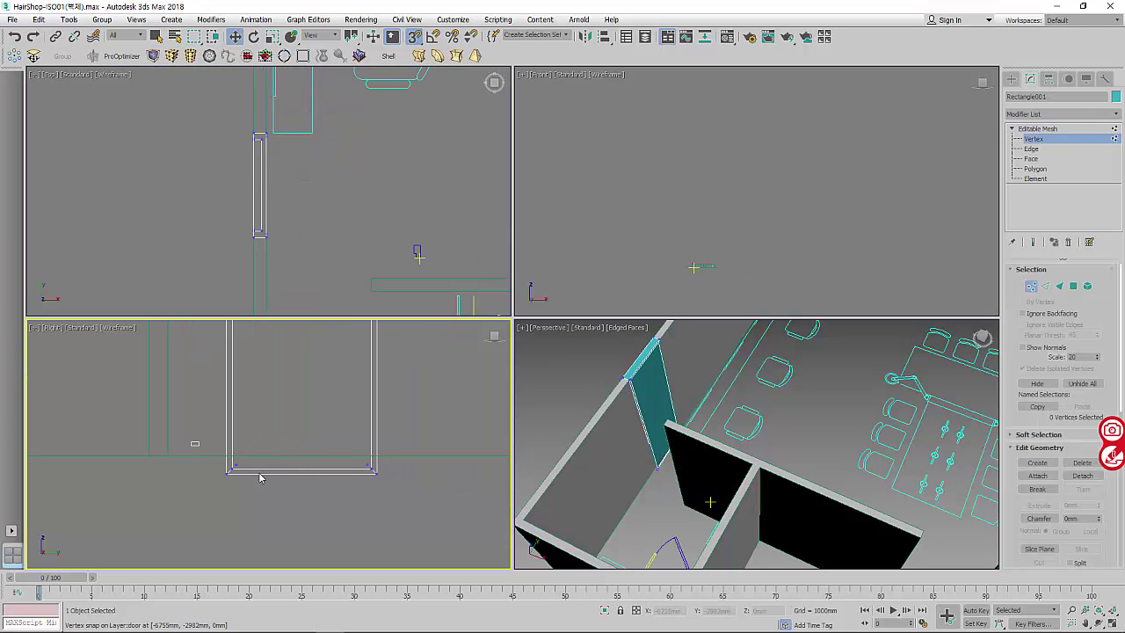
drag(194, 441, 431, 508)
click(414, 36)
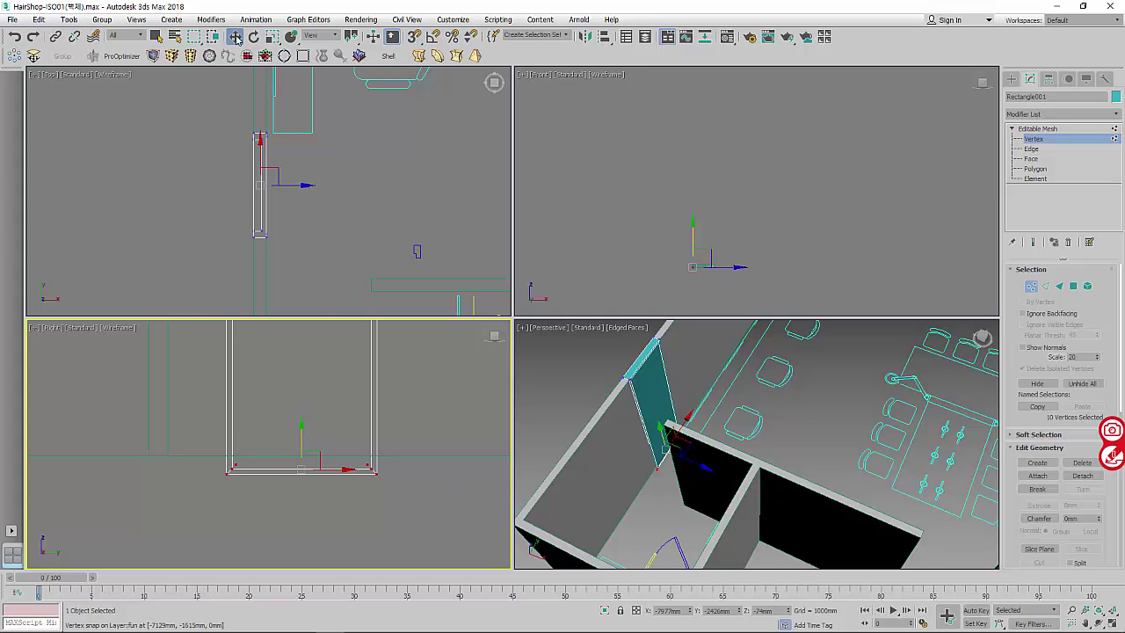
key(F12)
text(100)
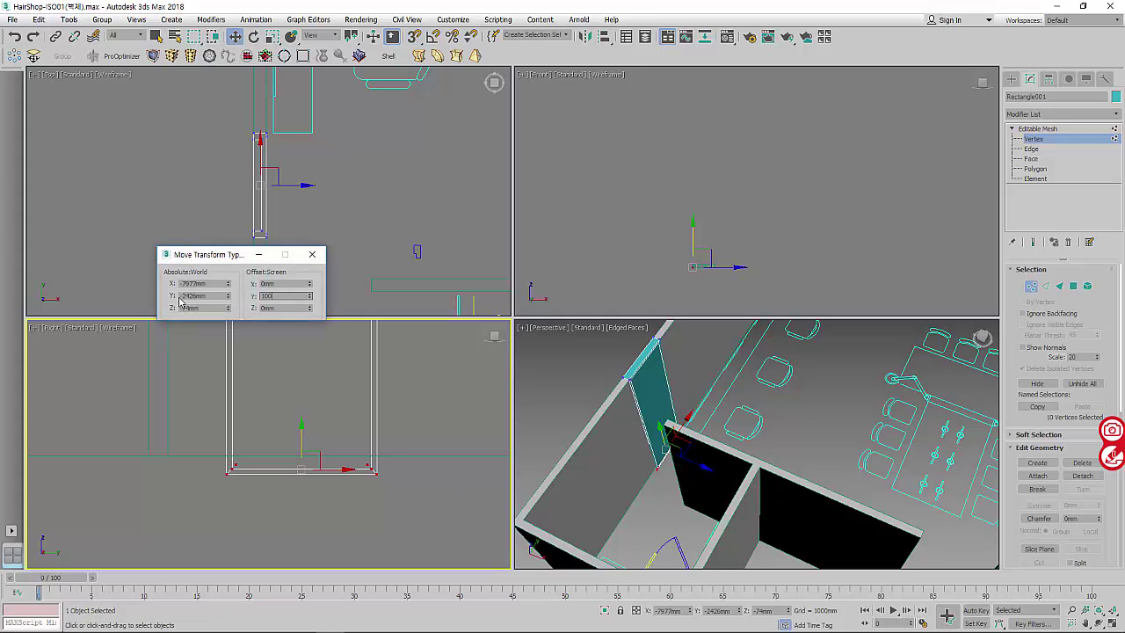
key(Return)
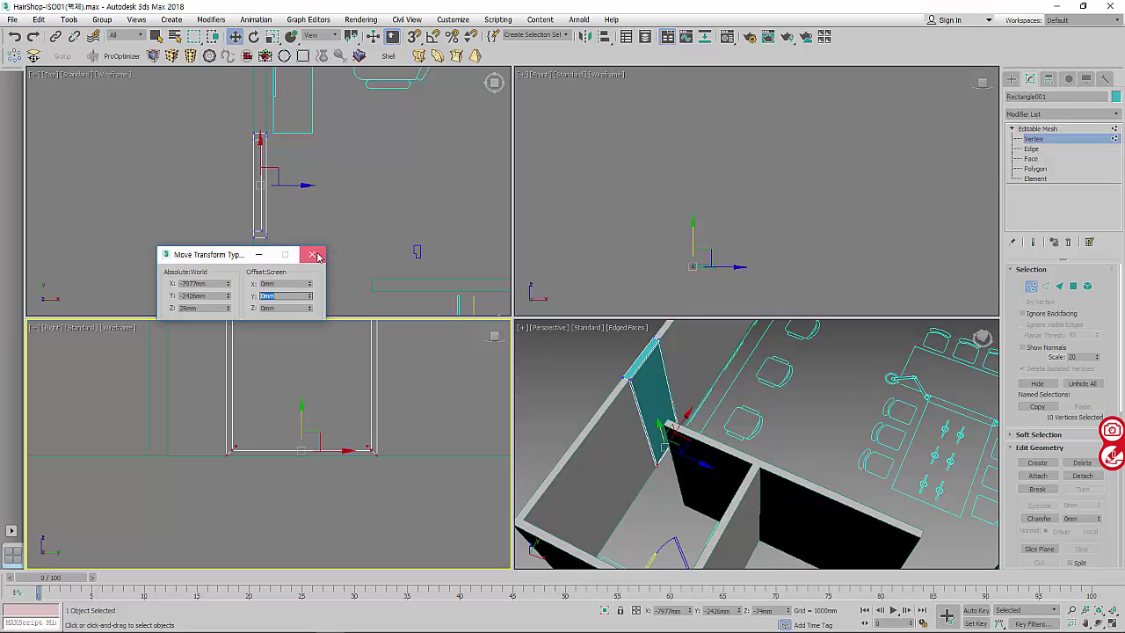
click(312, 254)
click(428, 429)
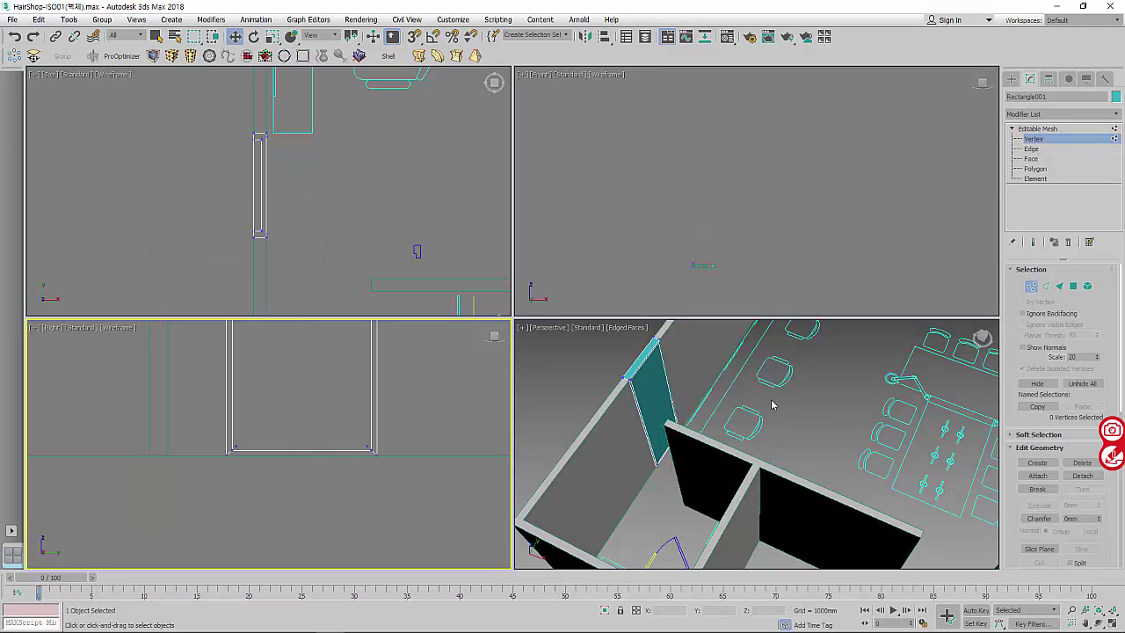
alt+middle_drag(771, 405, 697, 464)
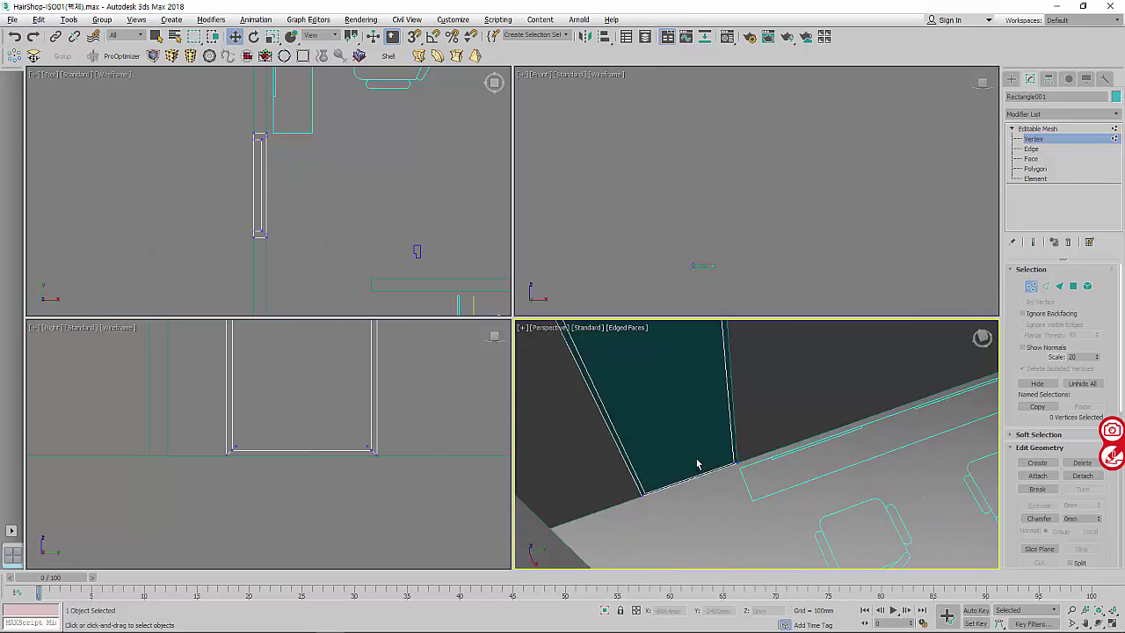
- Exit Vertex mode on the door frame's Editable Mesh and zoom to fit the whole building
alt+middle_drag(697, 464, 761, 457)
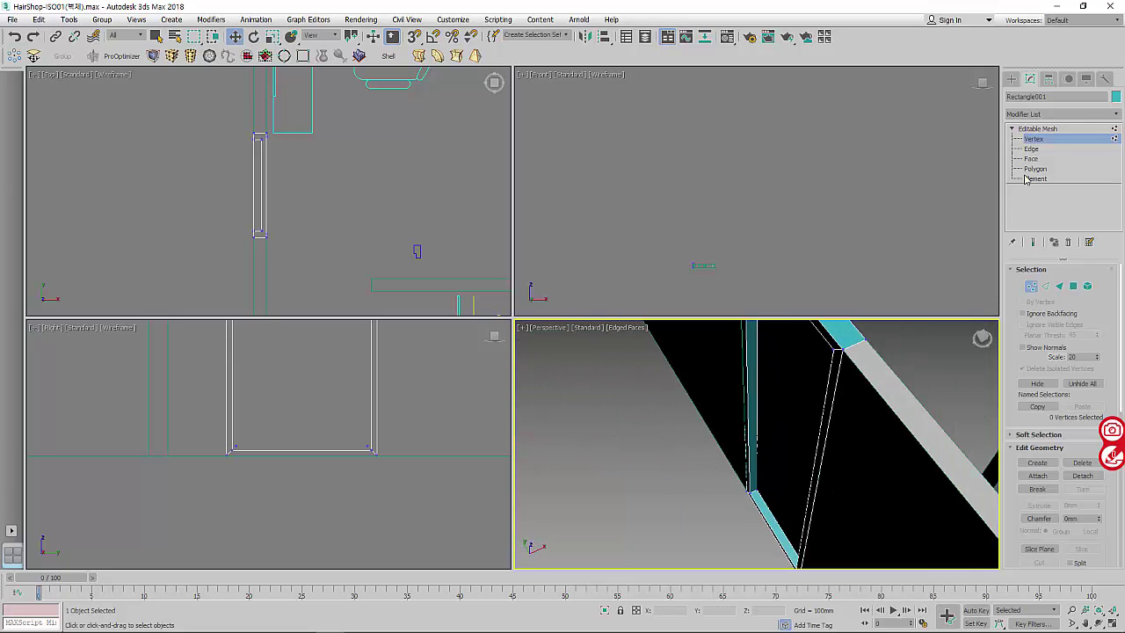
click(1037, 128)
key(z)
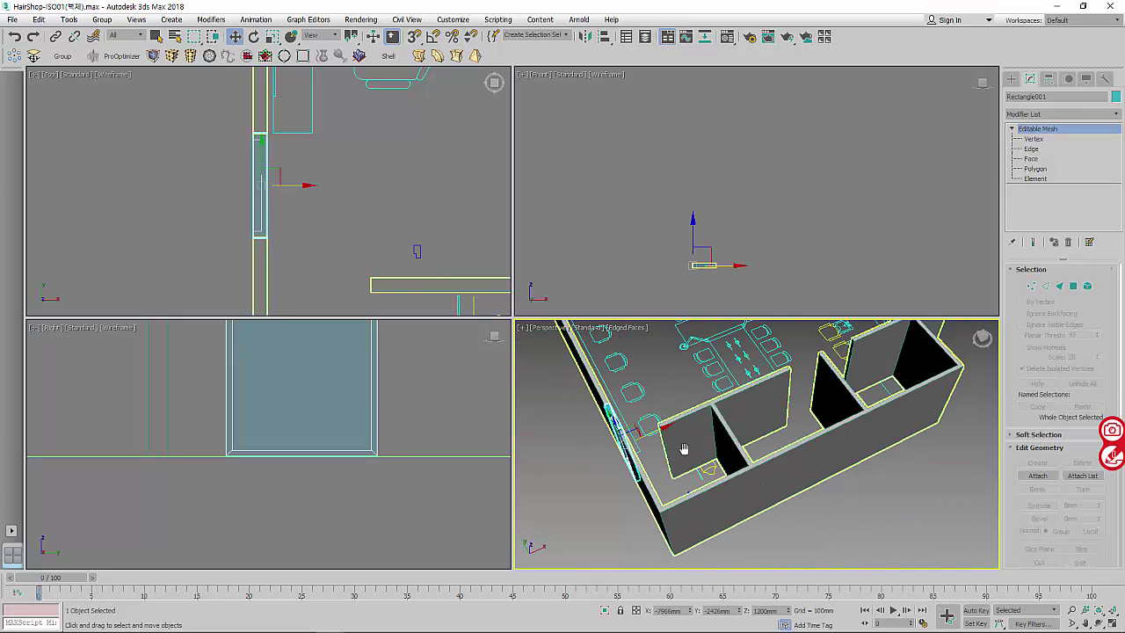
- Orbit and zoom around the building to inspect the trimmed frame in the side-entrance opening
mouse_move(598, 440)
alt+middle_down()
mouse_move(760, 377)
mouse_move(741, 518)
alt+middle_up()
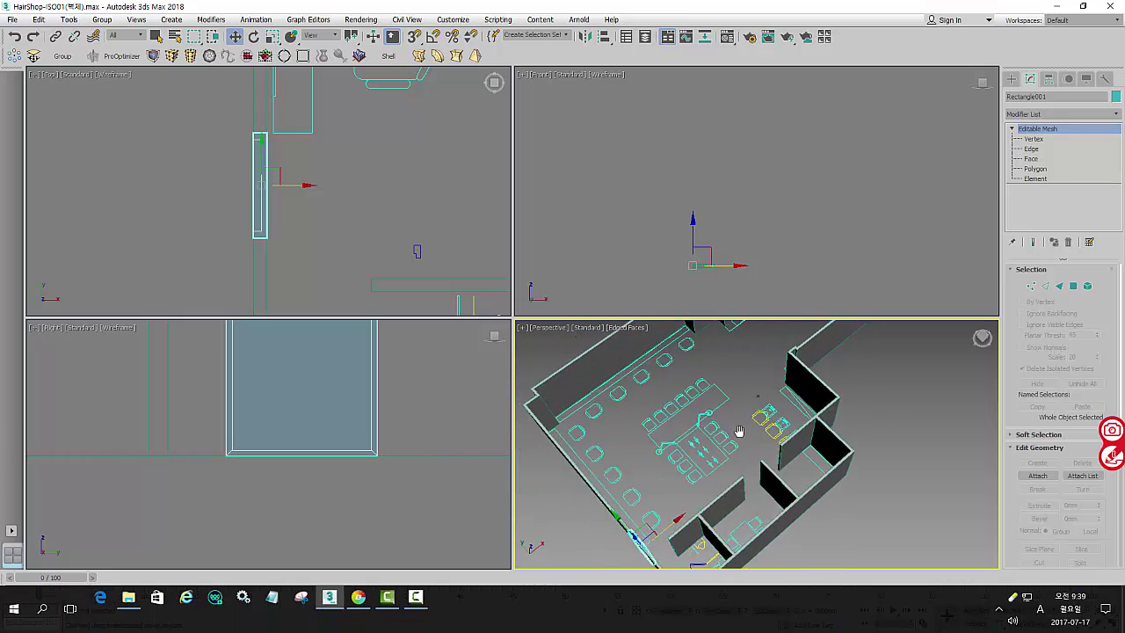
mouse_move(741, 518)
alt+middle_down()
mouse_move(728, 486)
mouse_move(615, 370)
alt+middle_up()
scroll(295, 158, down, 3)
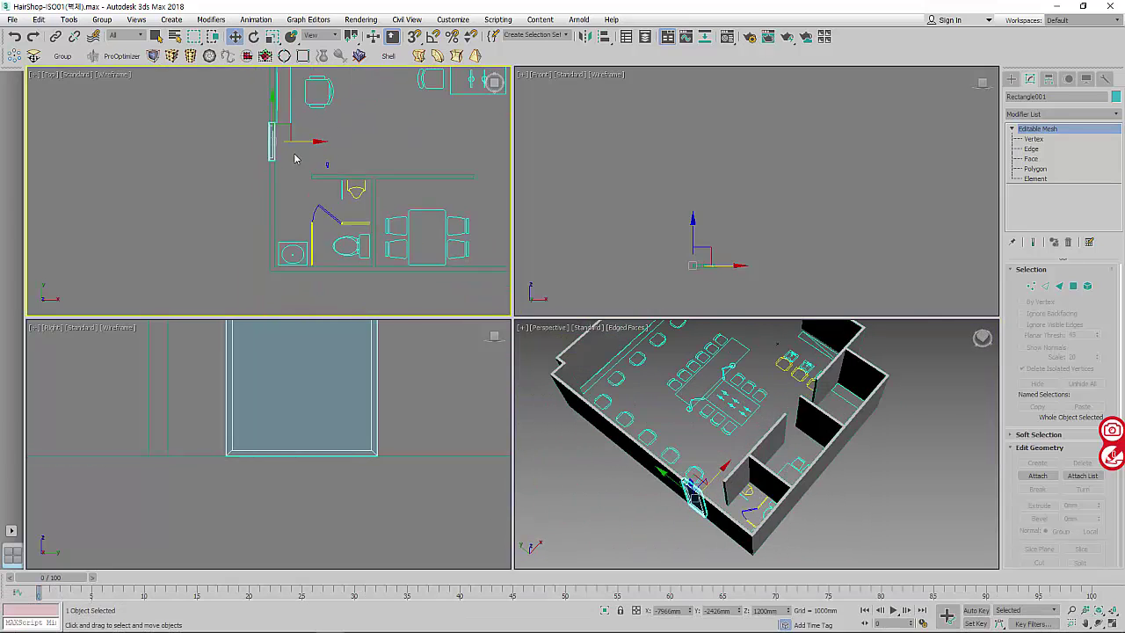
scroll(266, 130, up, 3)
scroll(252, 122, up, 2)
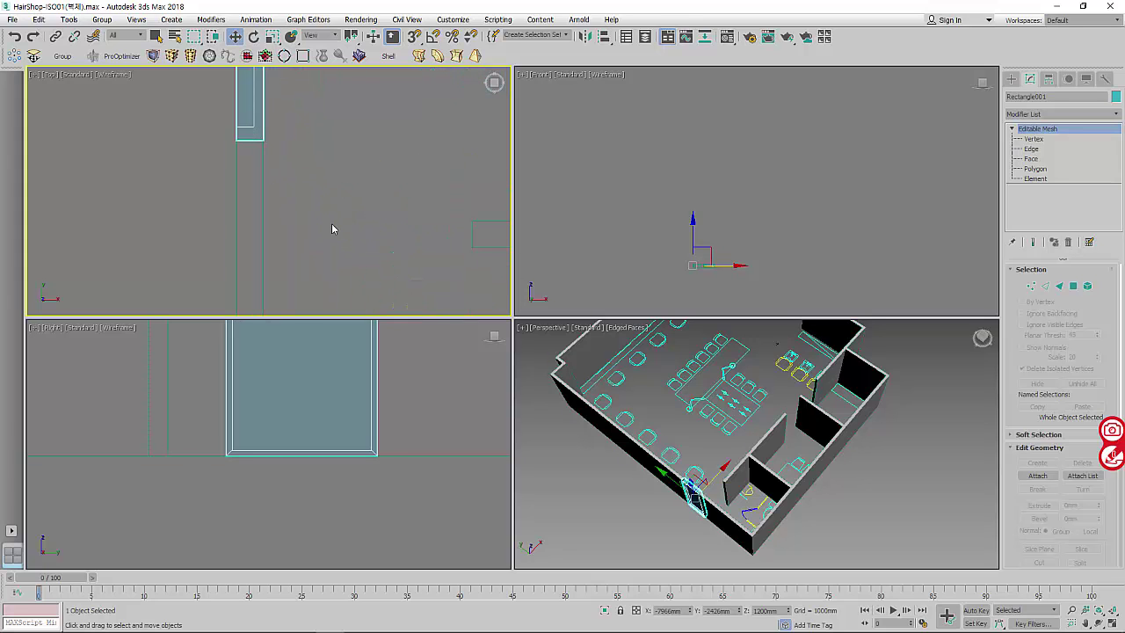
scroll(254, 205, down, 2)
scroll(314, 234, down, 1)
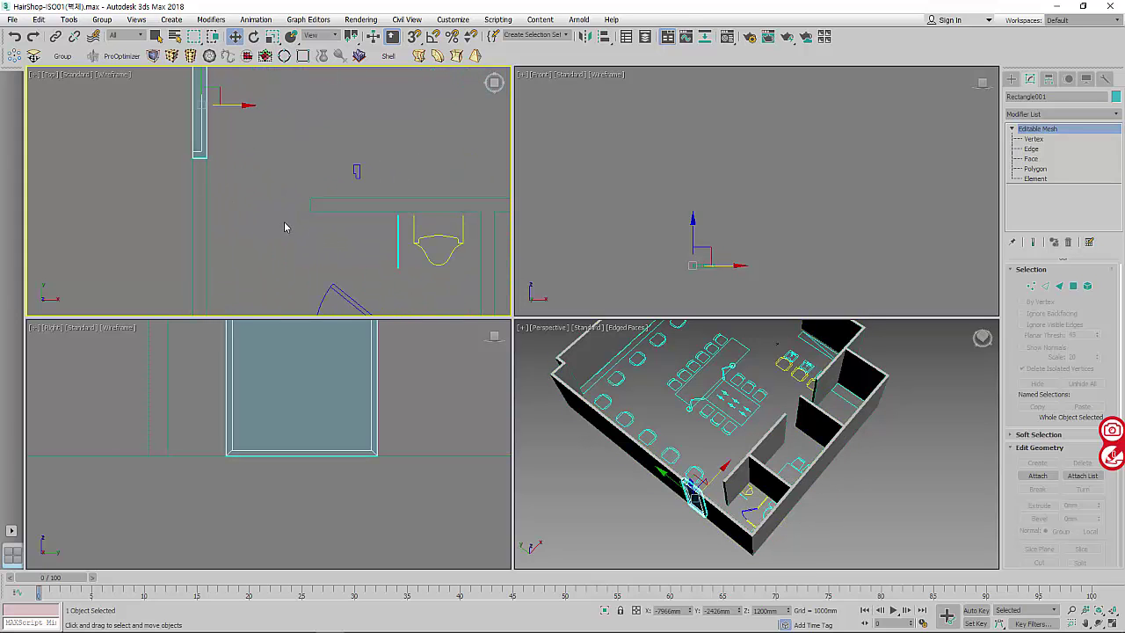
scroll(260, 199, down, 1)
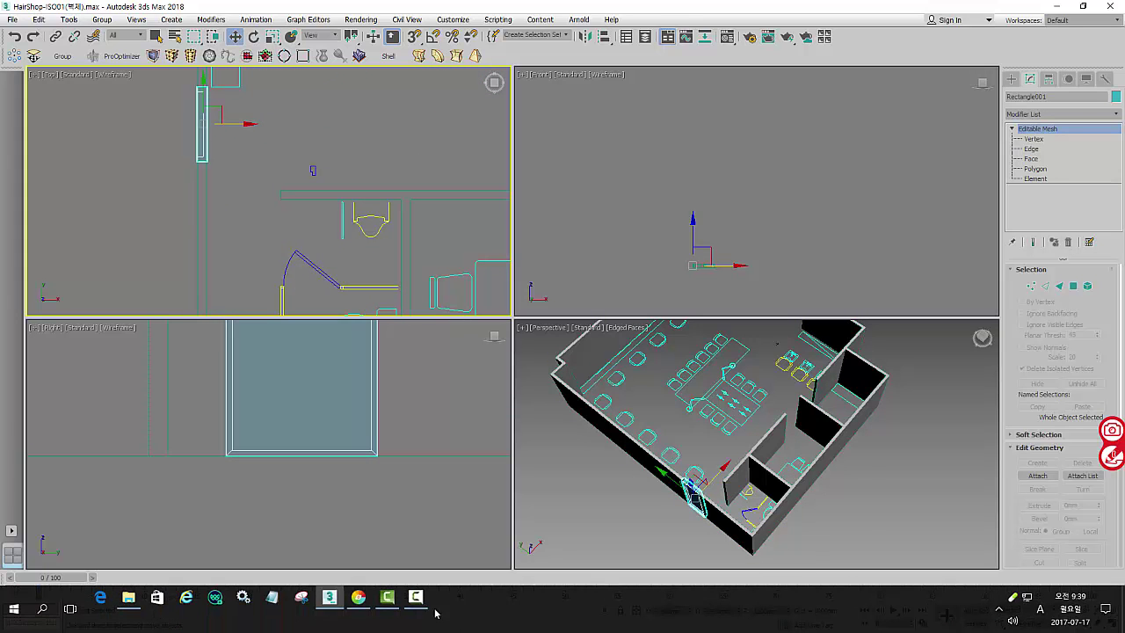